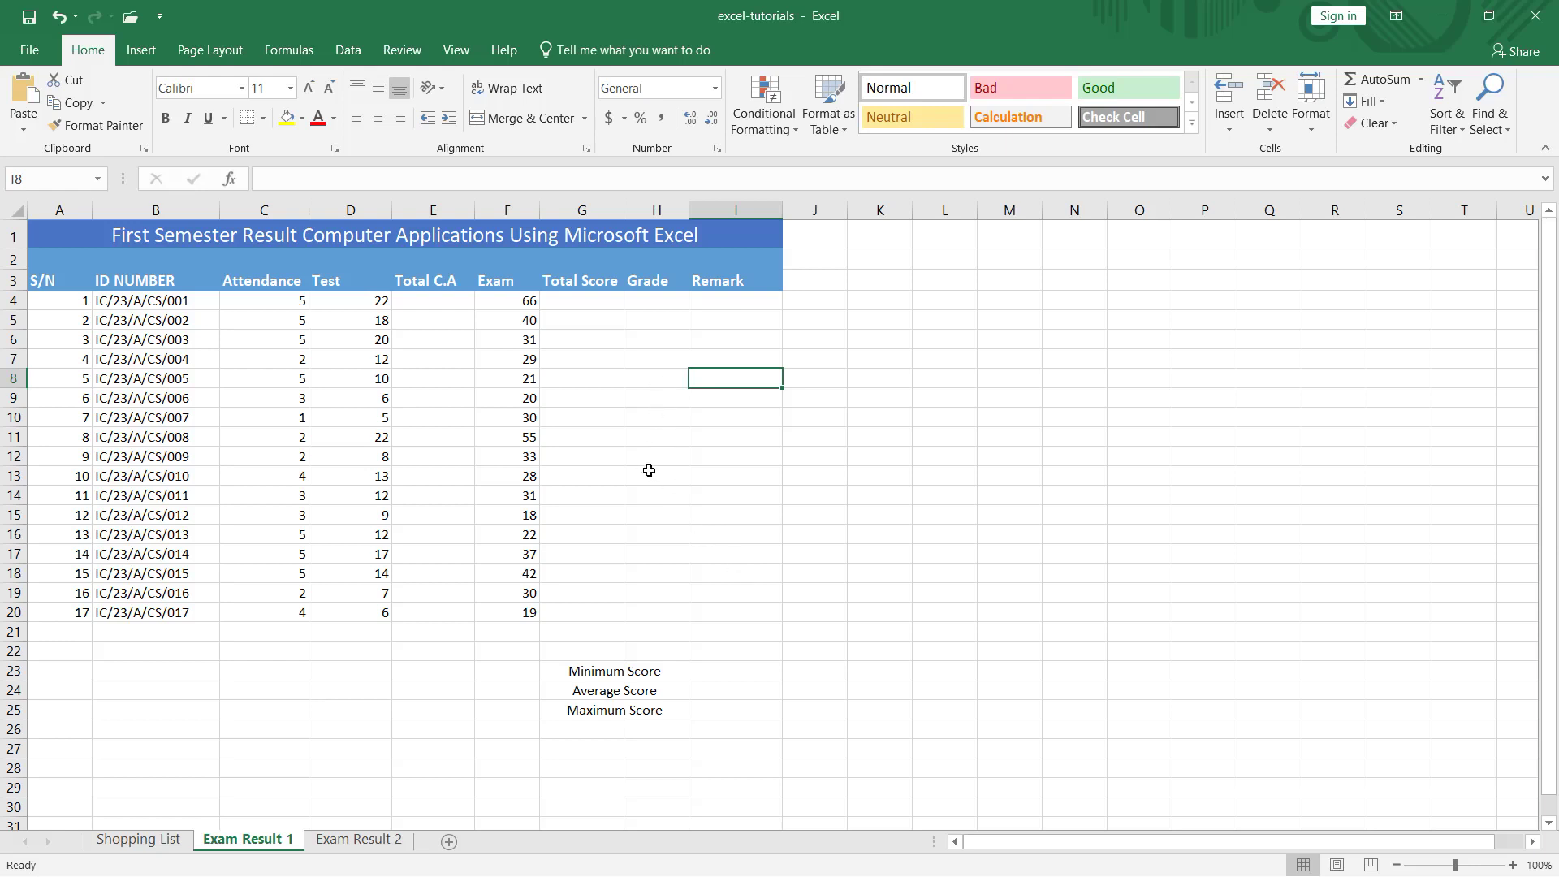
- Enter =C4+D4 in E4 and fill it down the Total C.A column to row 20
left_click(439, 303)
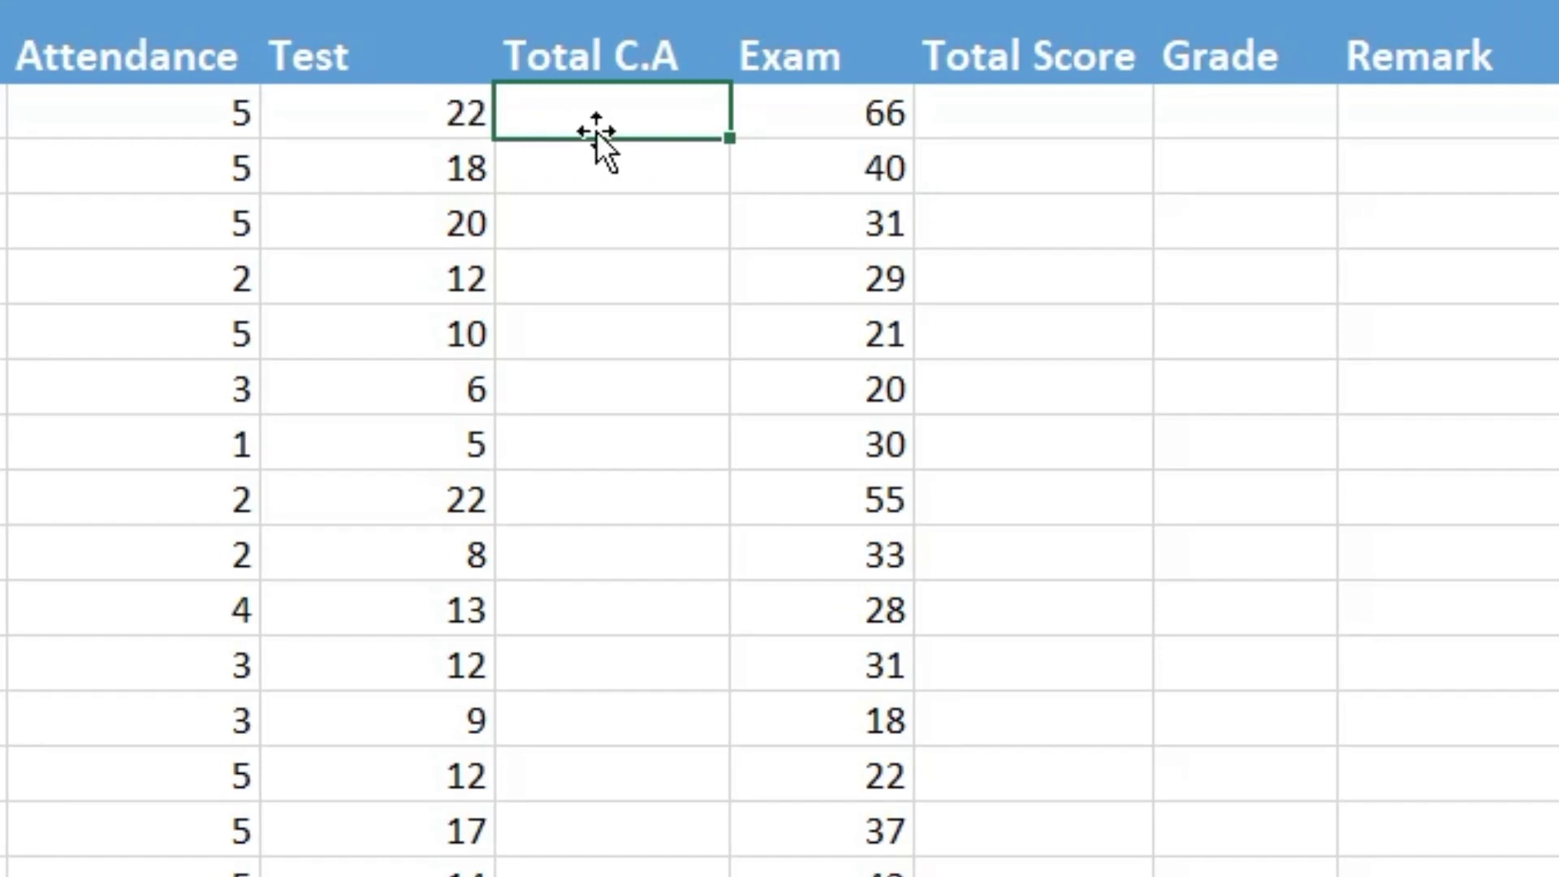
type("=")
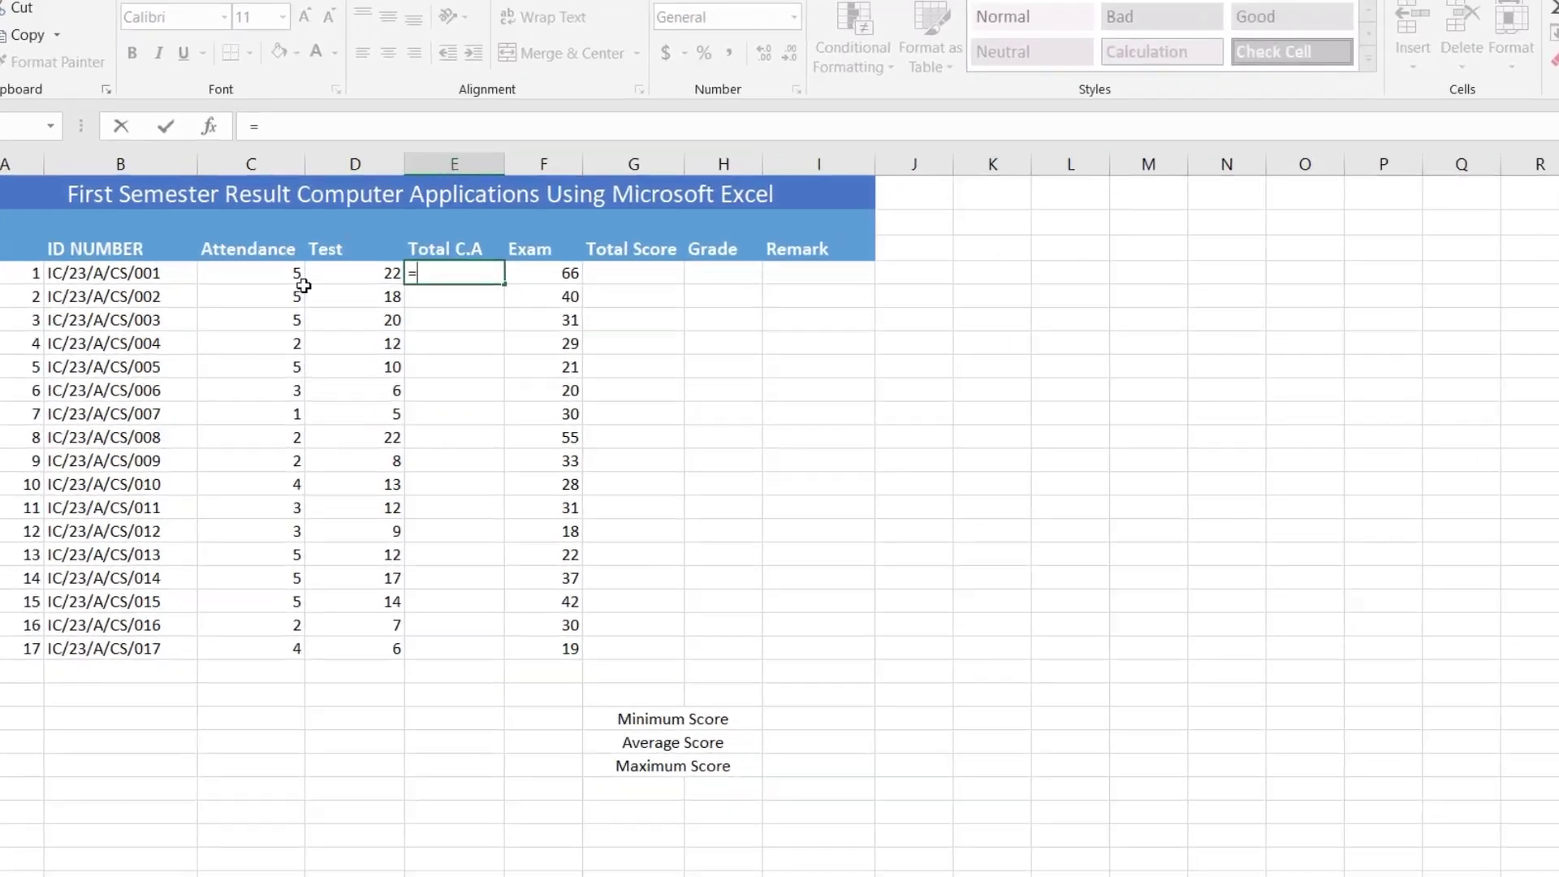
left_click(284, 277)
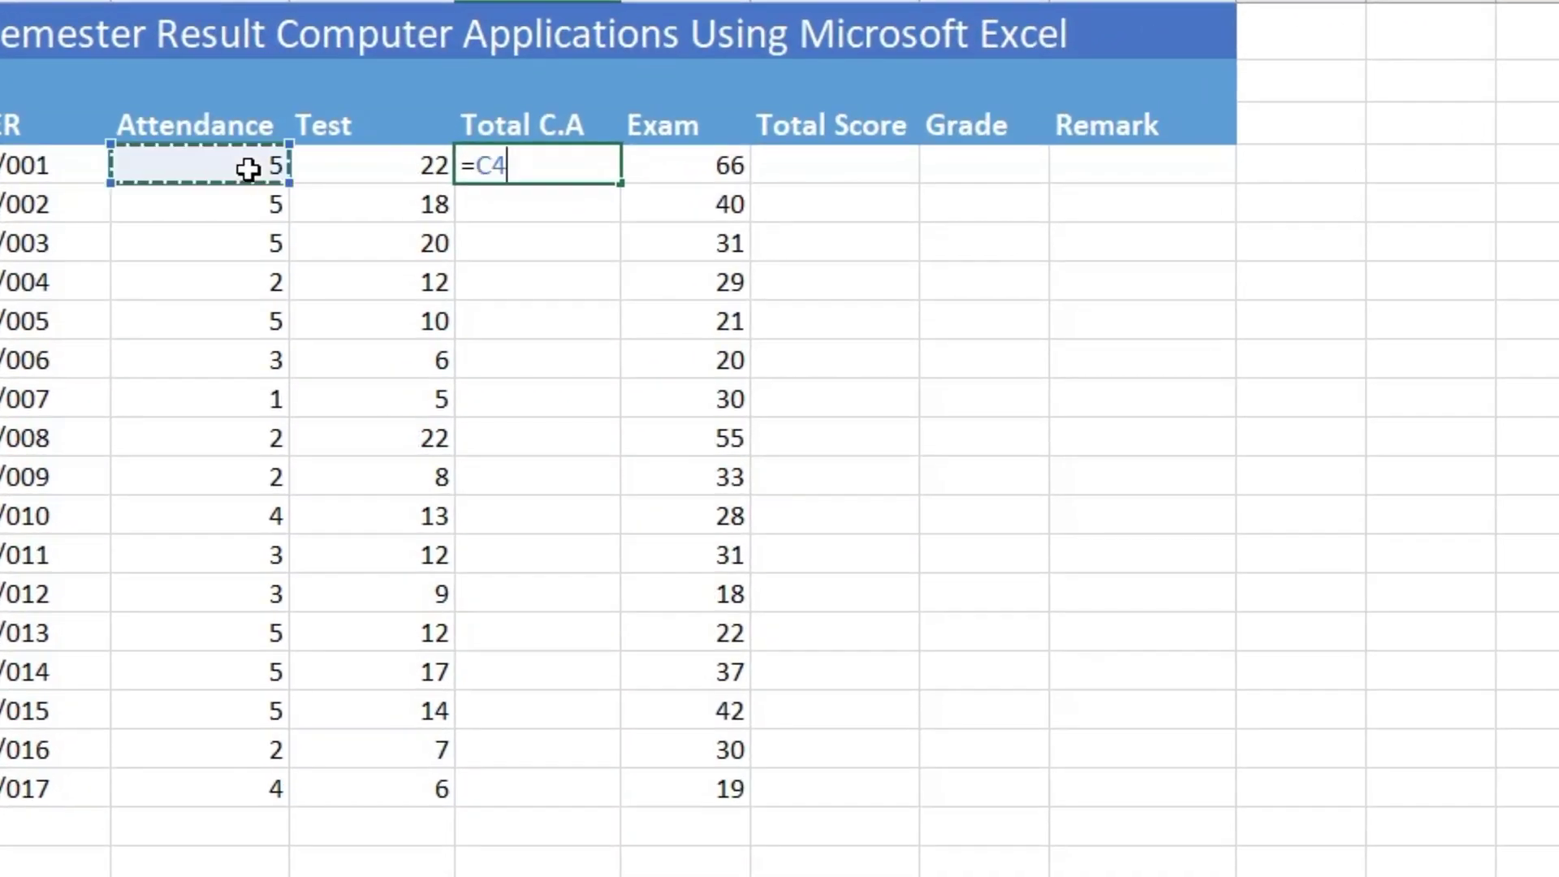
type("+")
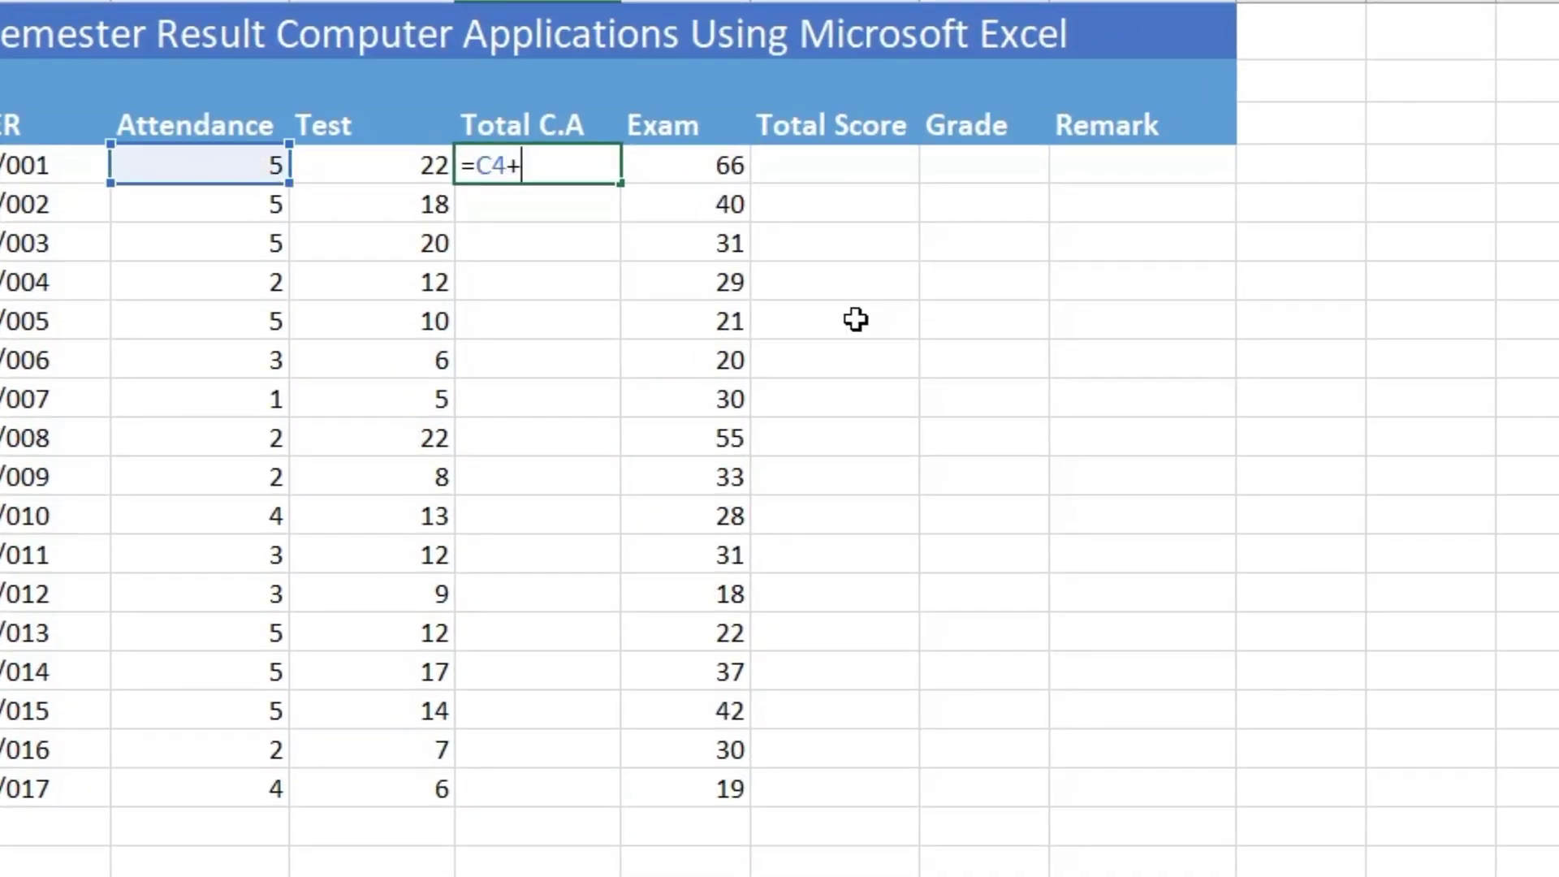
left_click(417, 170)
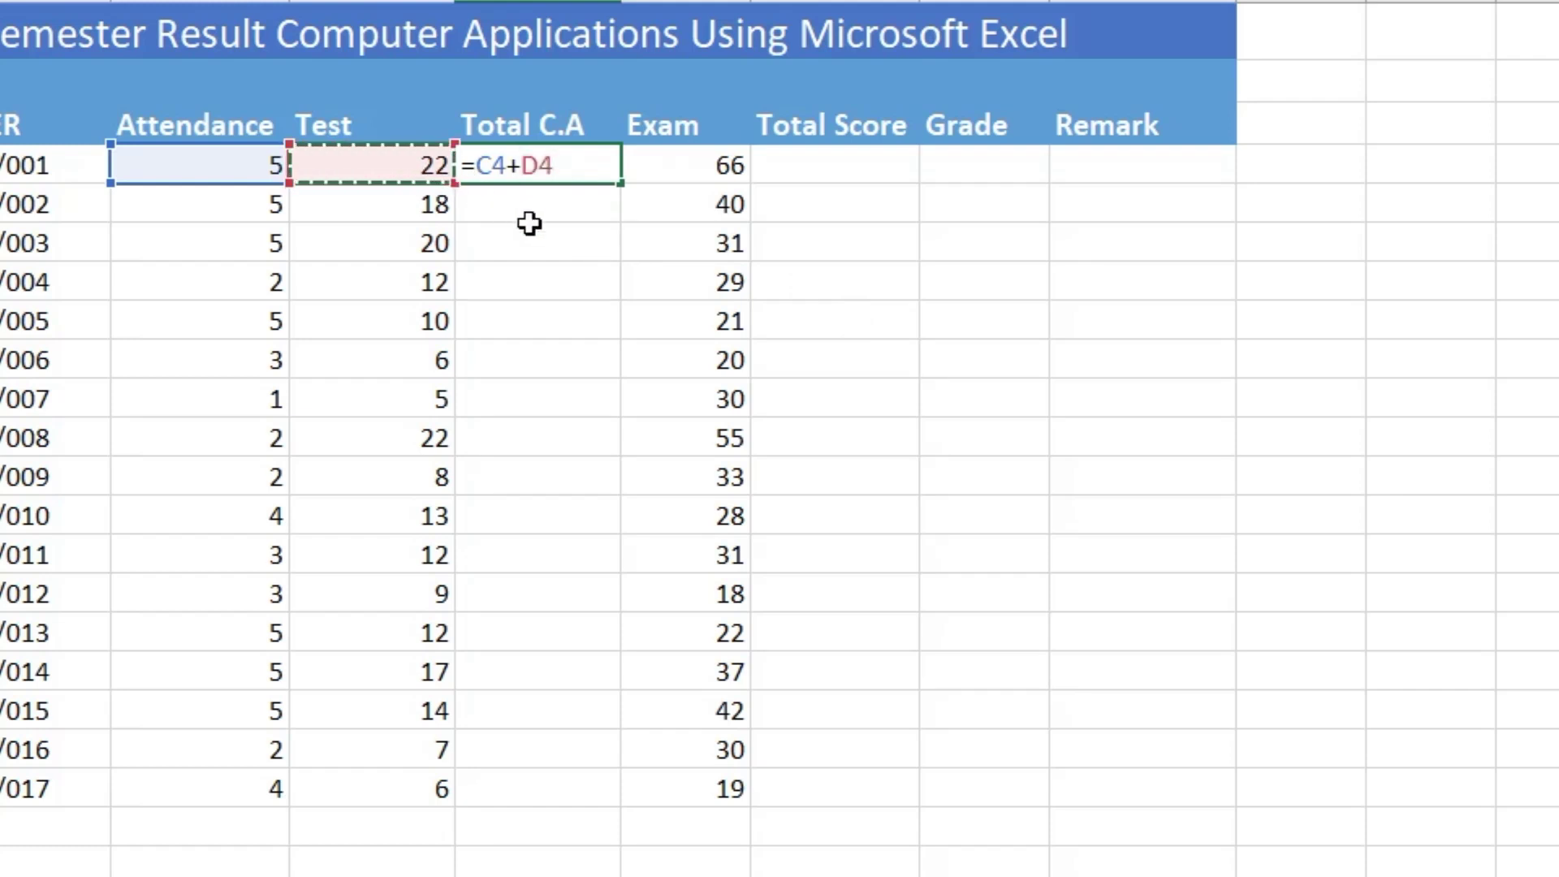
key("Return")
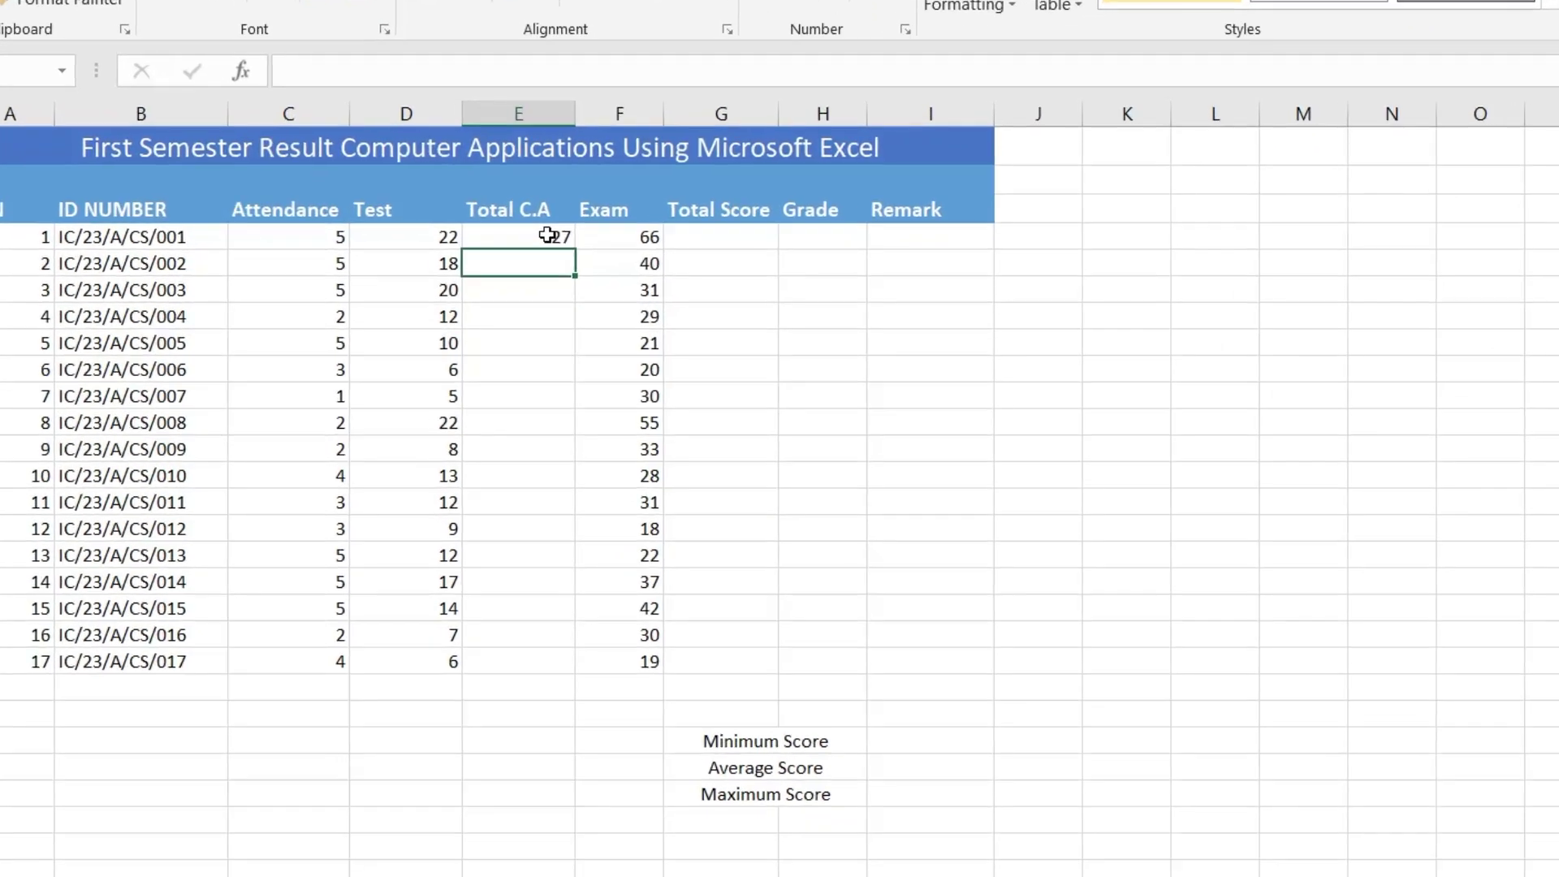
left_click(455, 303)
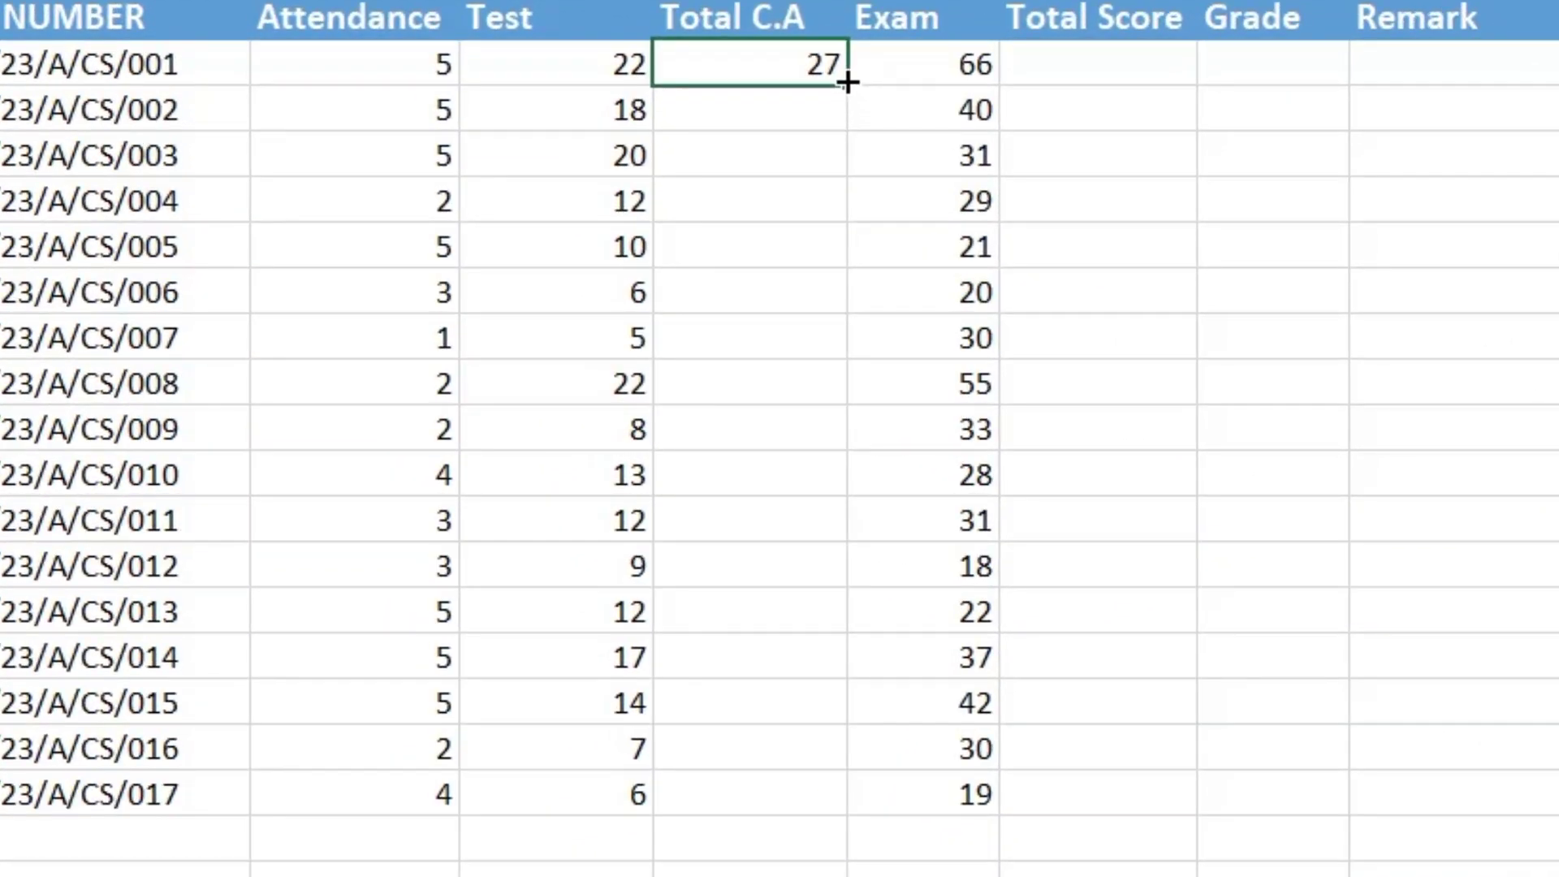
double_click(847, 82)
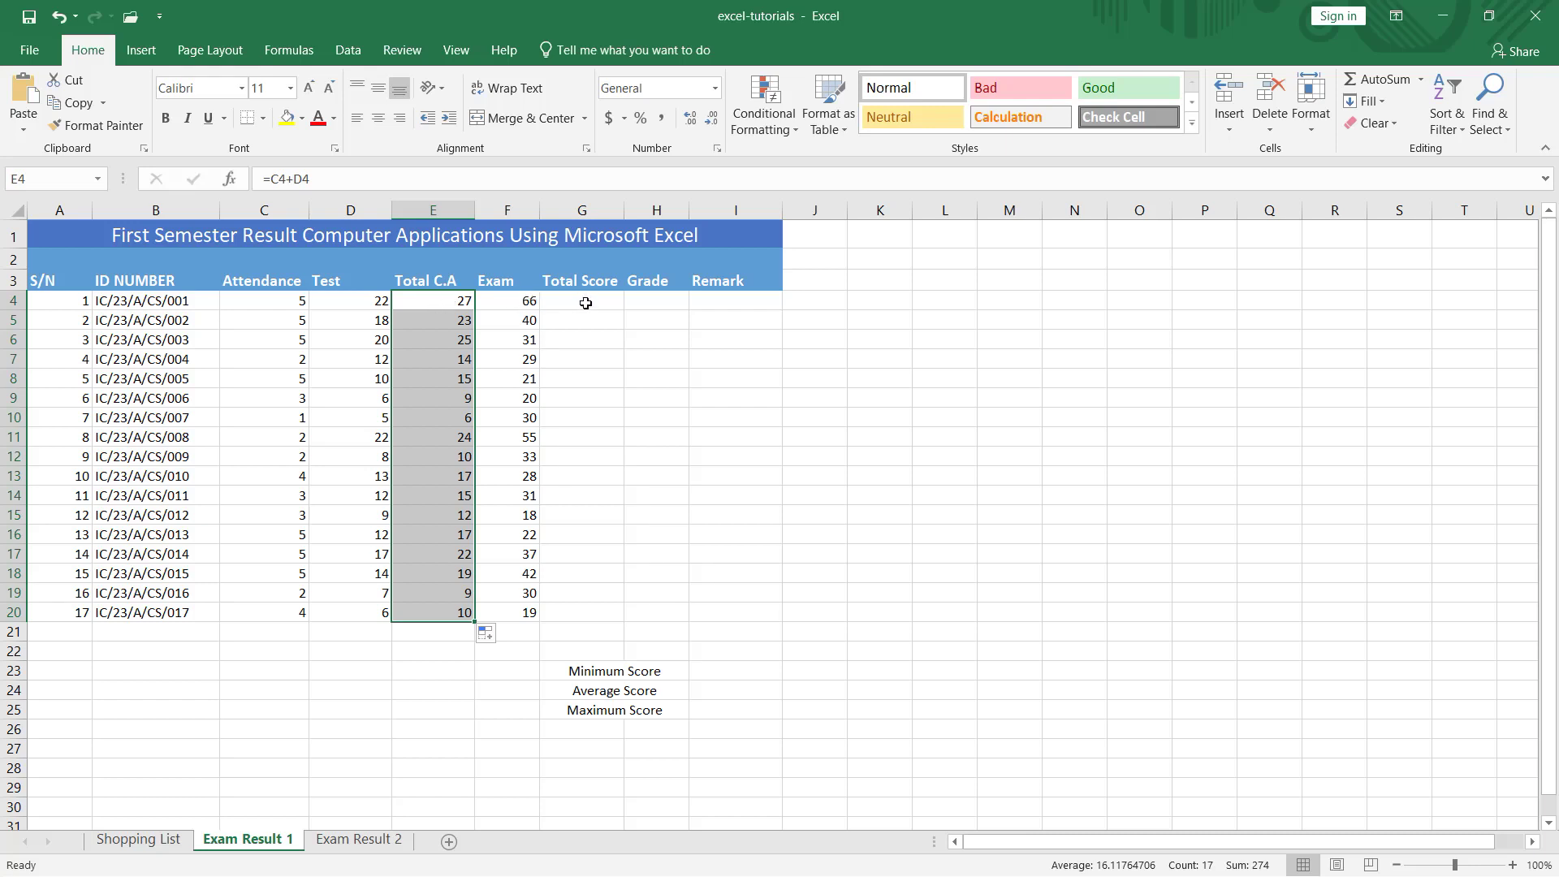
- Enter =E4+F4 in G4 and fill Total Score down to row 20, giving 93 to 29
left_click(585, 303)
type("=")
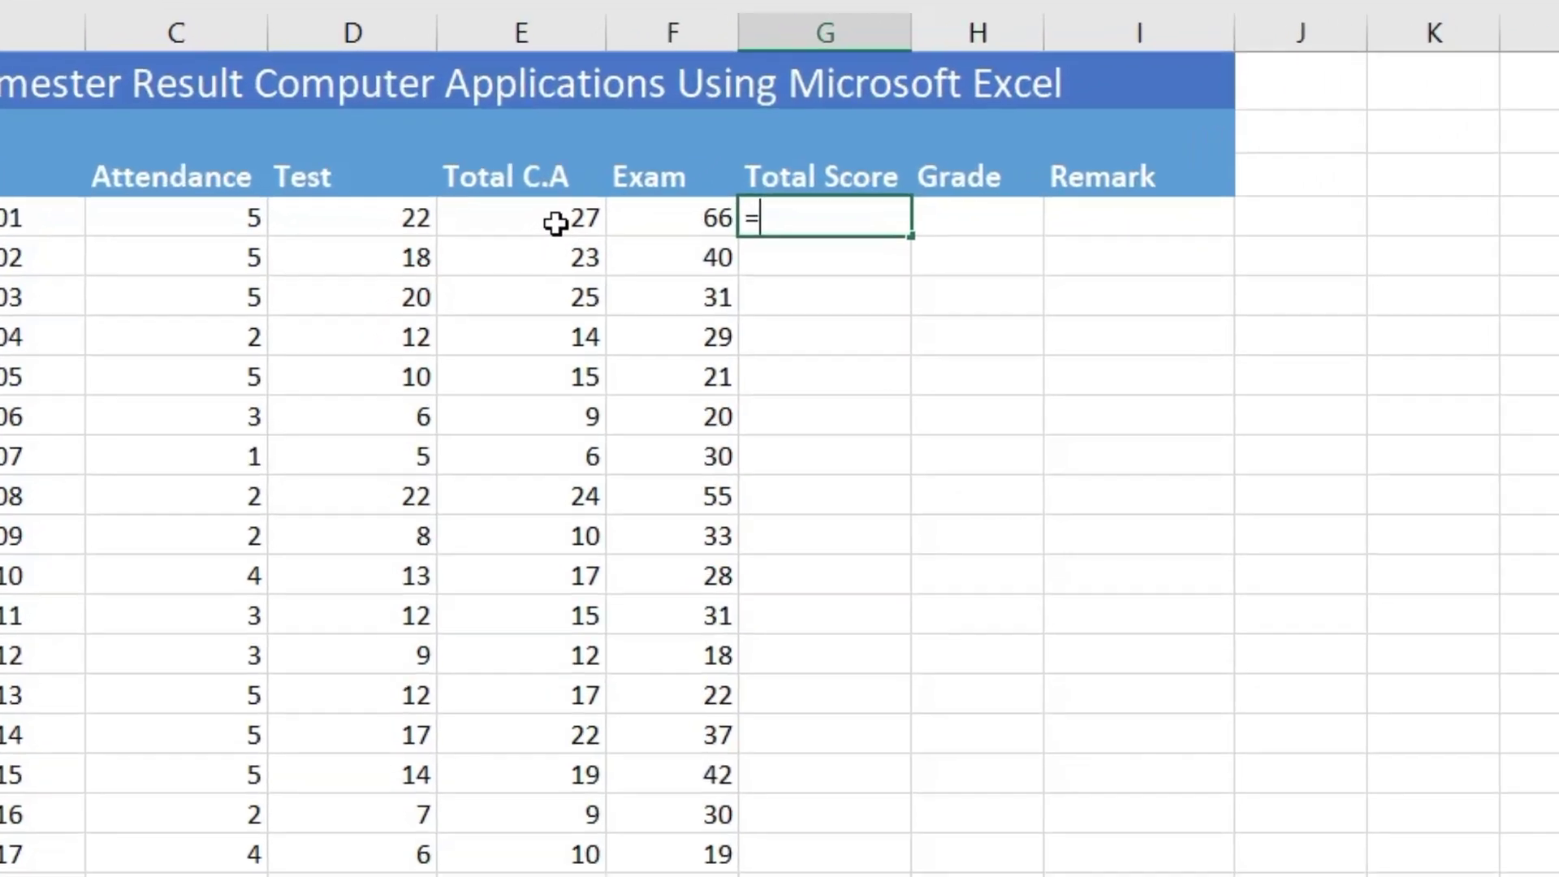
left_click(601, 188)
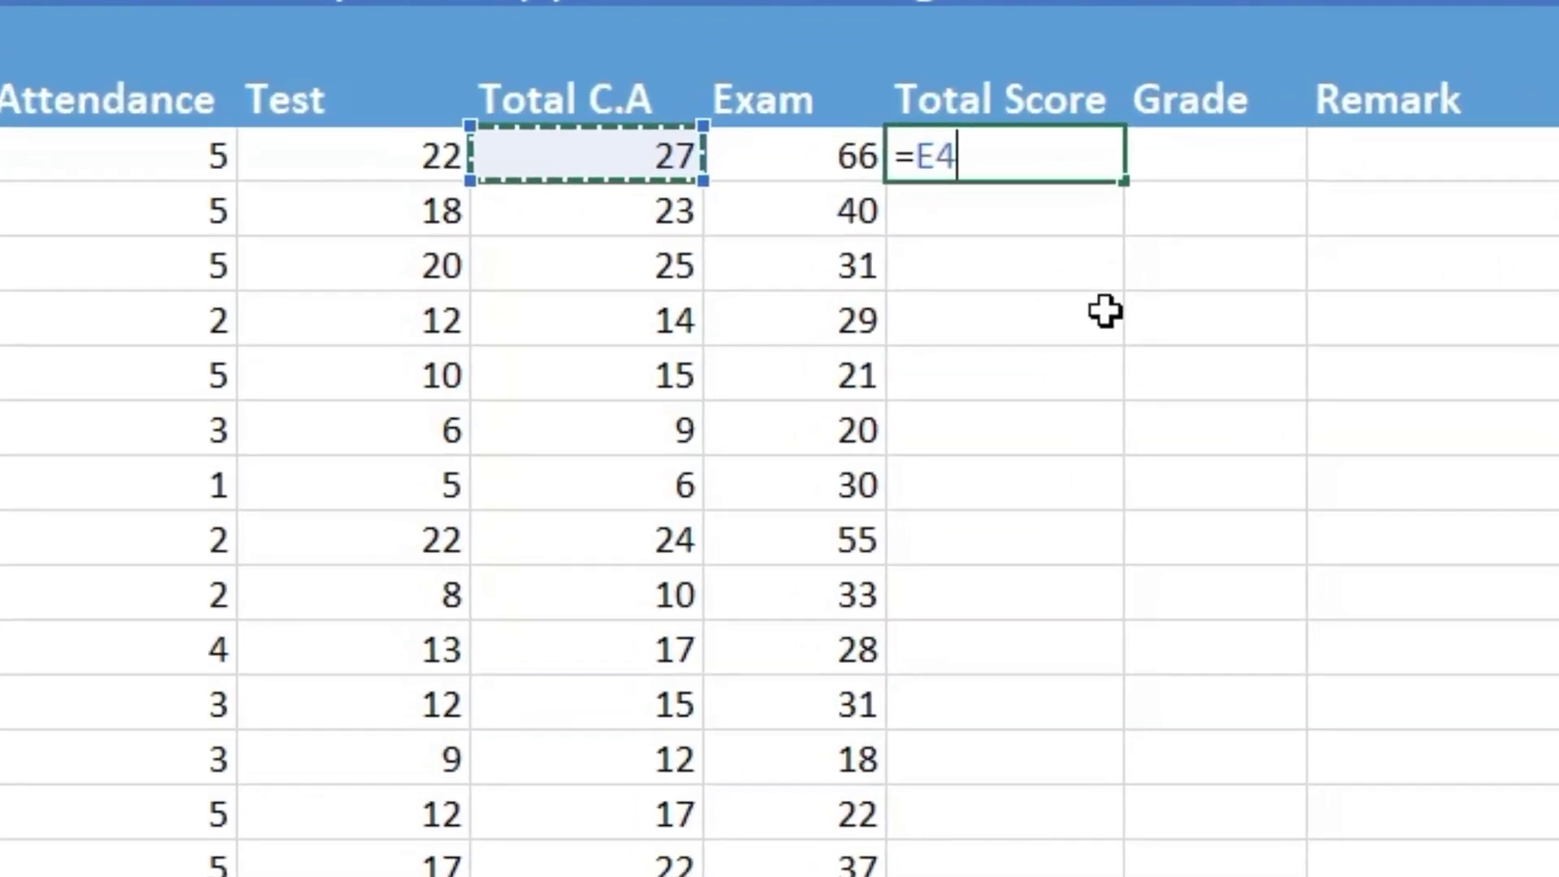
type("+")
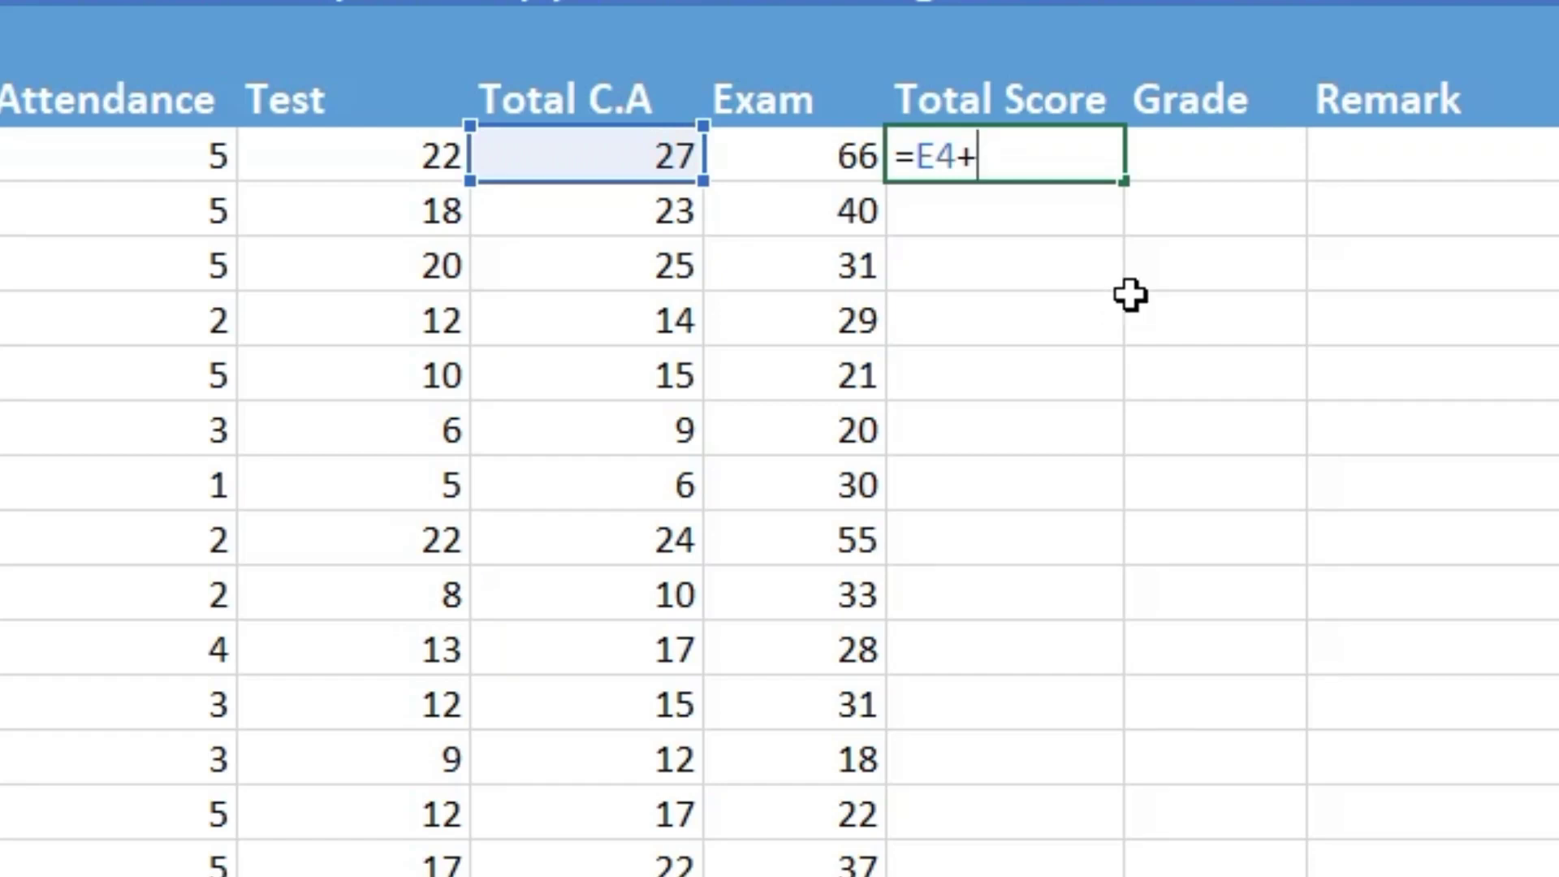
left_click(852, 155)
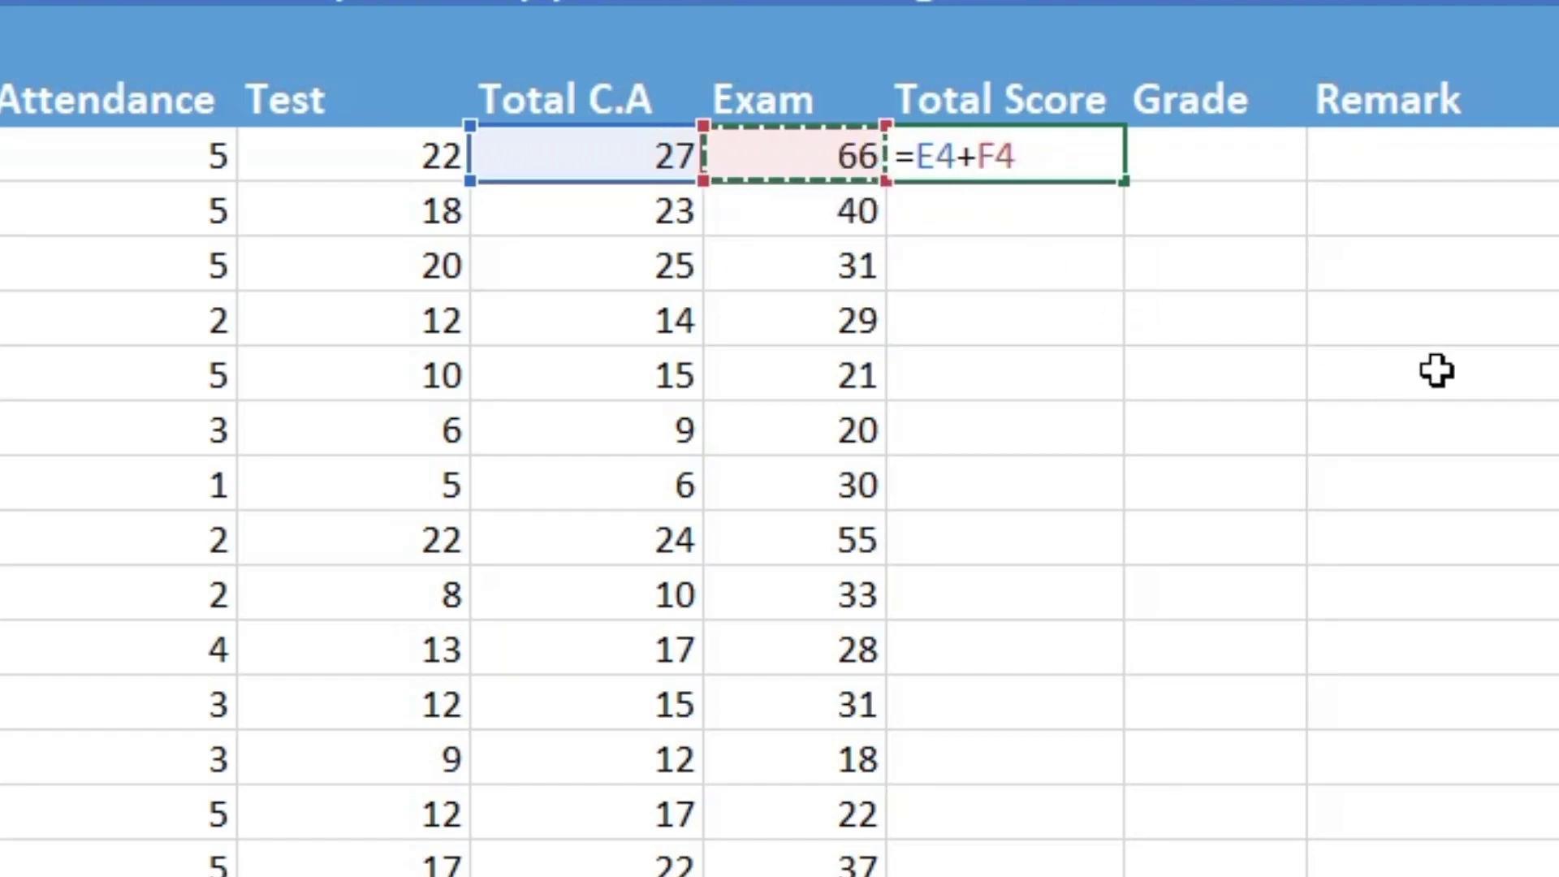
key("Return")
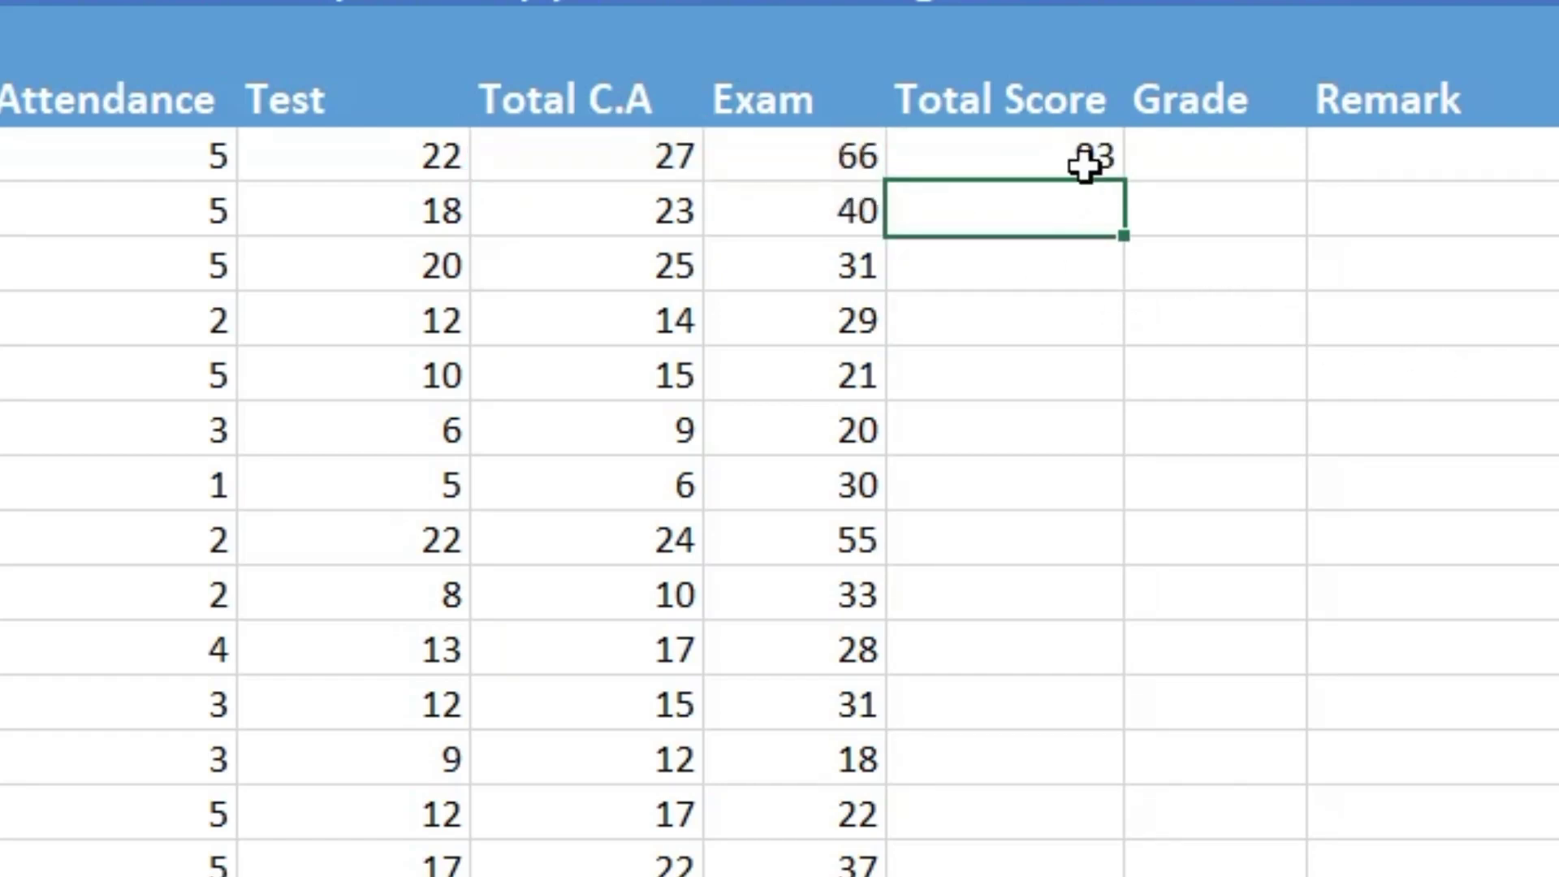
left_click(1092, 153)
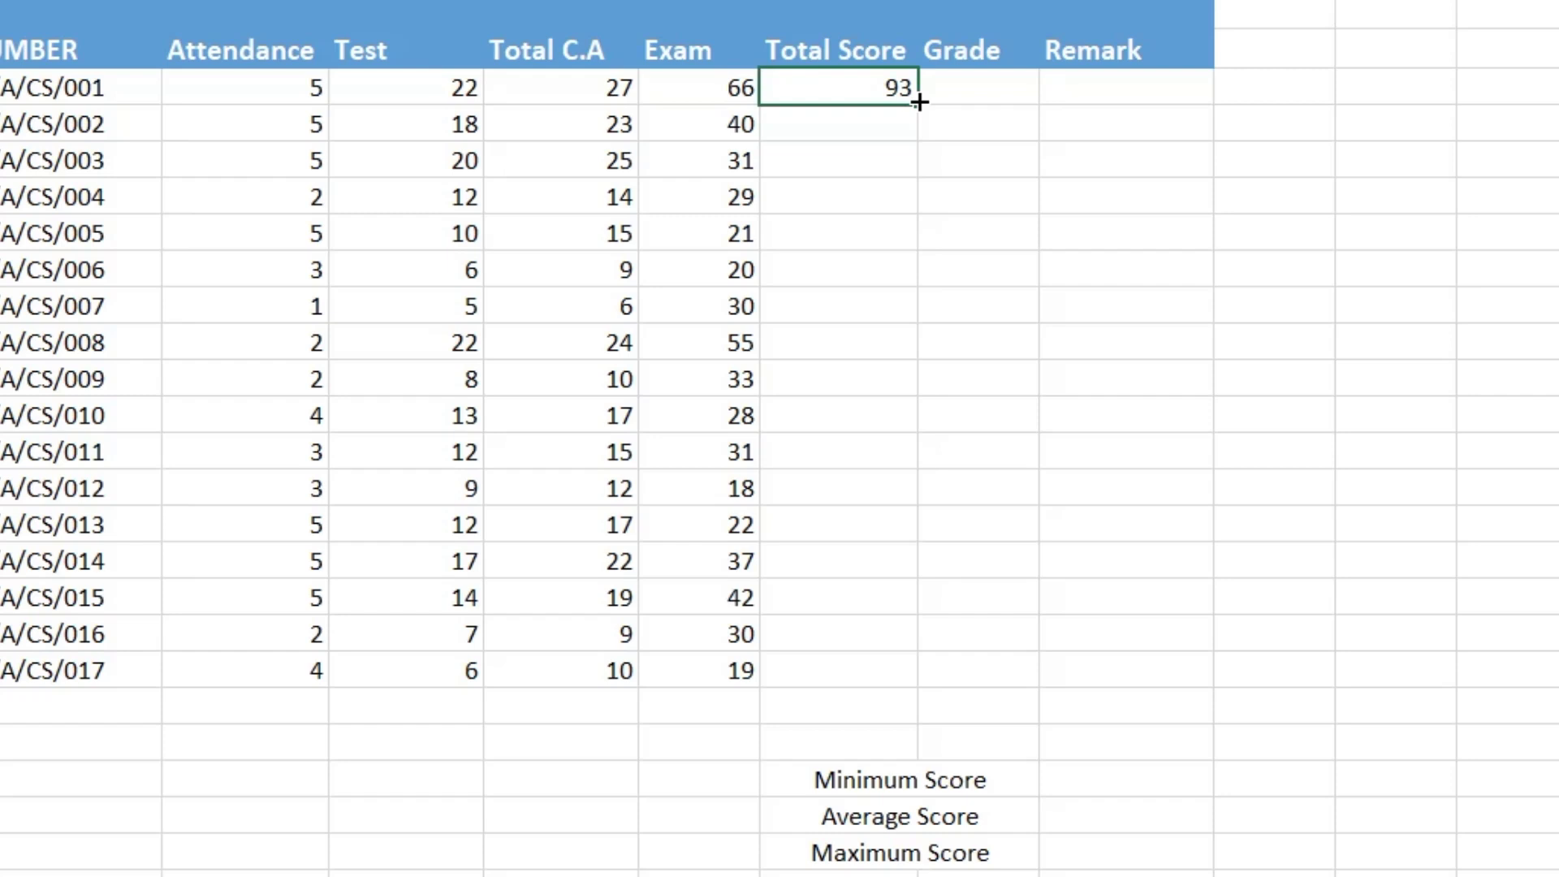
double_click(918, 100)
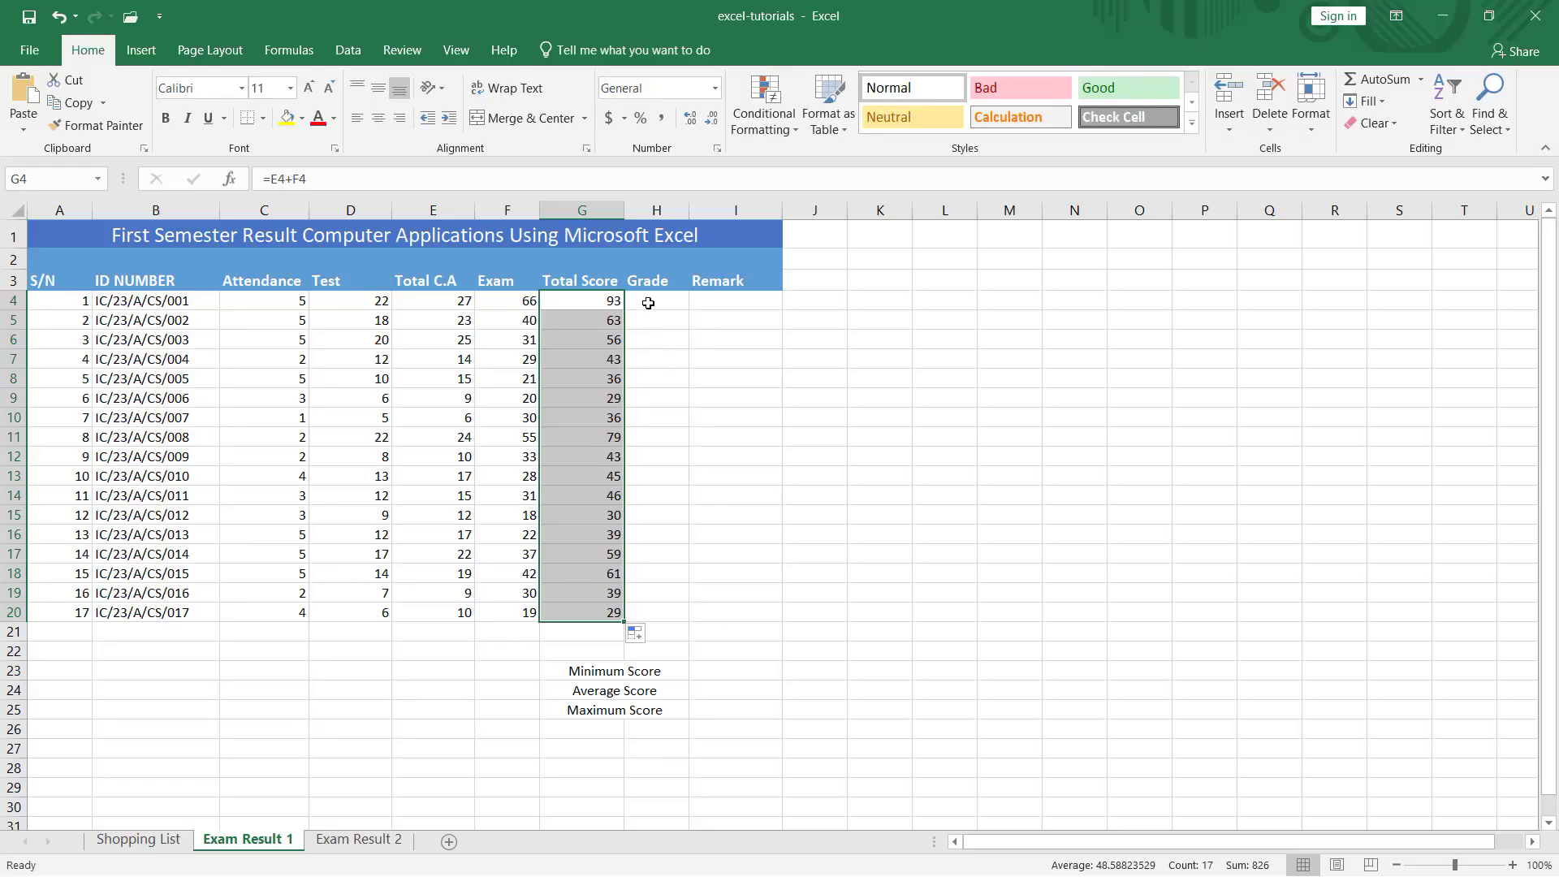
left_click(648, 303)
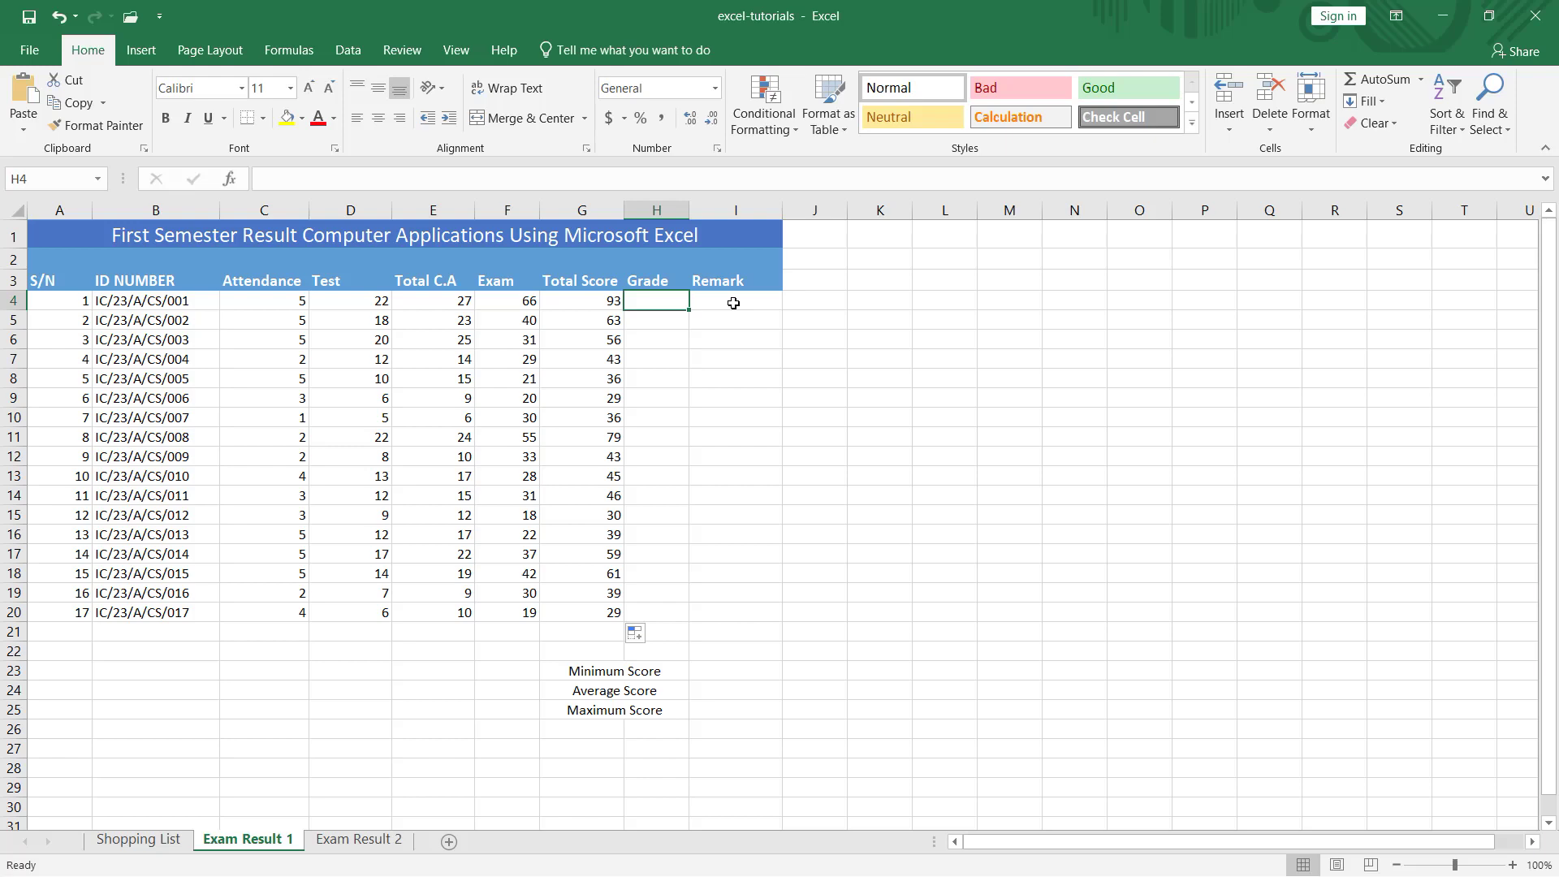
left_click(733, 303)
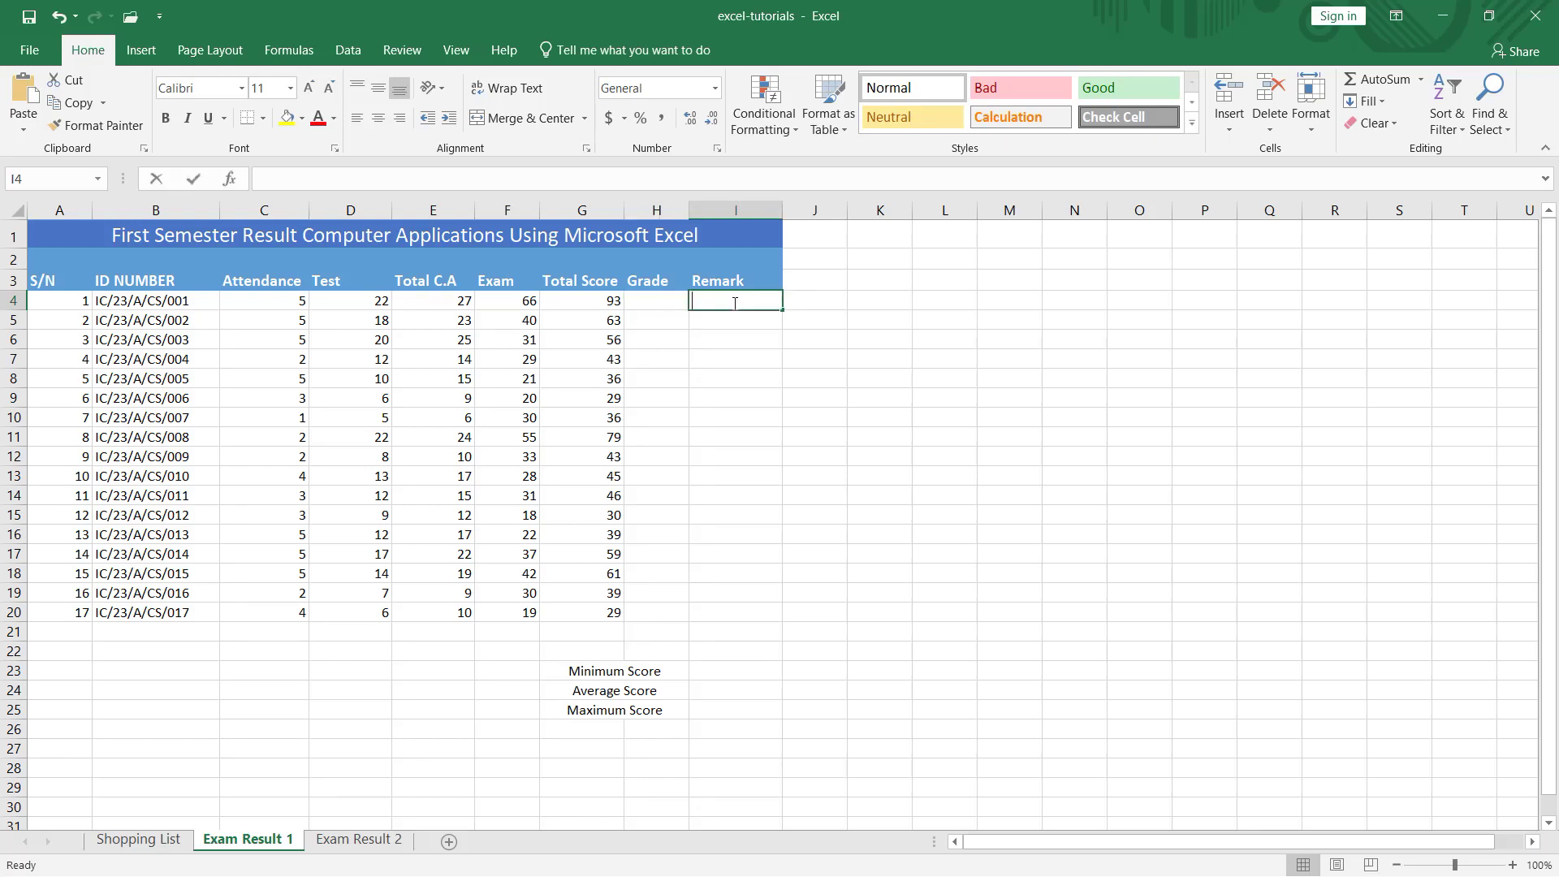
type("=IF")
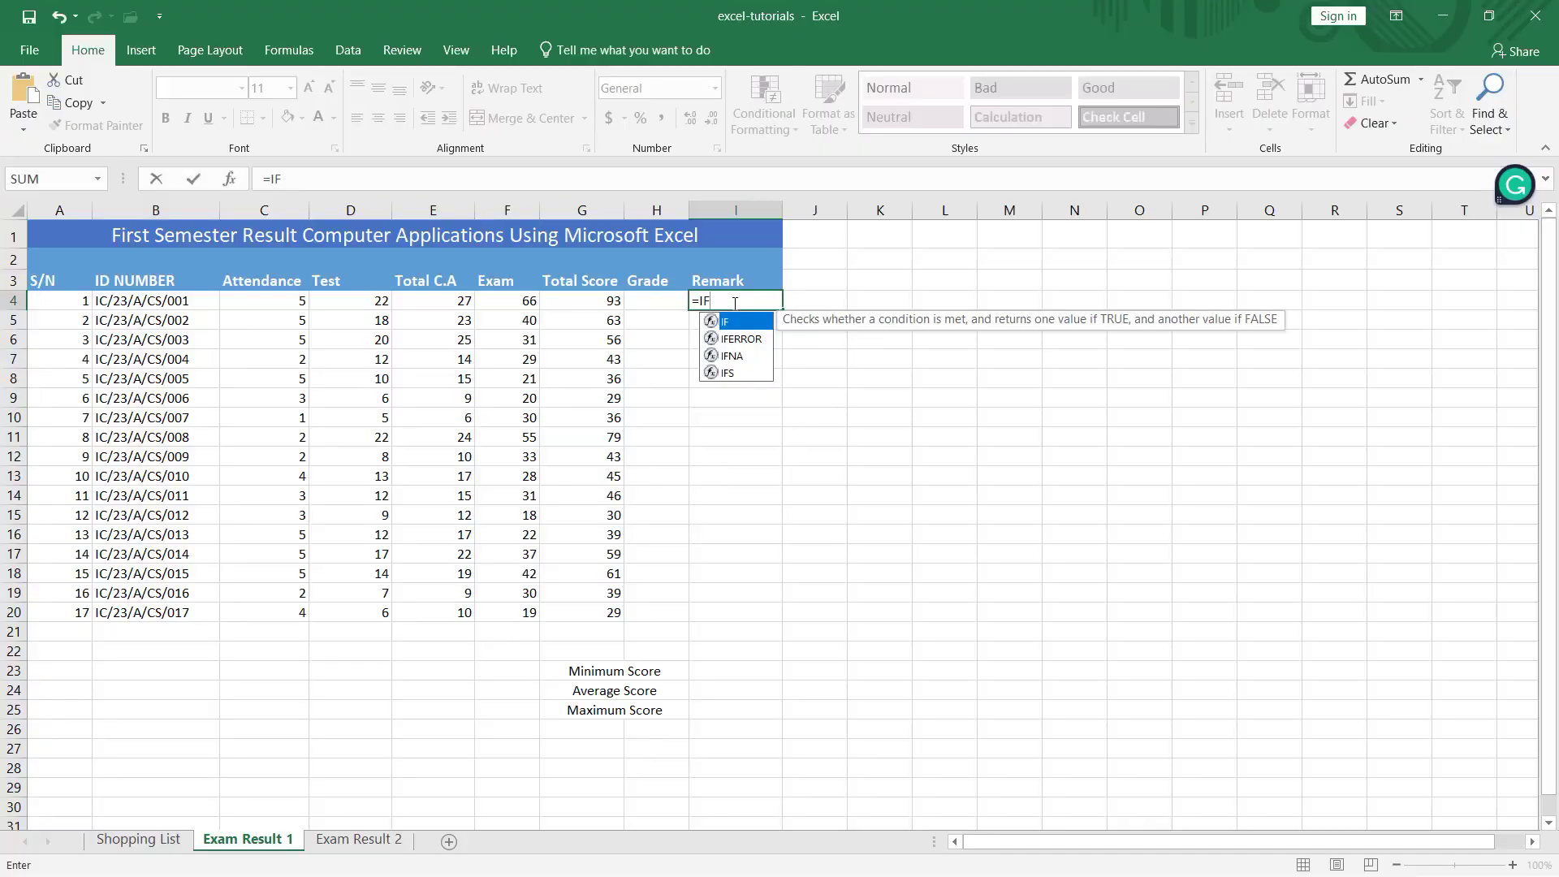
type("(")
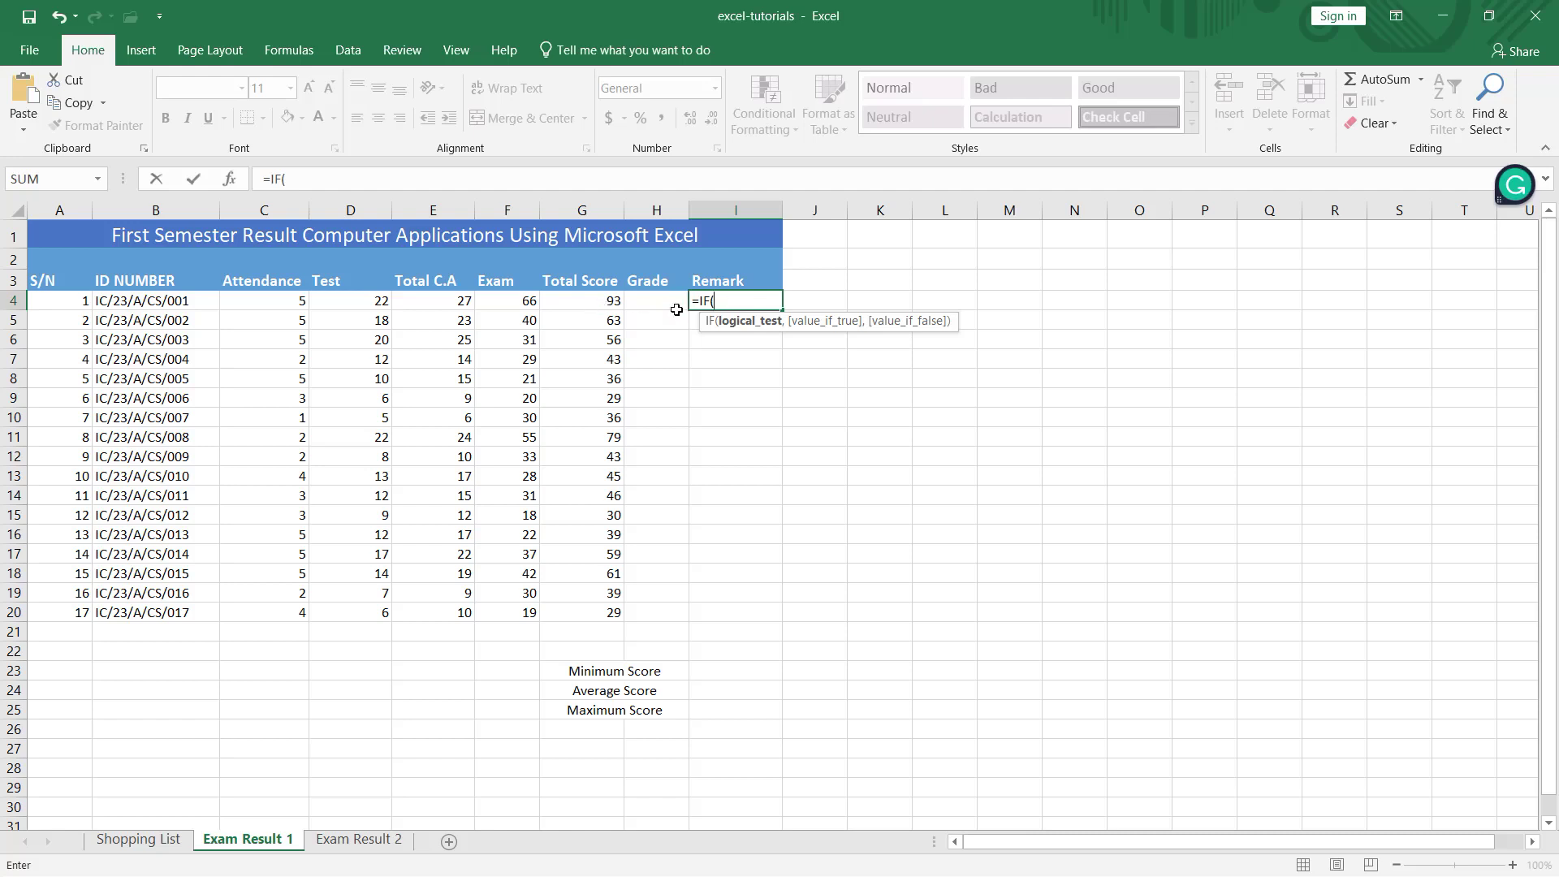
left_click(603, 303)
type(">")
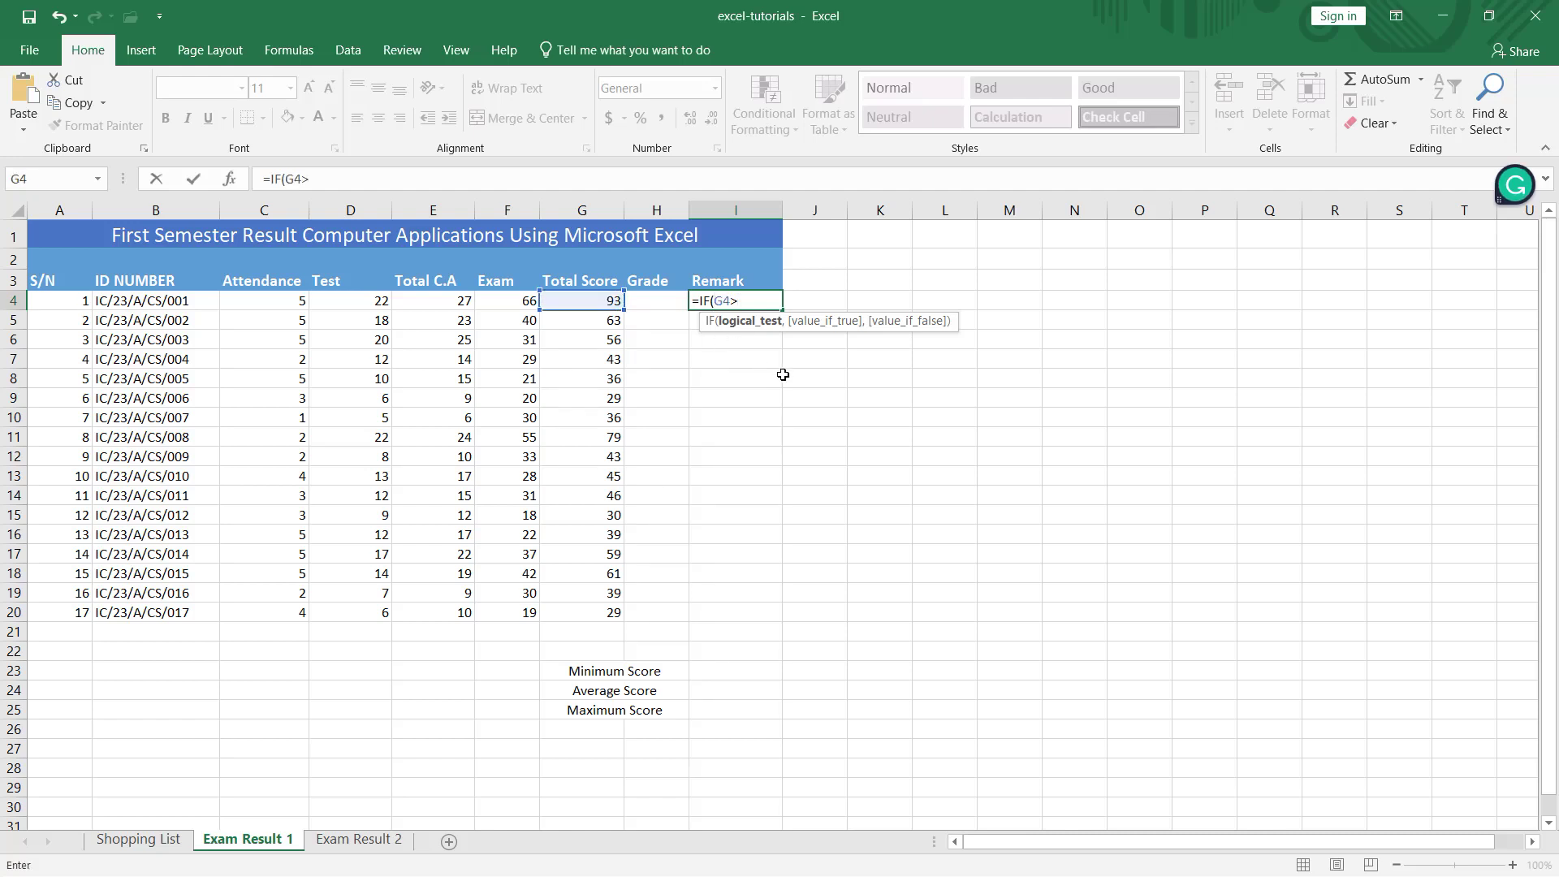
type("39,")
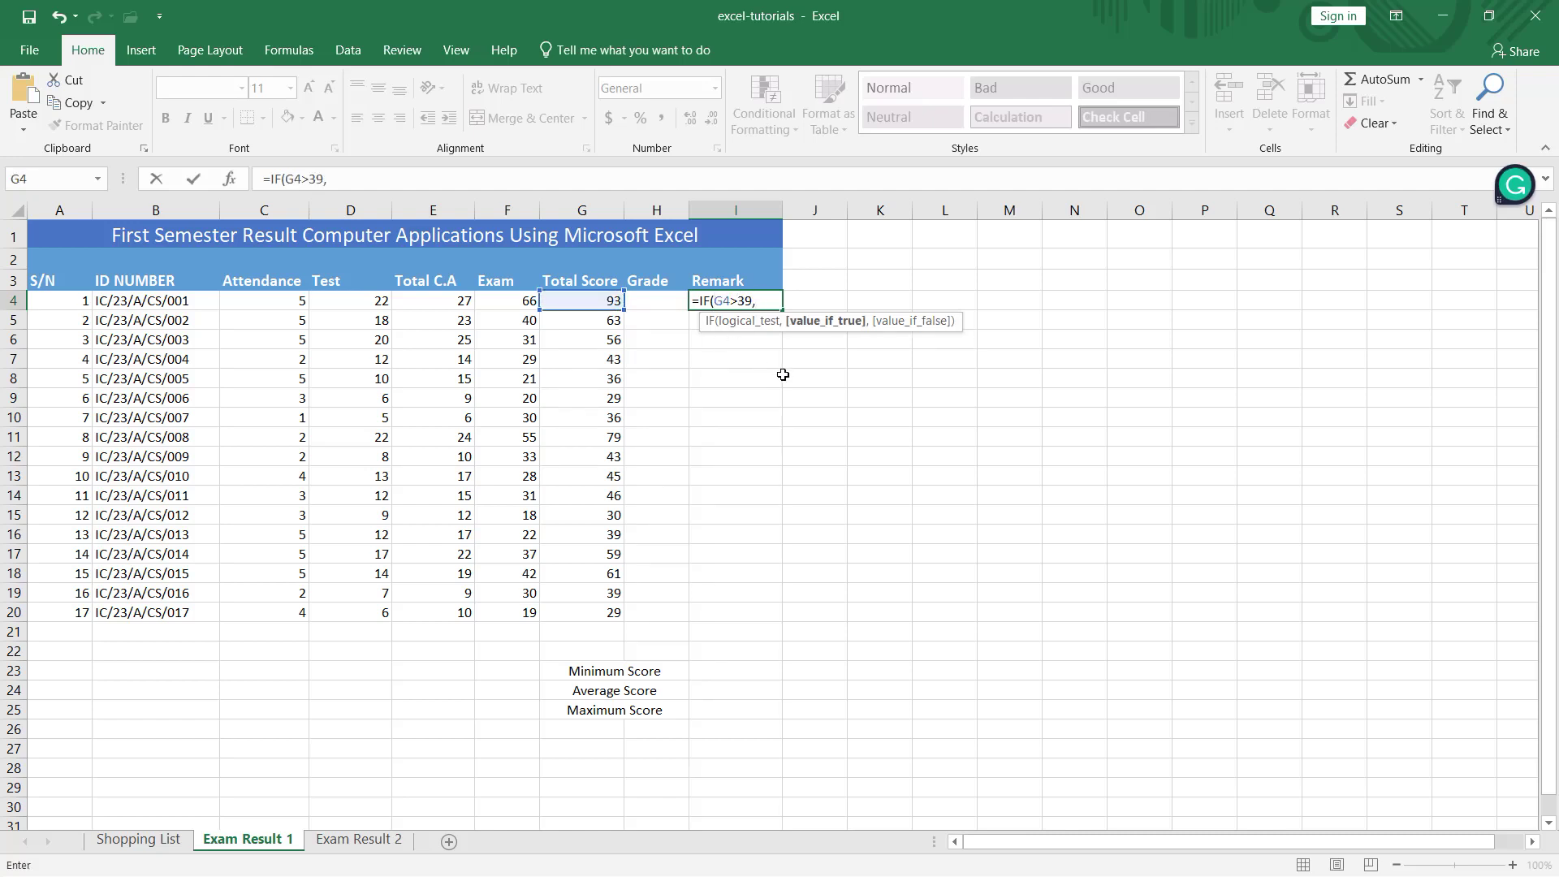
type("\"")
type("ASS")
type(",\"FAIL\")")
key("Return")
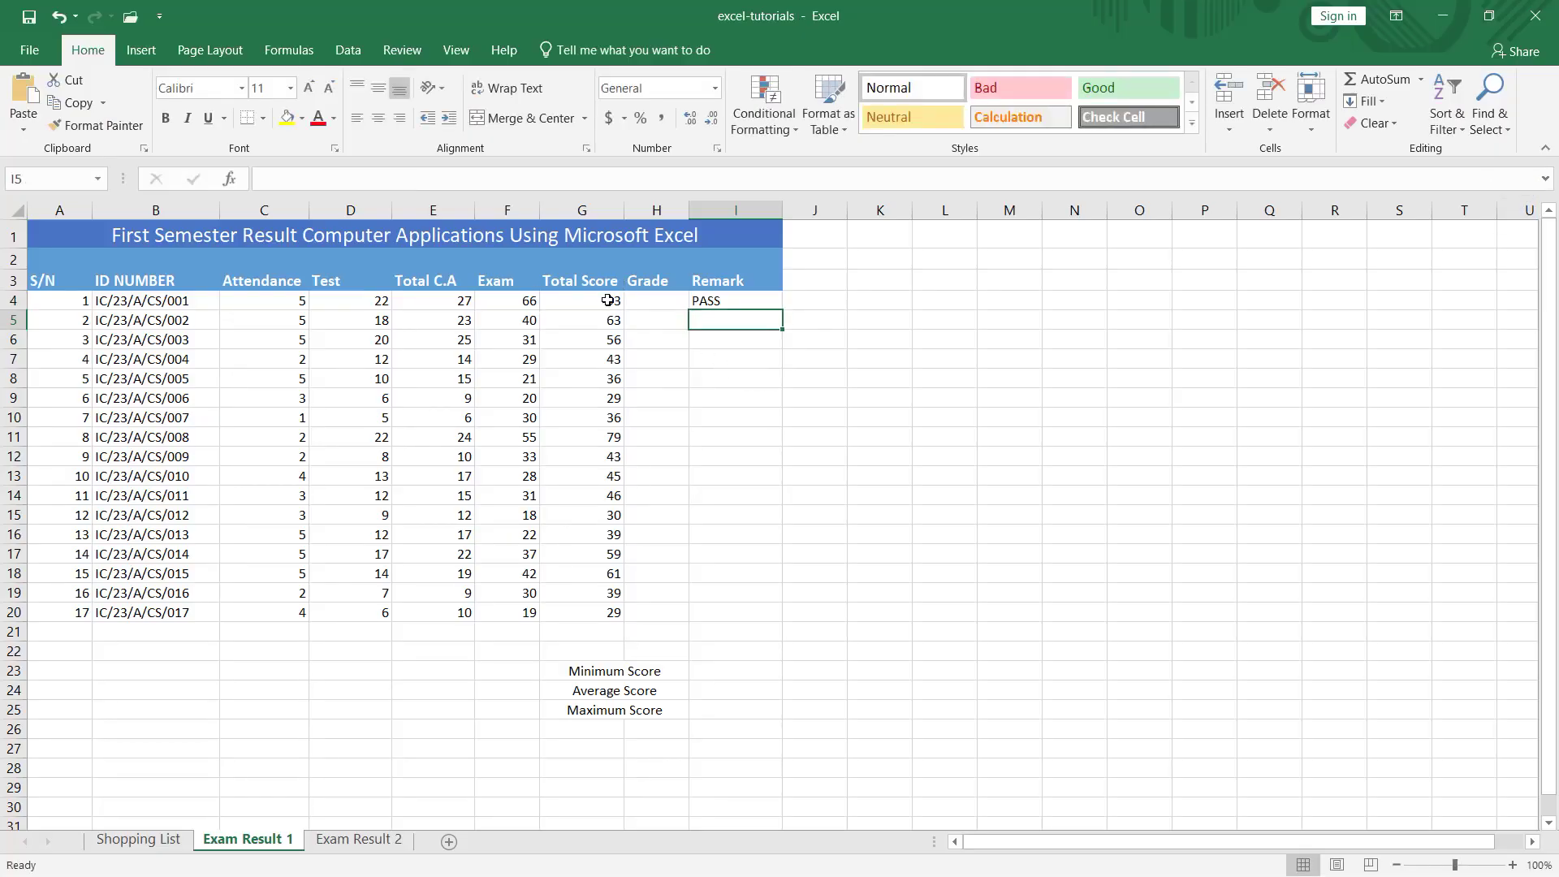
left_click(712, 303)
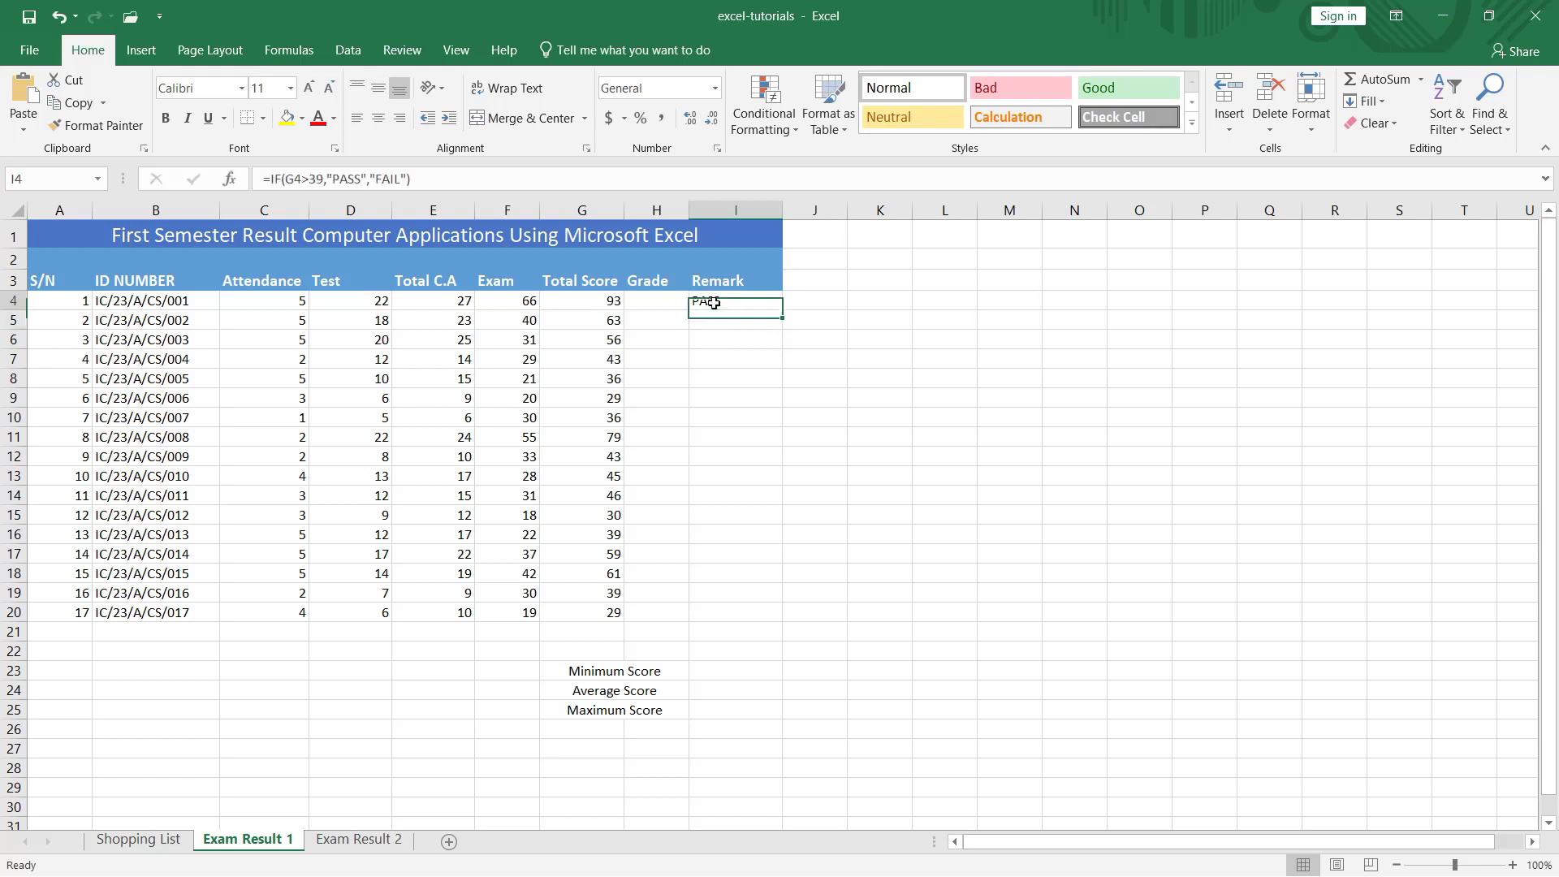
double_click(783, 313)
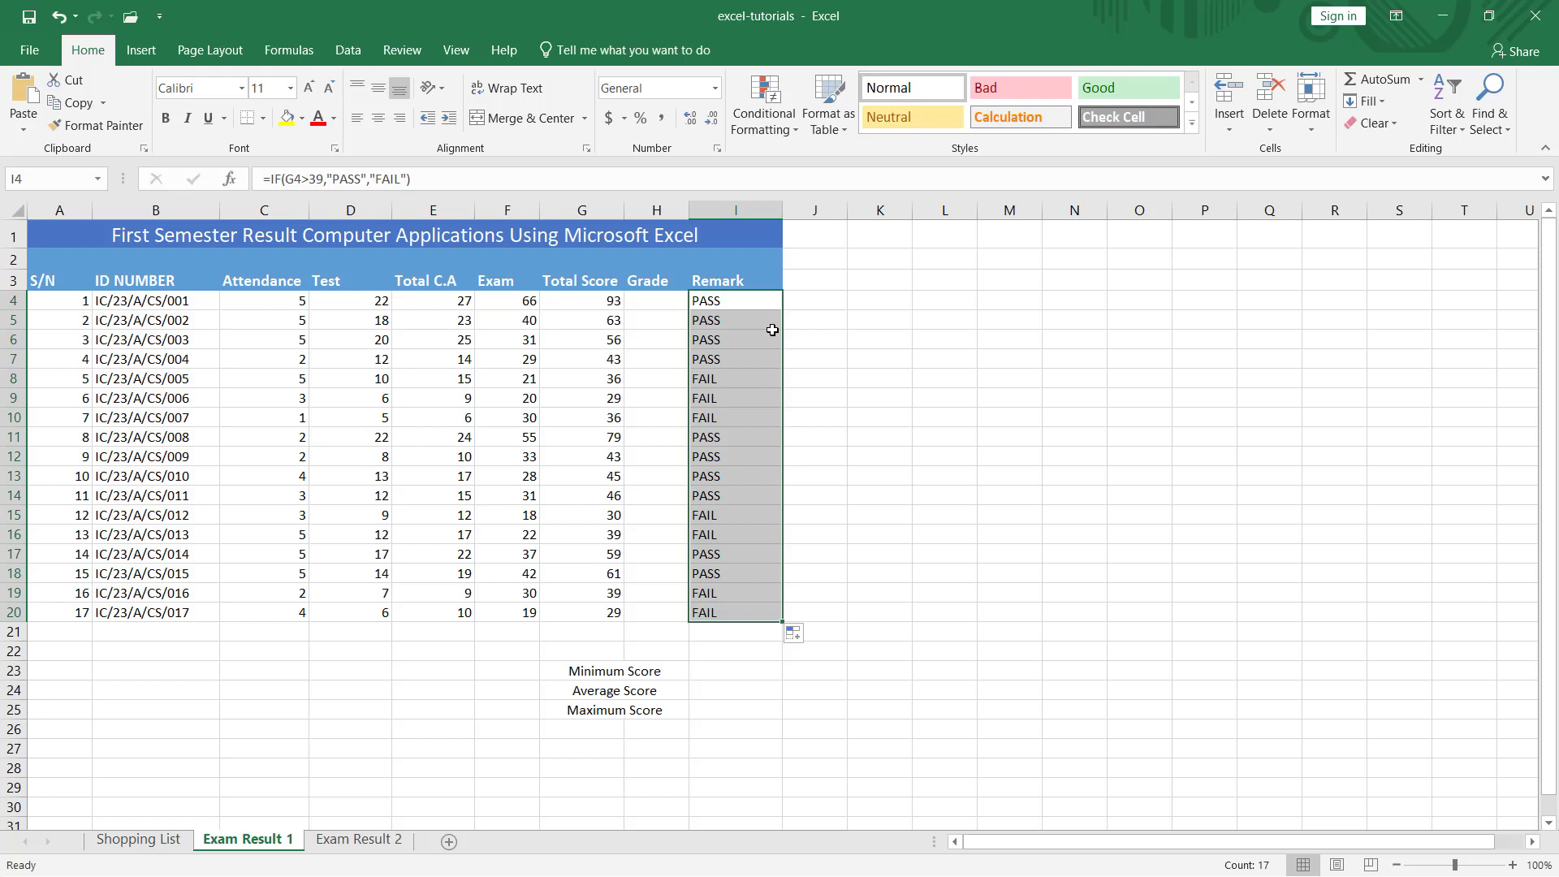
key("Delete")
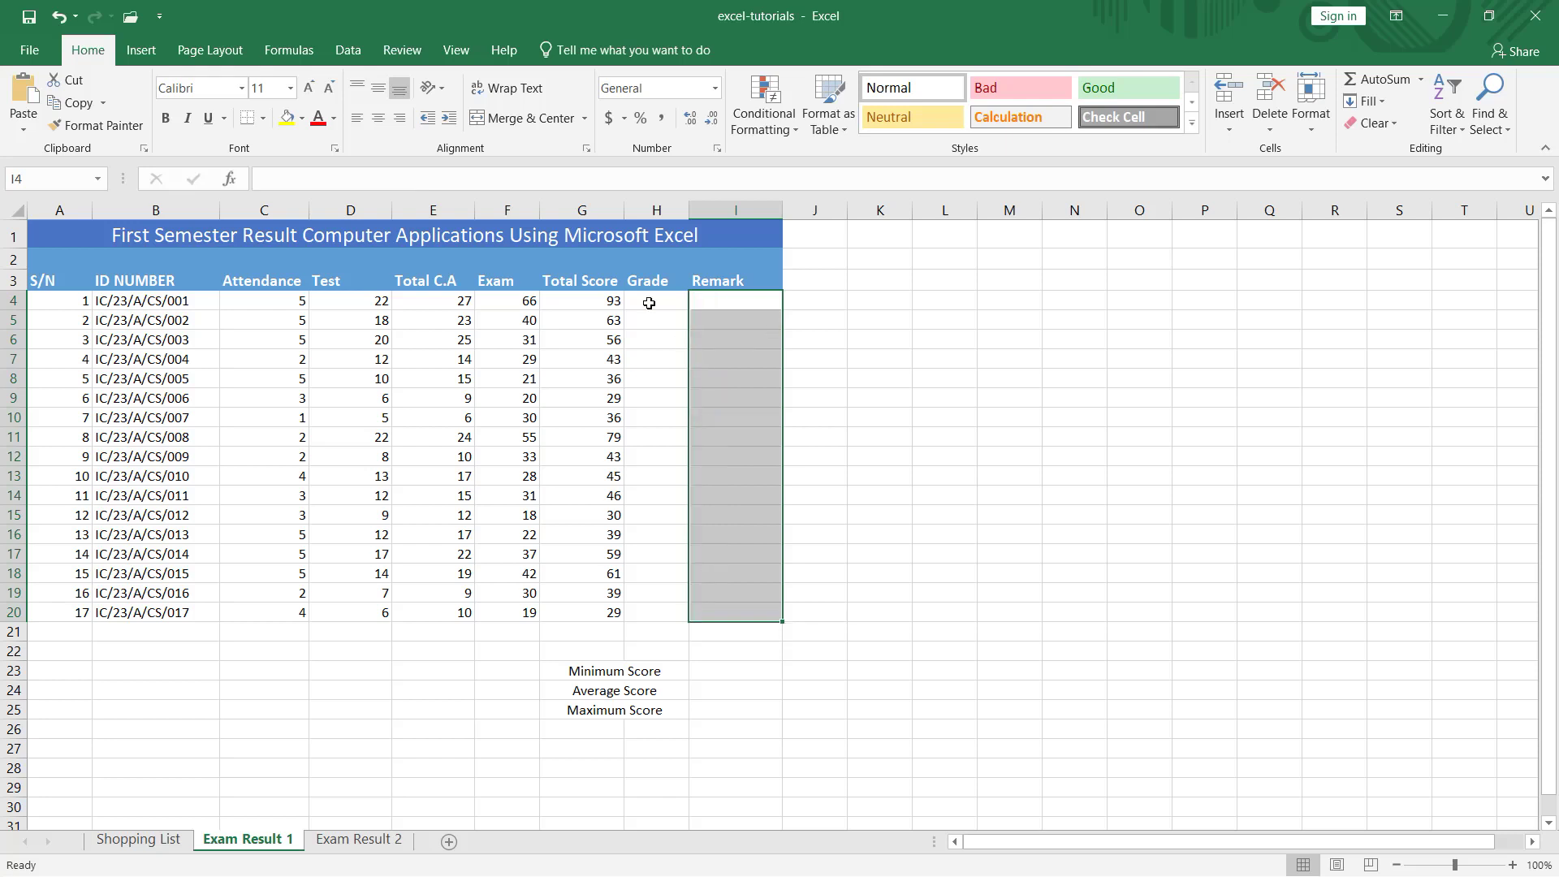
- Fill H4:H20 with a nested IF/AND A–F grade formula and paste a remark formula into I4
left_click(650, 303)
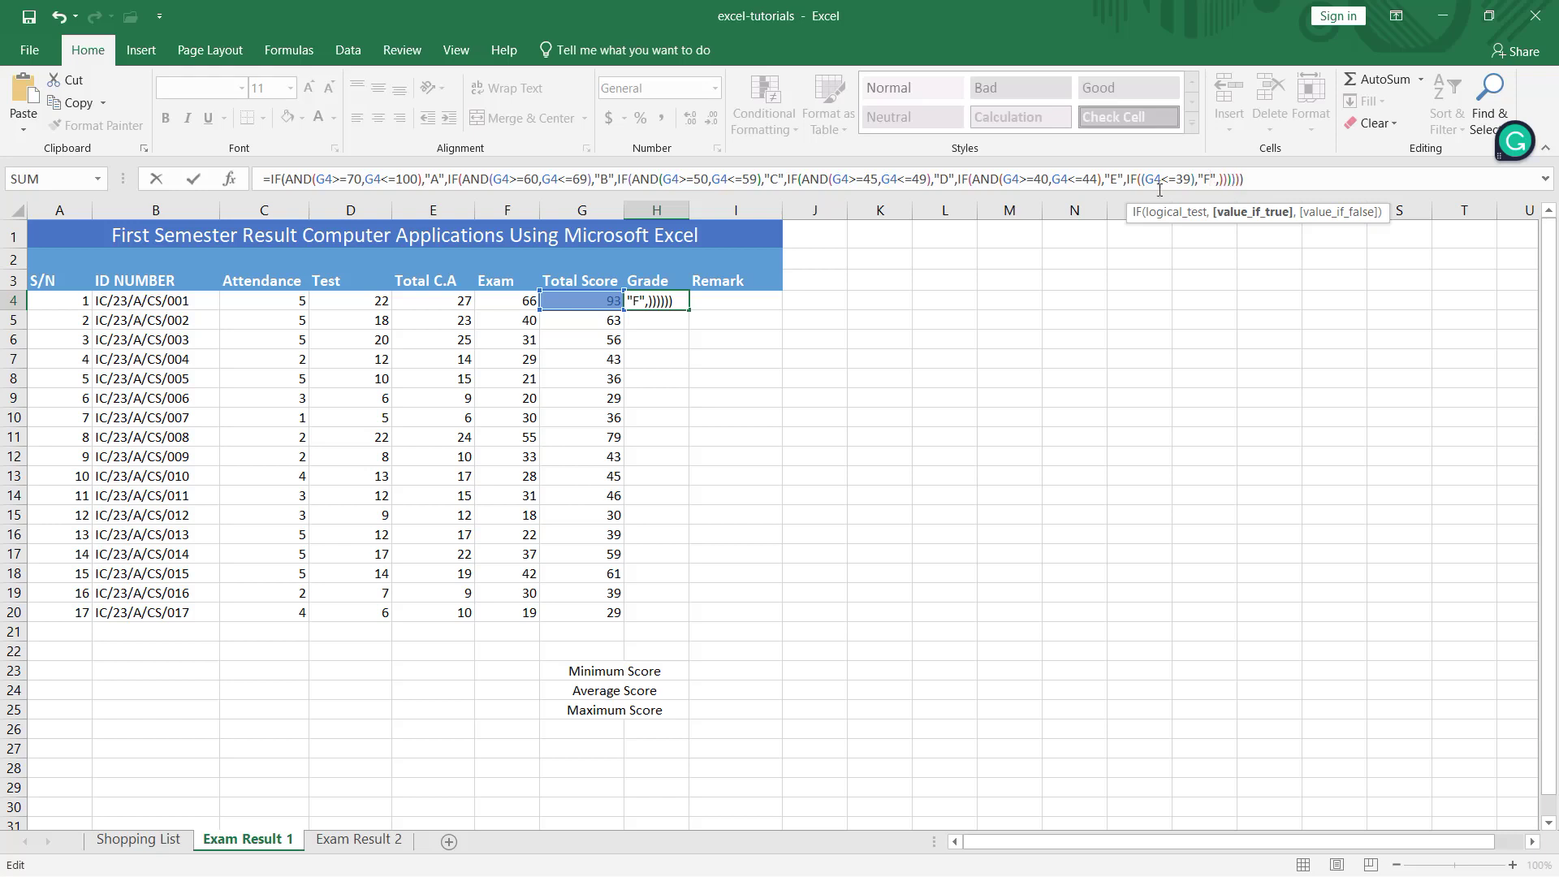
type("=IF(AND(G4>=70,G4<=100),\"A\",IF(AND(G4>=60,G4<=69),\"B\",IF(AND(G4>=50,G4<=59),\"C\",IF(AND(G4>=45,G4<=49),\"D\",IF(AND(G4>=40,G4<=44),\"E\",IF((G4<=39),\"F\",))))))")
key("Return")
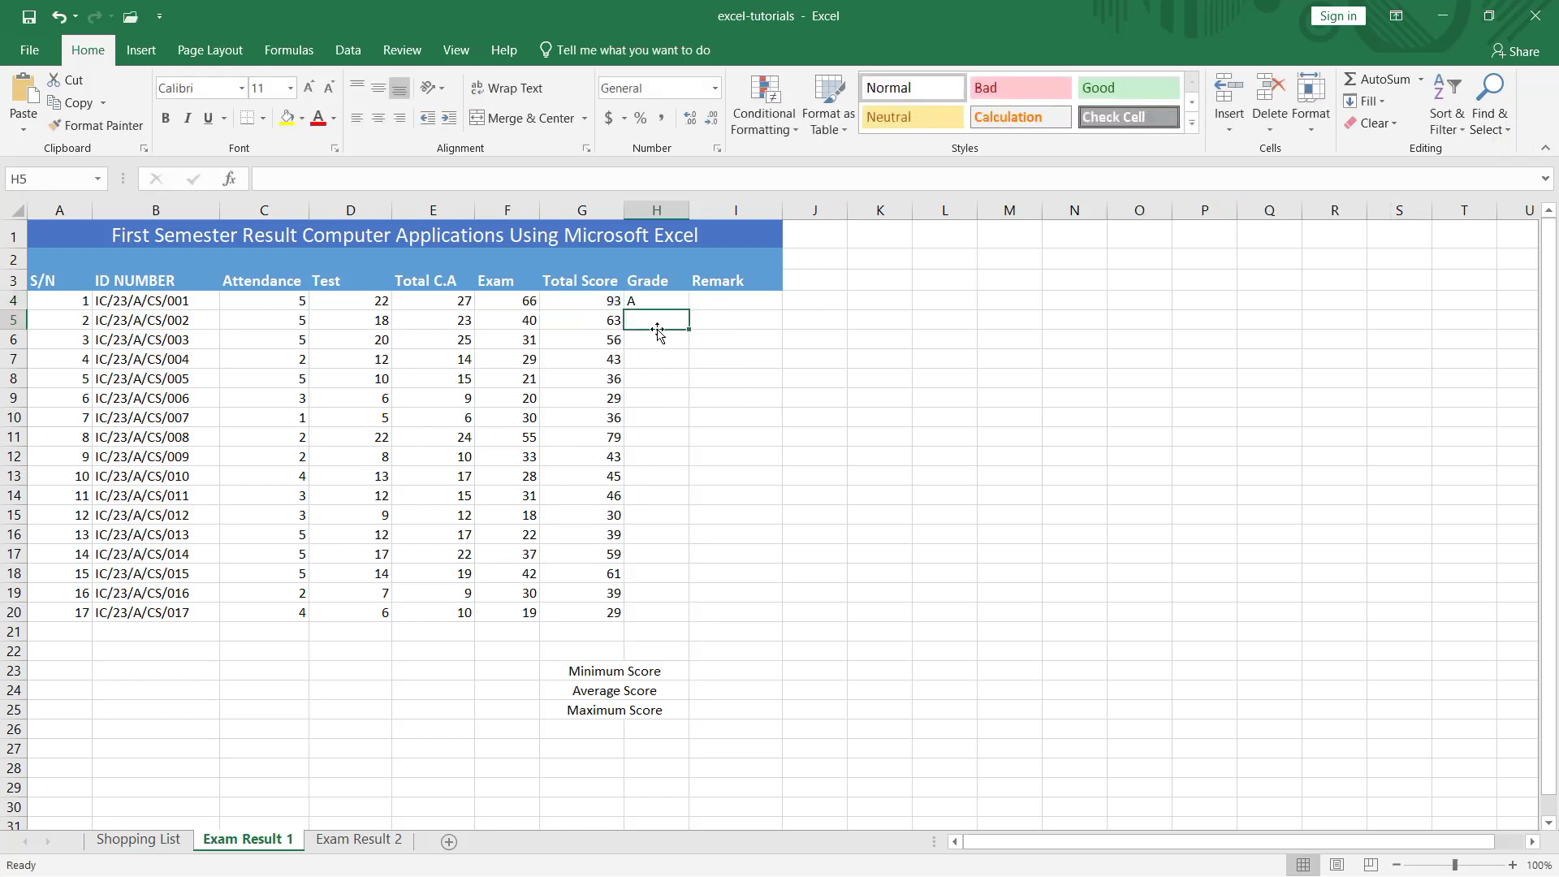
left_click(660, 302)
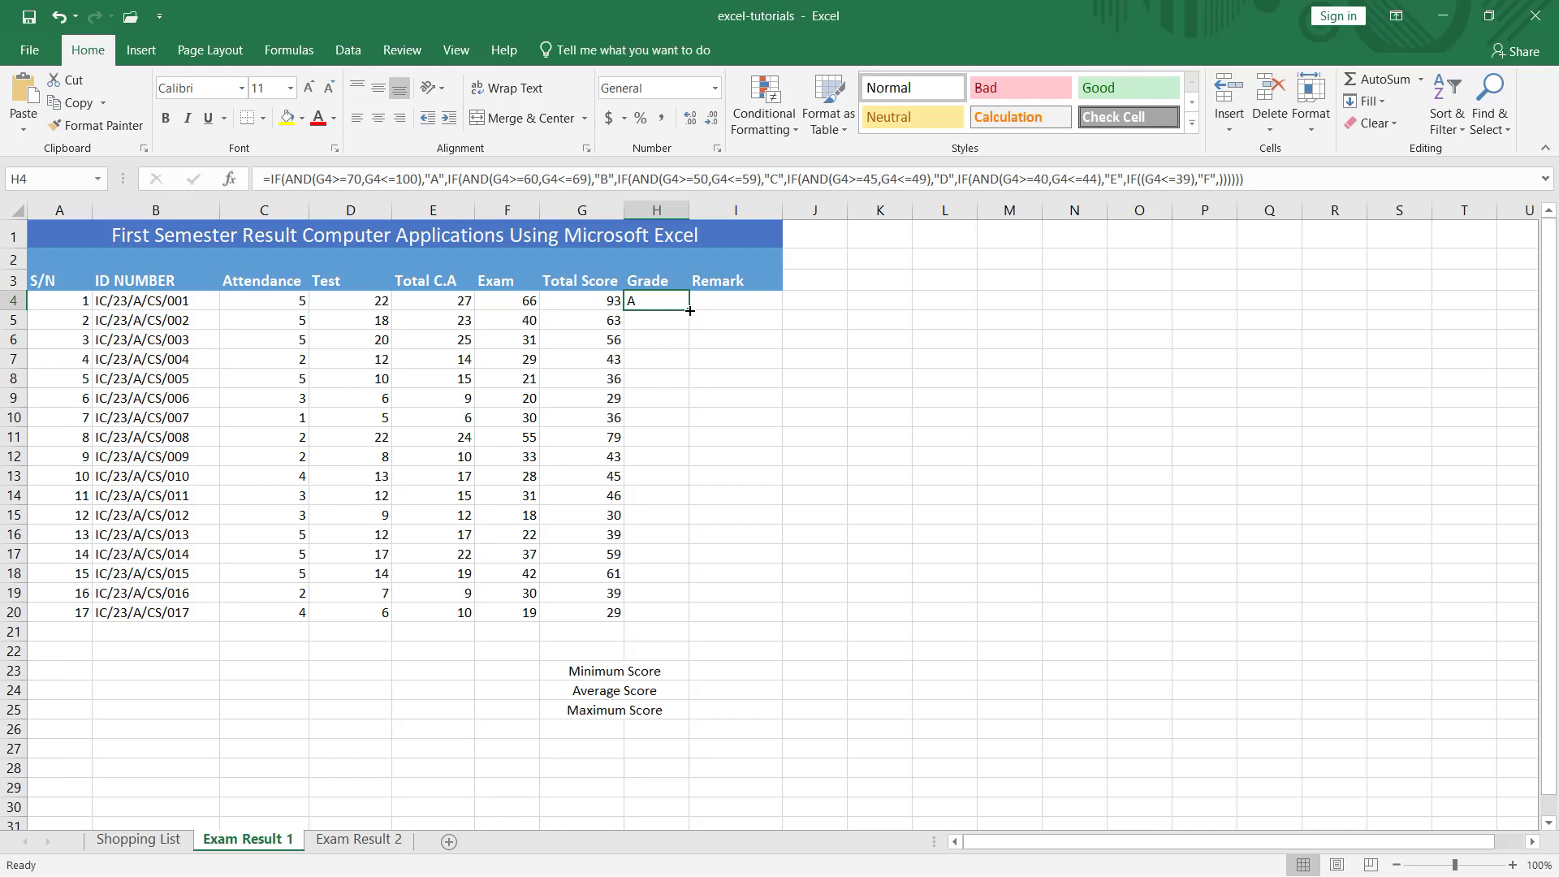
double_click(690, 311)
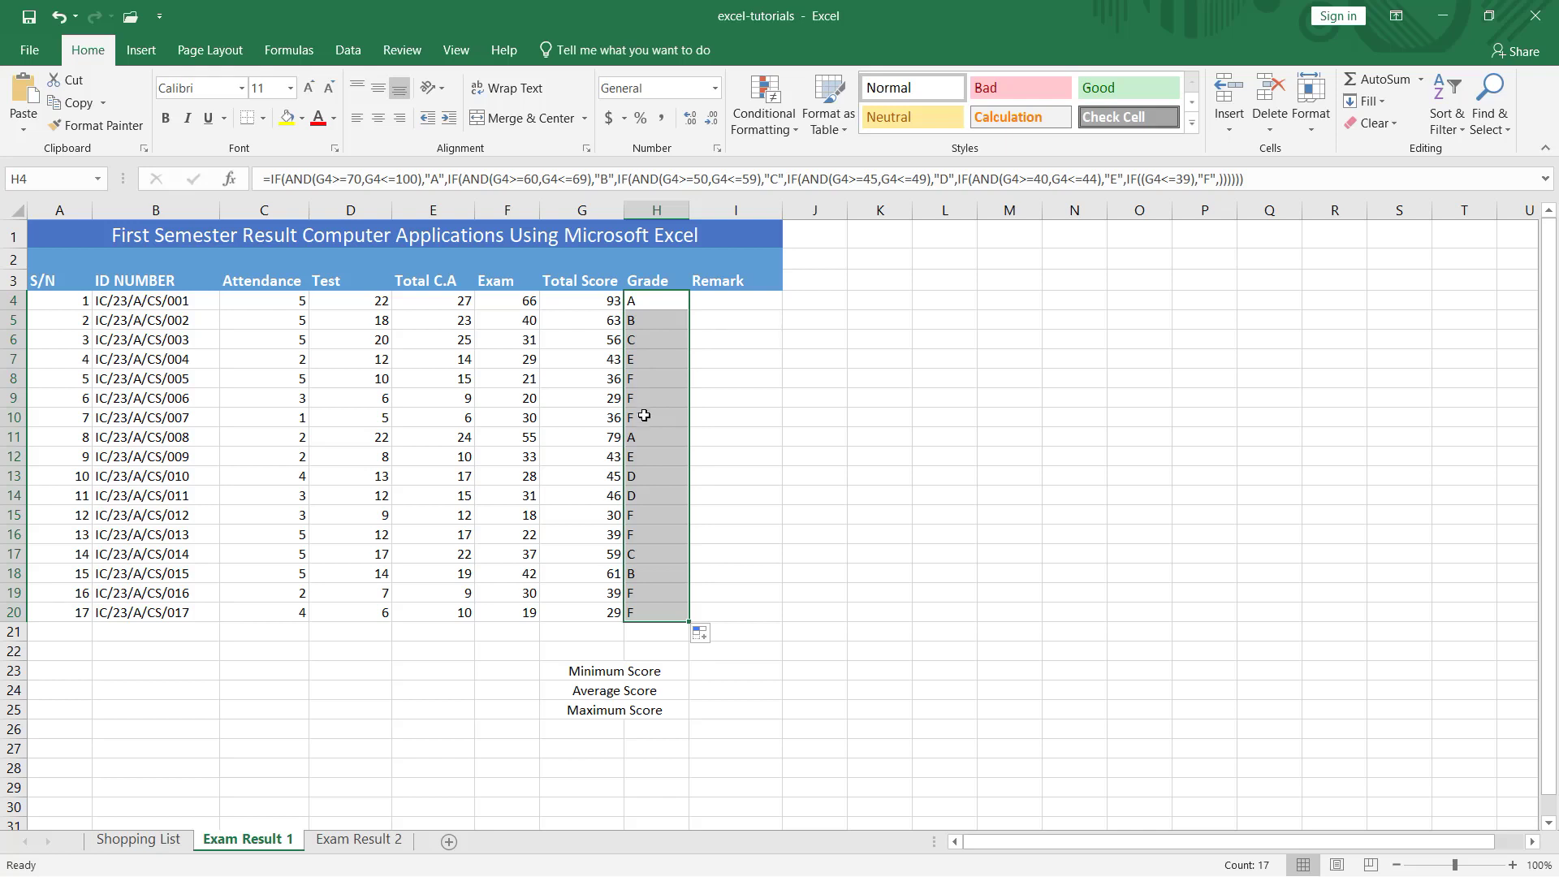
left_click(726, 303)
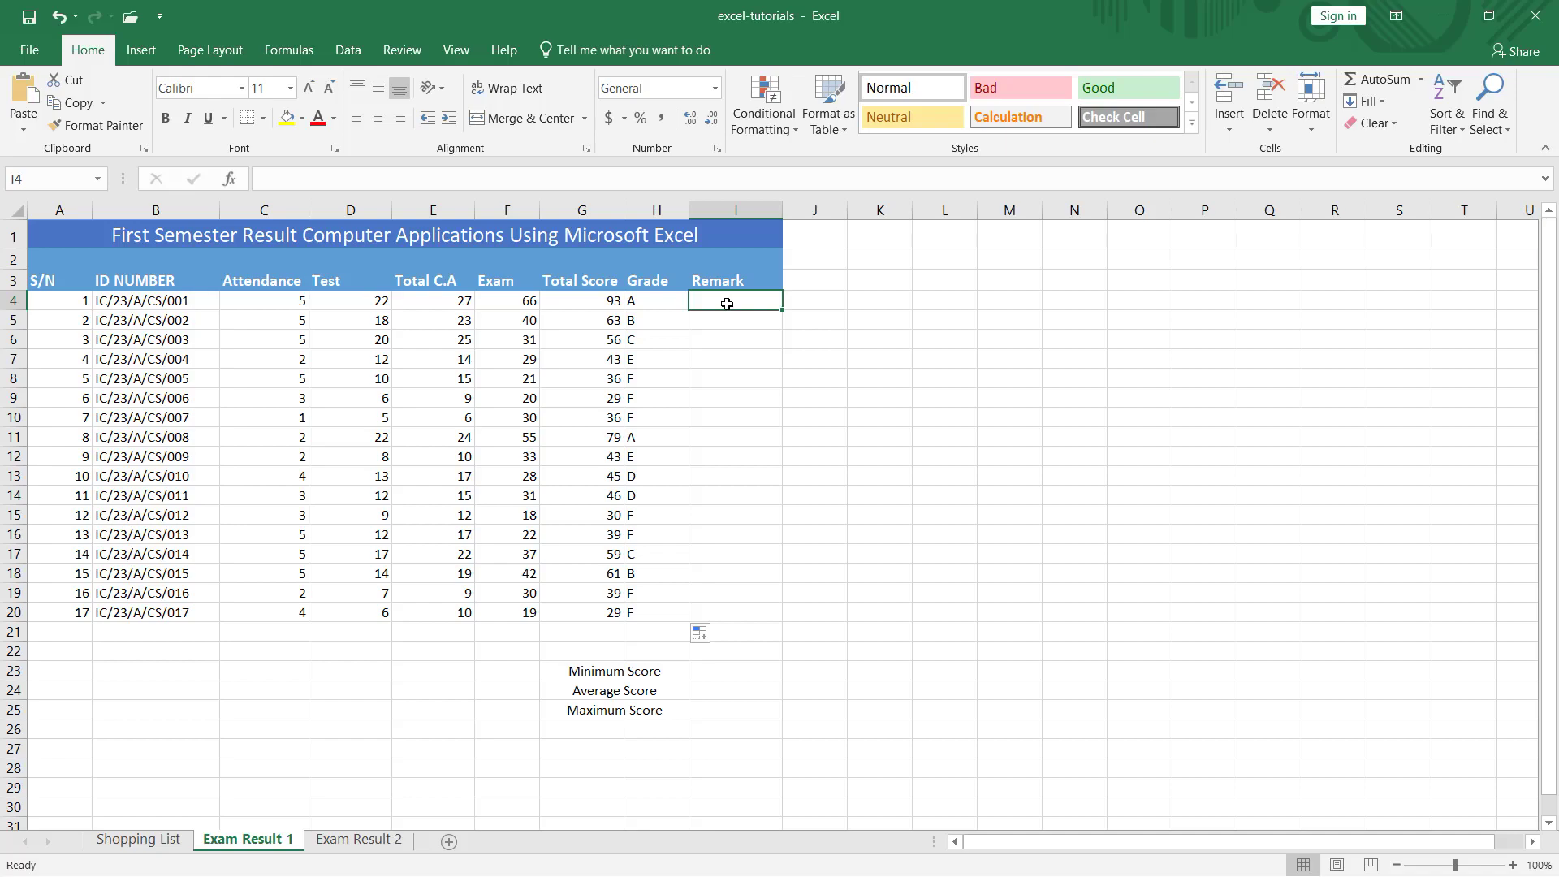
type("=IF(AND(G4>=70,G4<=100),\"DISTINCTION\",IF(AND(G4>=60,G4<=69),\"UPPER CREDIT\",IF(AND(G4>=50,G4<=59),\"LOWER CREDIT\",IF(AND(G4>=45,G4<=49),\"MERIT\",IF(AND(G4>=40,G4<=44),\"PASS\",IF((G4<=39),\"FAIL\",))))))")
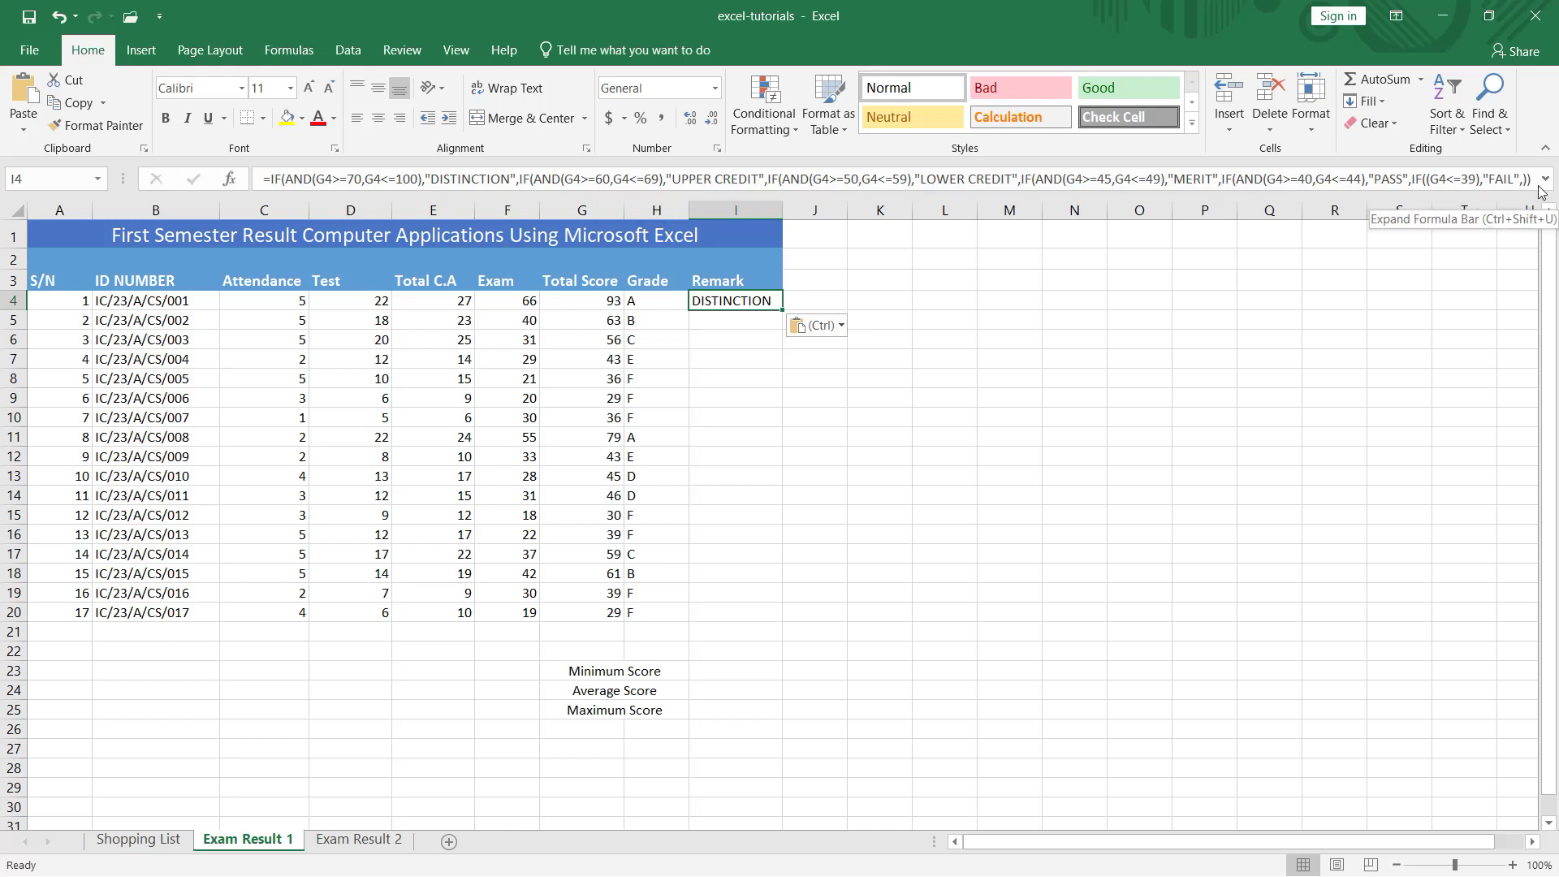
- Finish the nested IF remark formula in I4 and copy it down to I20
left_click(1507, 180)
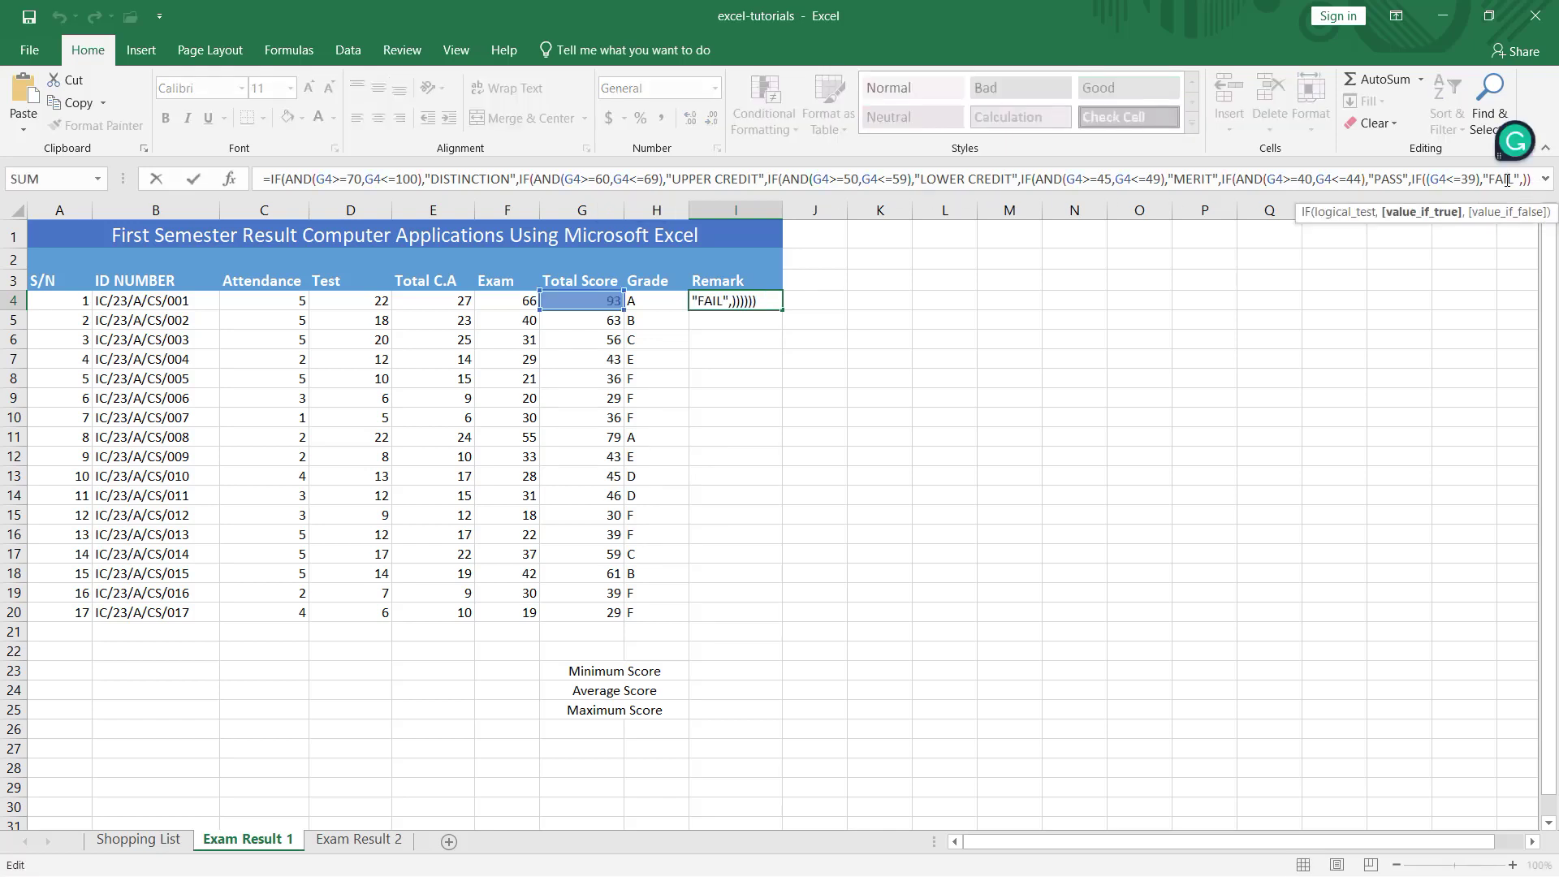
key("End")
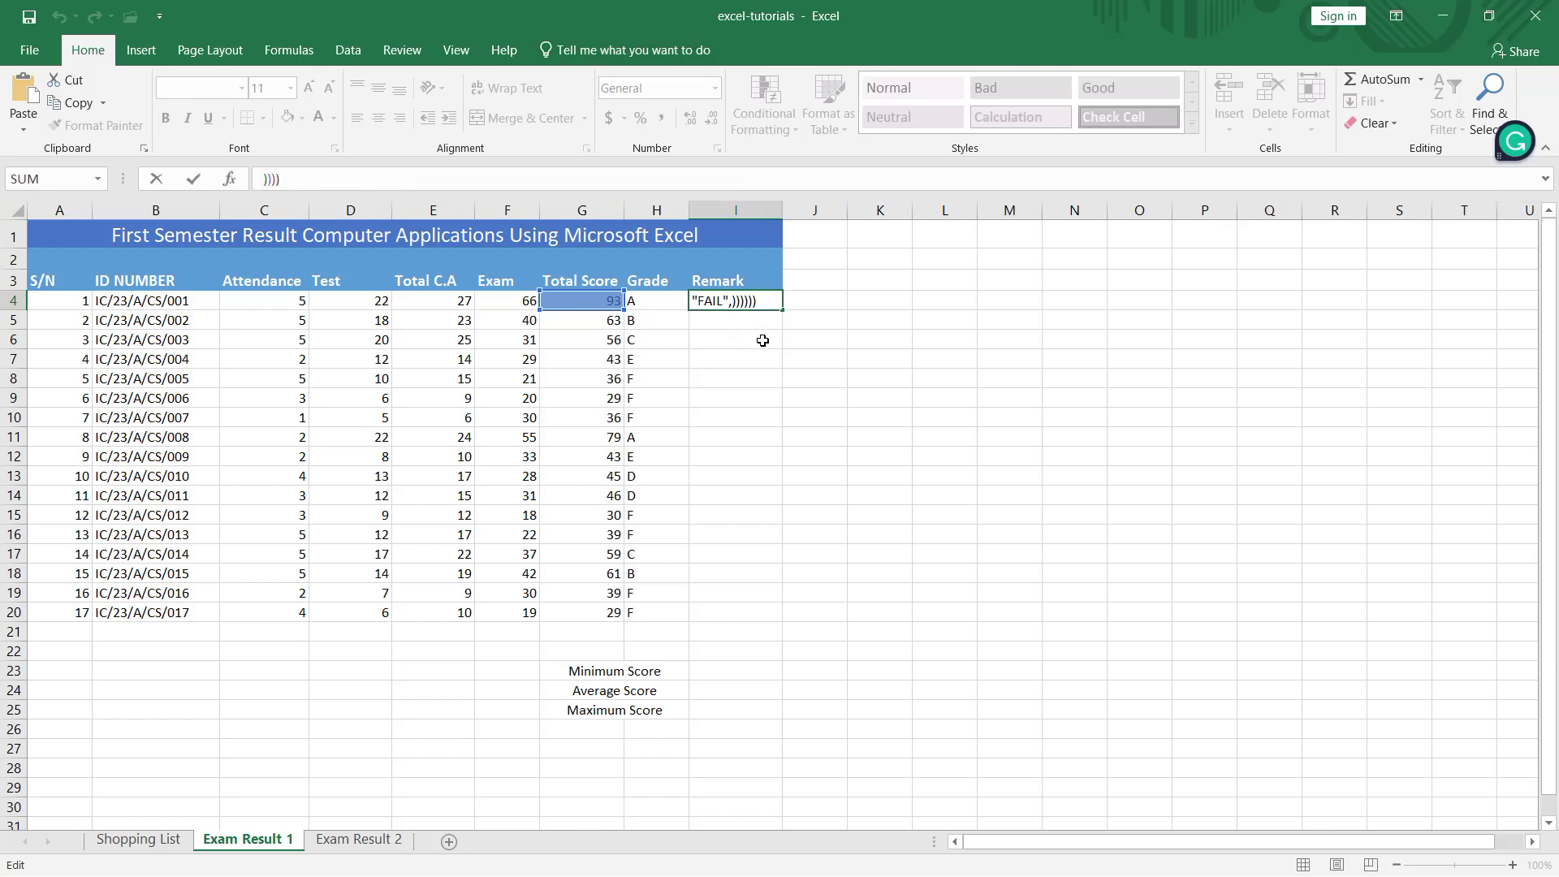
key("ctrl+Return")
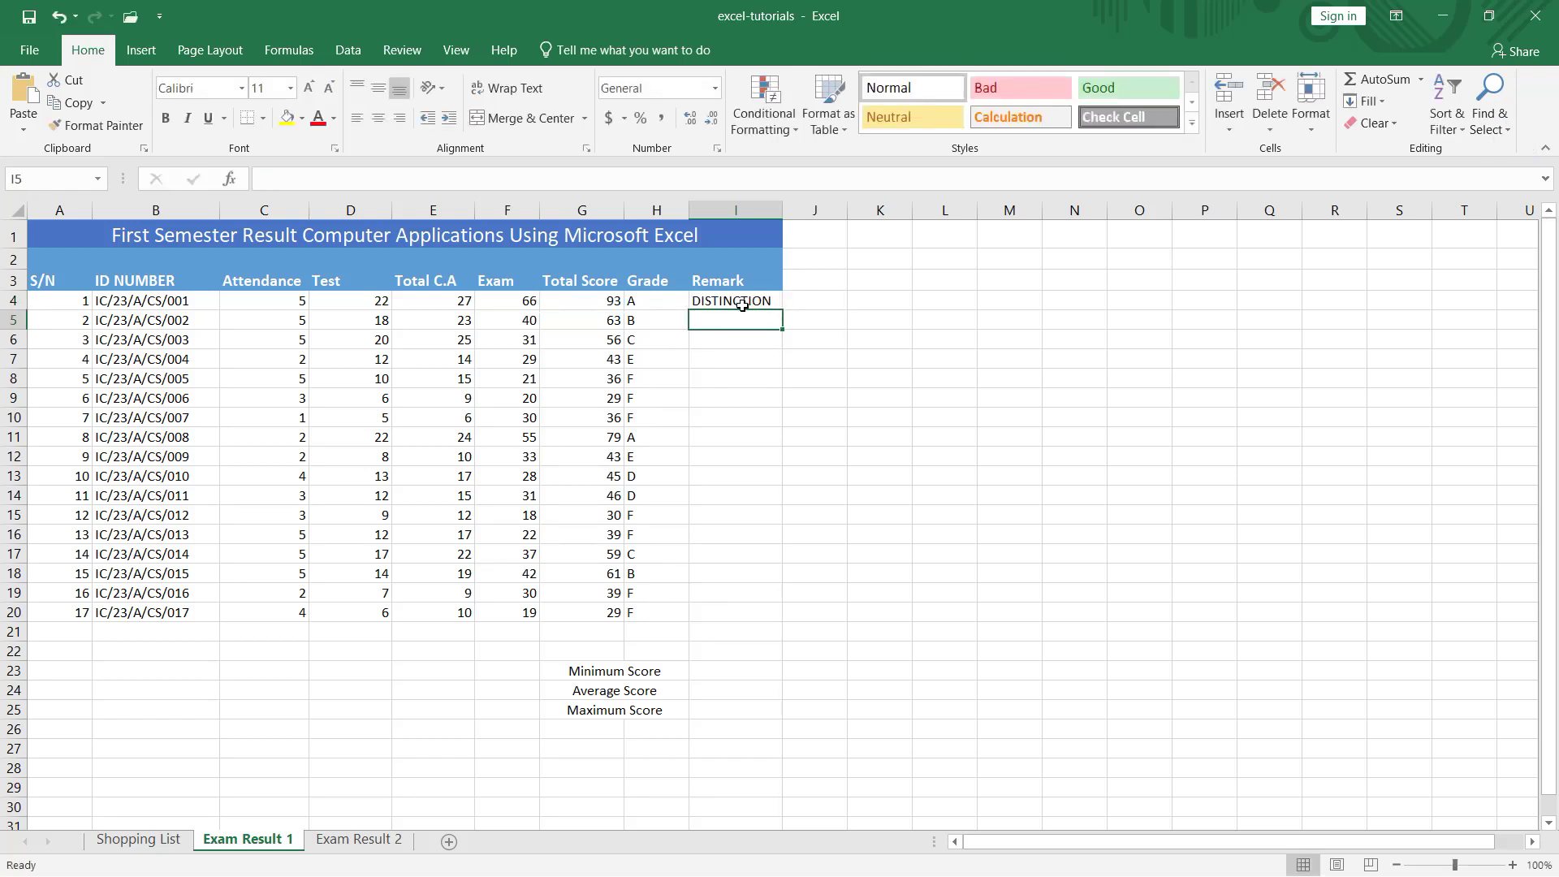
double_click(779, 309)
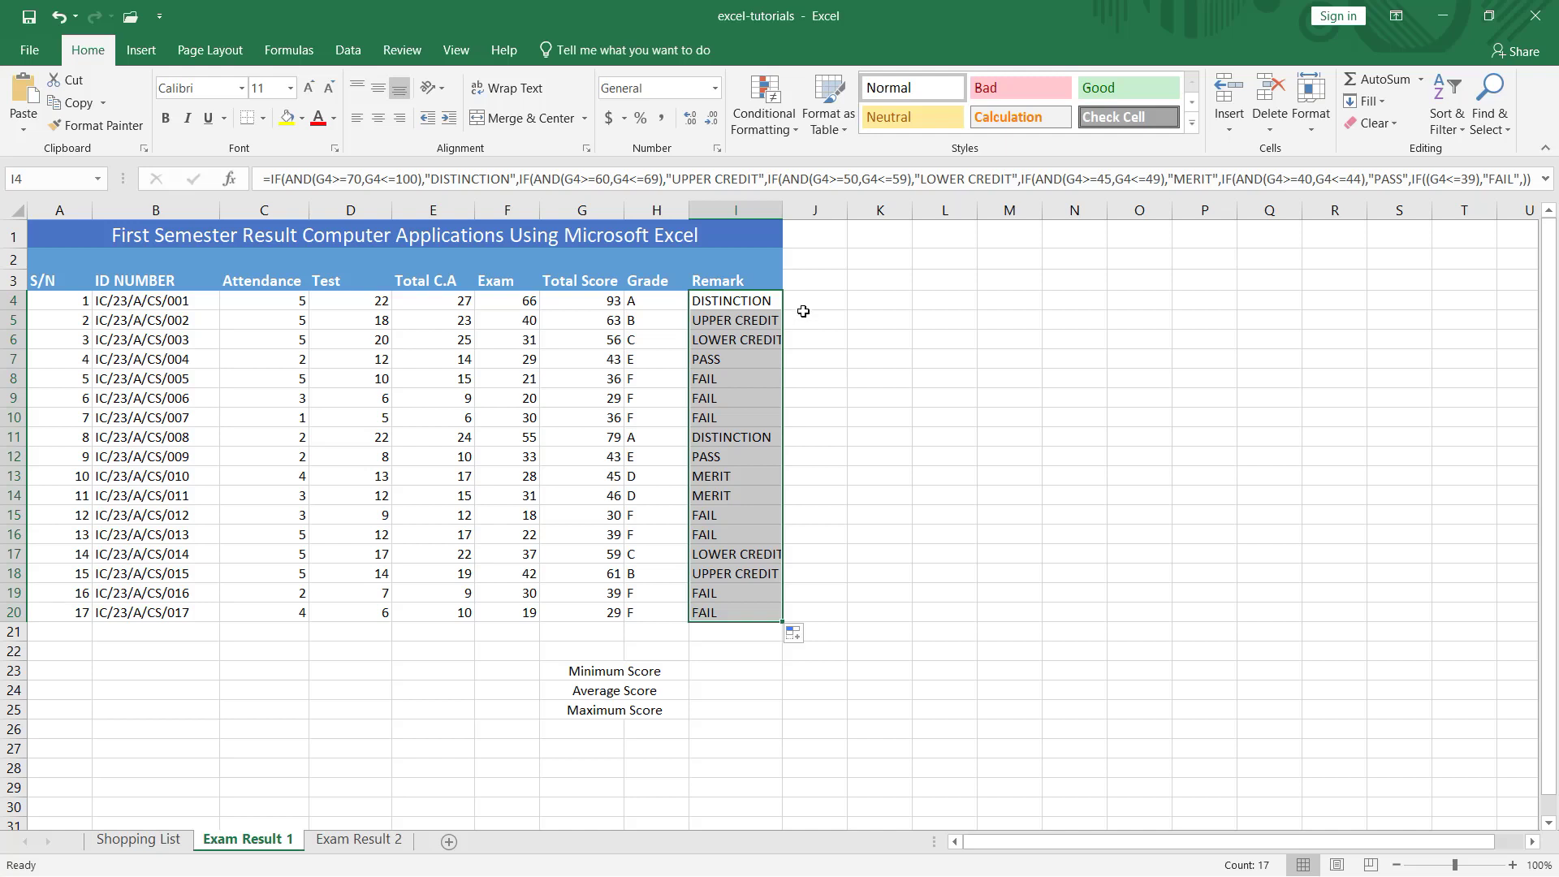
- Enter =MIN(G4:G20) in I23 so the Minimum Score shows 29
left_click(734, 638)
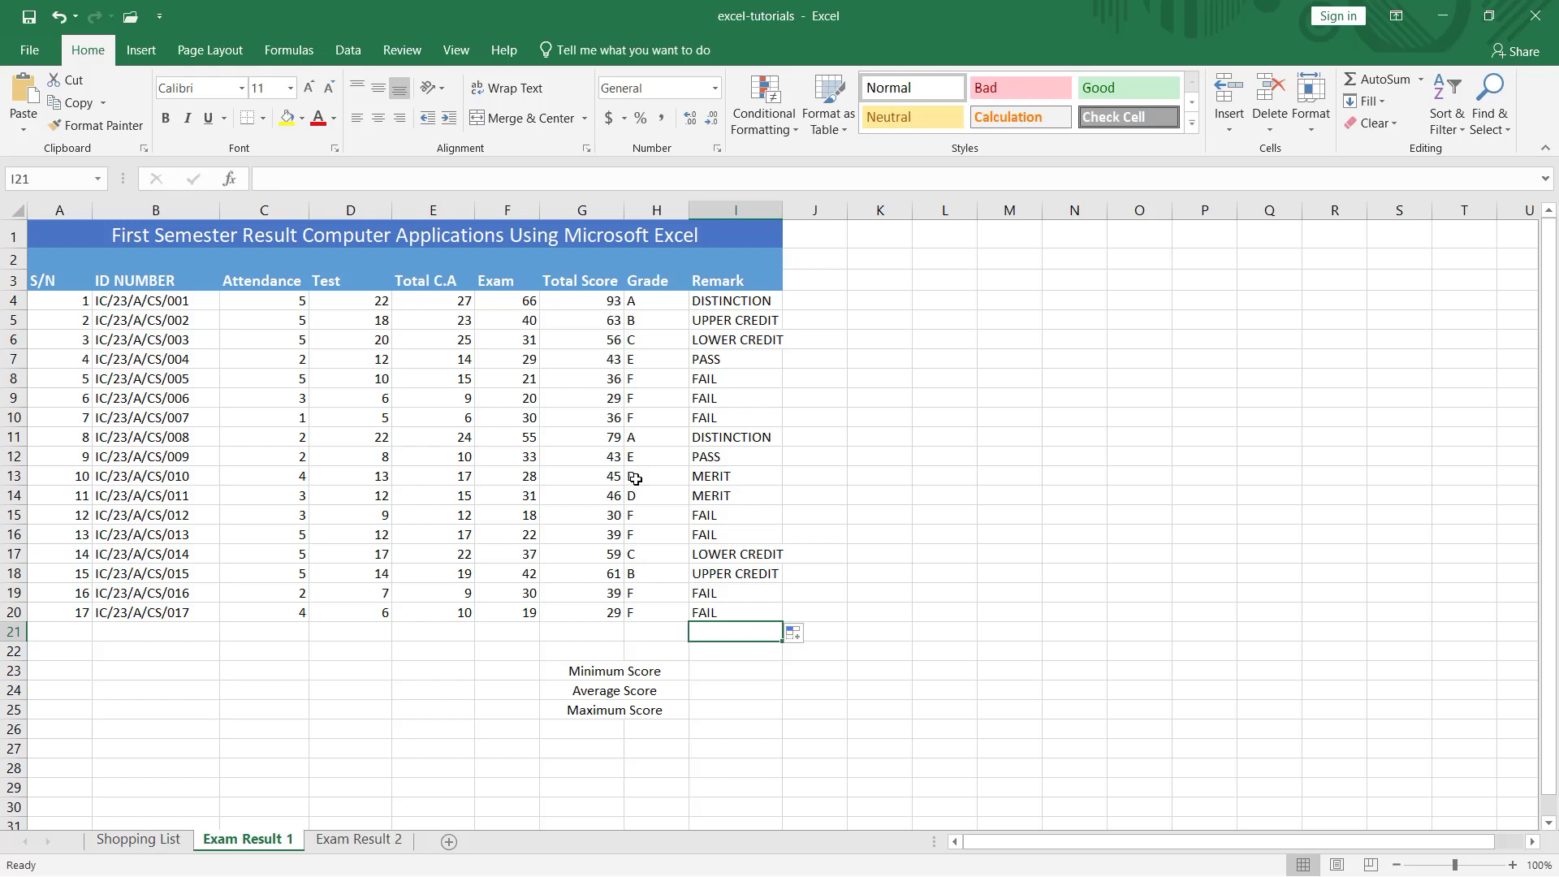
left_click(731, 674)
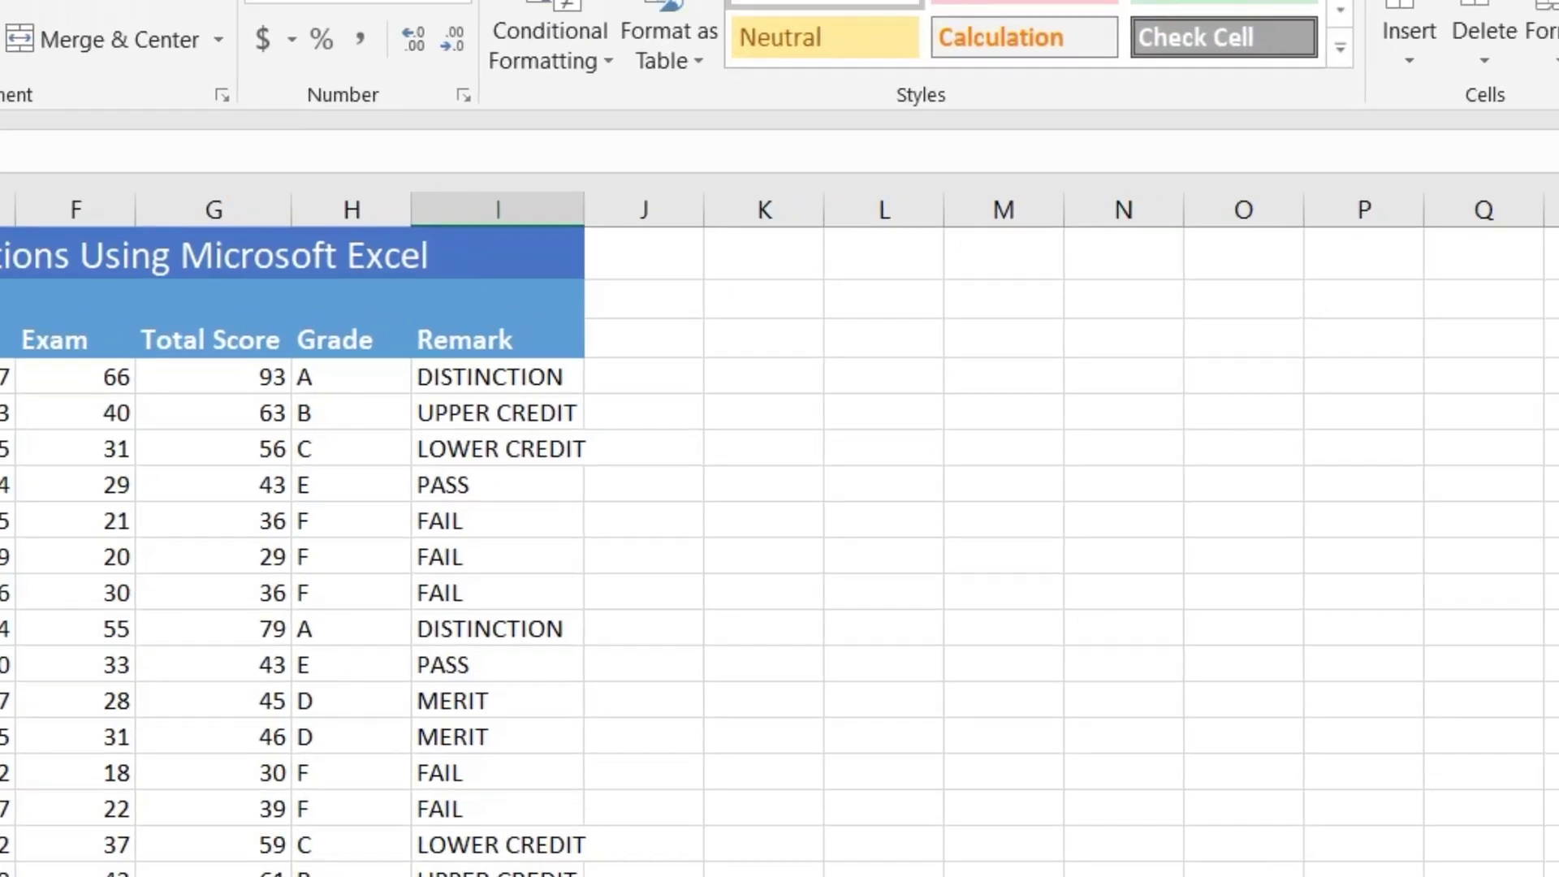
left_click(1344, 47)
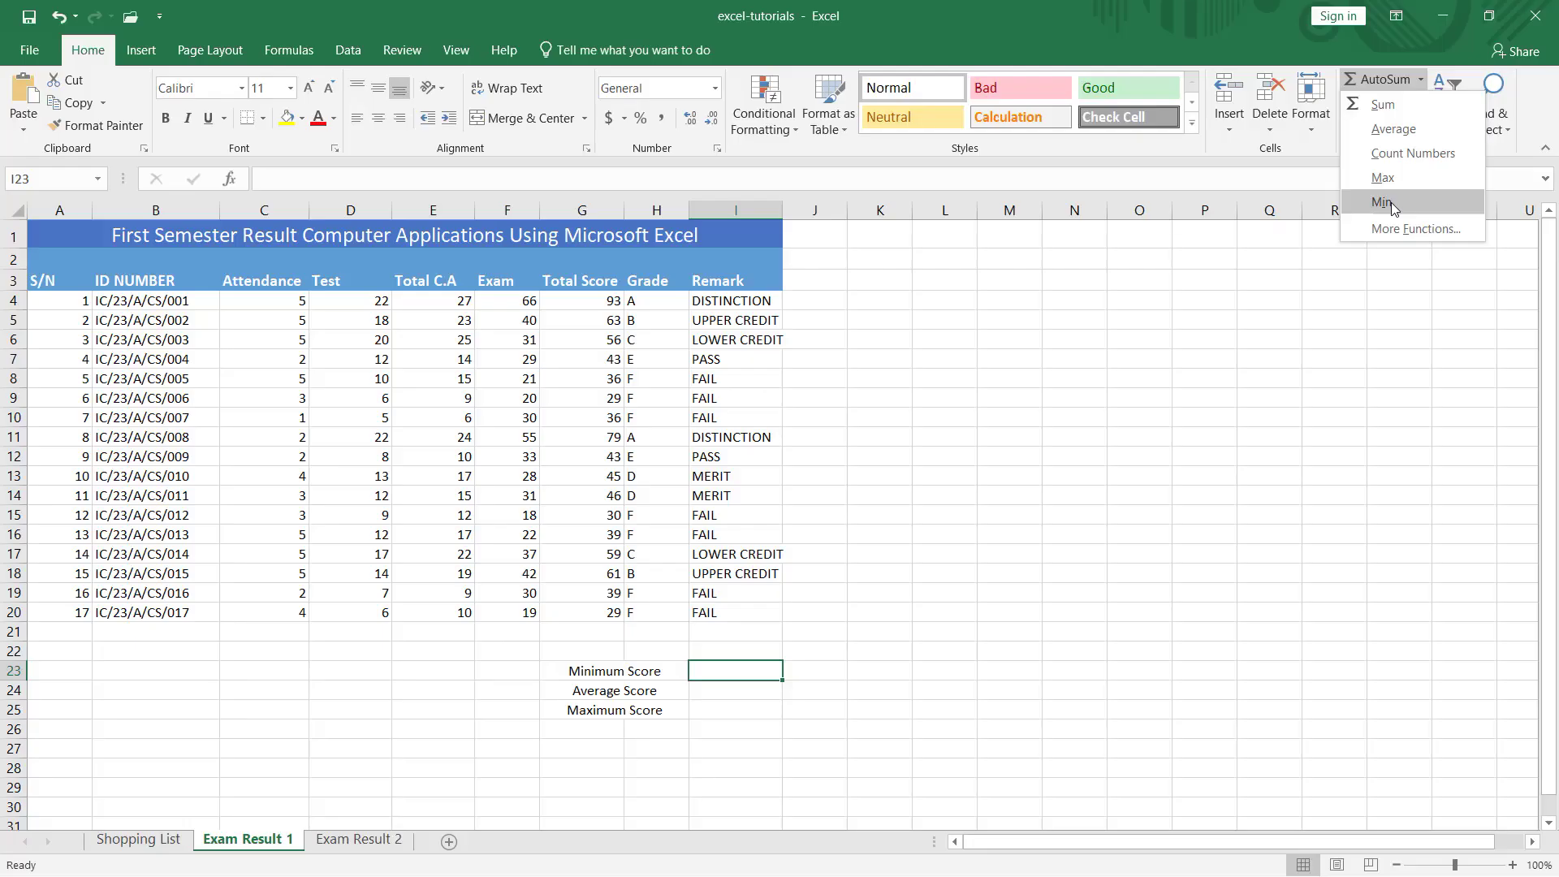
left_click(1385, 203)
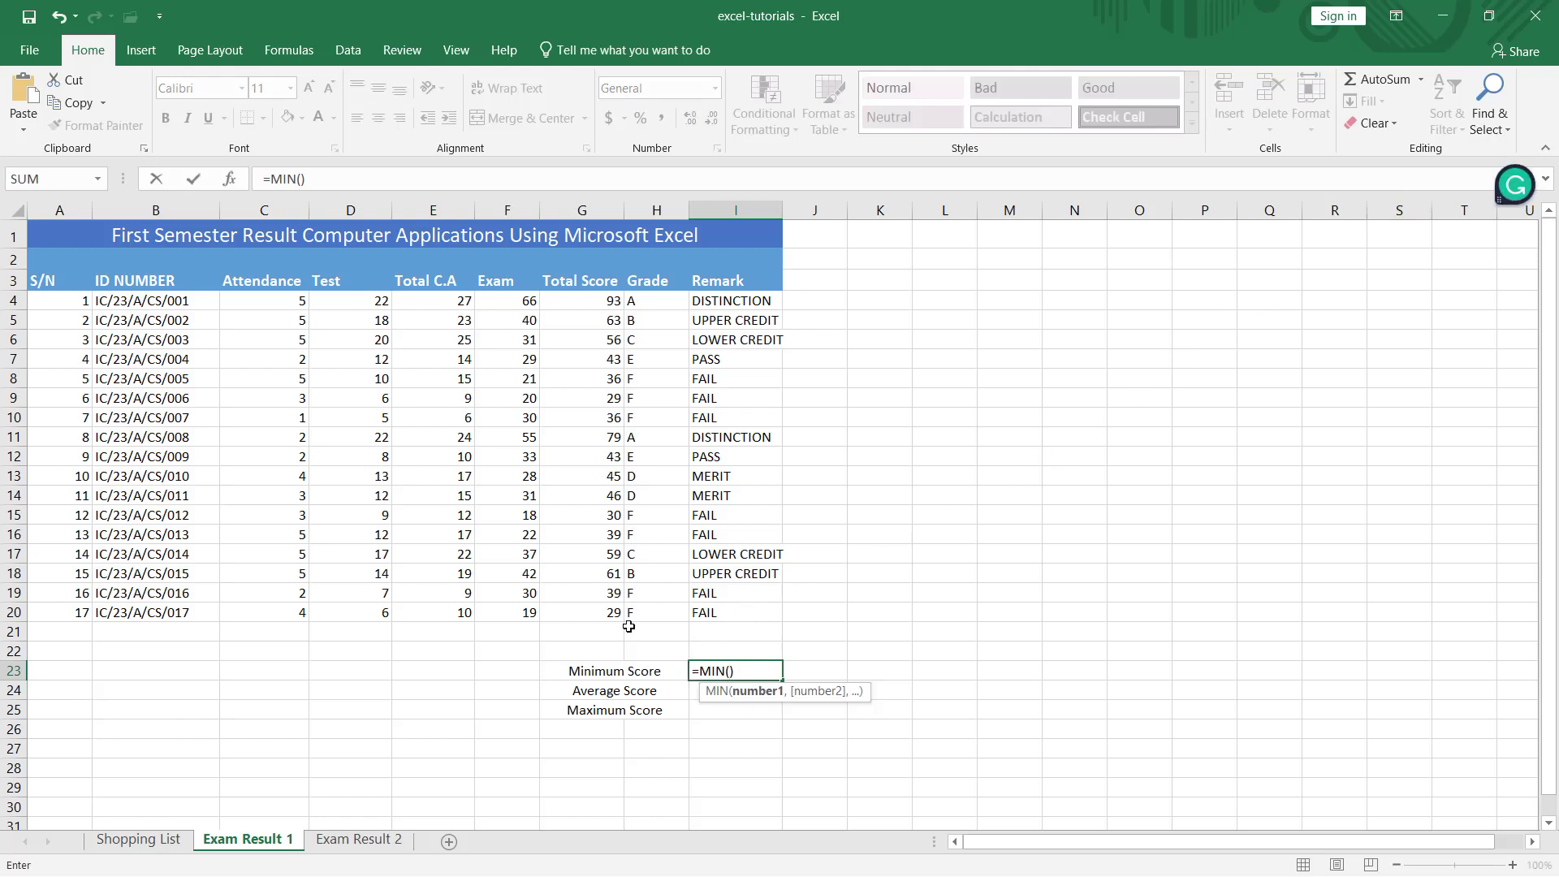
left_click_drag(592, 298, 589, 613)
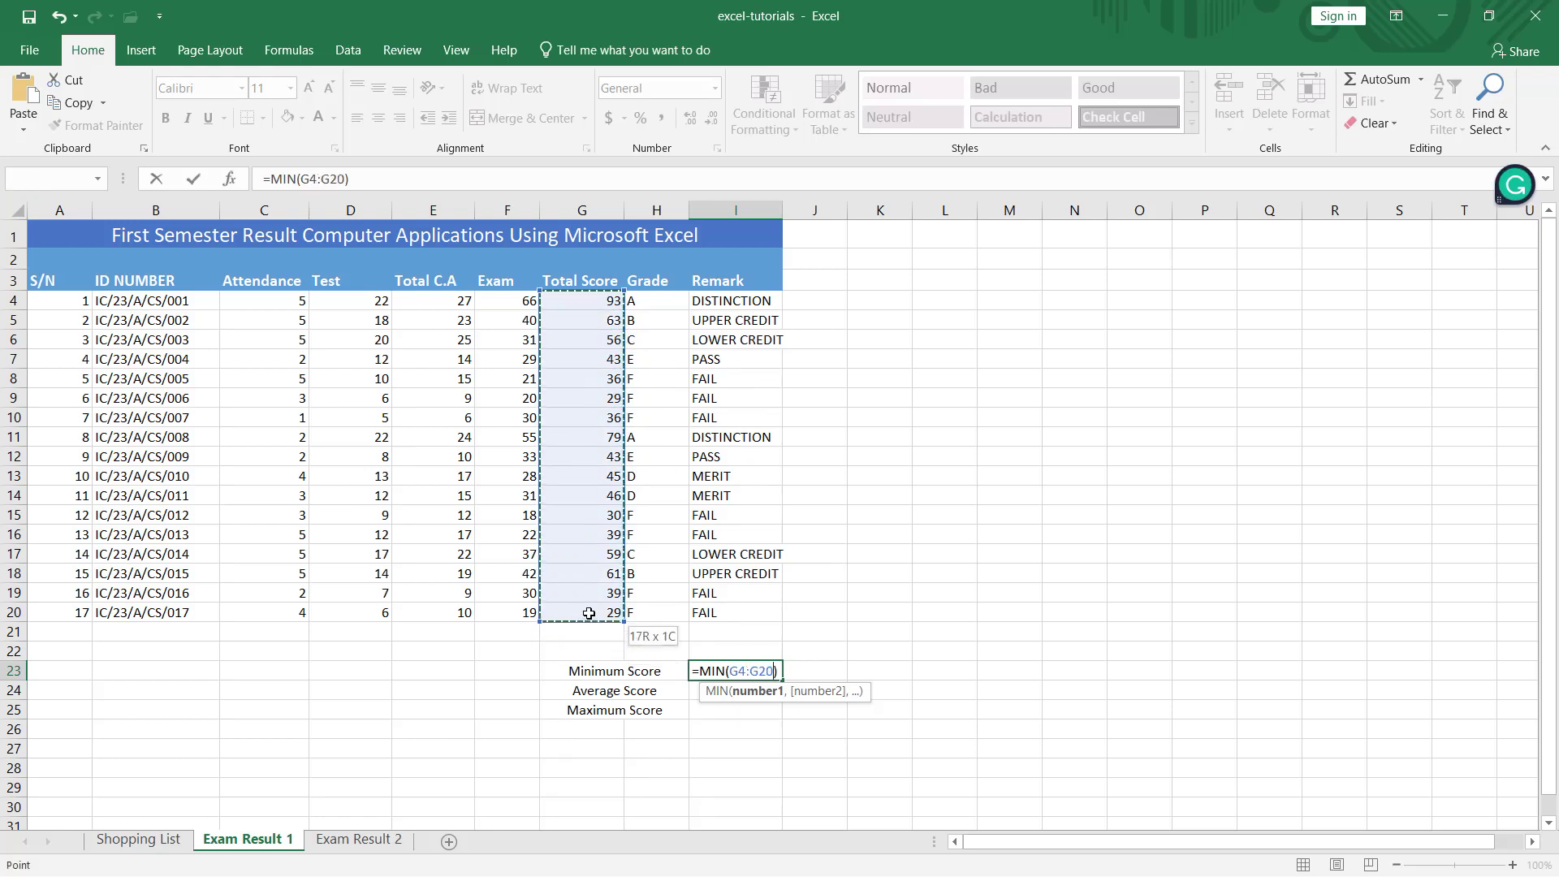
key("Return")
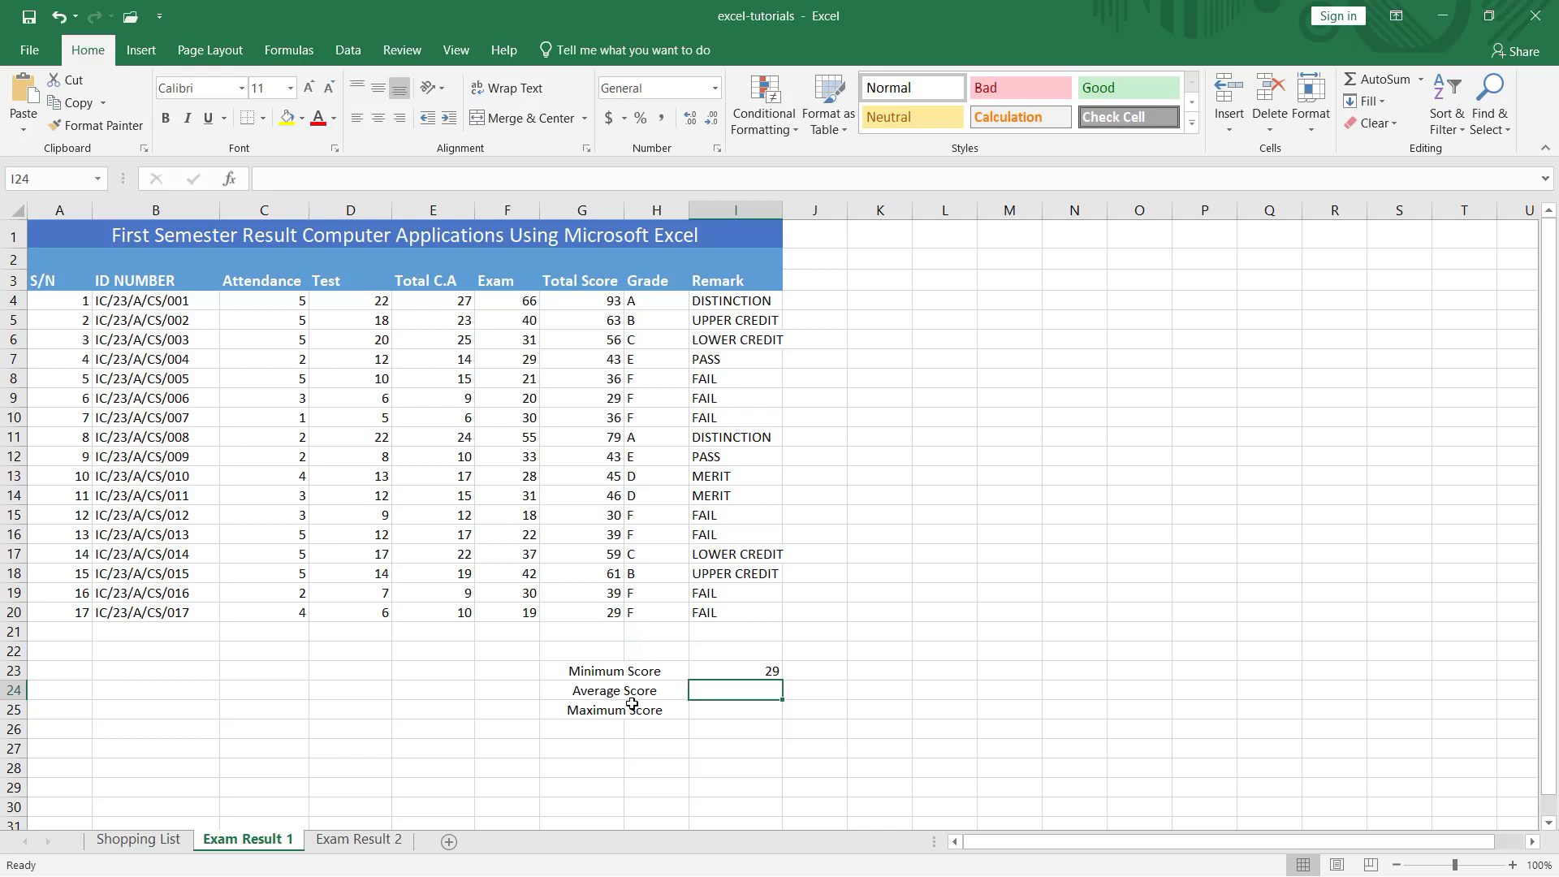
- Enter =AVERAGE(G4:G20) in I24 so the Average Score shows 48.58823529
left_click(1421, 81)
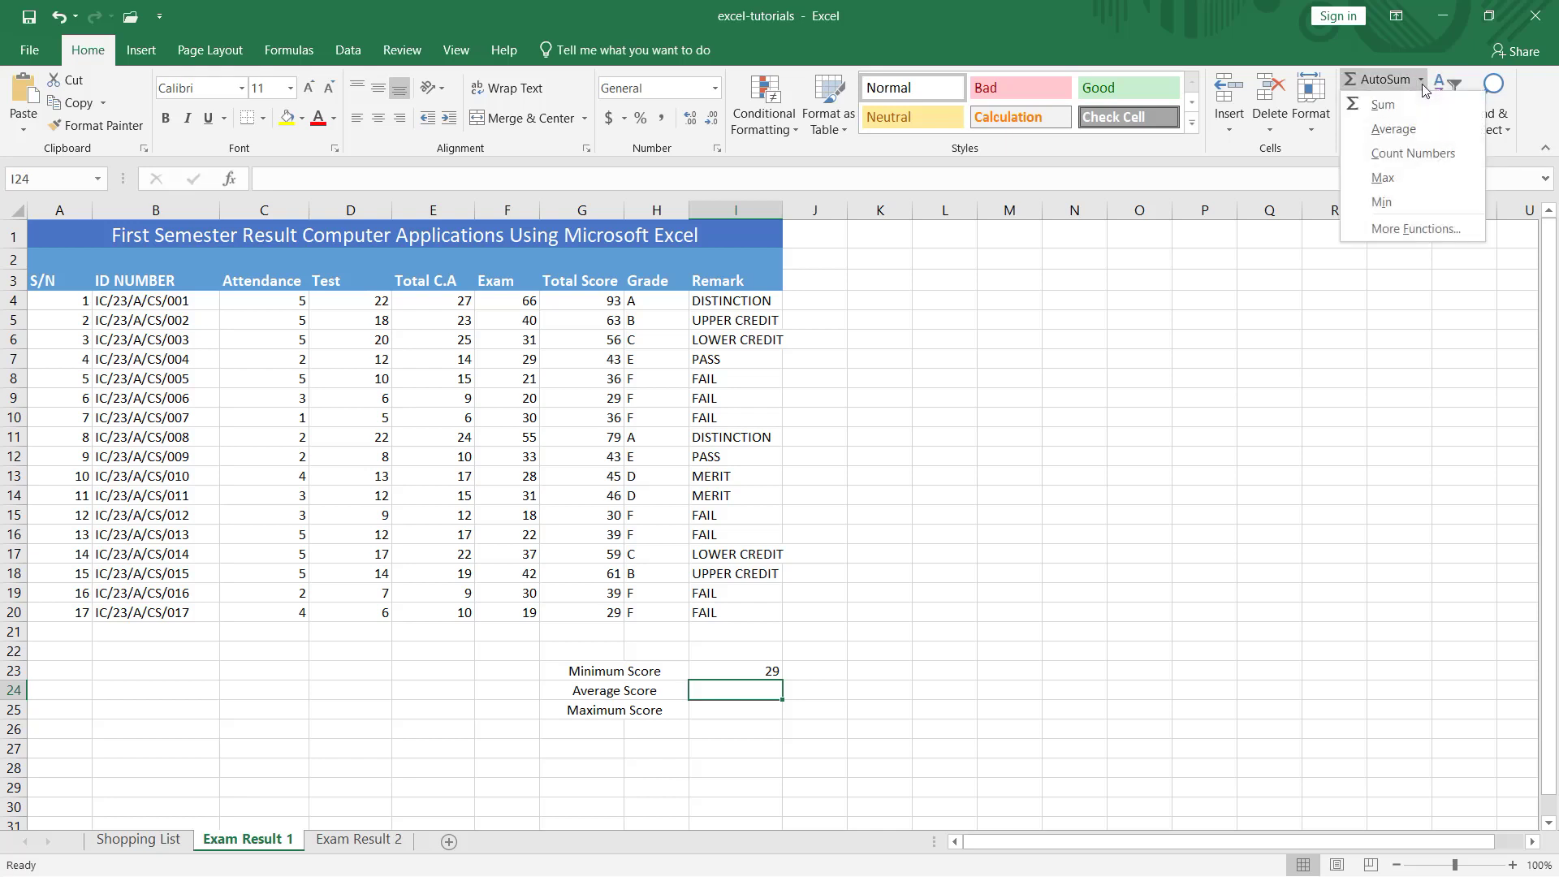
left_click(1396, 129)
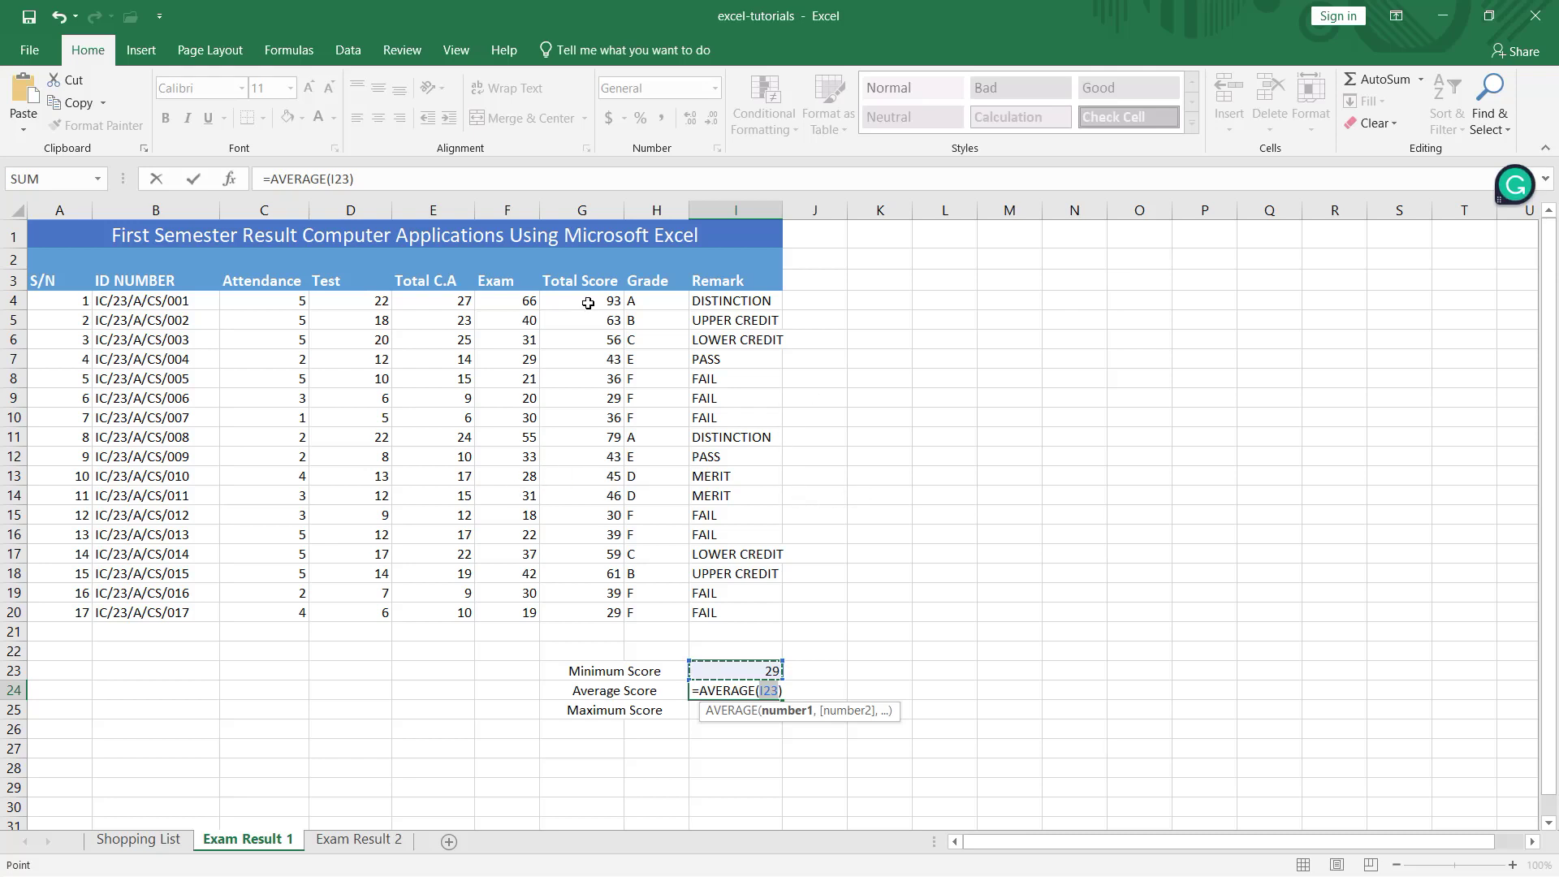
left_click_drag(585, 302, 605, 616)
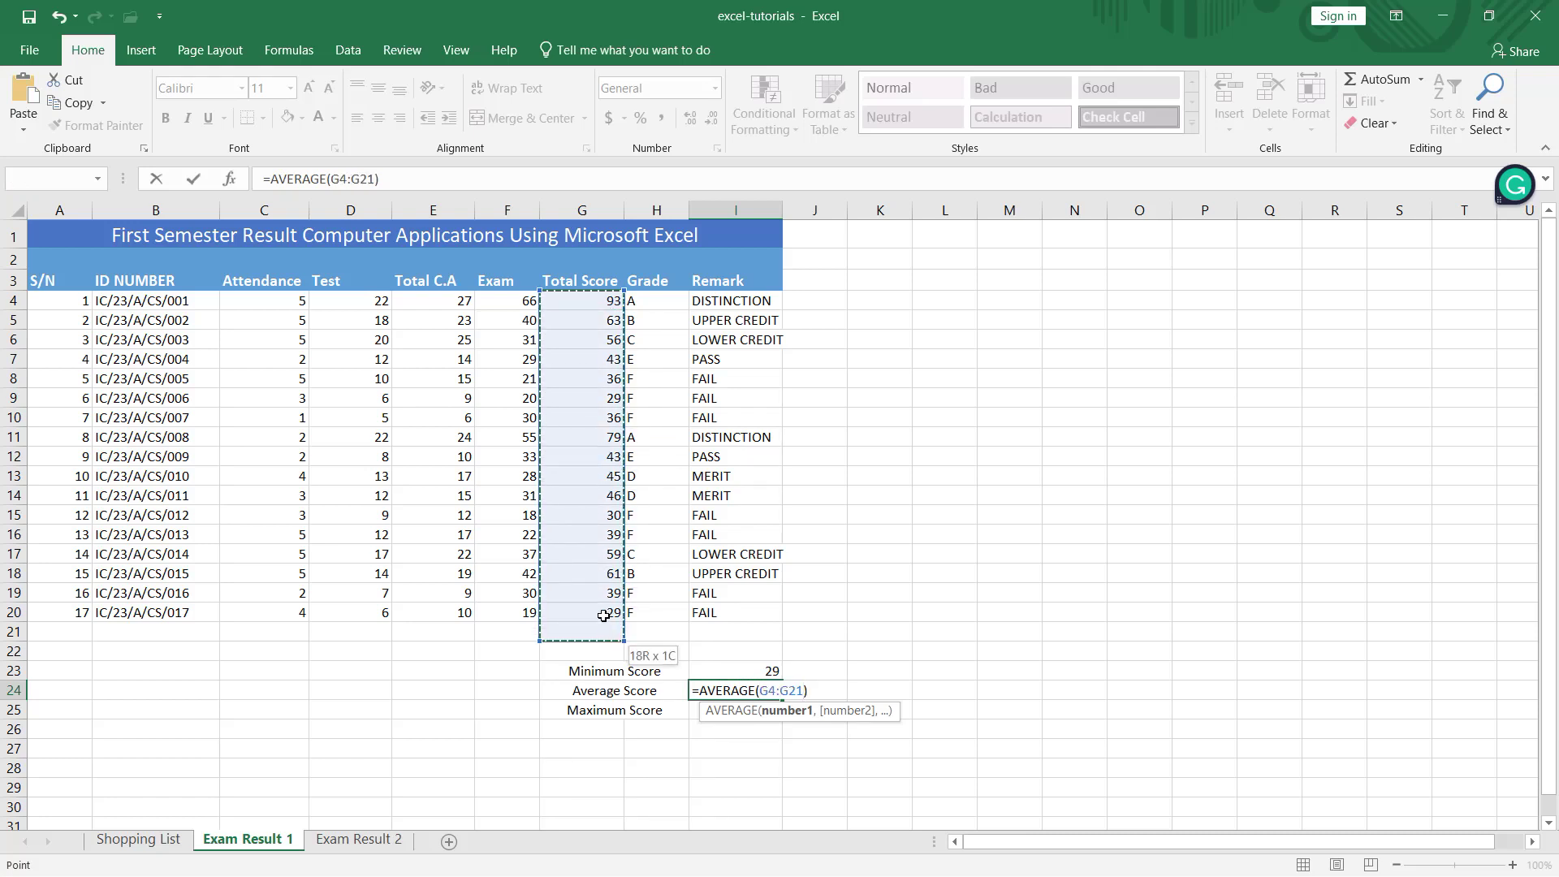
left_click_drag(604, 616, 604, 610)
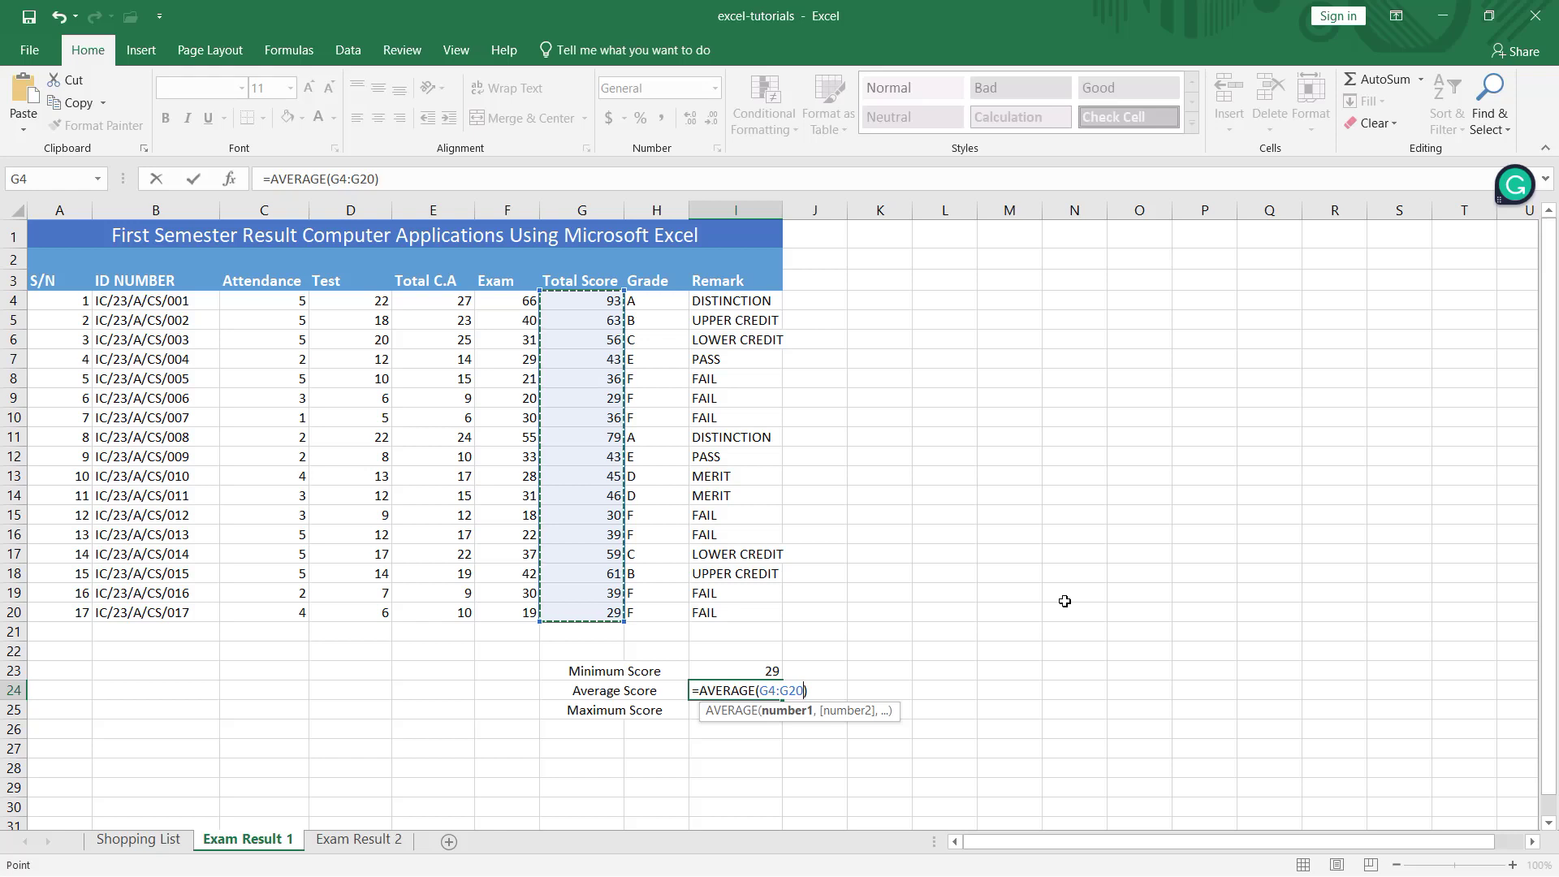
key("Return")
left_click(728, 690)
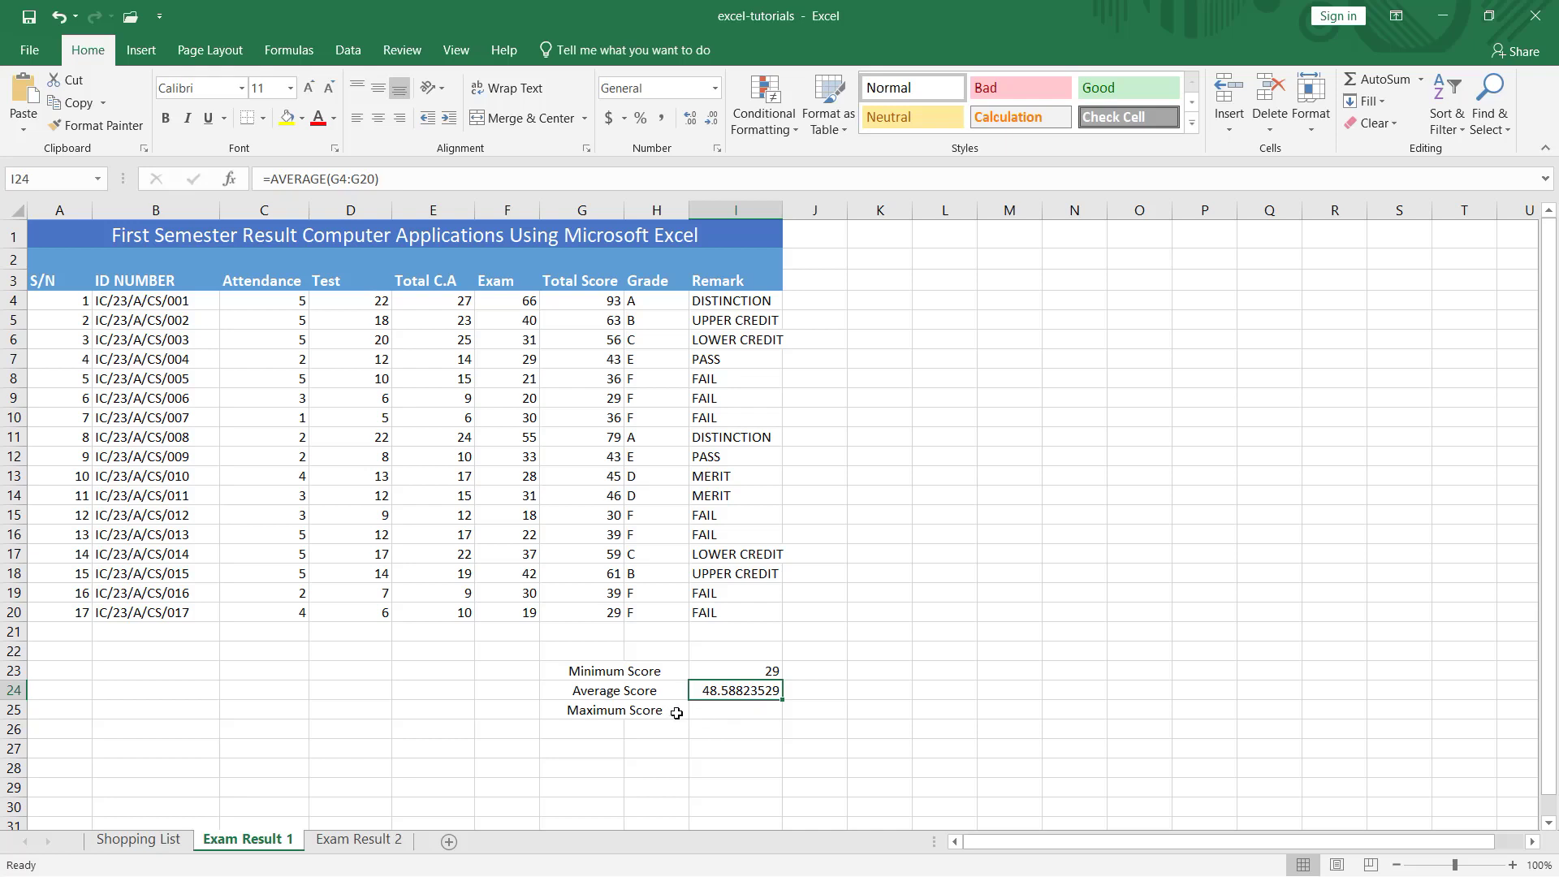
left_click(719, 717)
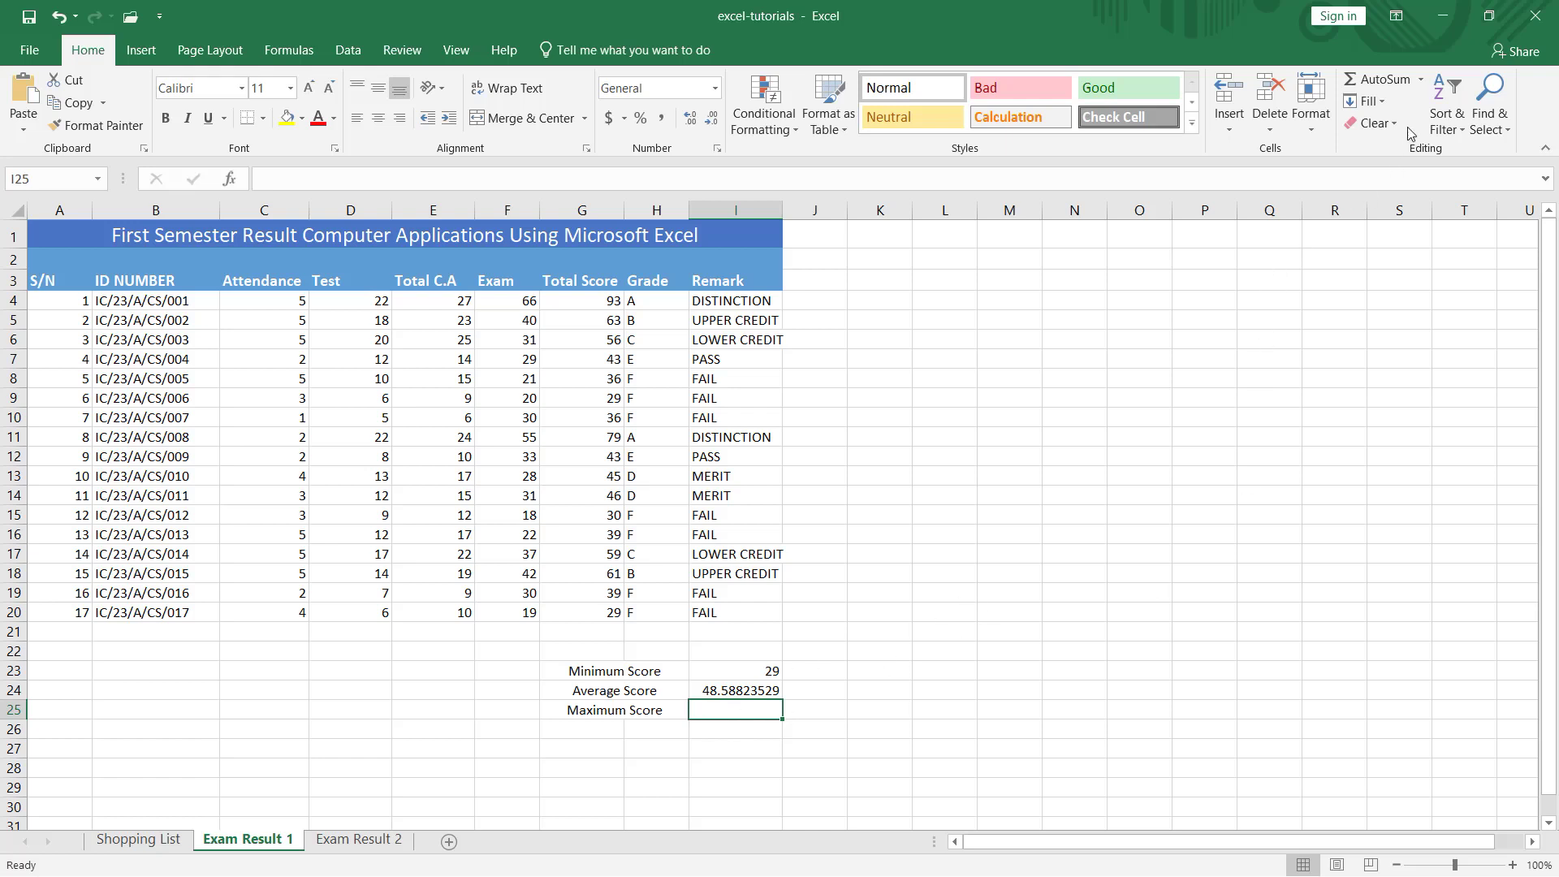
left_click(1421, 78)
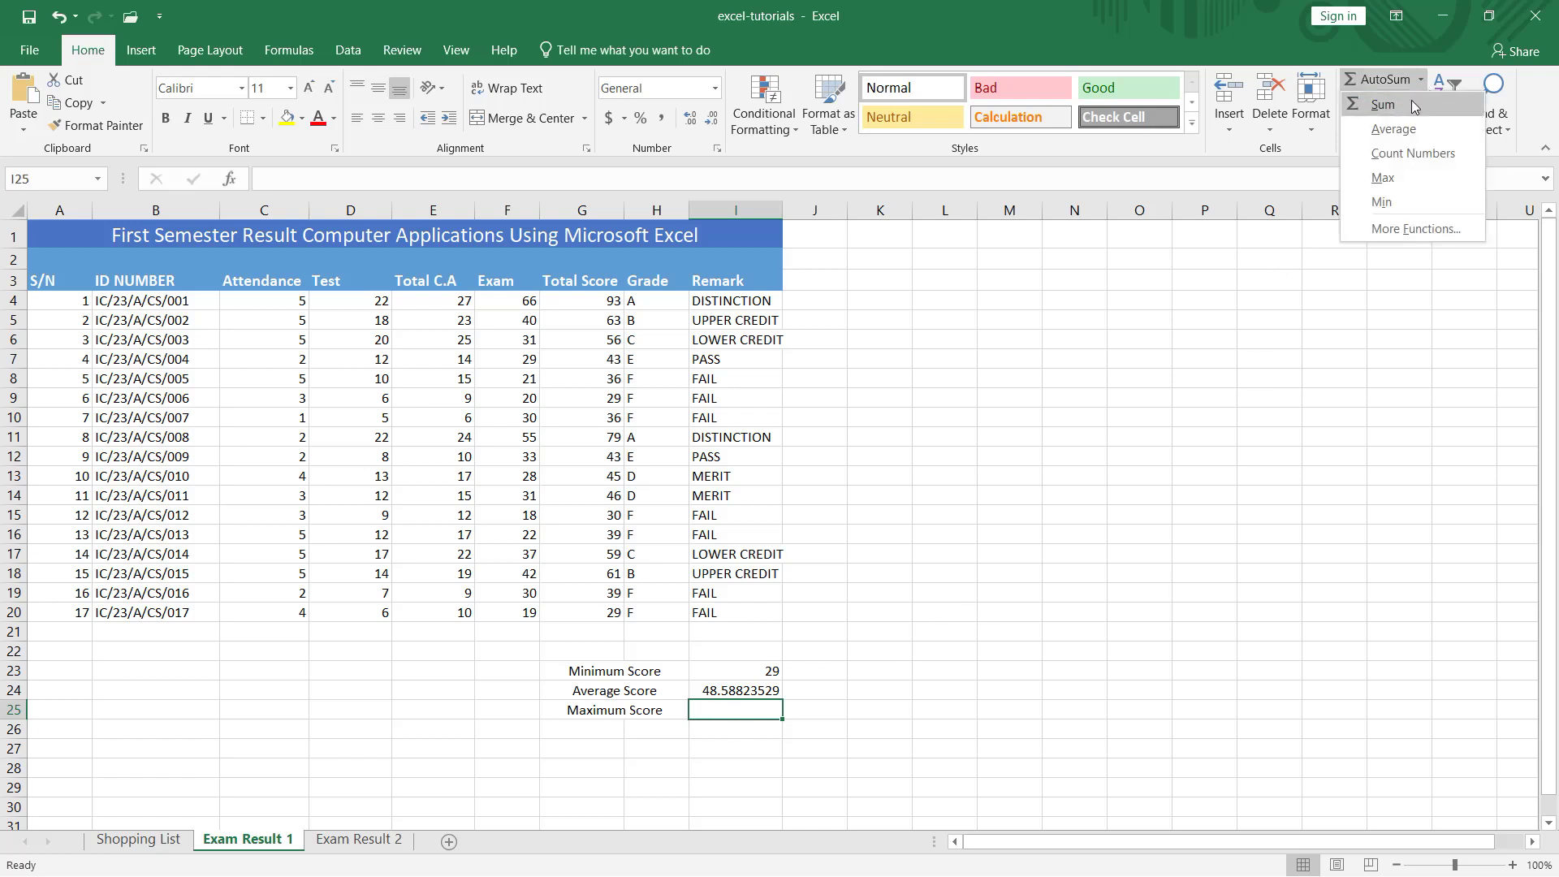
- Enter =MAX(G4:G20) in I25 so the Maximum Score shows 93
left_click(1383, 178)
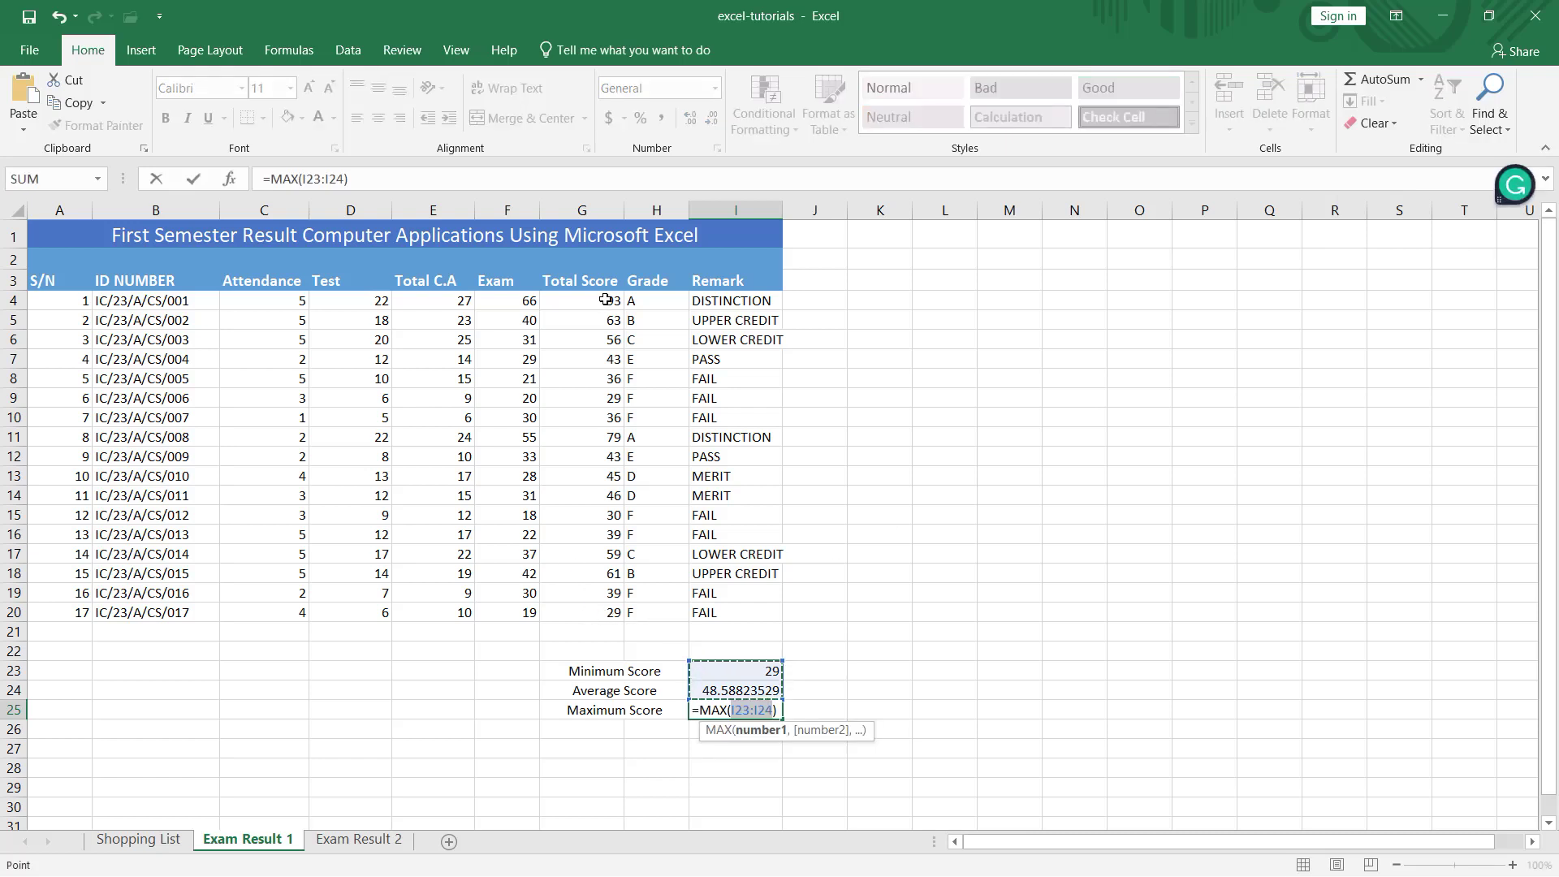
left_click_drag(606, 300, 593, 616)
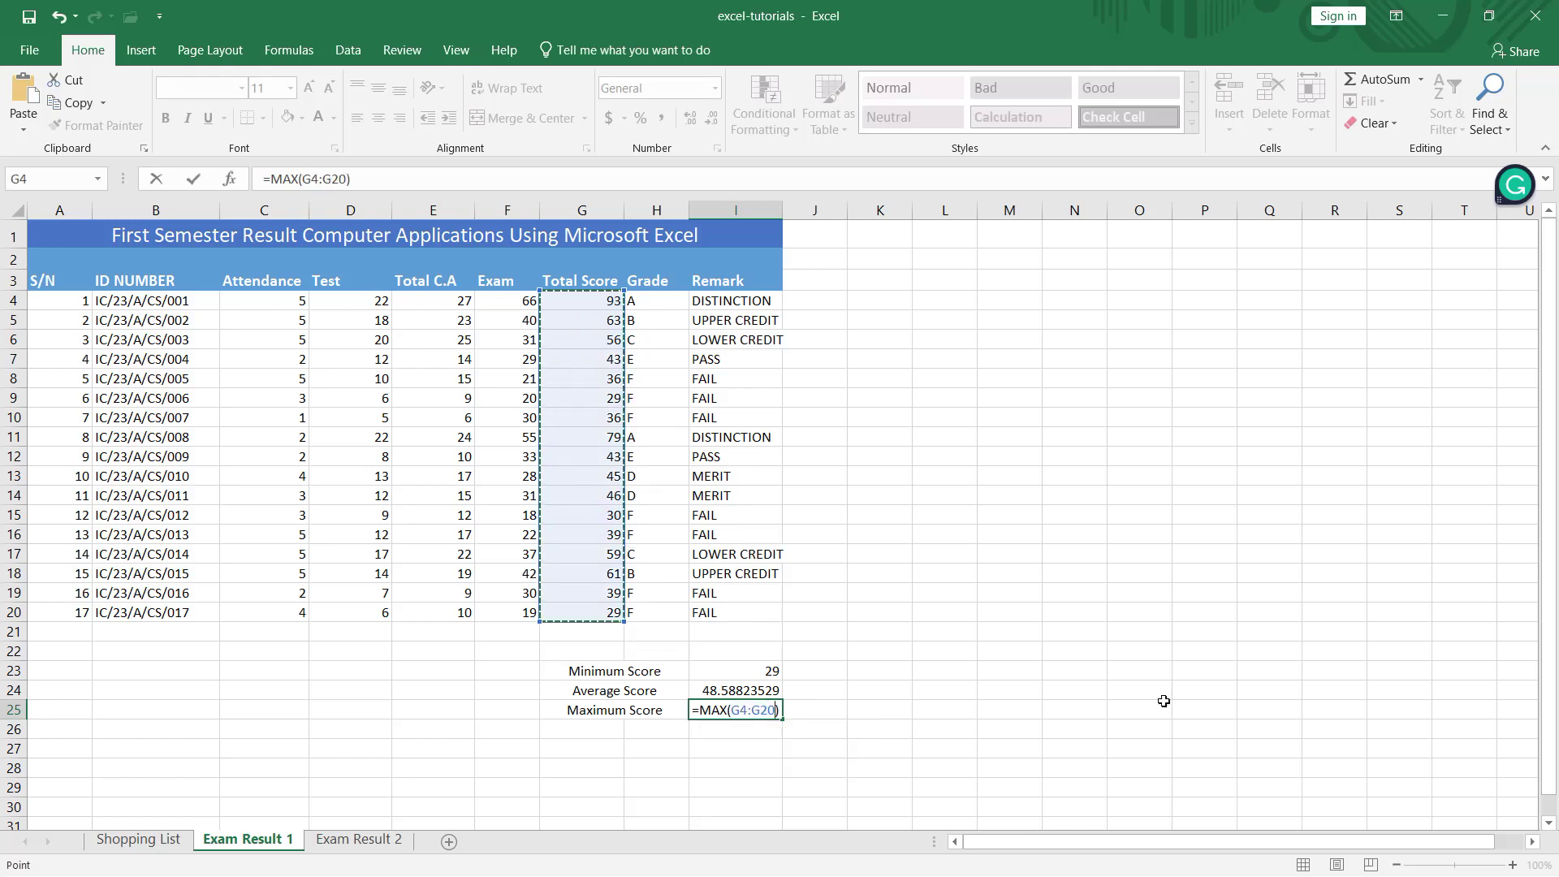
key("Return")
left_click(755, 706)
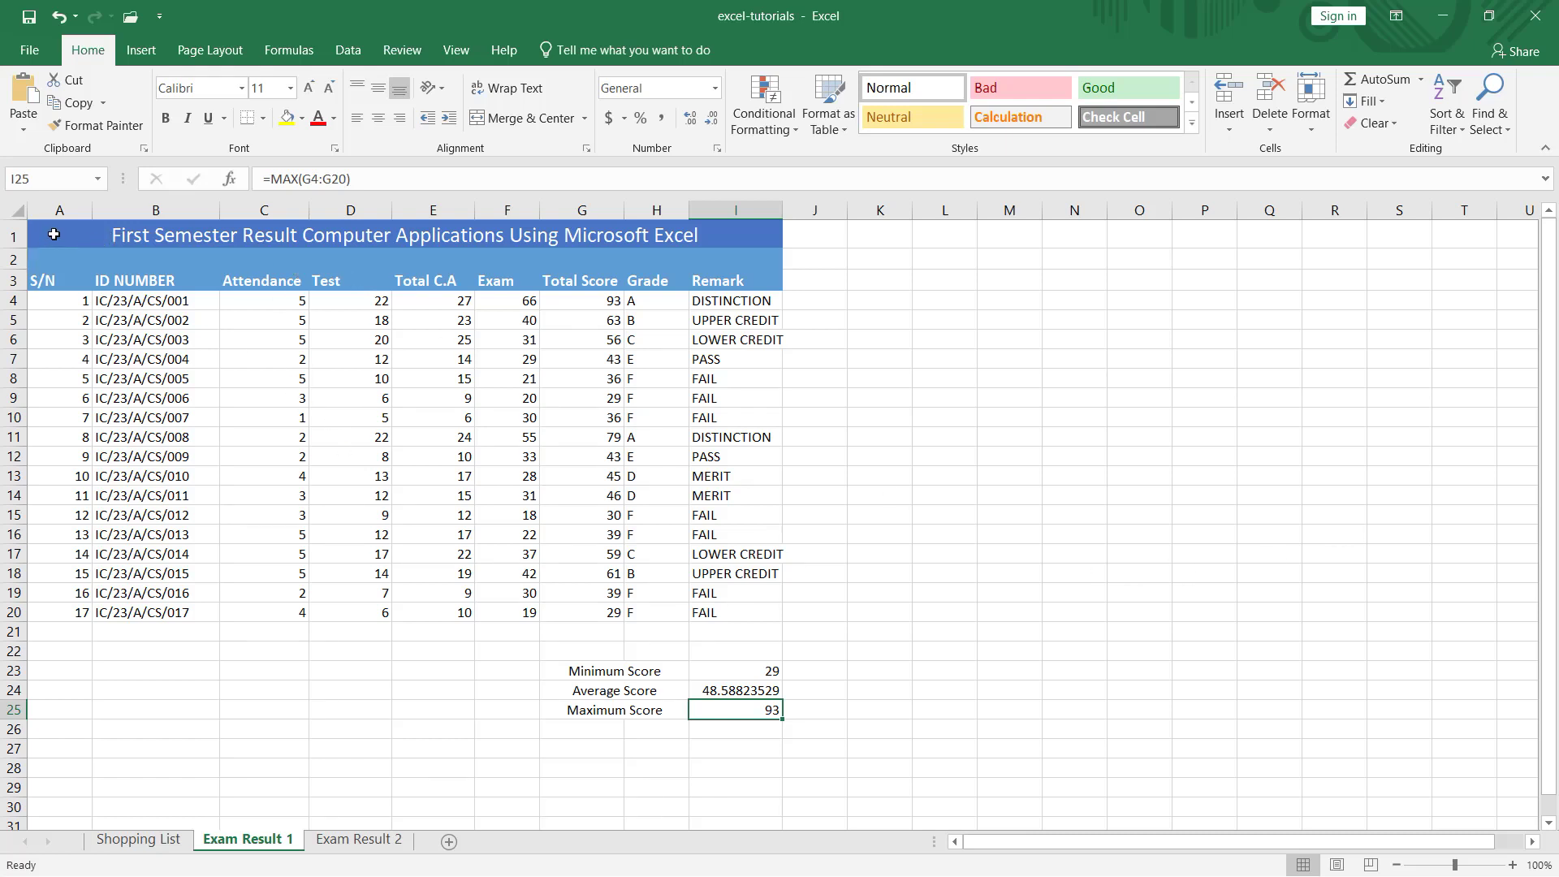
left_click_drag(53, 234, 483, 644)
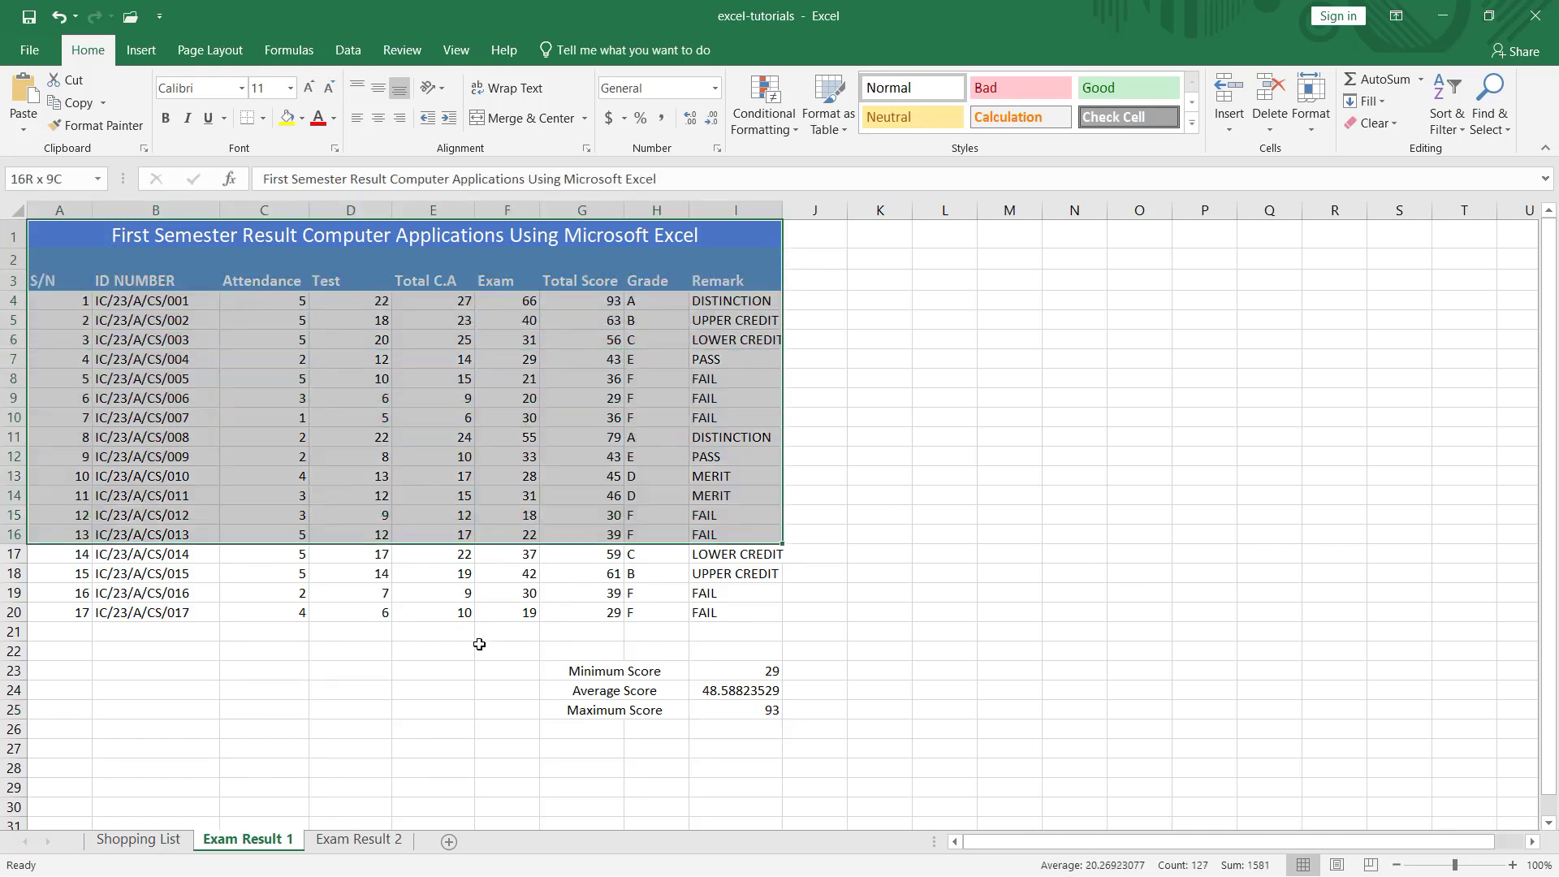
- Give every cell of the results table and the G23:I25 summary block borders
mouse_move(482, 644)
left_mouse_down()
mouse_move(488, 602)
mouse_move(488, 614)
left_mouse_up()
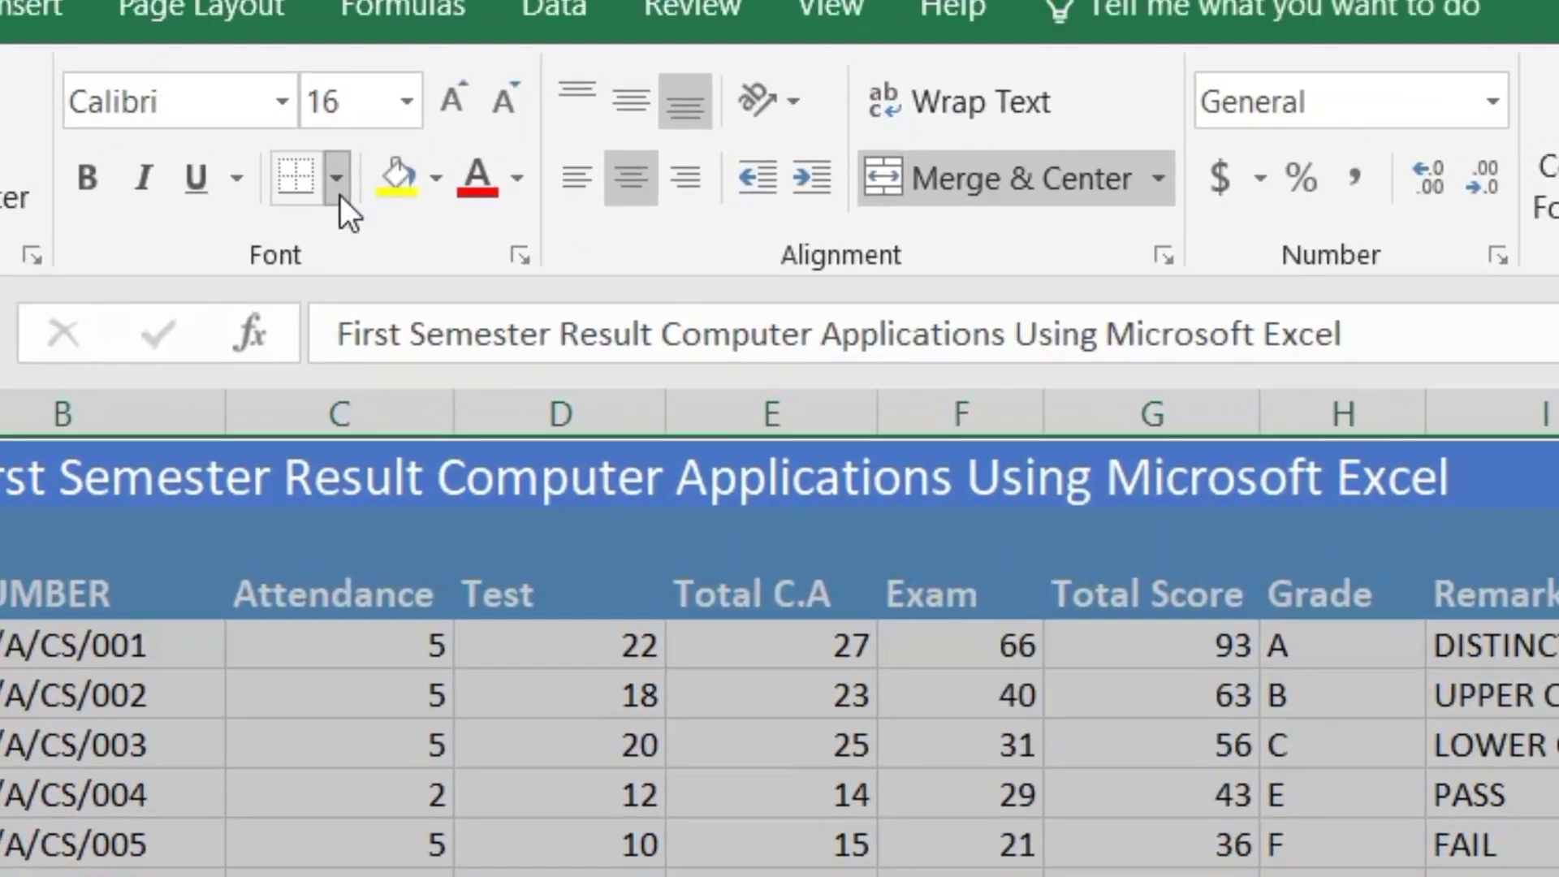
left_click(300, 131)
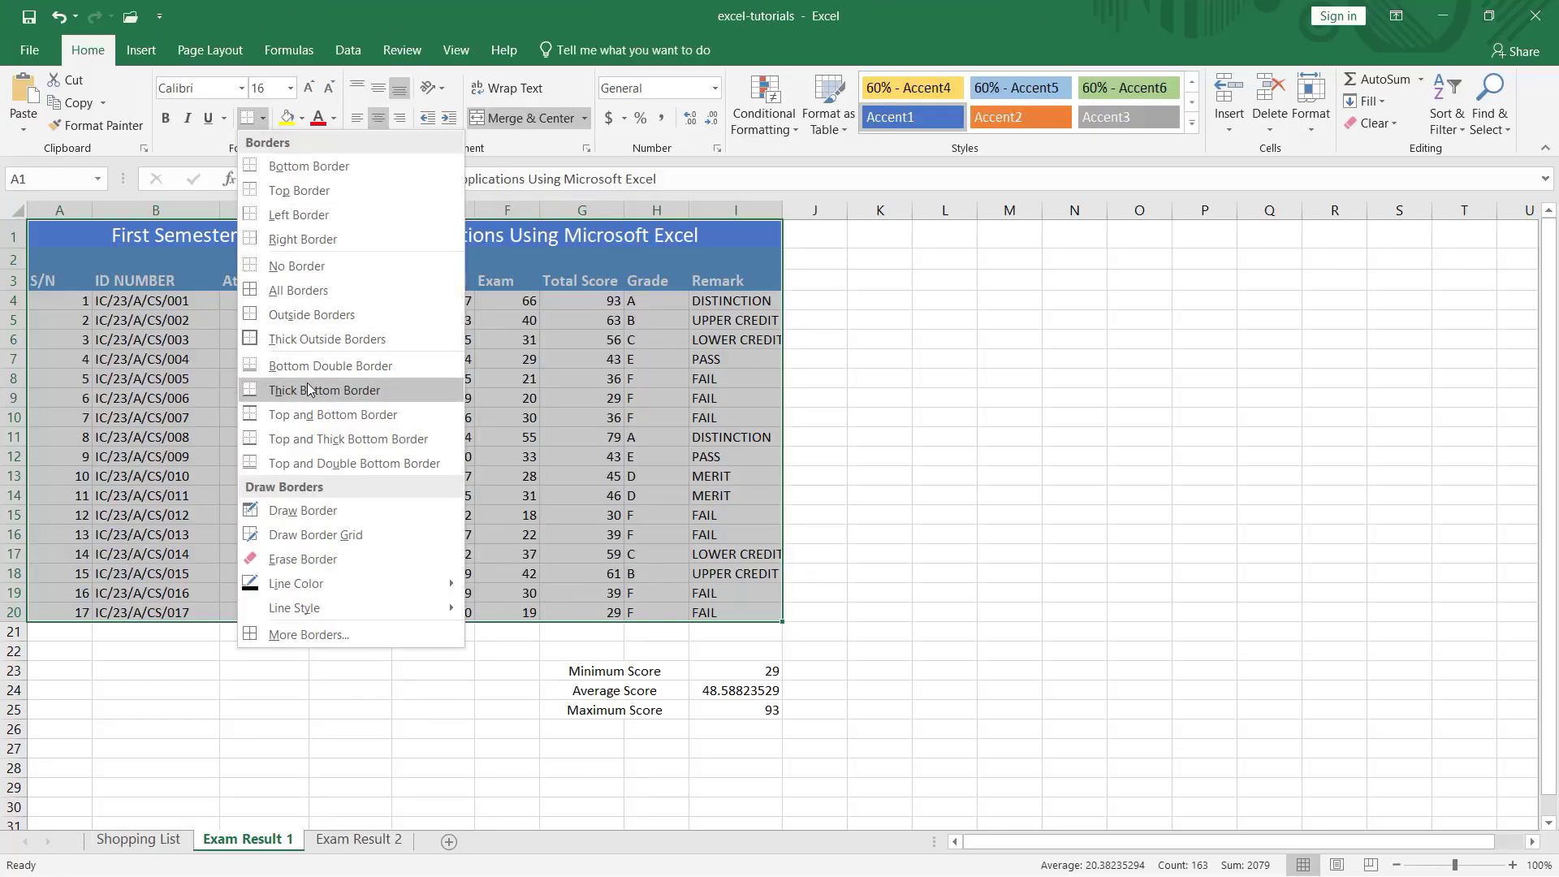
left_click(304, 290)
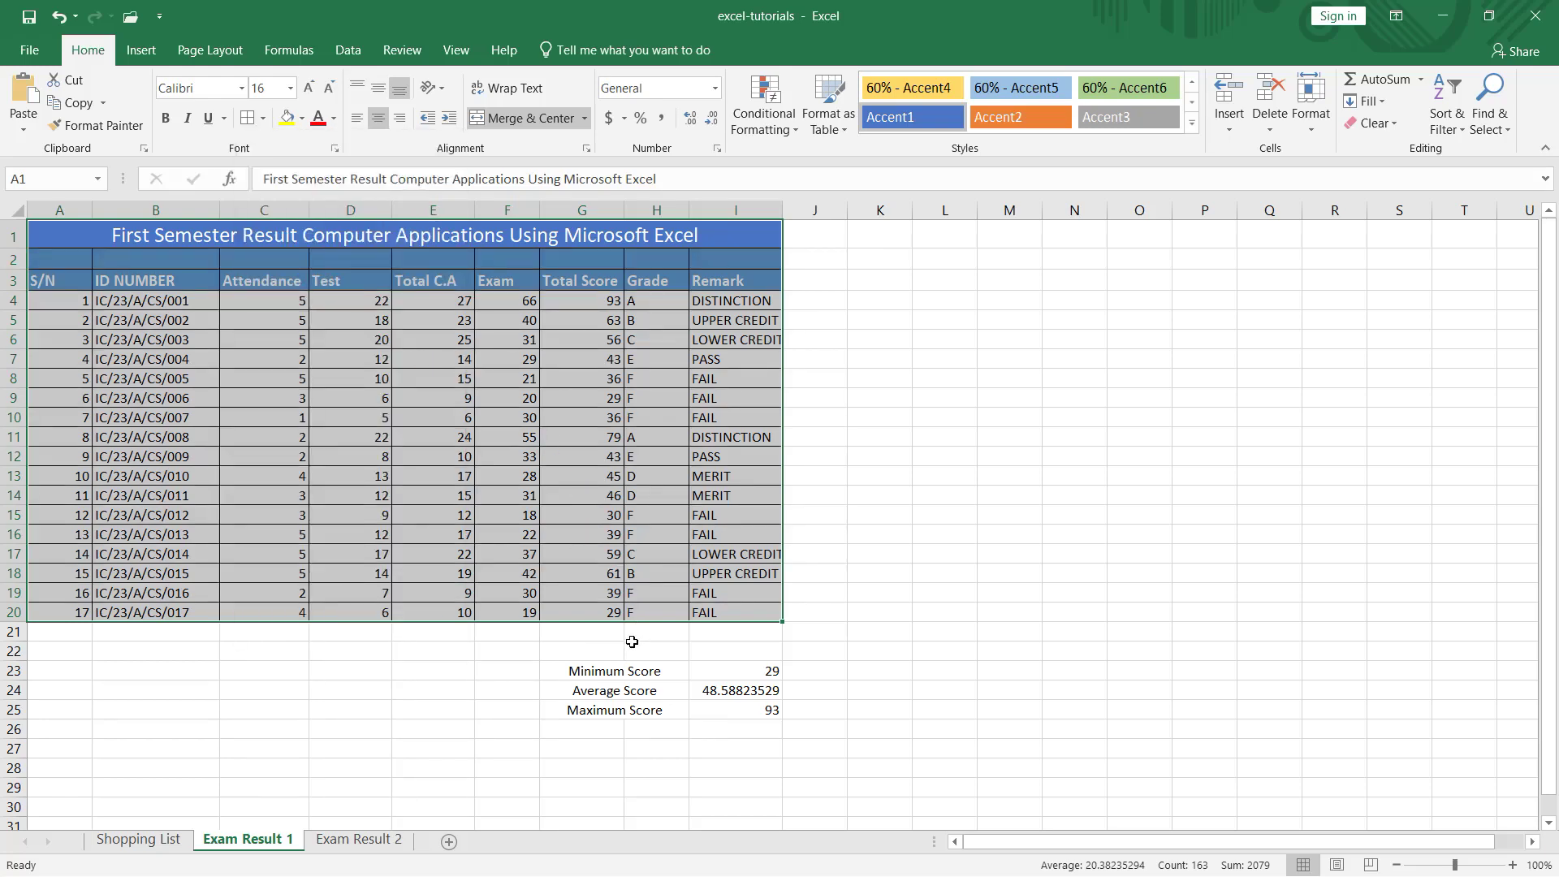
left_click(608, 673)
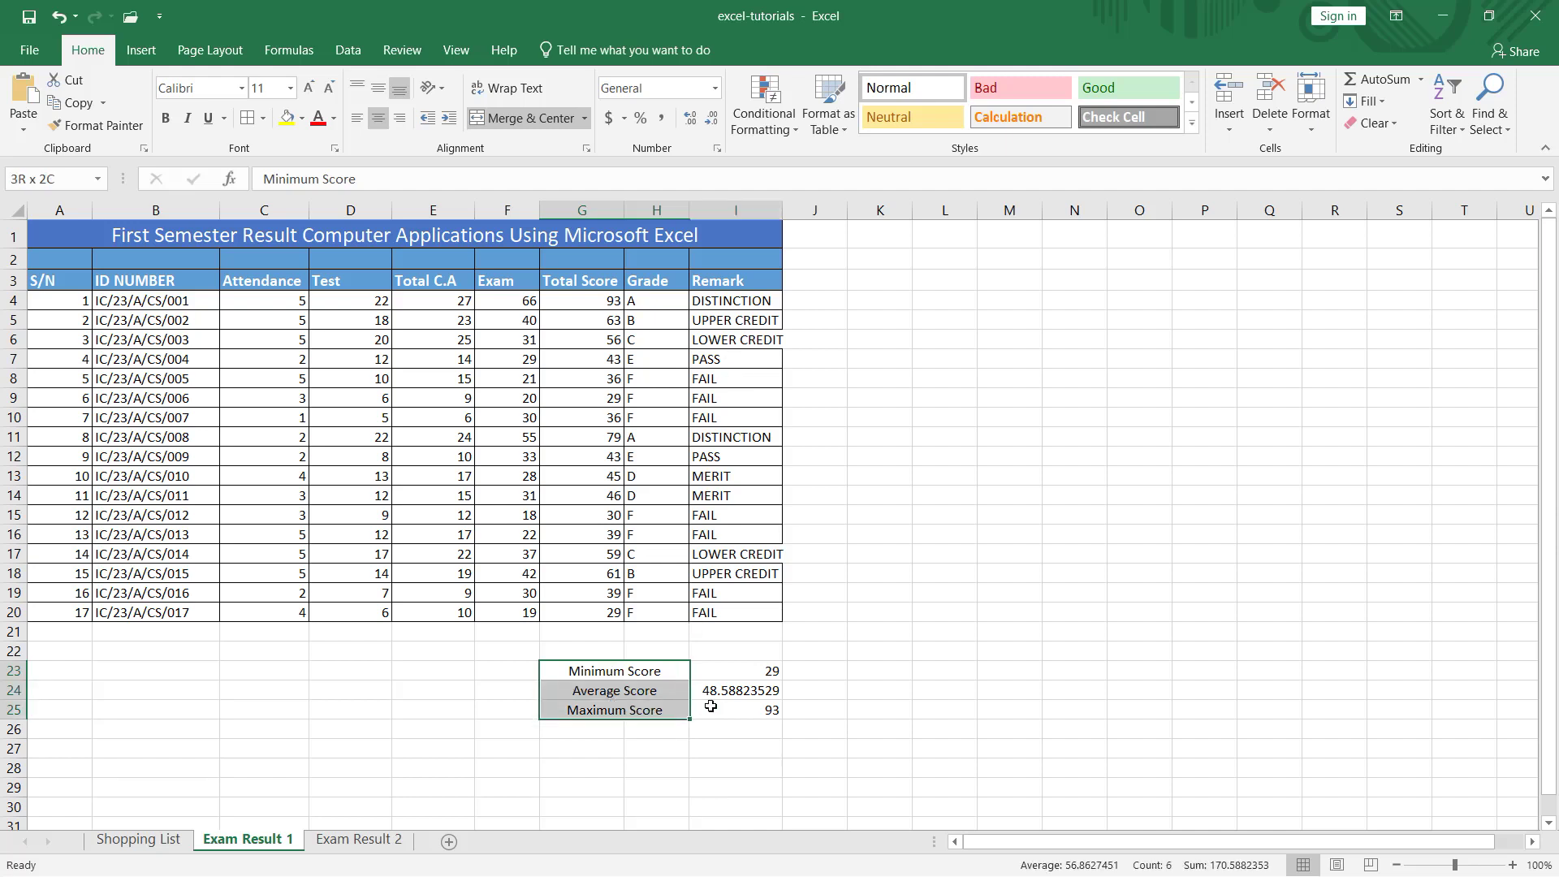
left_click_drag(609, 672, 755, 709)
left_click(263, 118)
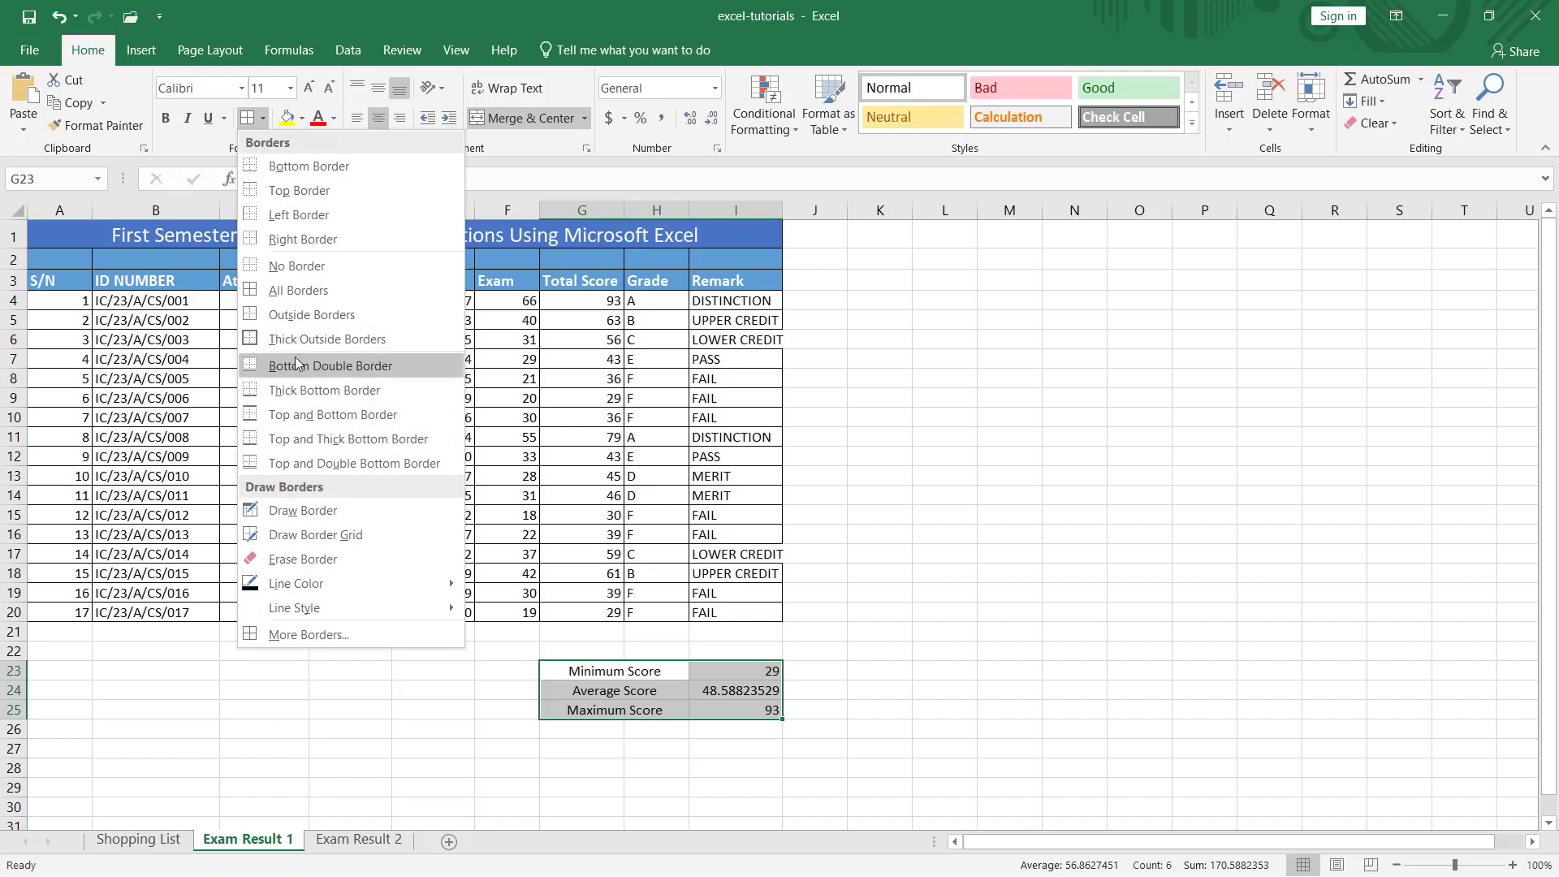
left_click(286, 294)
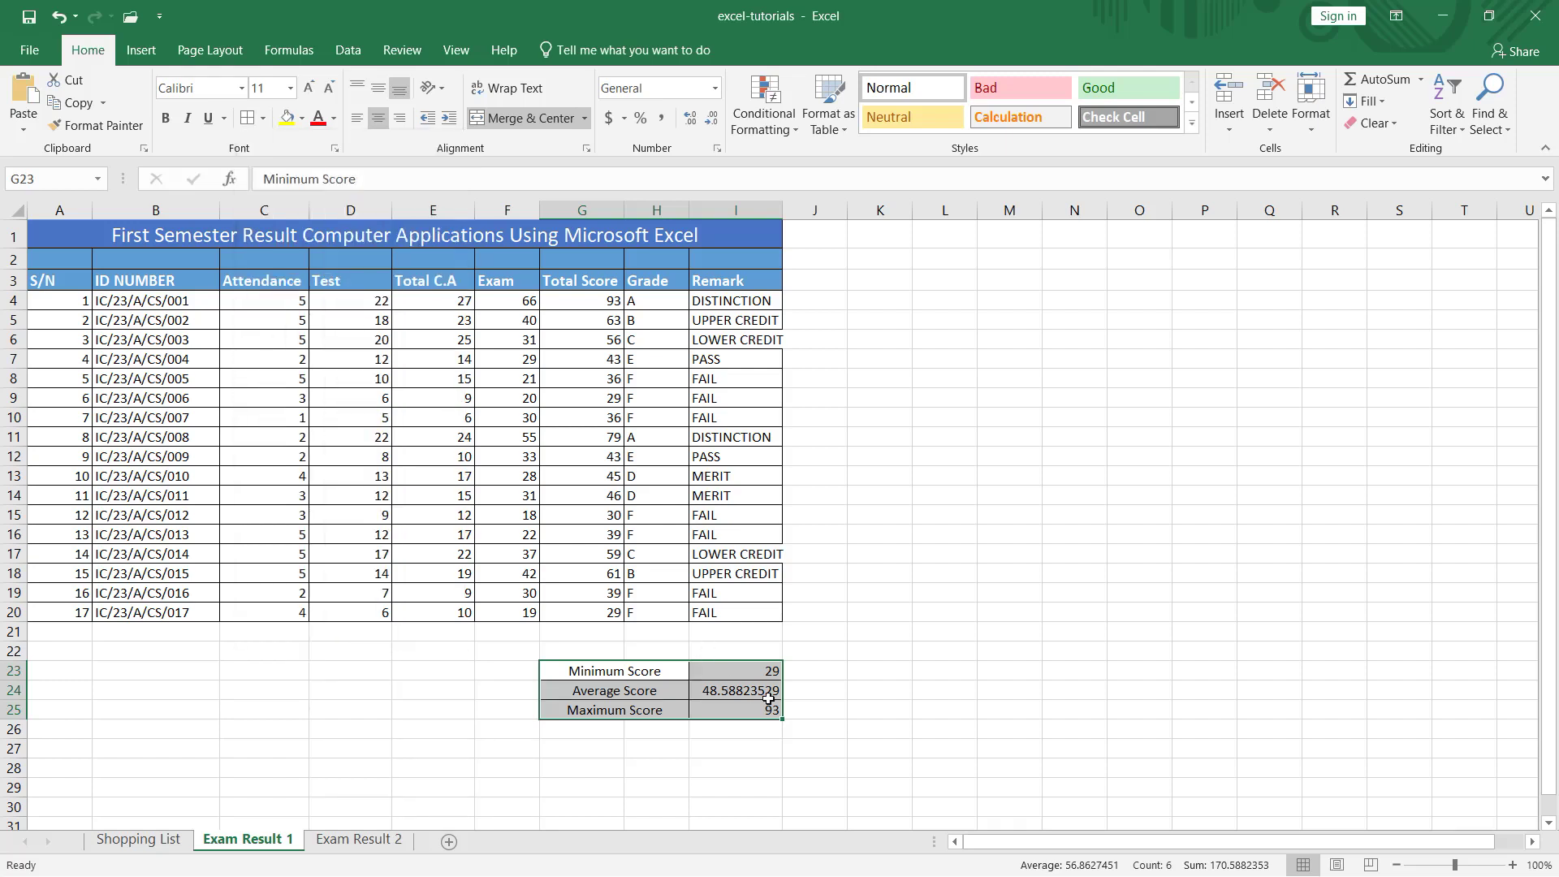
left_click(736, 732)
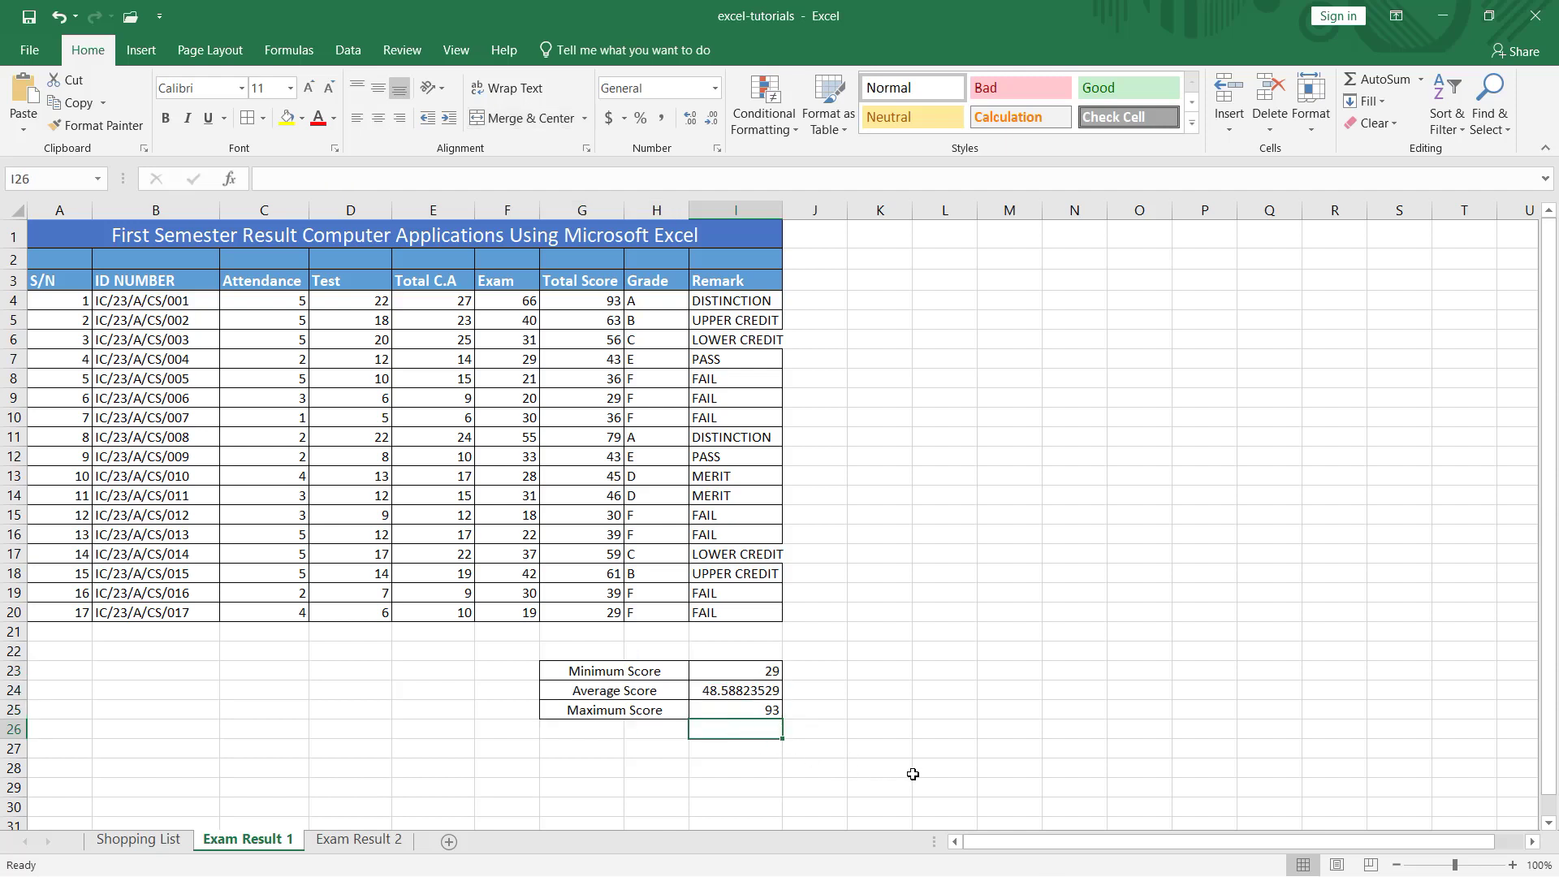
left_click(825, 752)
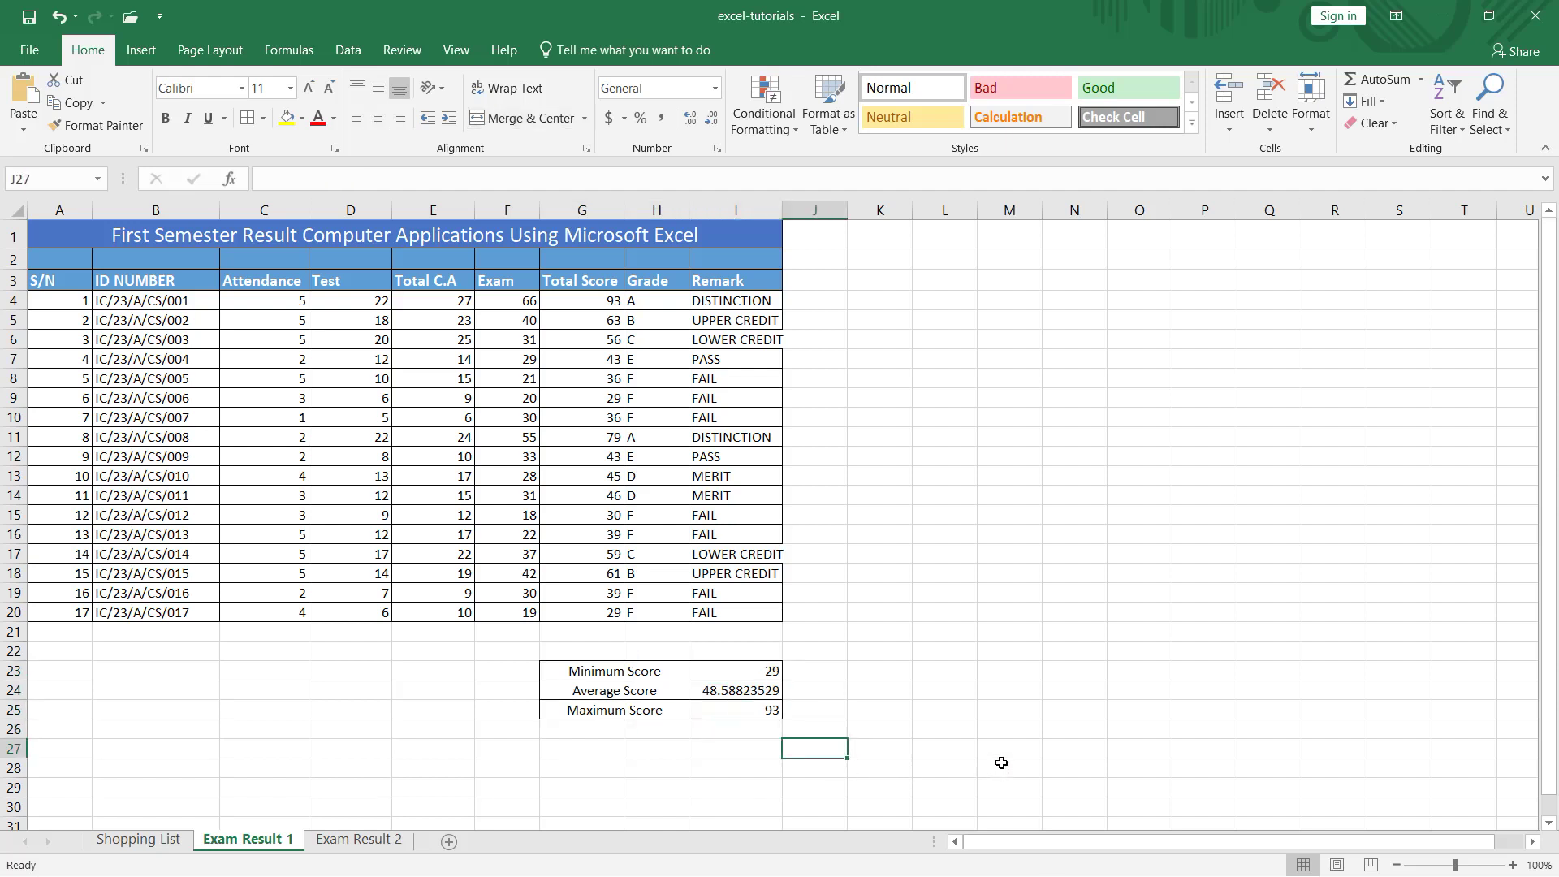
- Outline the results table A1:I20 with a thick box border
left_click_drag(59, 238, 177, 617)
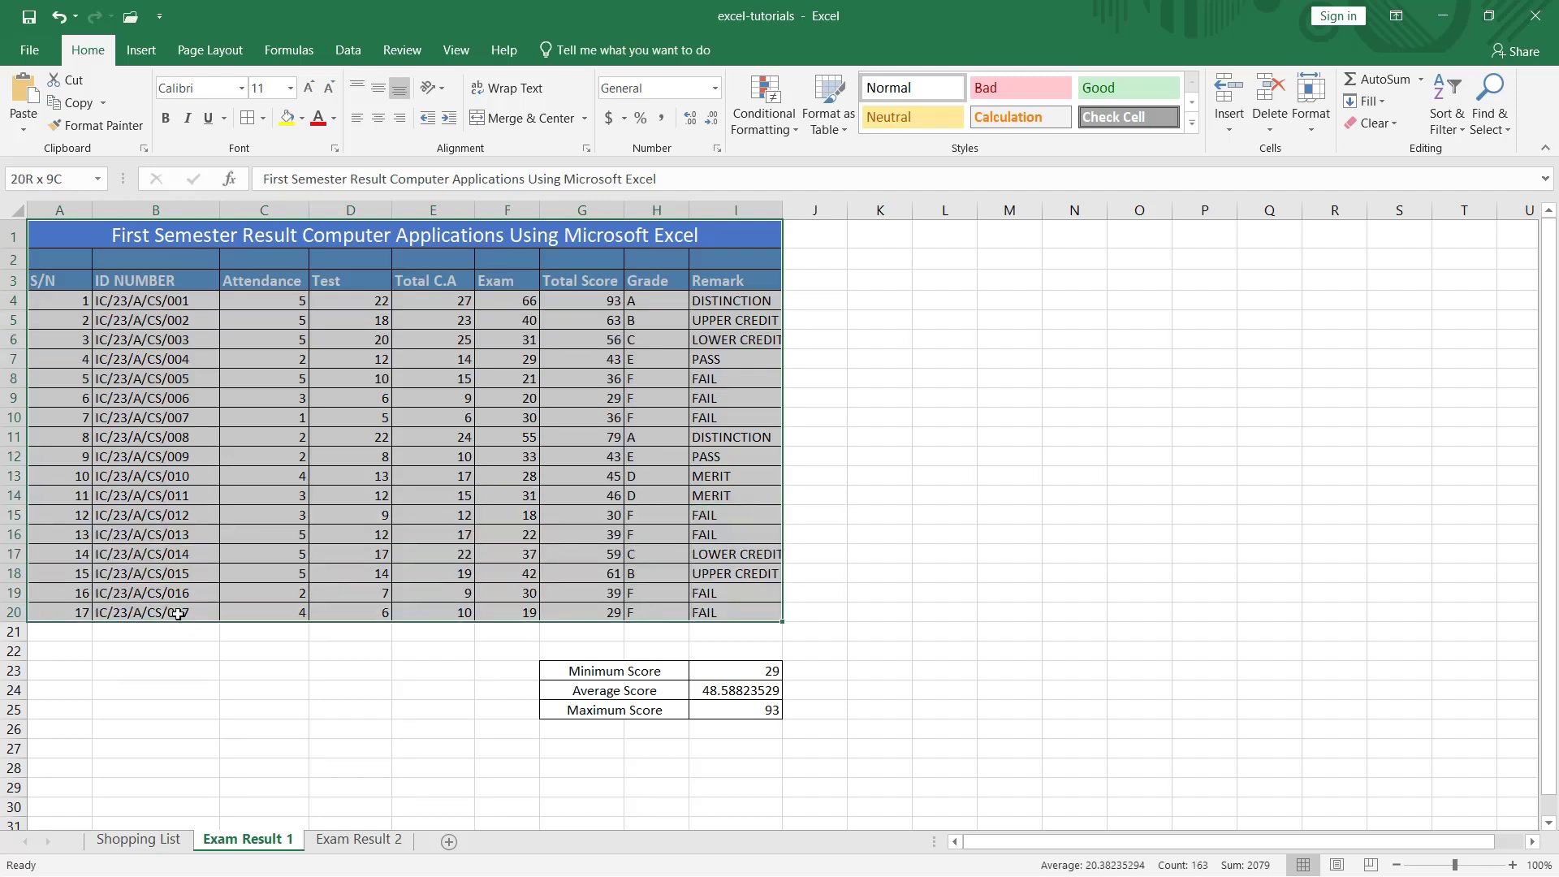
left_click(263, 118)
left_click(316, 341)
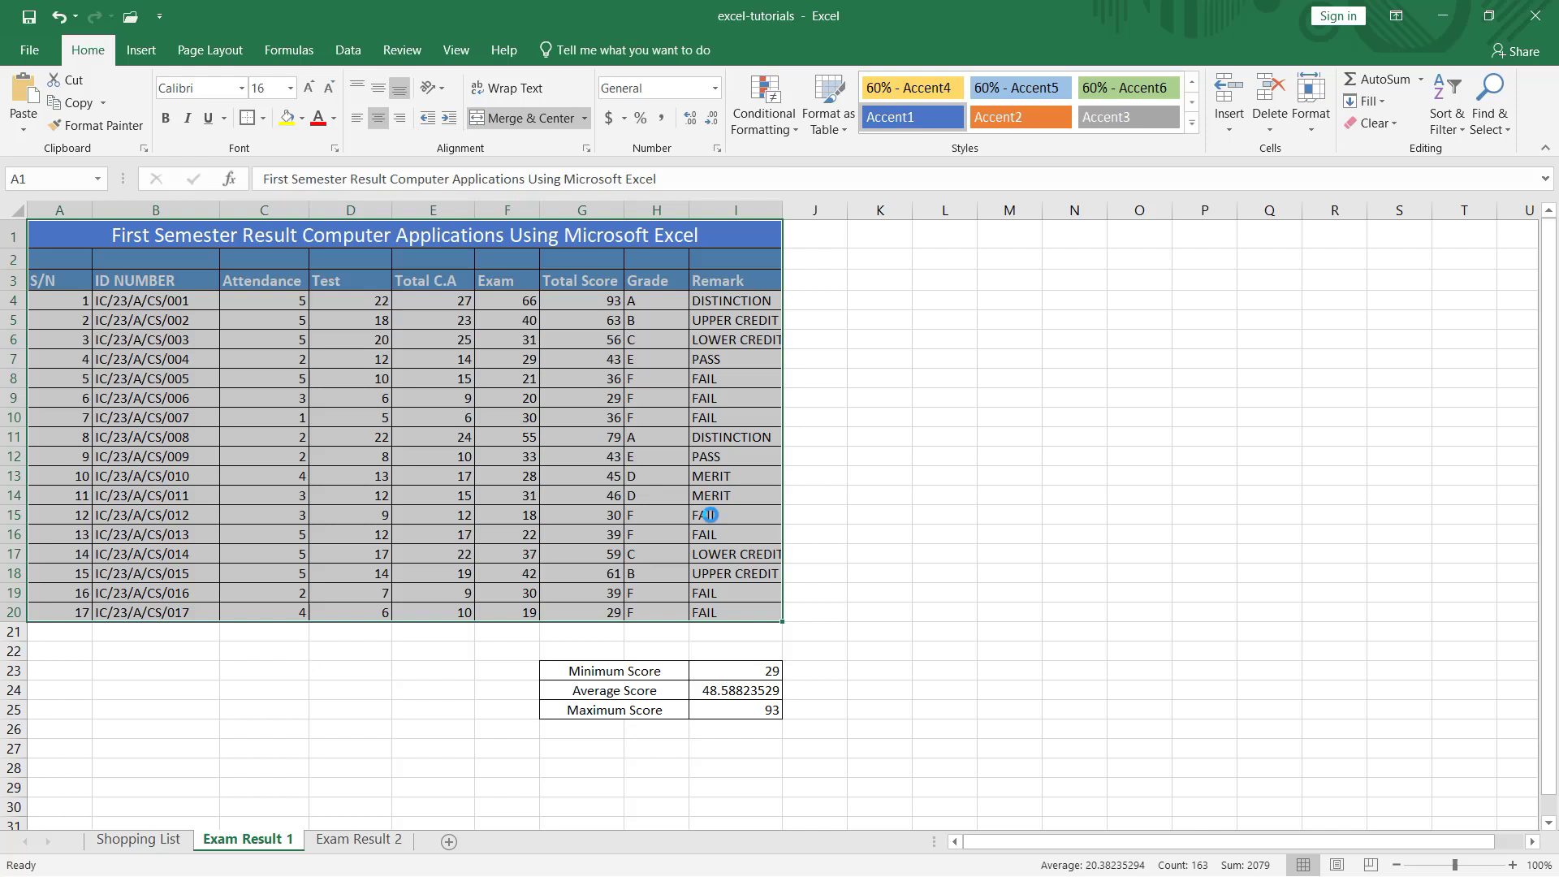
left_click(905, 709)
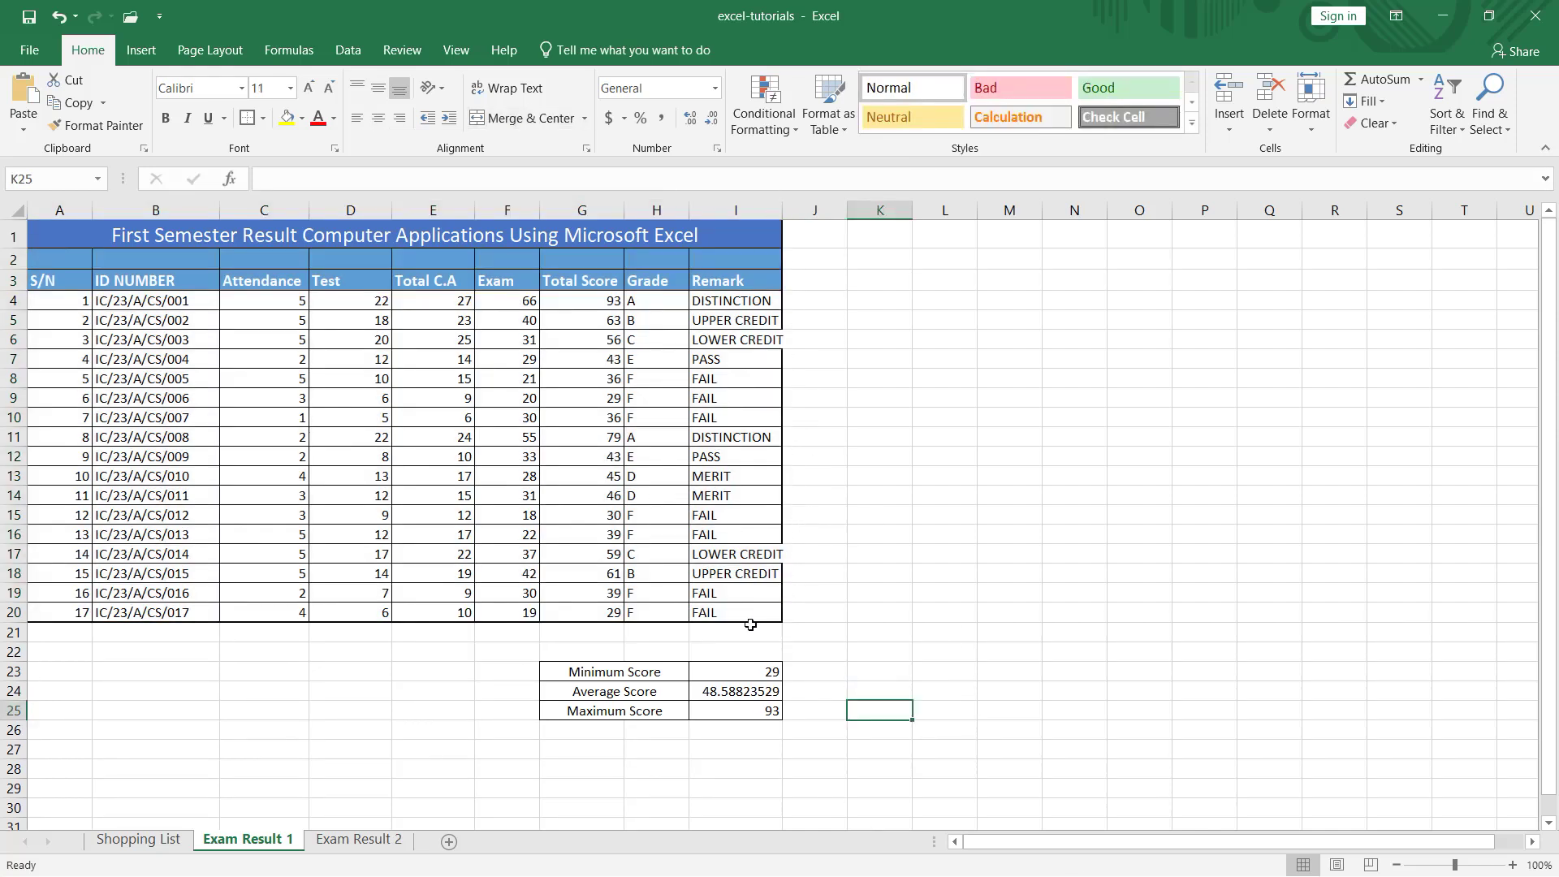
- Widen the Remark column to fit its text and move to the Exam Result 2 sheet
left_click_drag(782, 210, 789, 210)
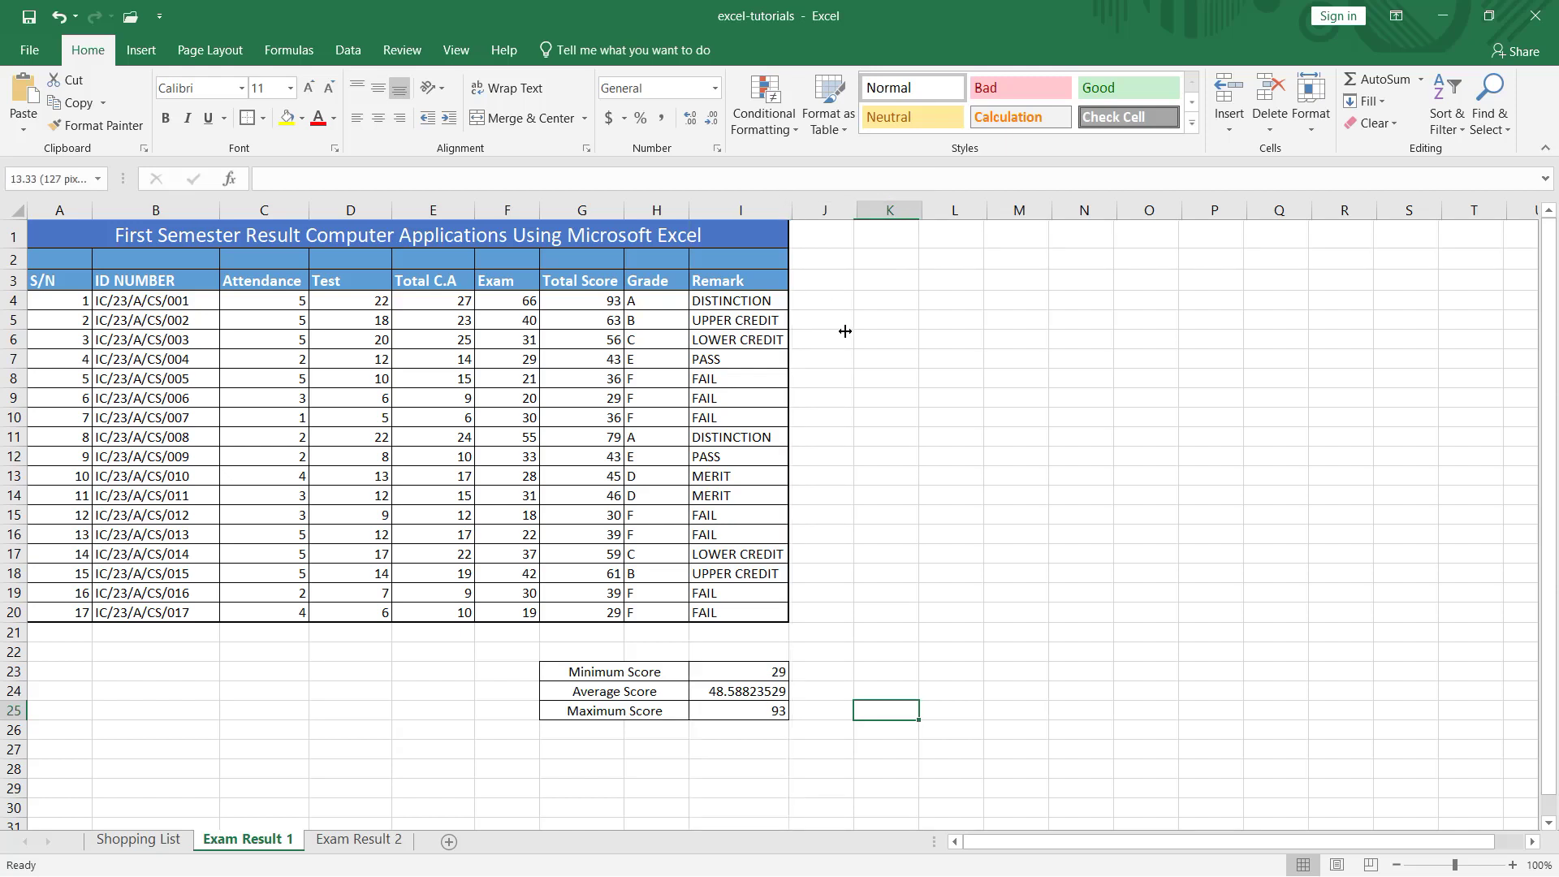
key("Up")
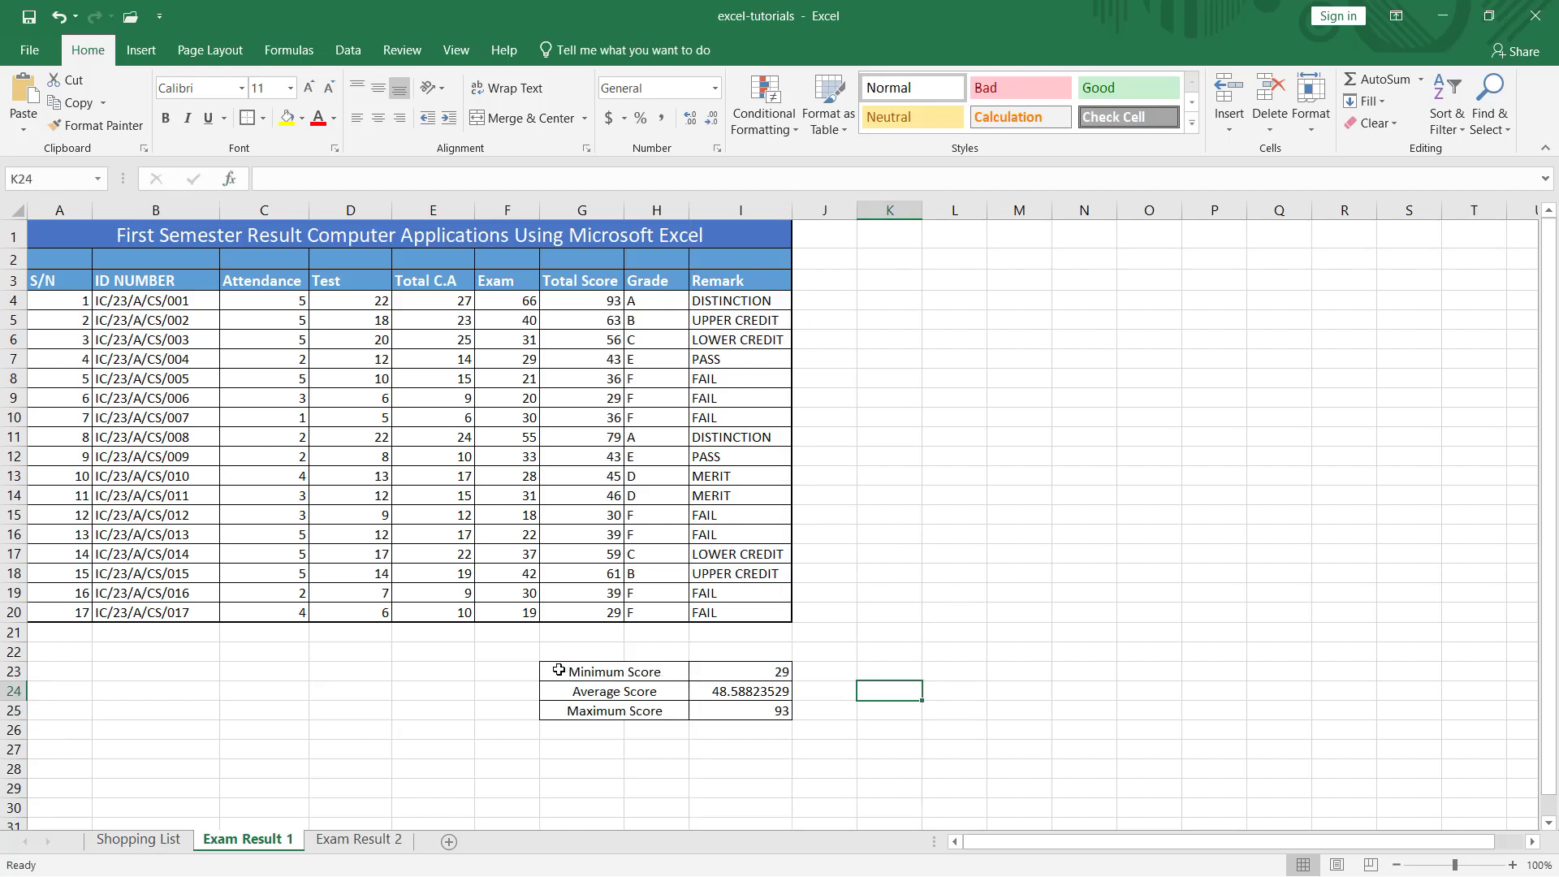
left_click_drag(558, 670, 727, 712)
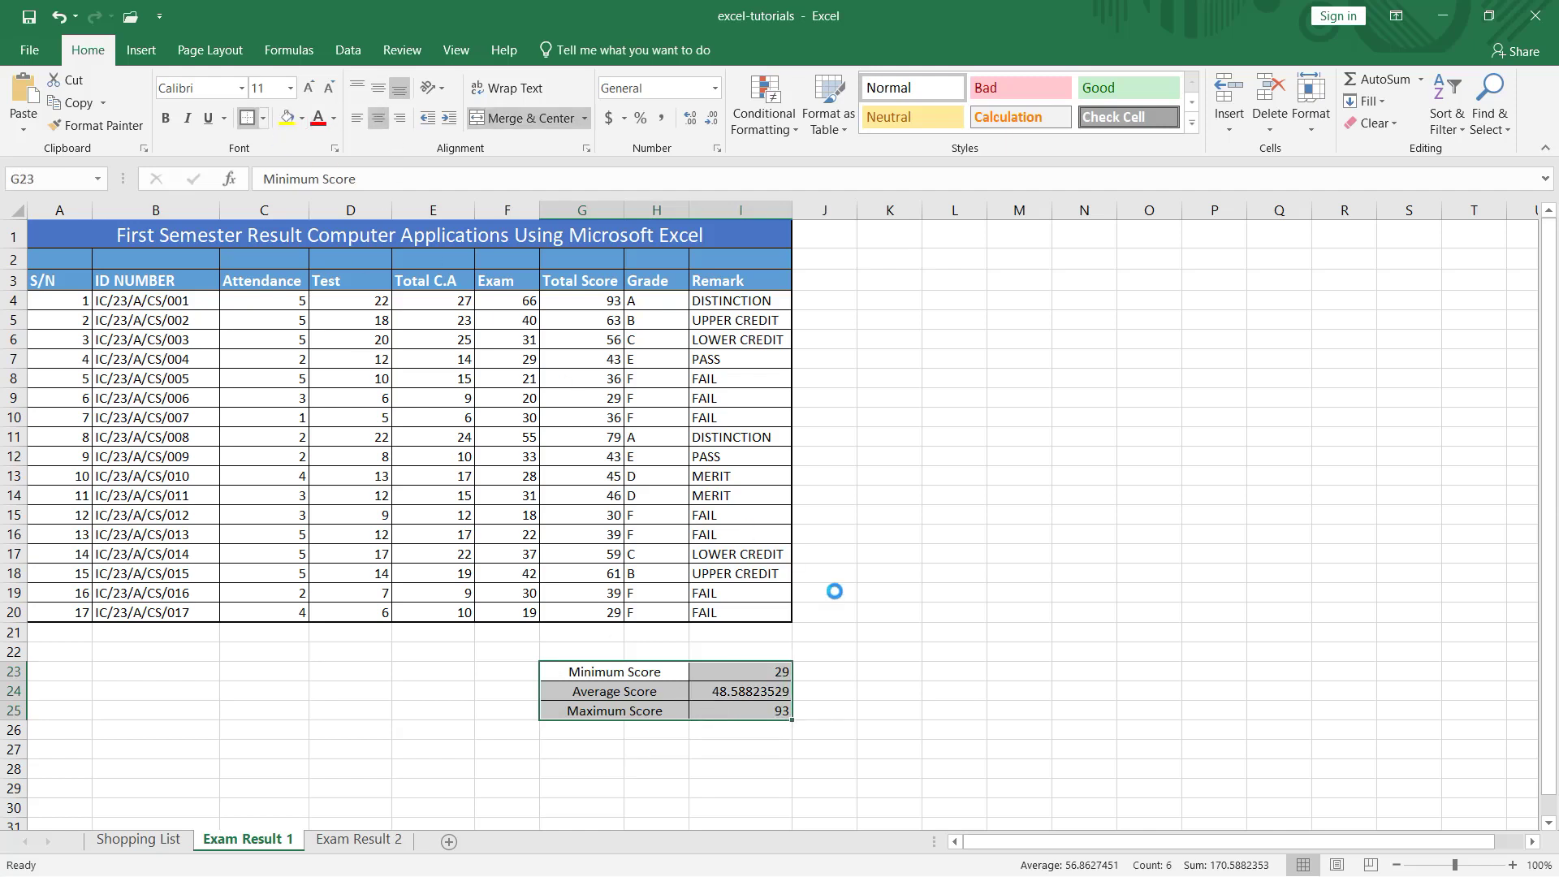
left_click(883, 714)
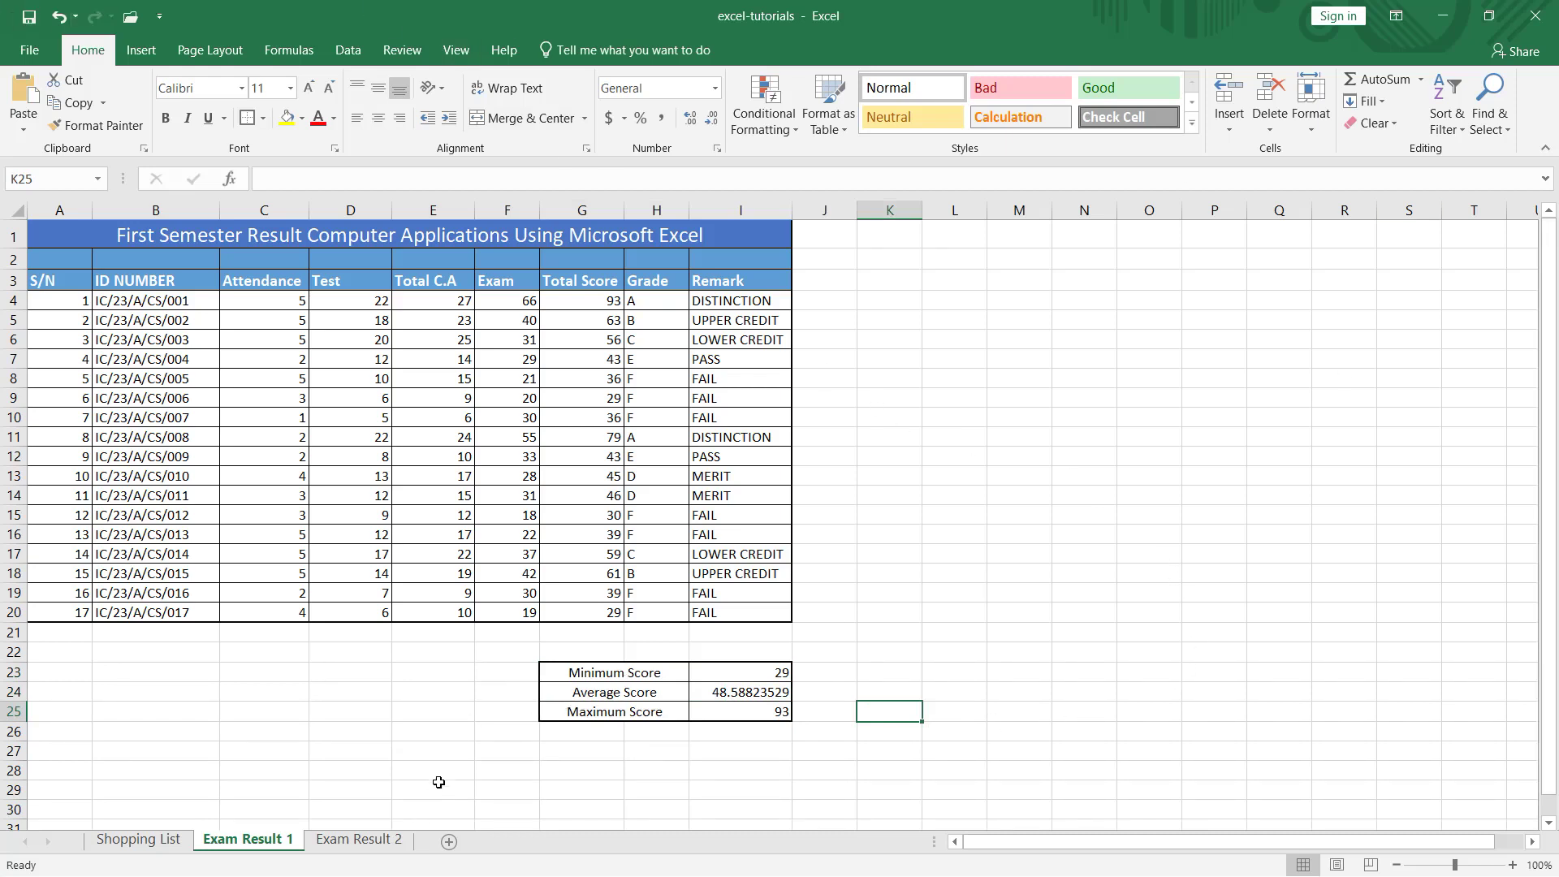
left_click(358, 841)
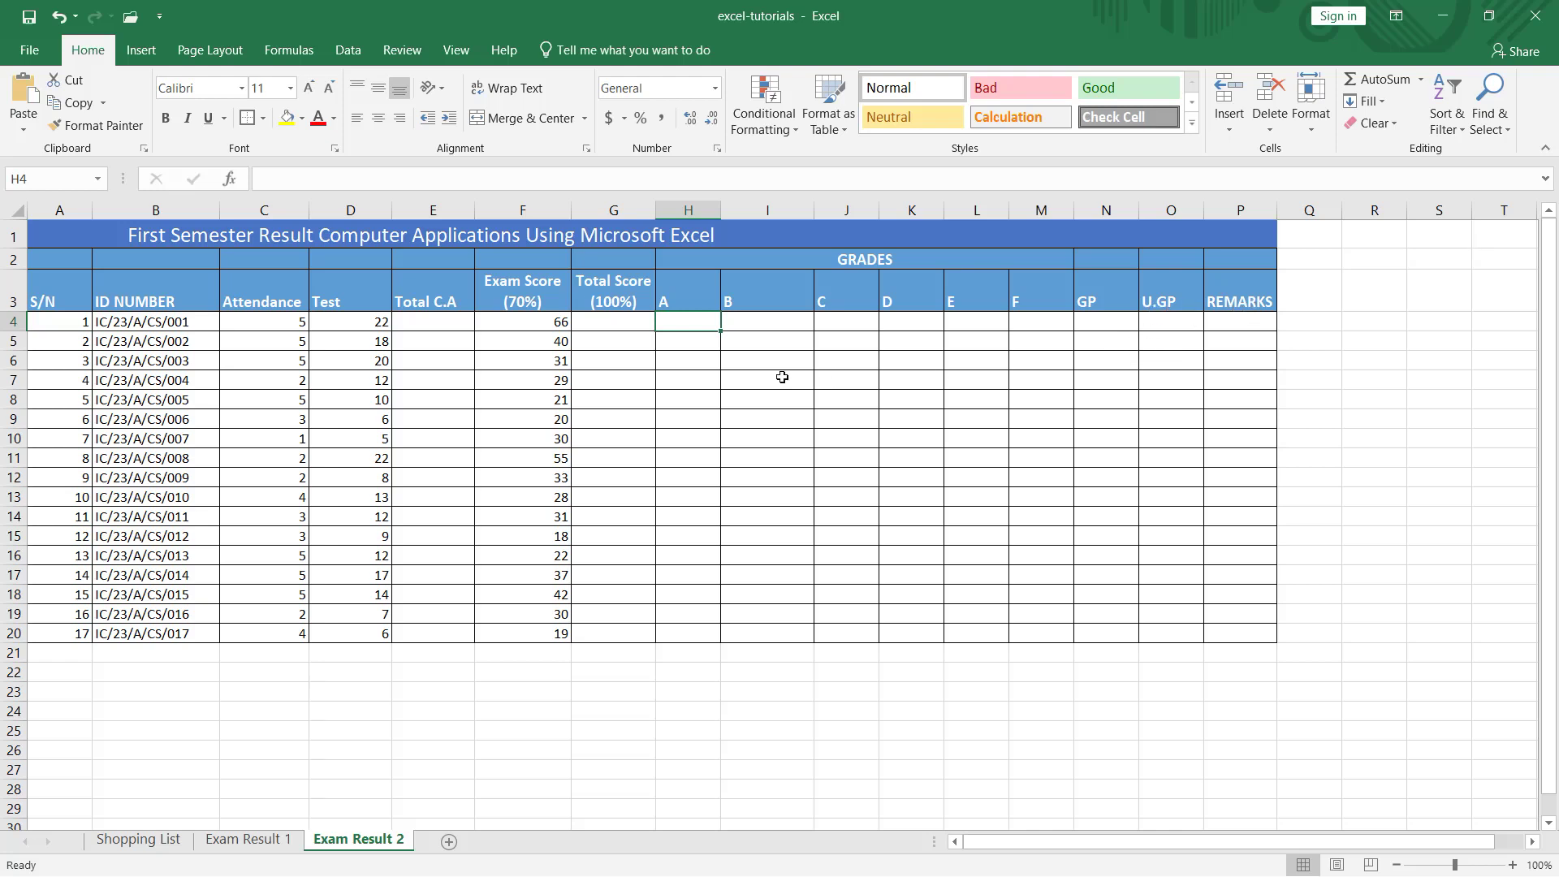
- On Exam Result 2, enter =C4+D4 in E4 and fill Total C.A down to row 20
left_click(430, 325)
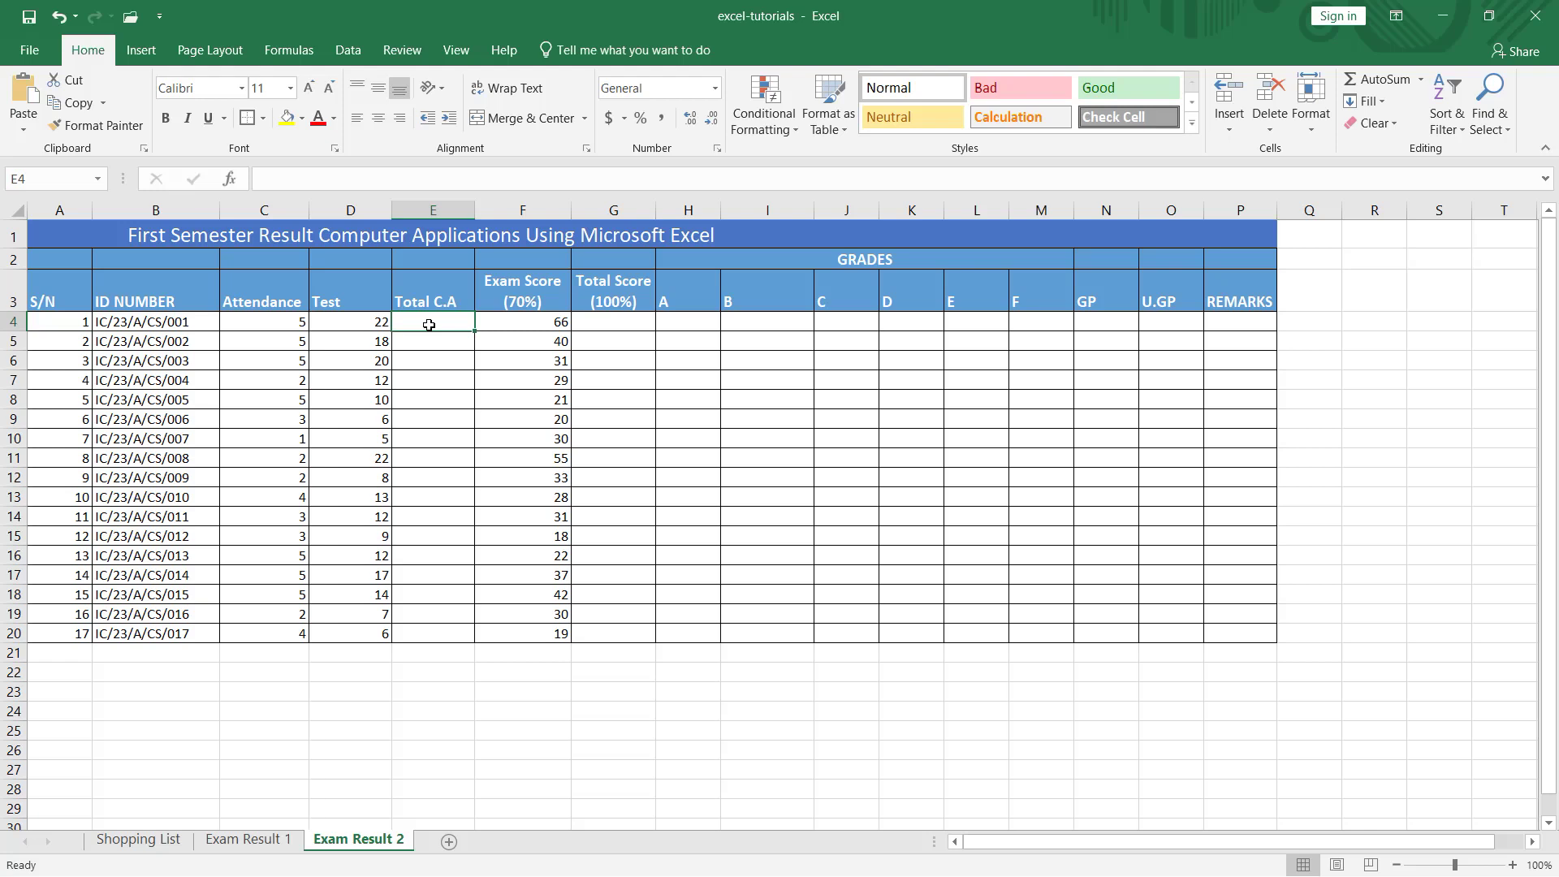
type("=")
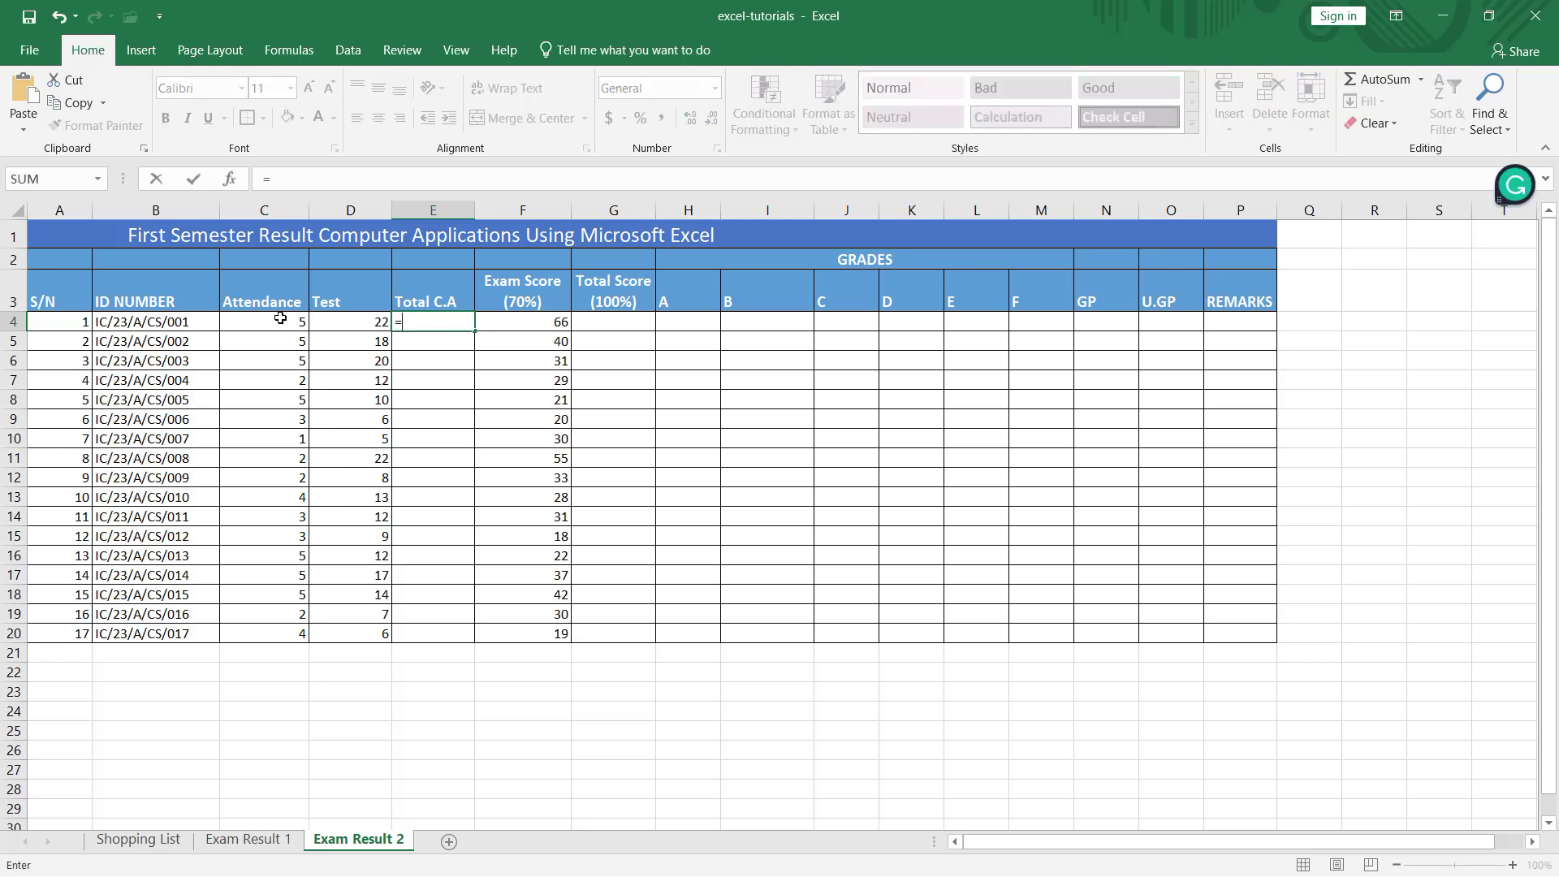
left_click(280, 318)
type("+")
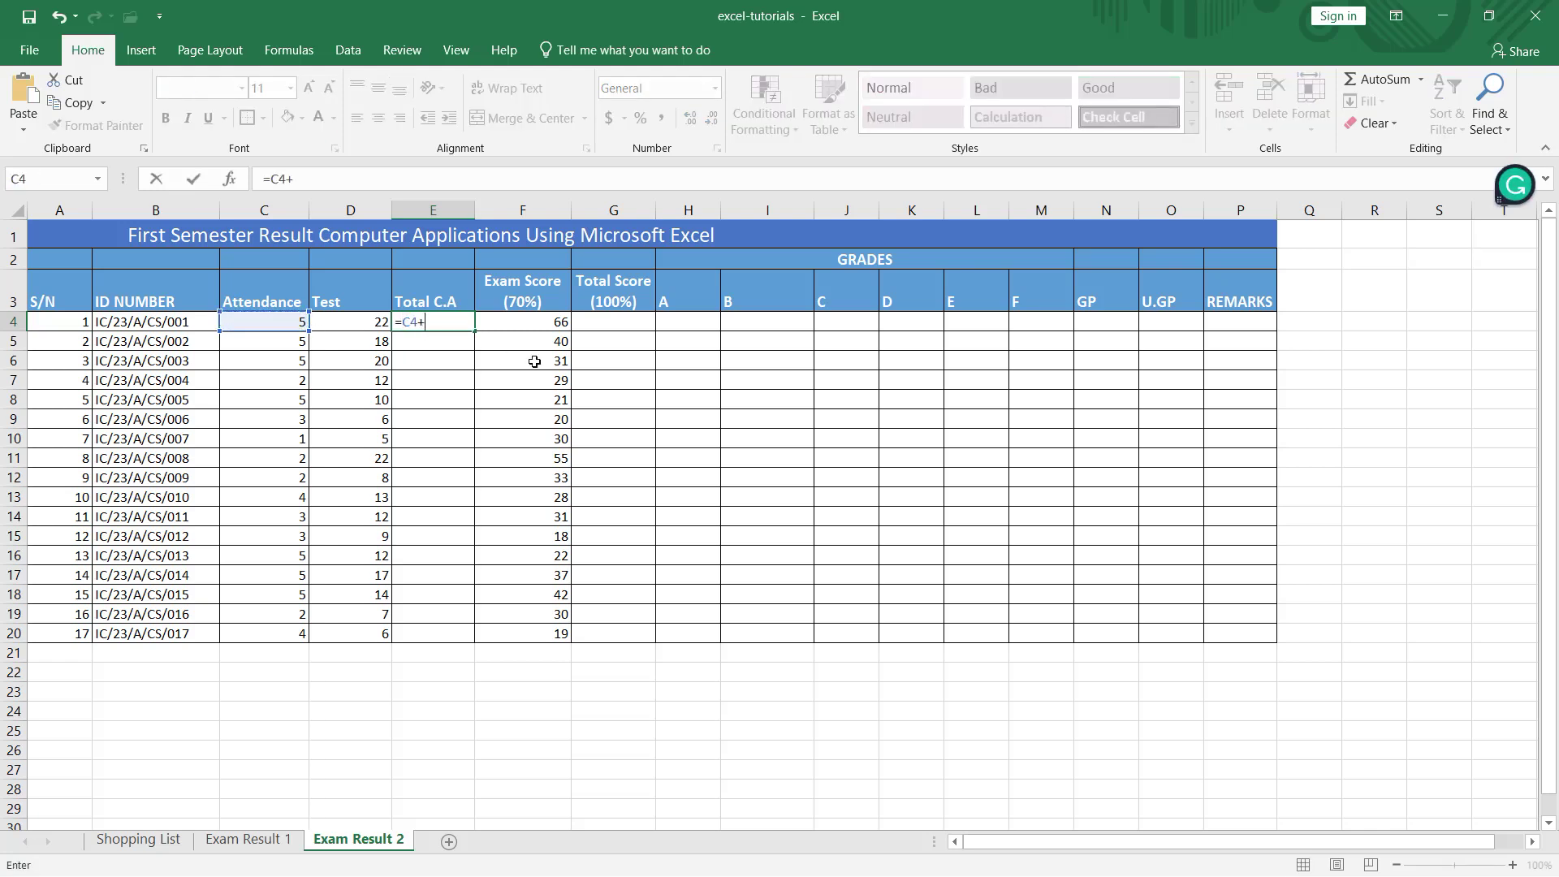
left_click(360, 324)
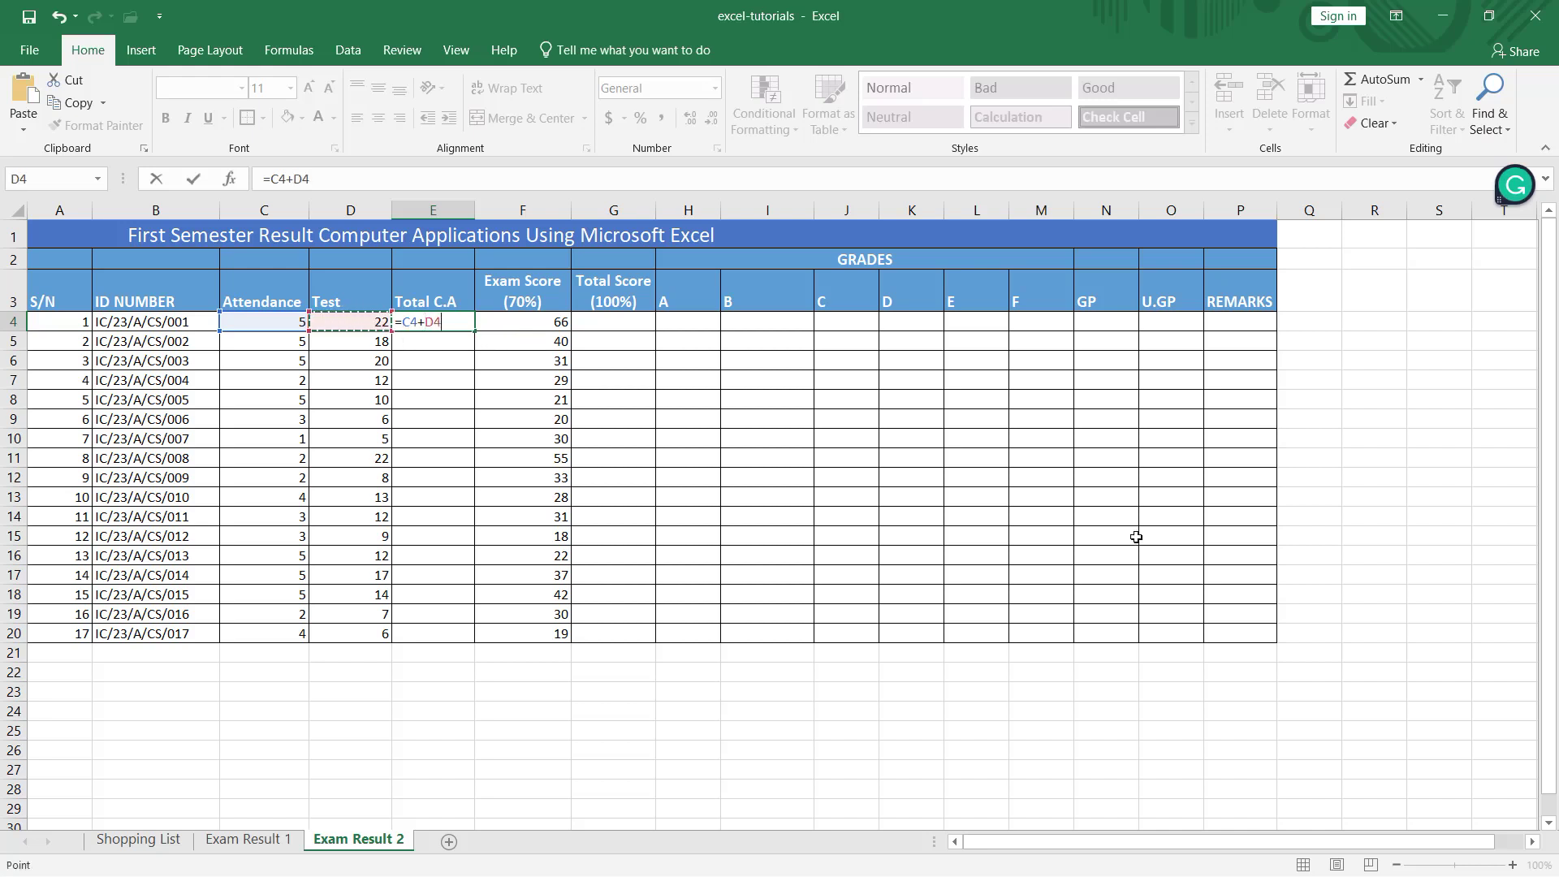
key("Return")
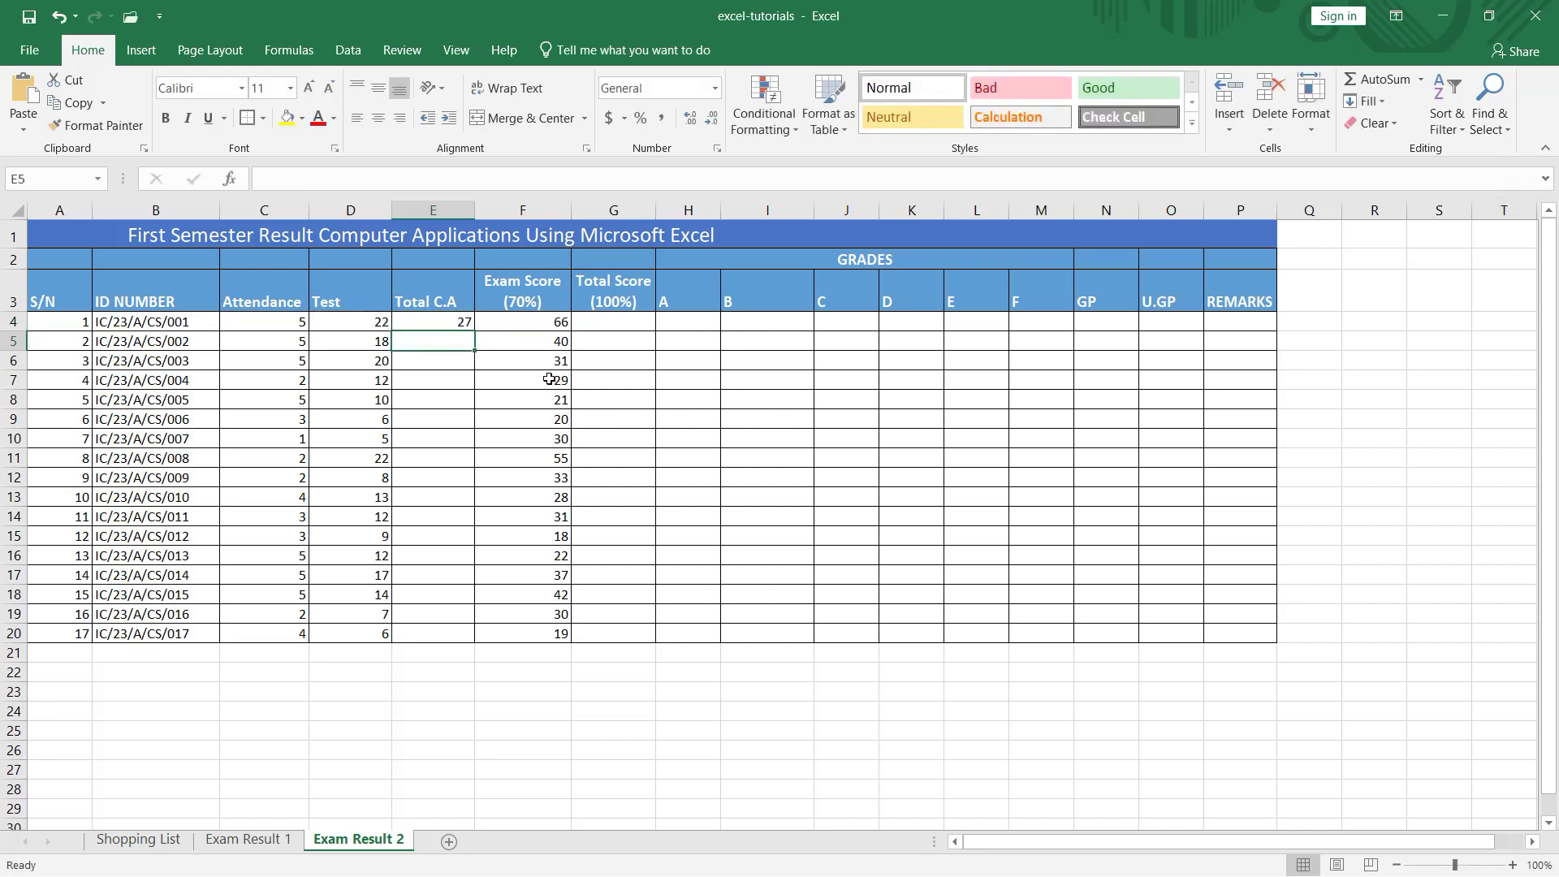
left_click(466, 323)
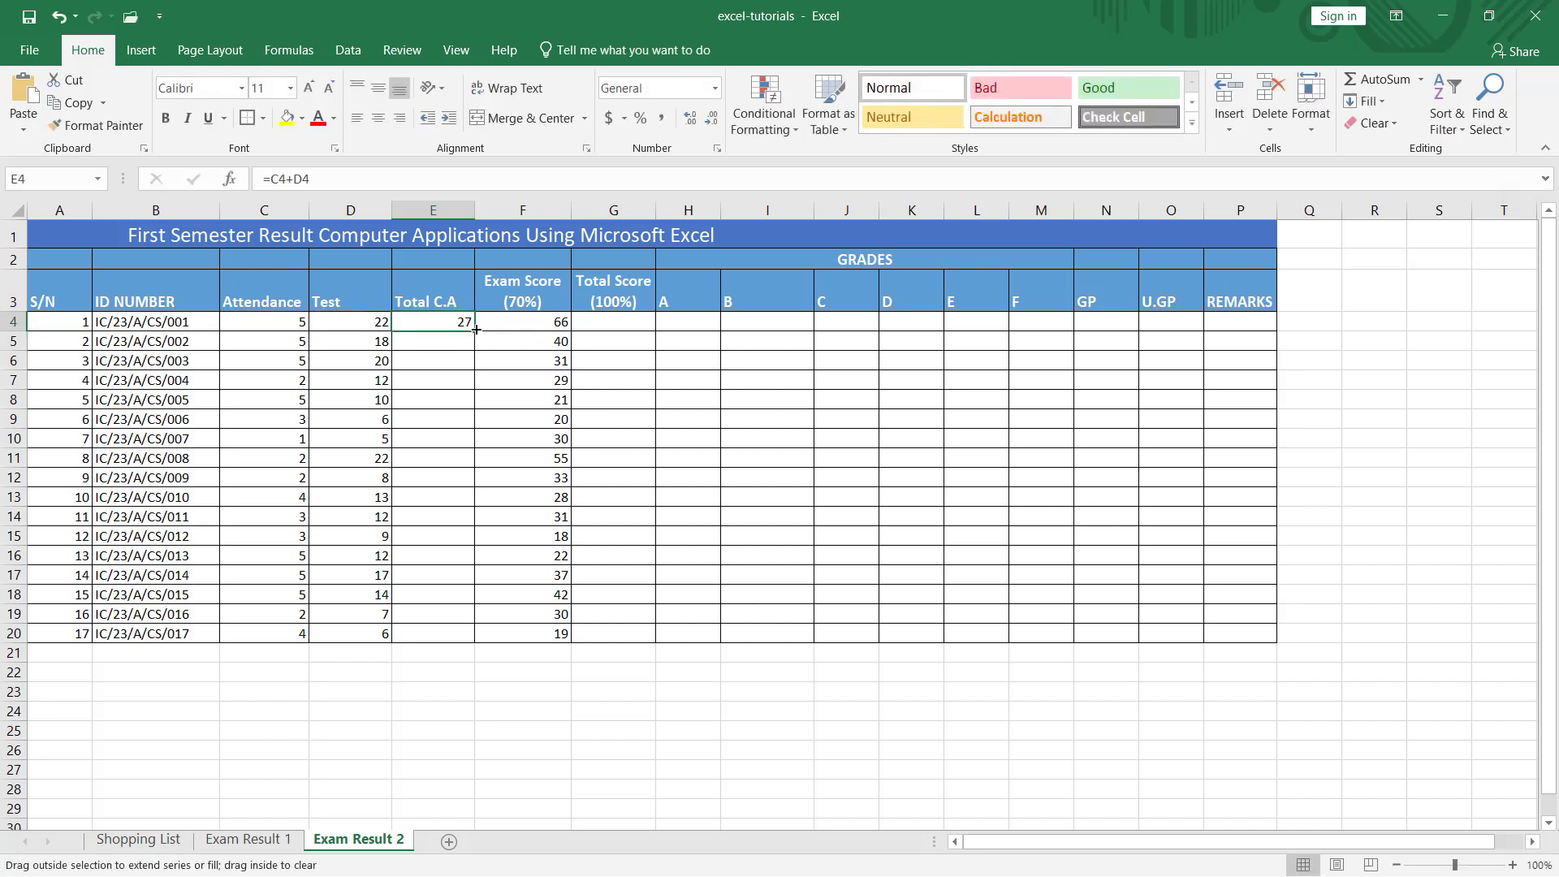
double_click(477, 328)
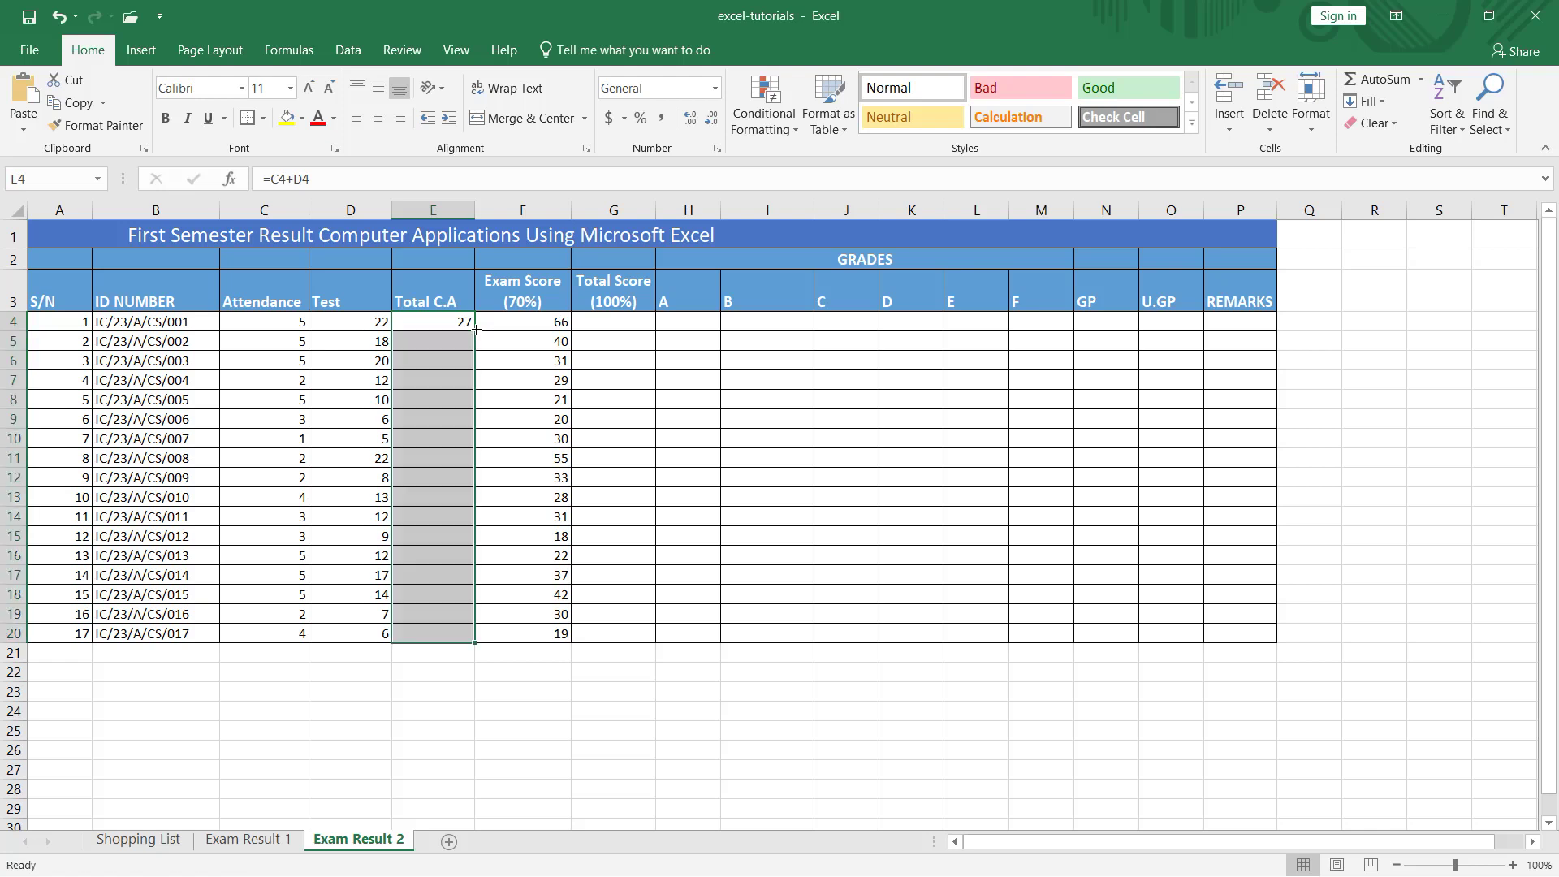
left_click(609, 324)
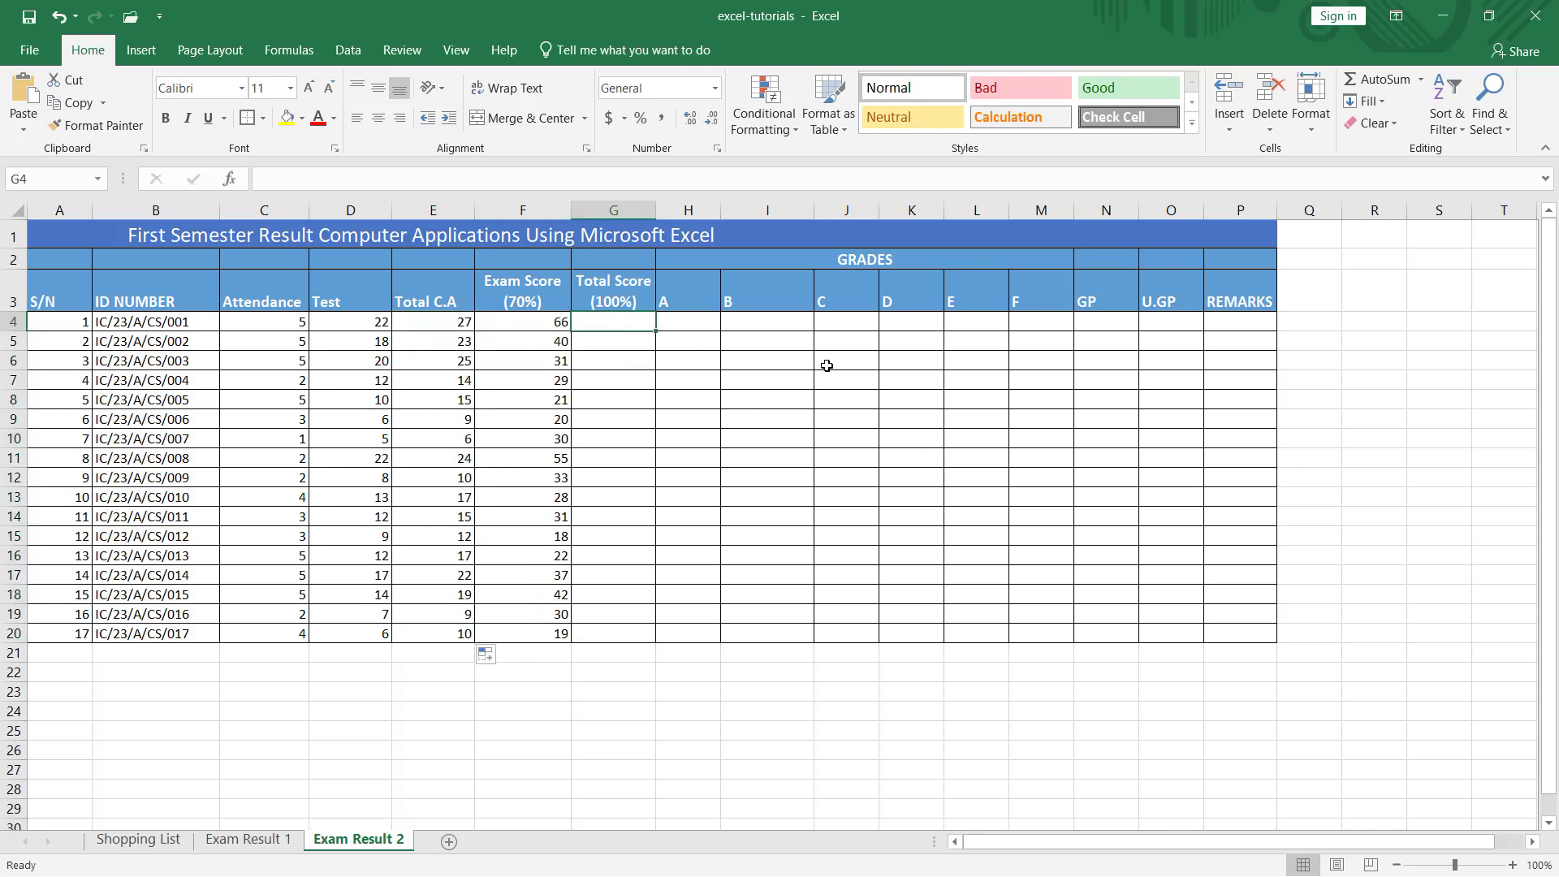
- Enter =E4+F4 in G4 and fill it to G20, giving totals from 93 to 29
type("=")
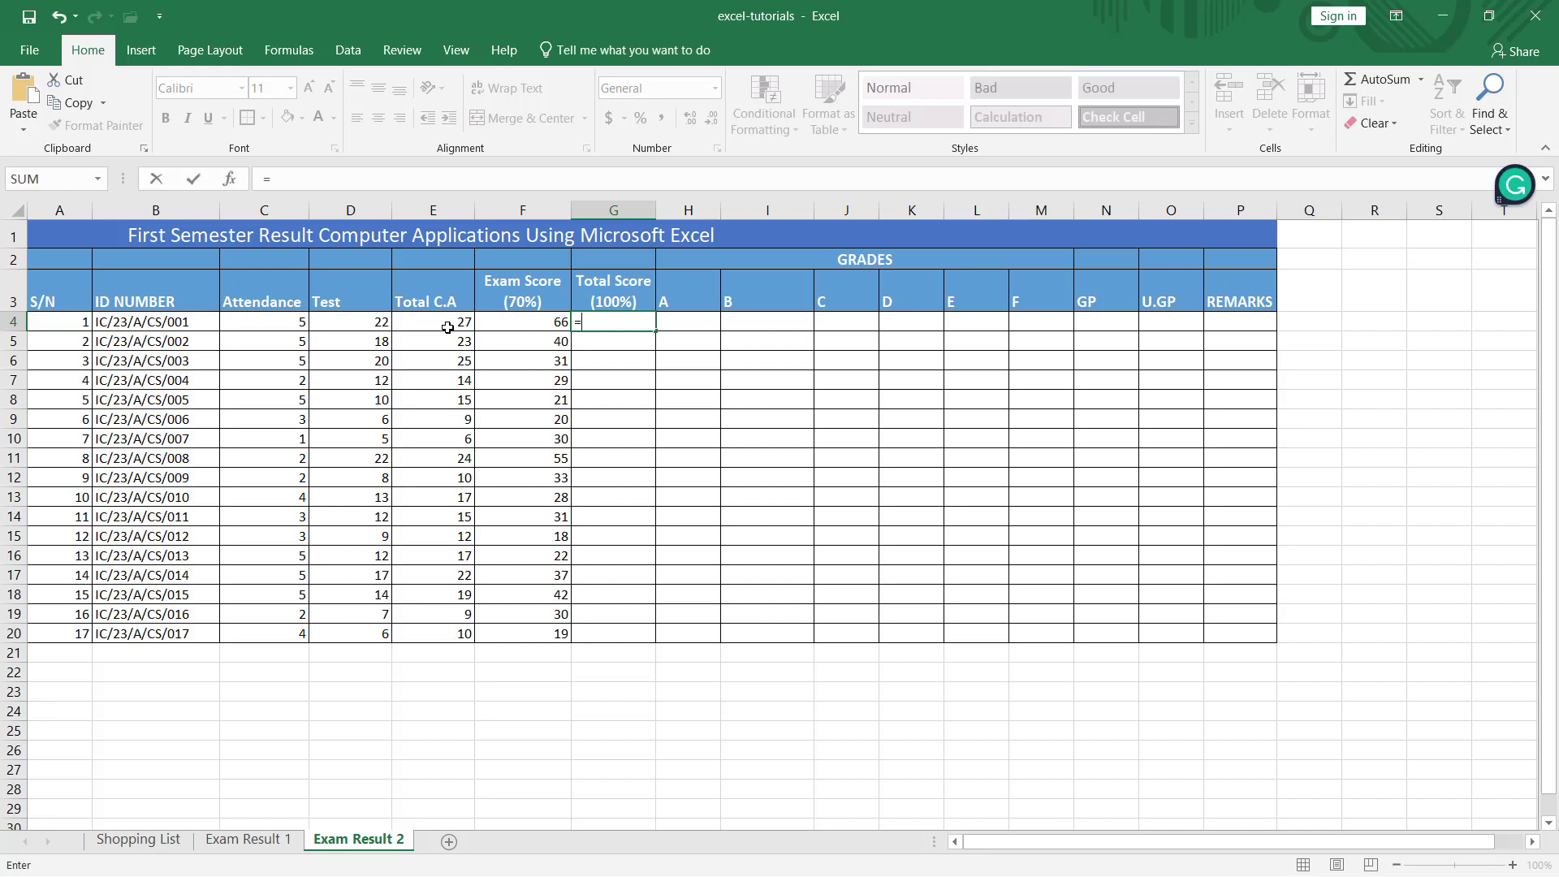
left_click(447, 327)
type("+")
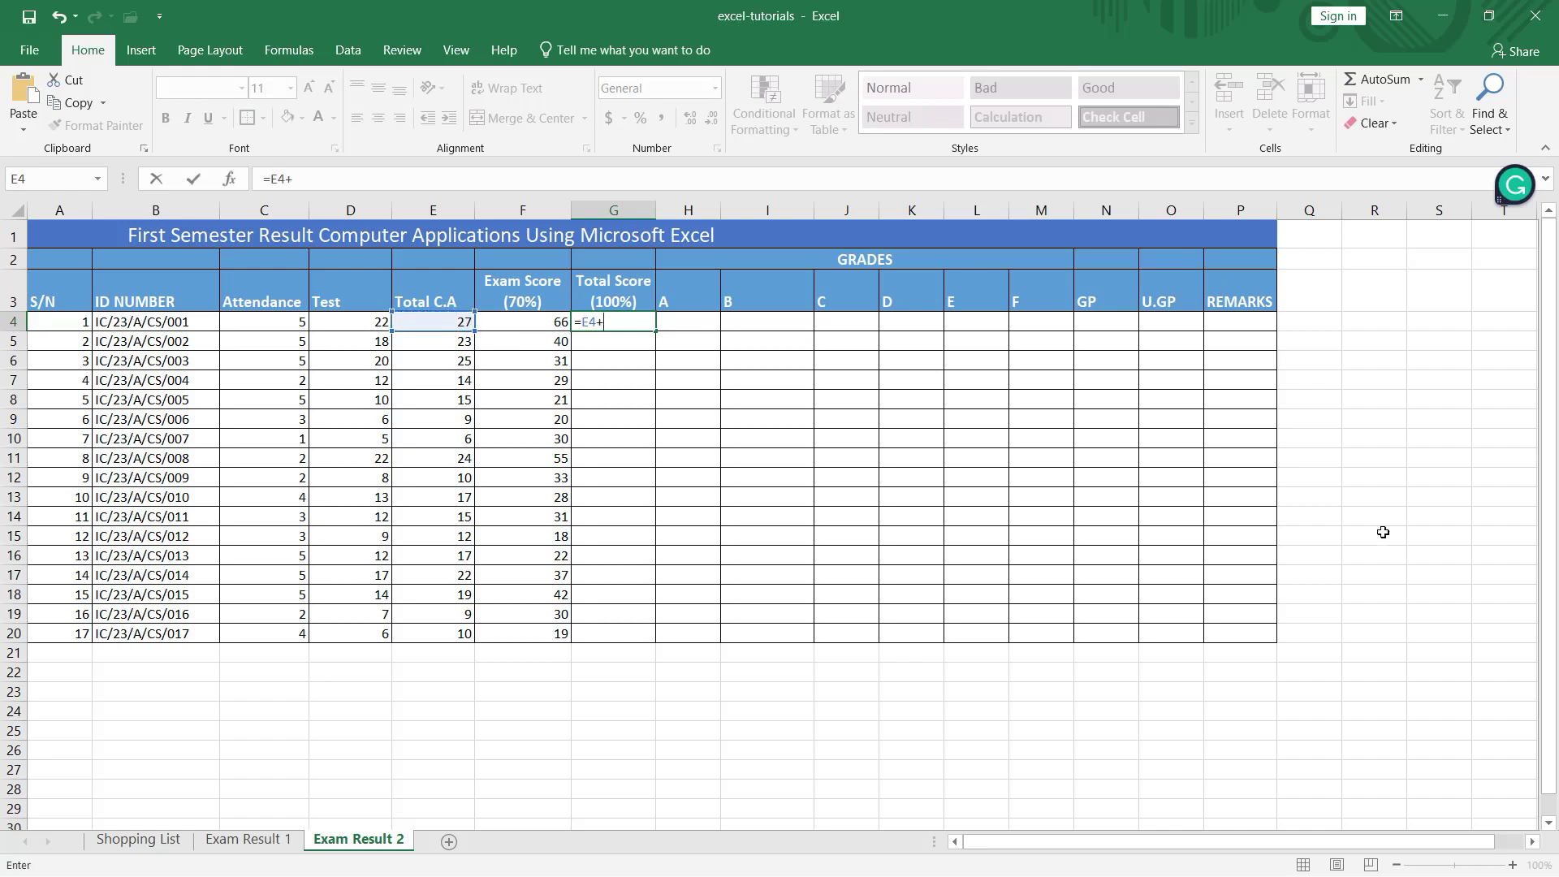
left_click(546, 322)
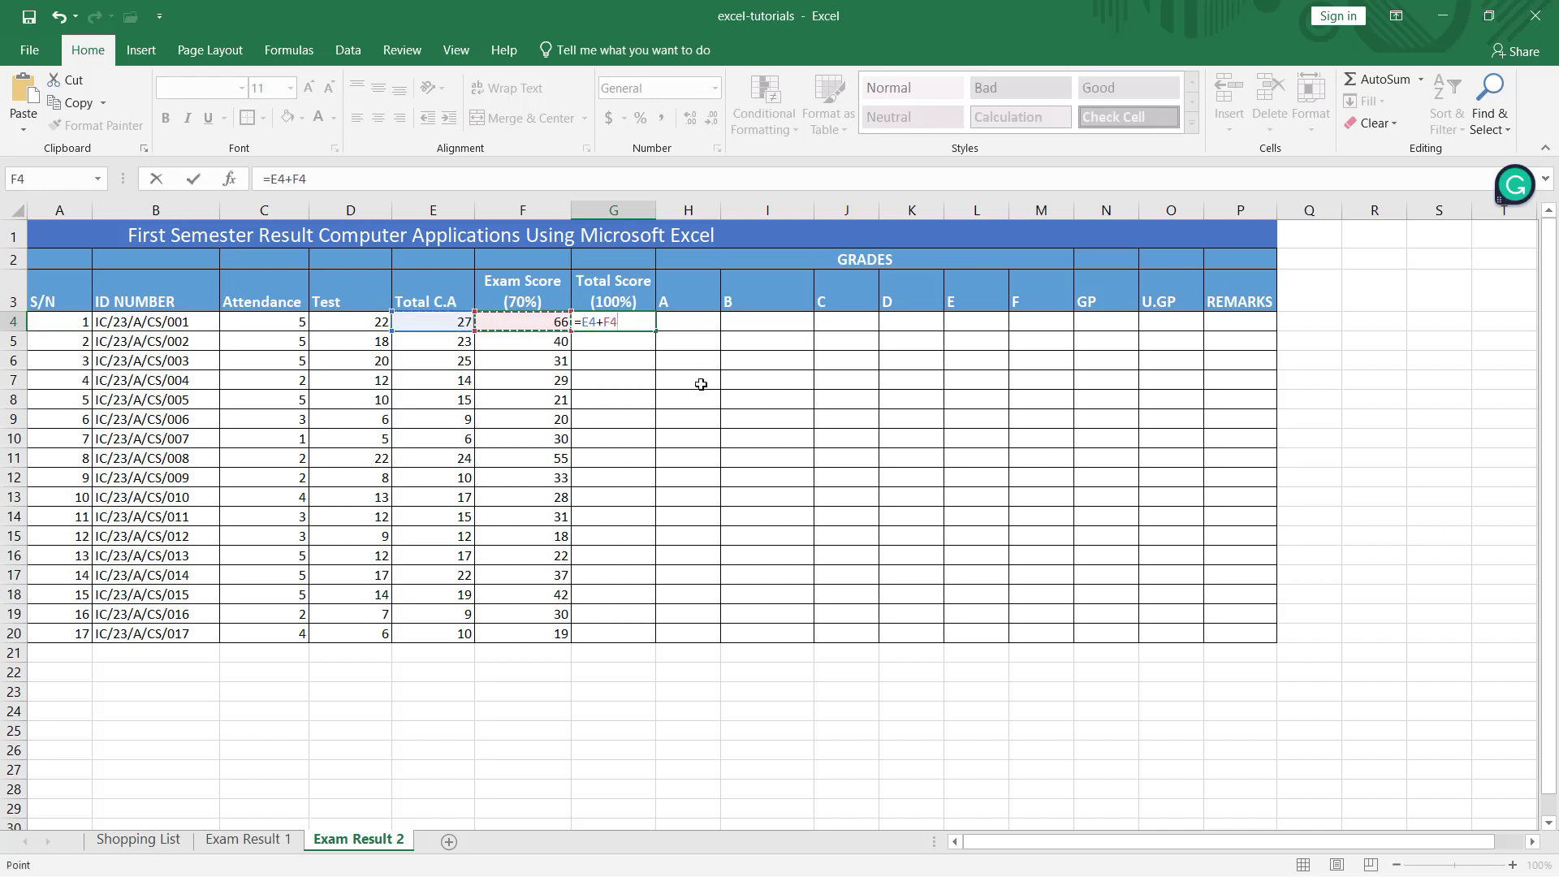
key("Return")
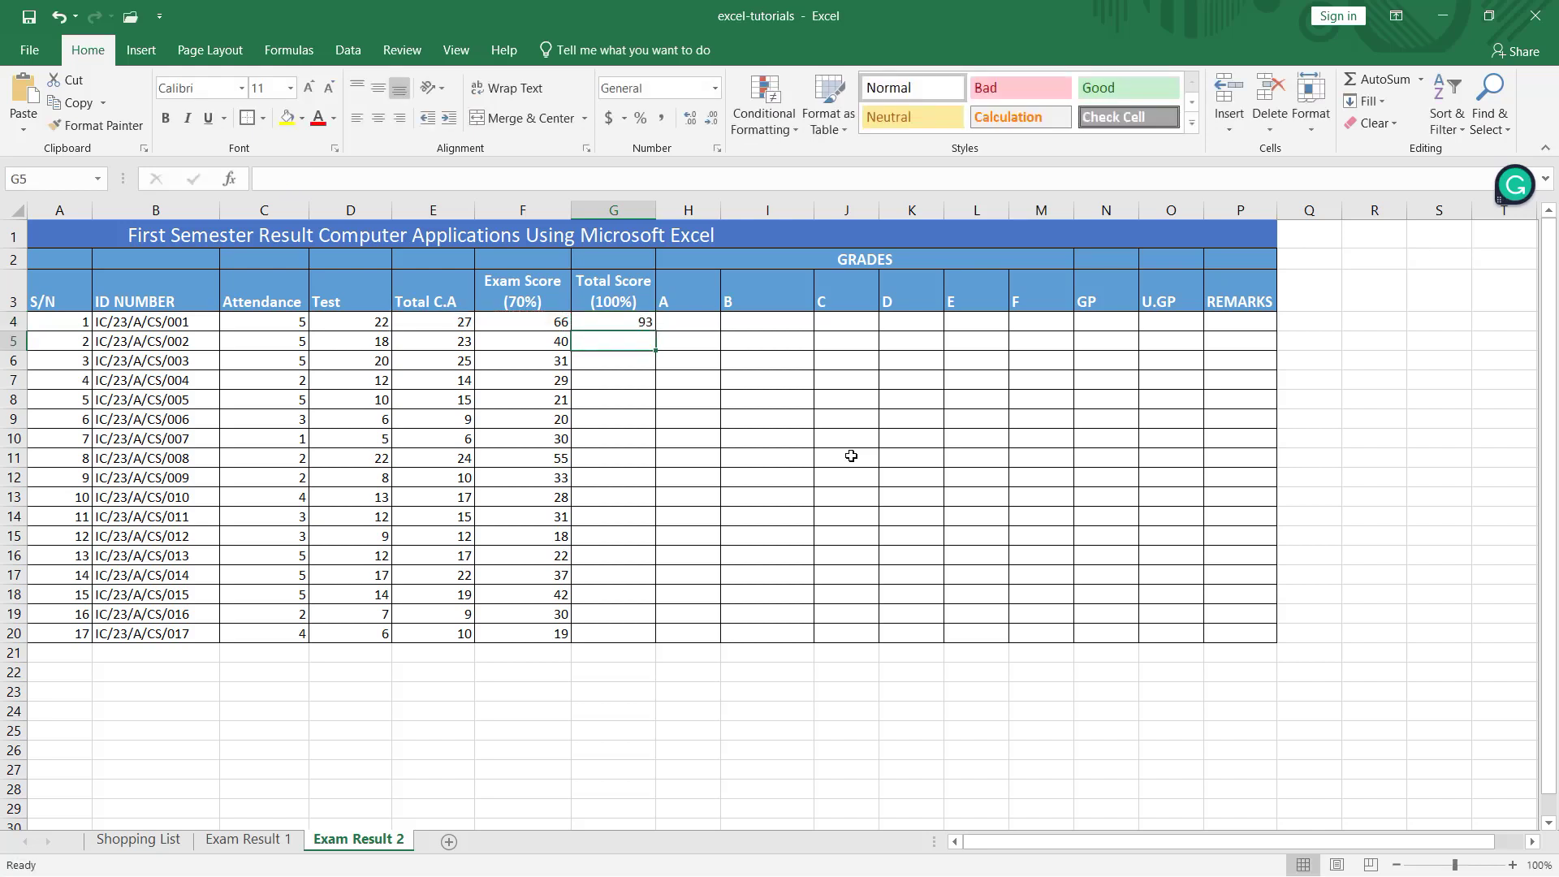
key("Up")
double_click(654, 333)
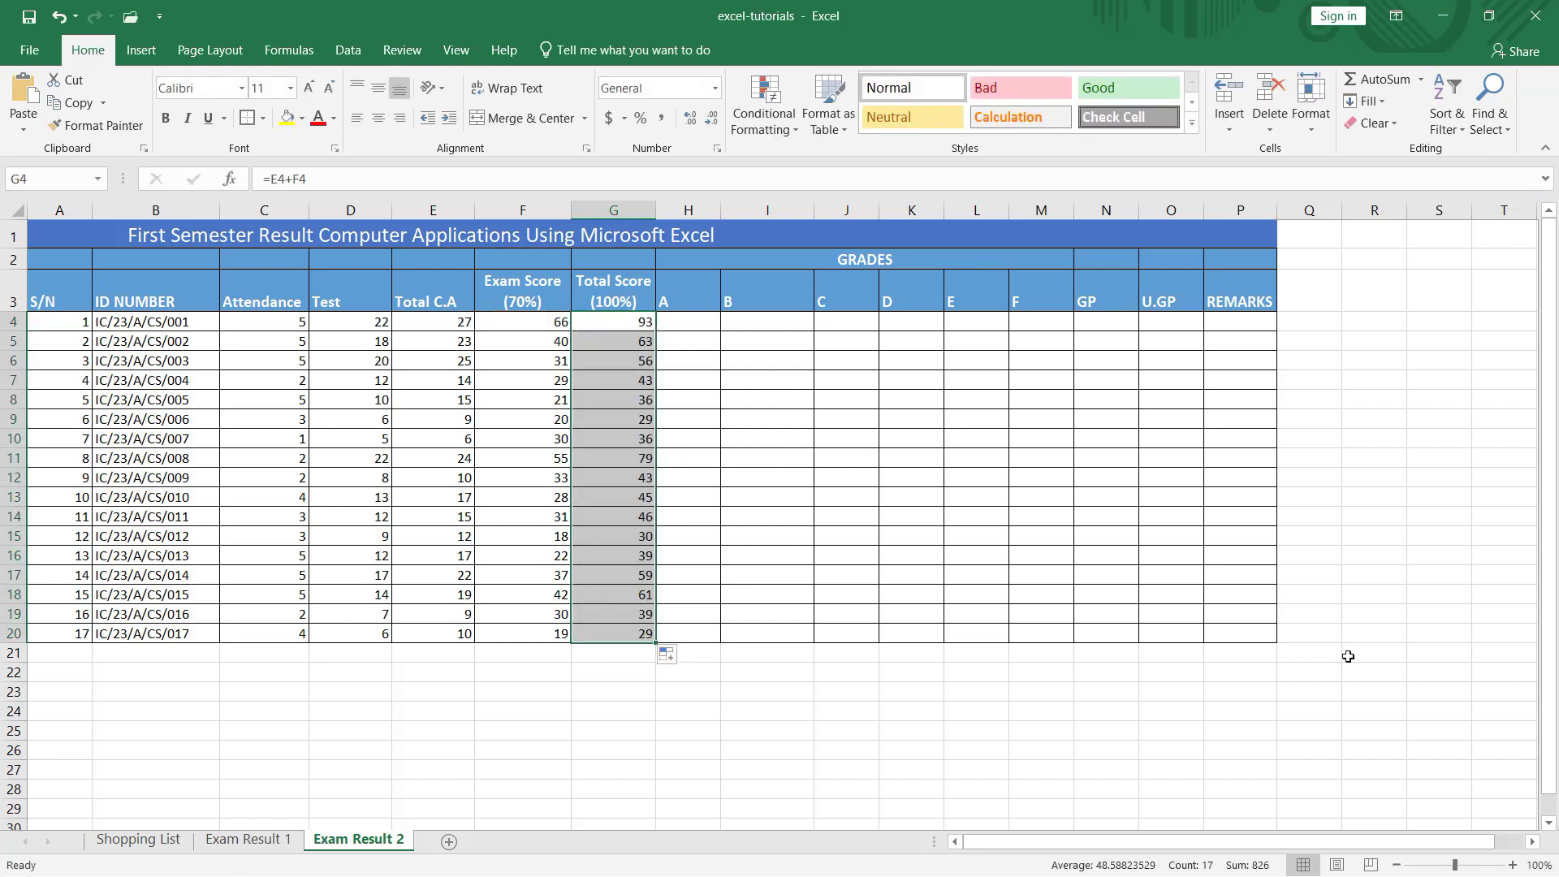
left_click(688, 321)
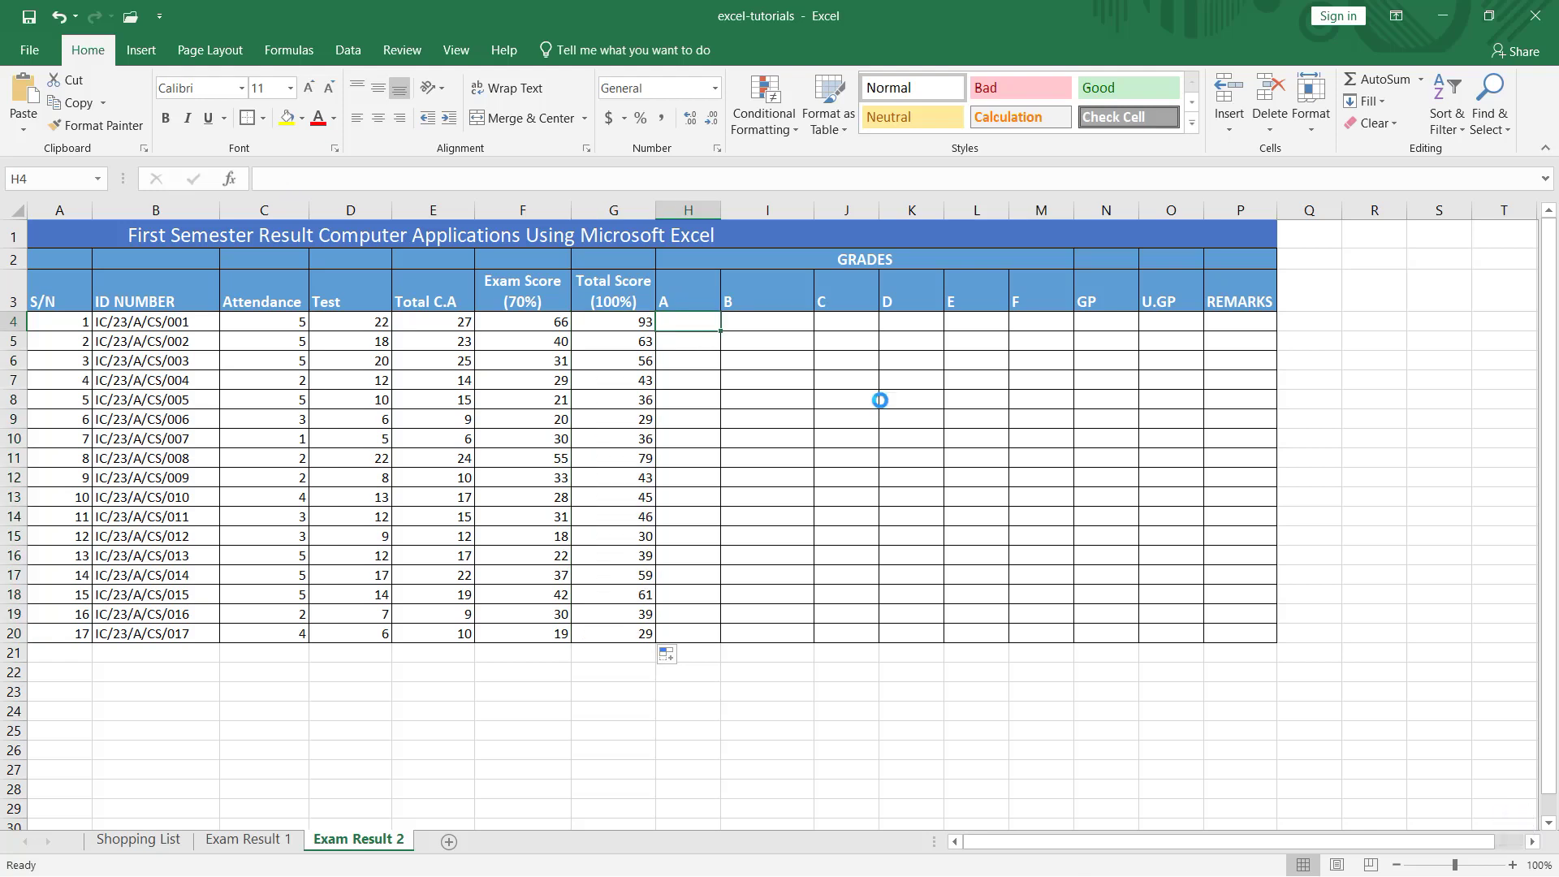
- Paste the A and B grade IF(AND()) formulas into H4 and I4 and fill each down its column
type("=IF(AND(G4>=70,G4<=100),\"A\", \" \")")
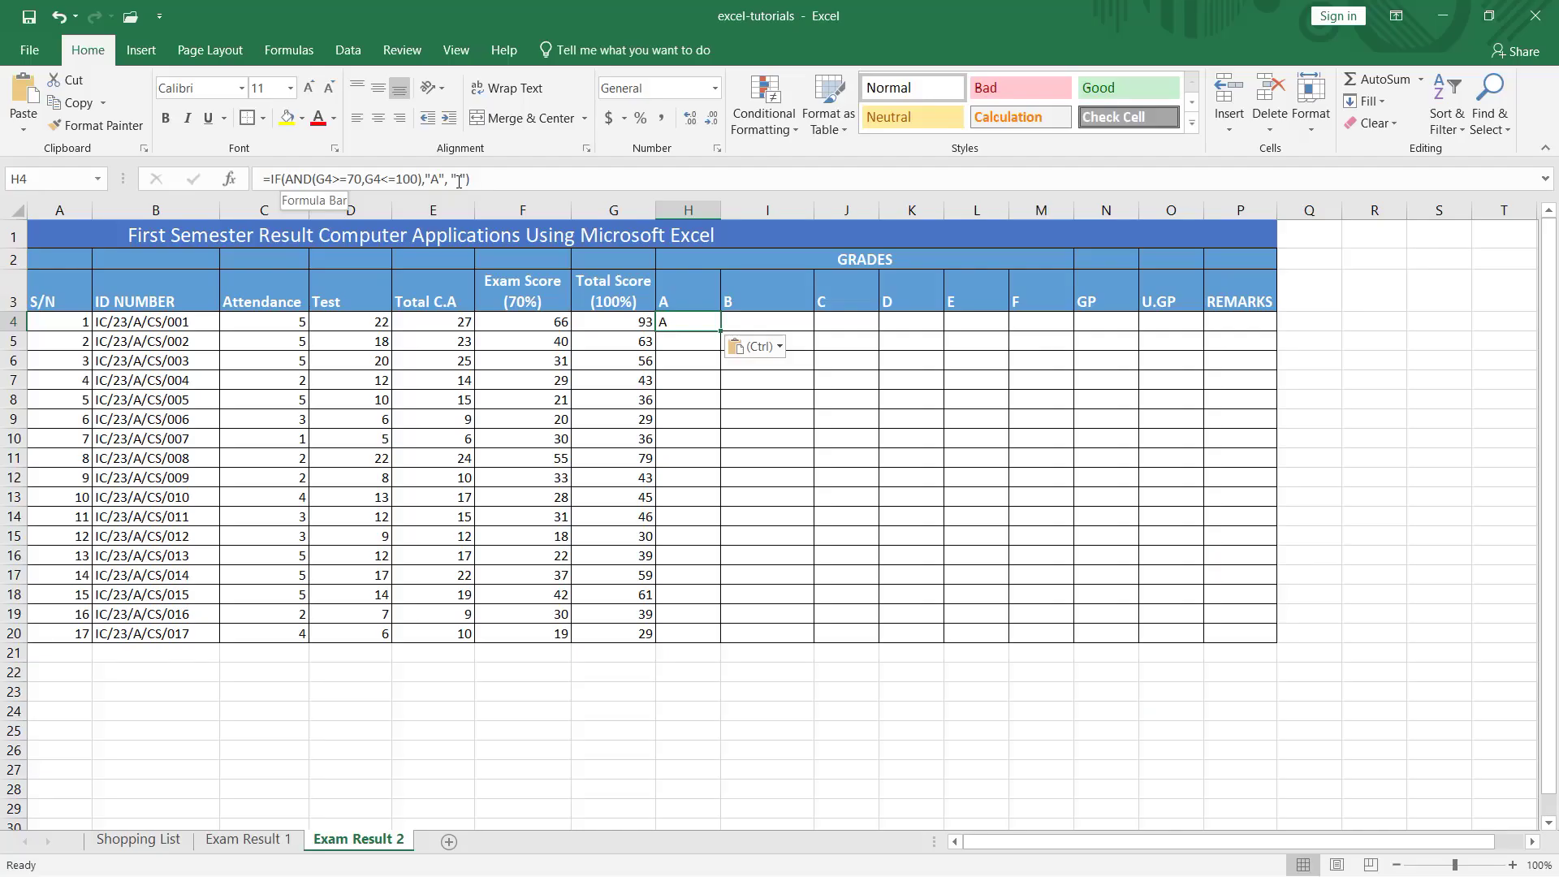
double_click(723, 331)
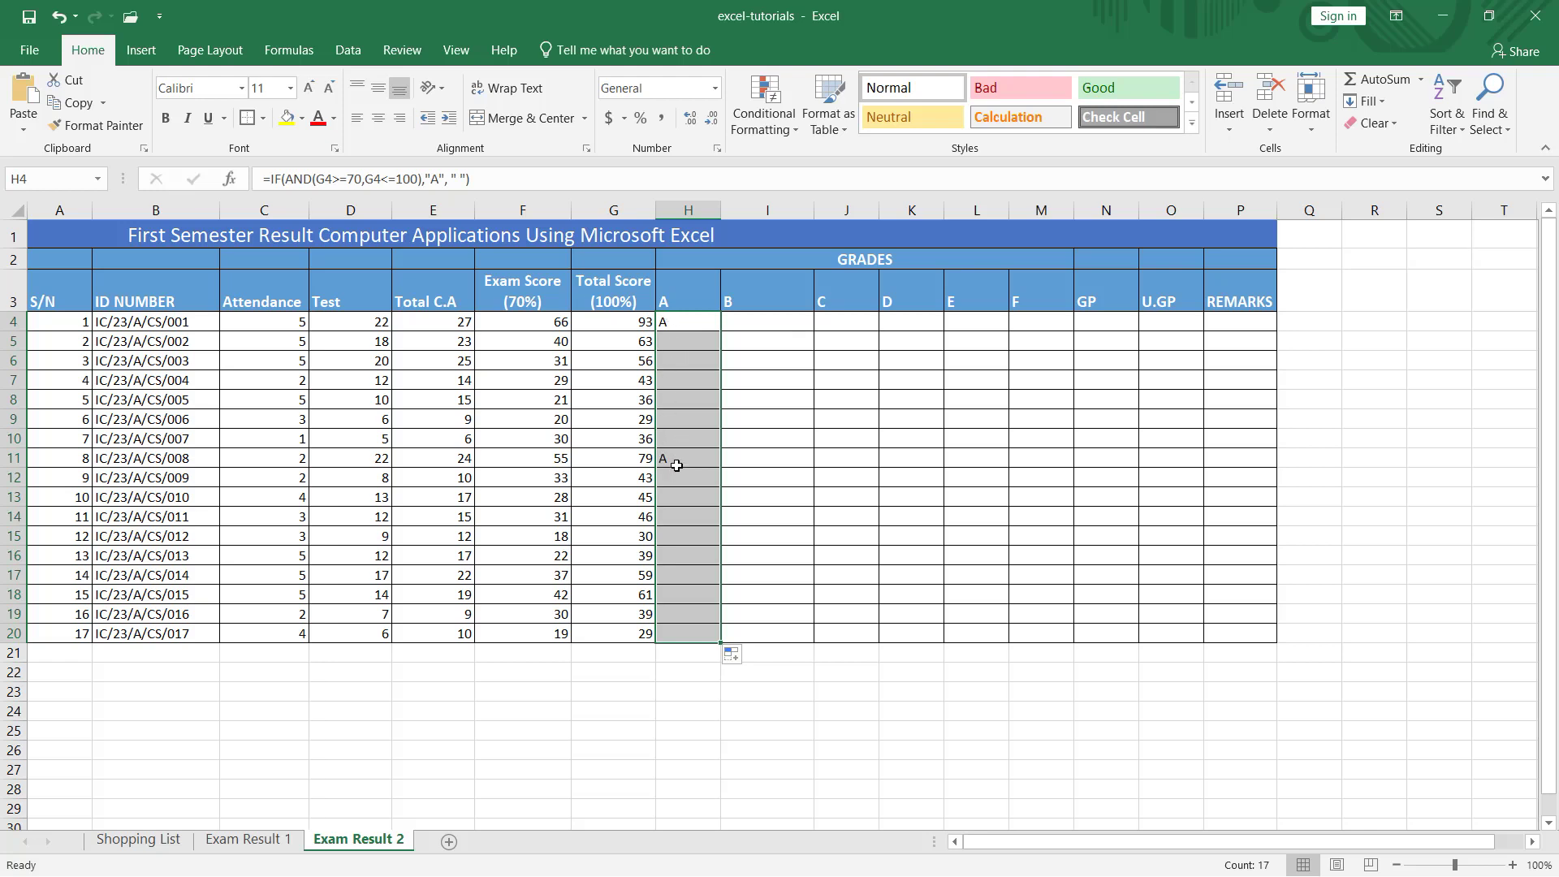
left_click(775, 324)
type("=(IF(AND(G4>=60,G4<=69),\"B\", \" \"))")
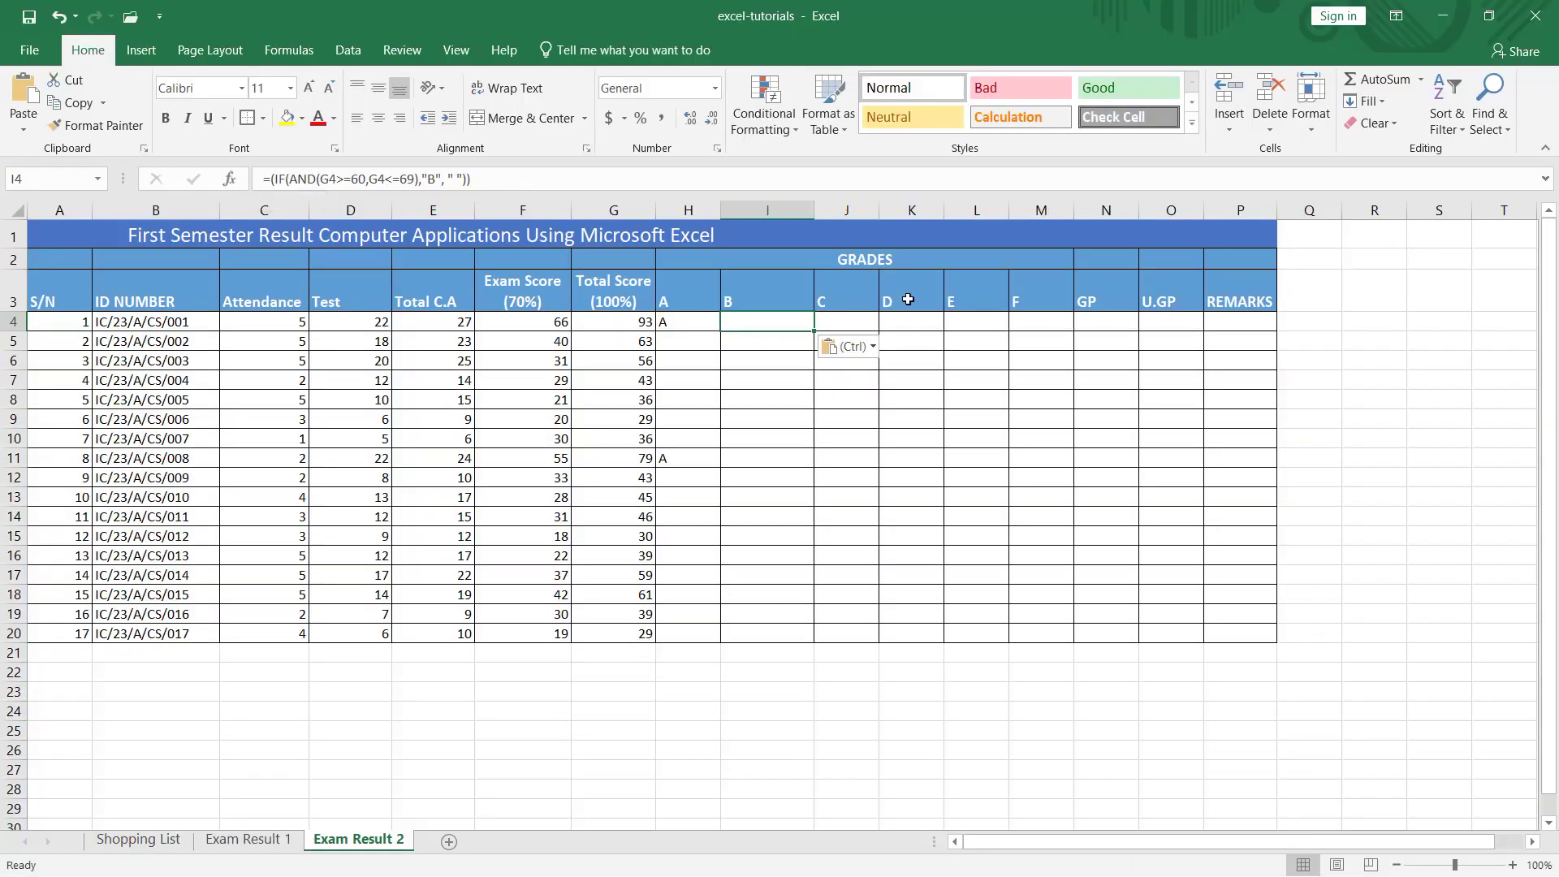
double_click(814, 329)
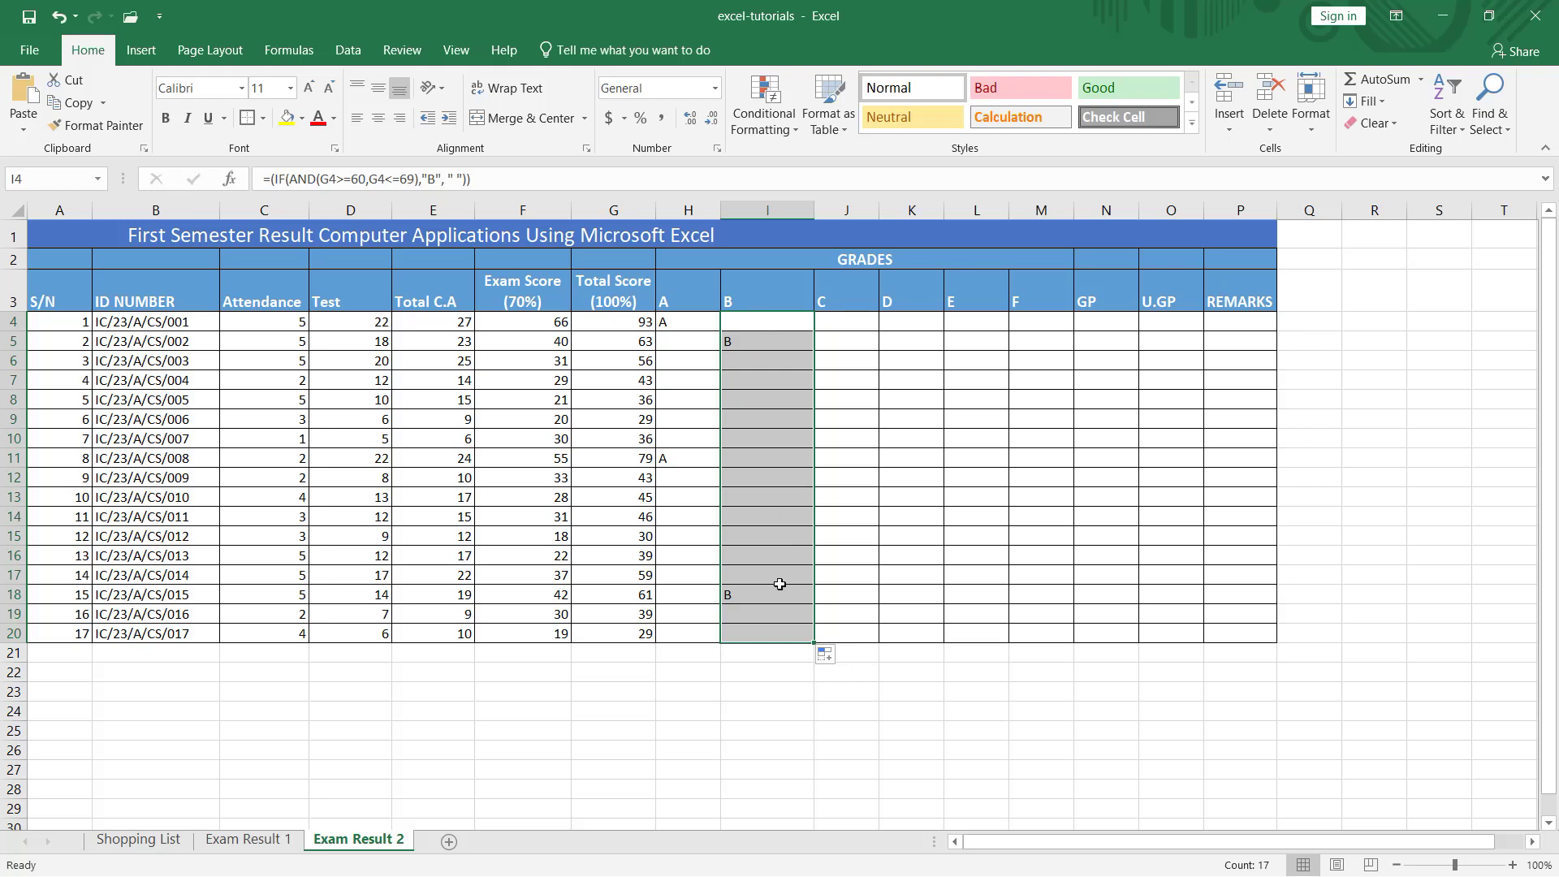
left_click(854, 322)
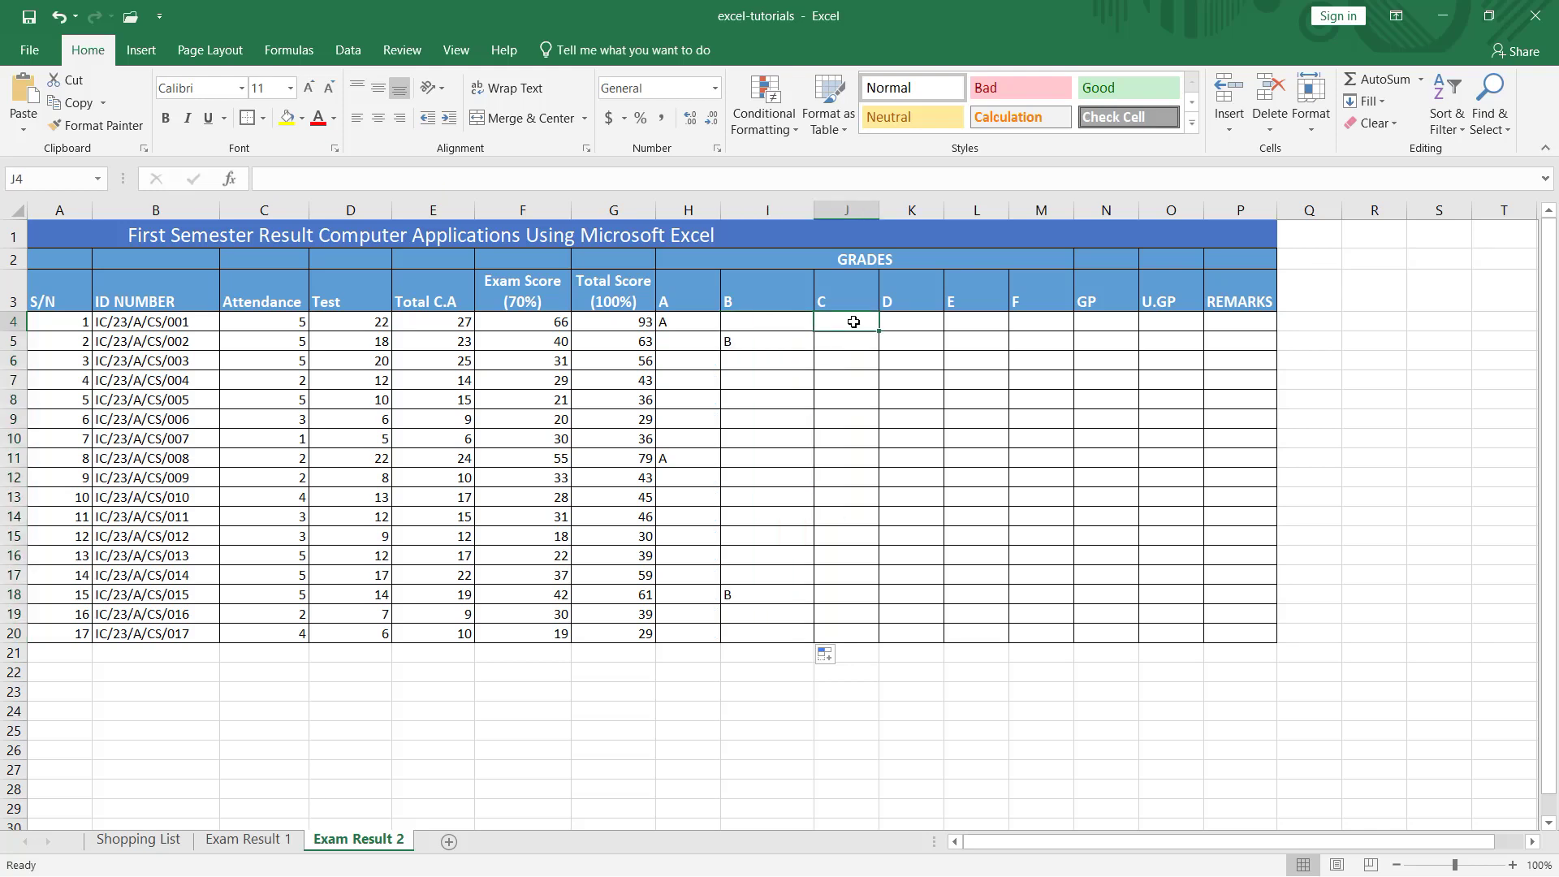
- Fill the C and D grade formulas down columns J and K, and paste the grade-point formula into N4
type("=IF(AND(G4>=50,G4<=59),\"C\", \" \")")
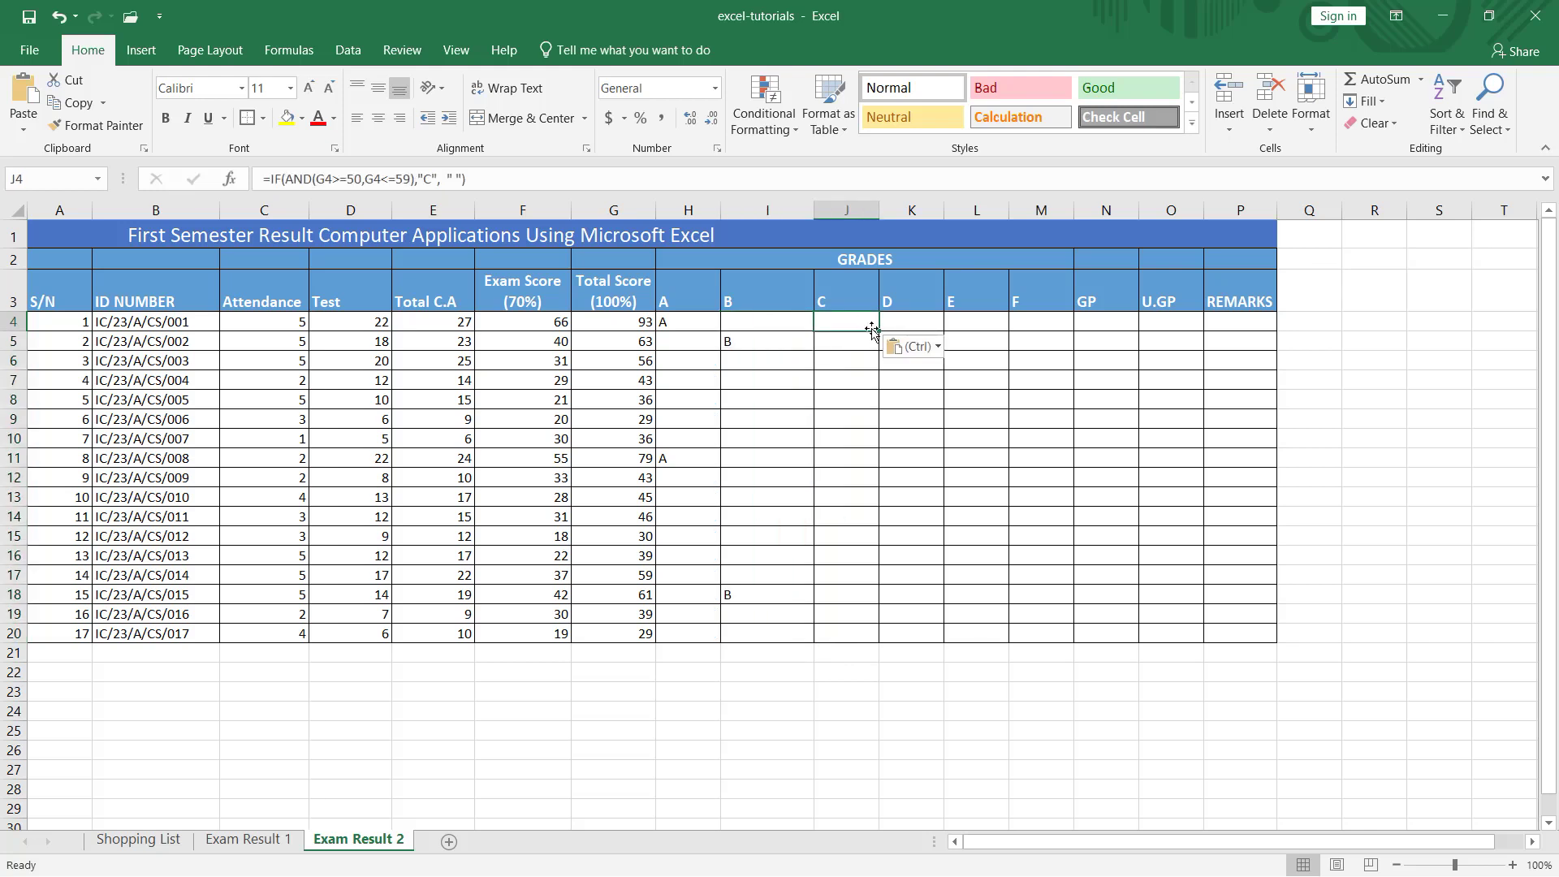
double_click(881, 329)
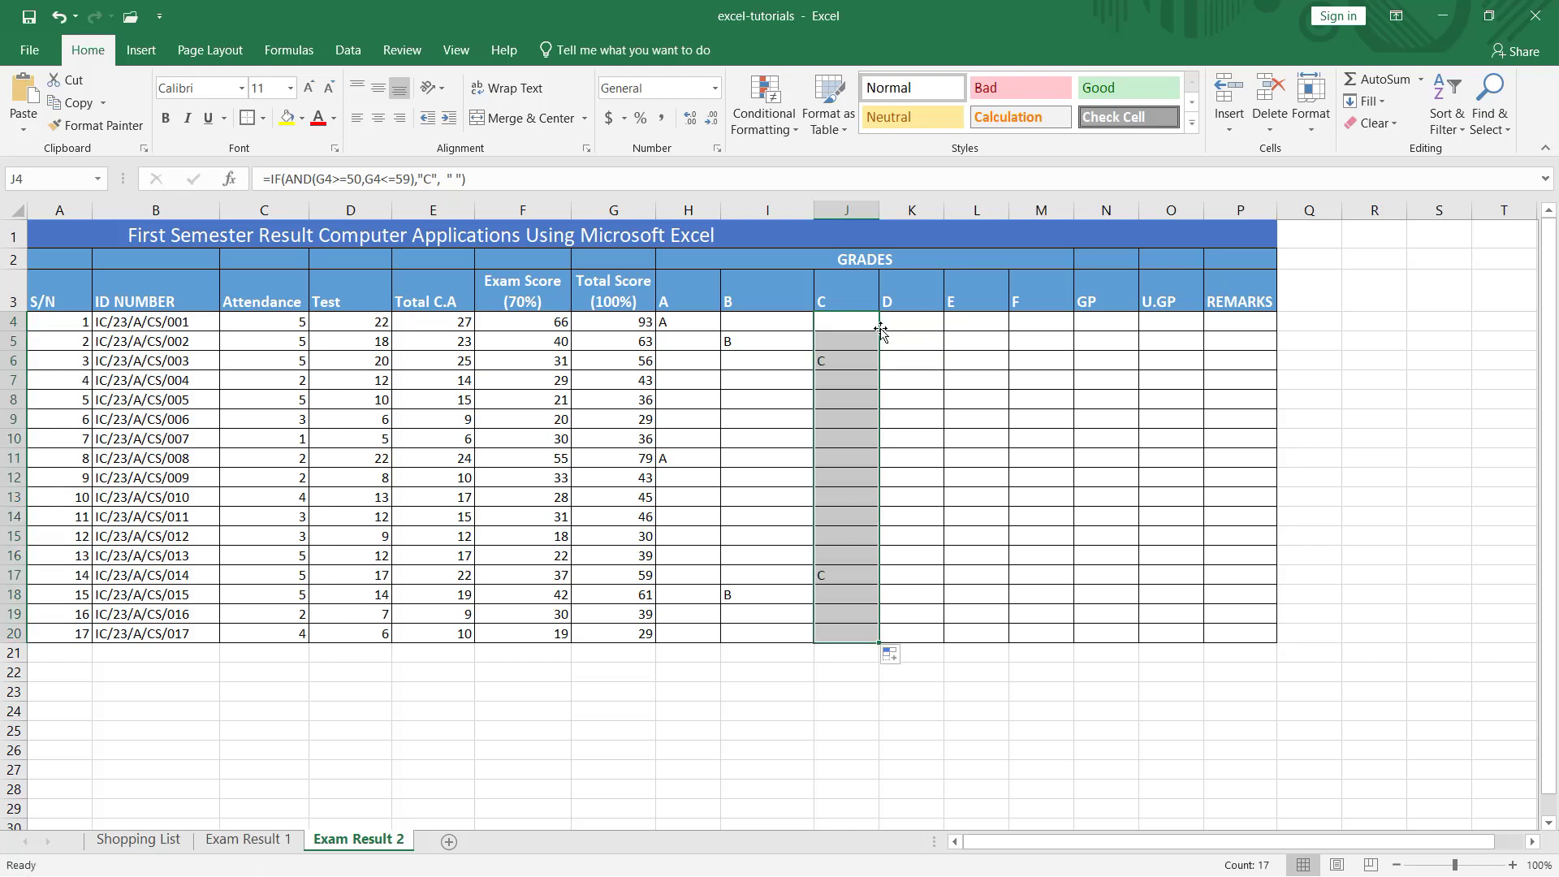
left_click(885, 327)
type("=IF(AND(G4>=45,G4<=49),\"D\", \" \")")
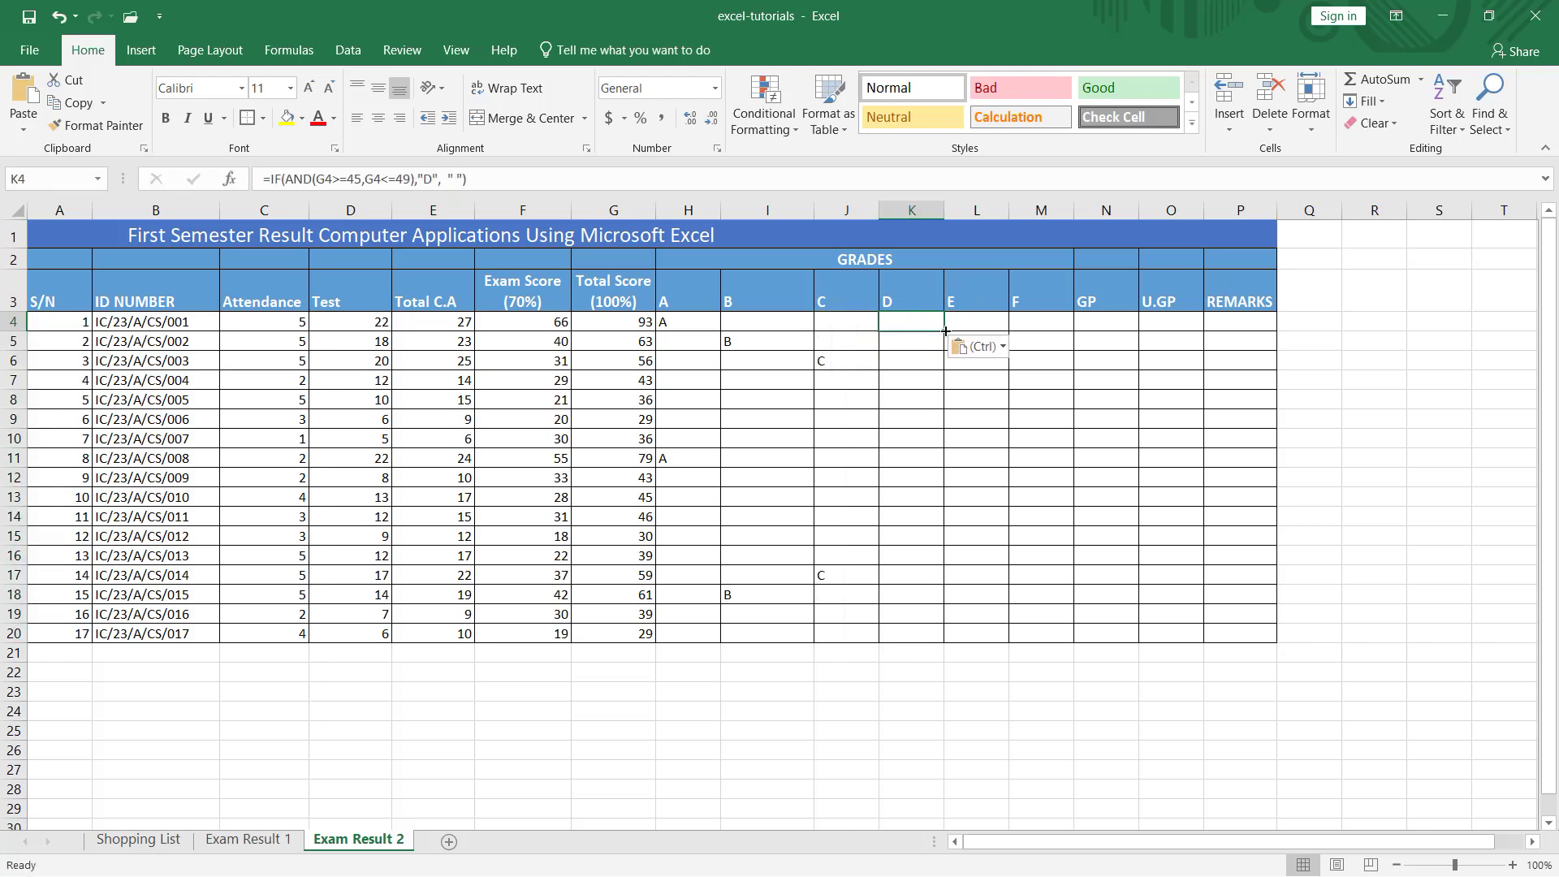
double_click(945, 331)
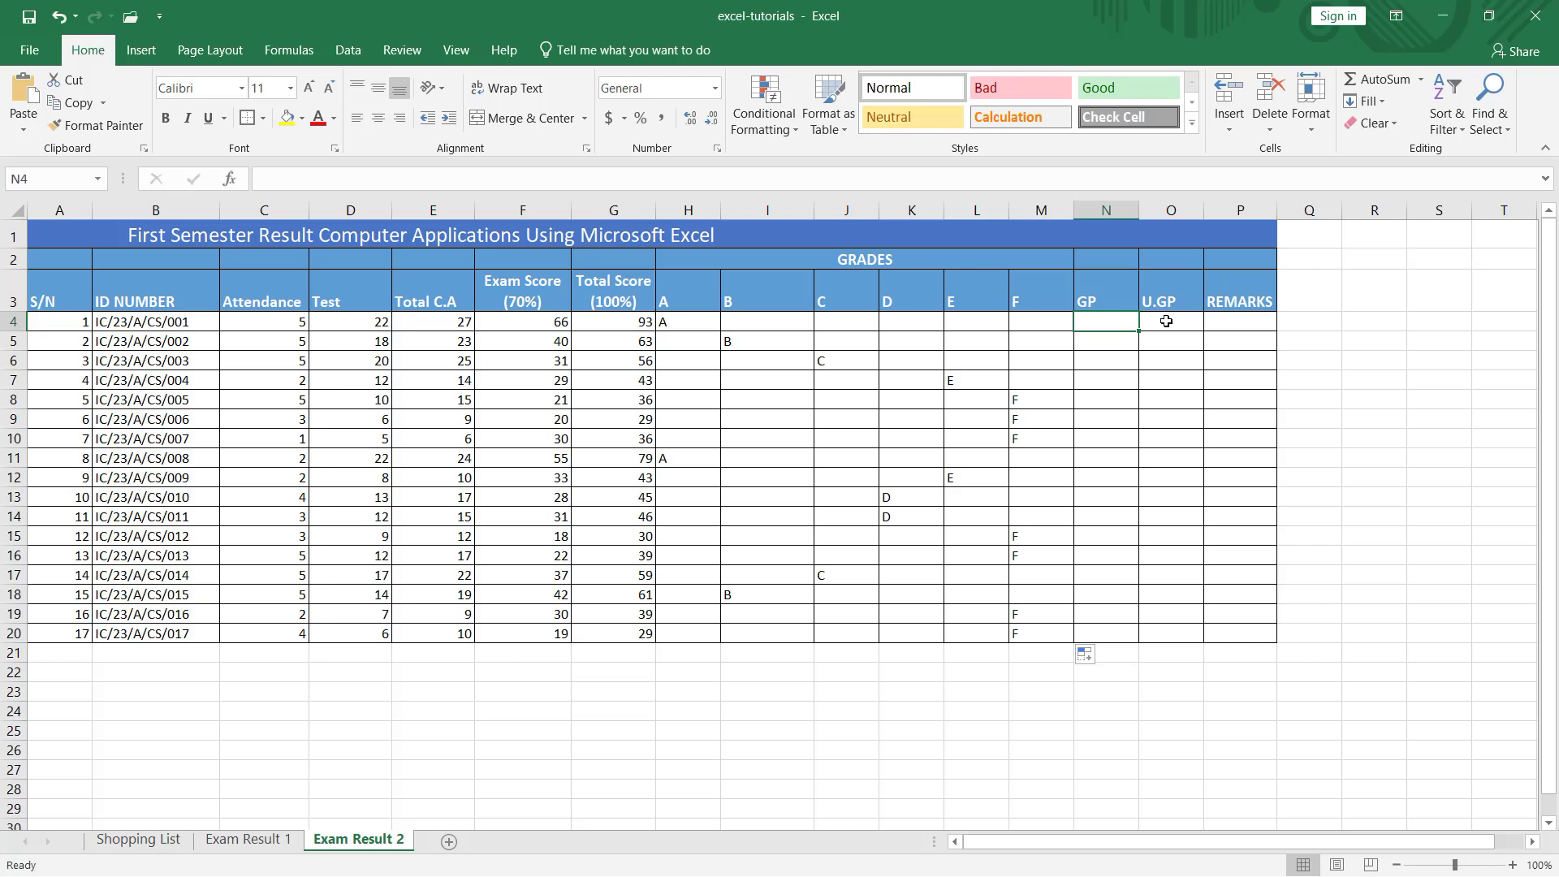
type("=IF(AND(G4>=70,G4<=100),\"5\",IF(AND(G4>=60,G4<=69),\"4\",IF(AND(G4>=50,G4<=59),\"3\",IF(AND(G4>=45,G4<=49),\"2\",IF(AND(G4>=40,G4<=44),\"1\",IF((G4<=39),\"0\",))))))")
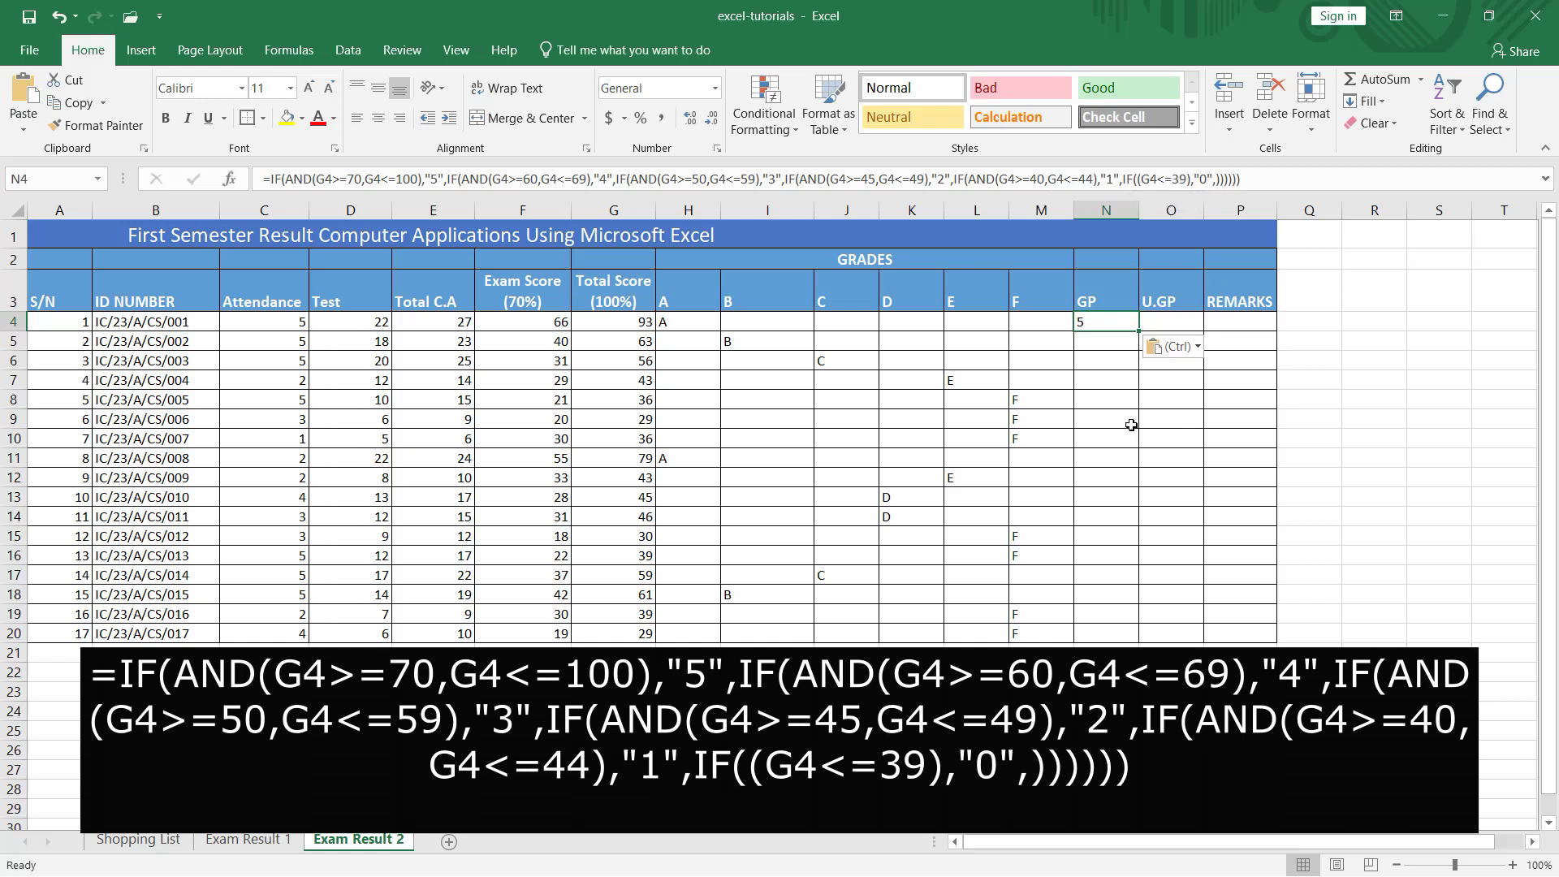
- Copy the nested IF grade-point formula from N4 down to N20 for all 17 students
double_click(1138, 329)
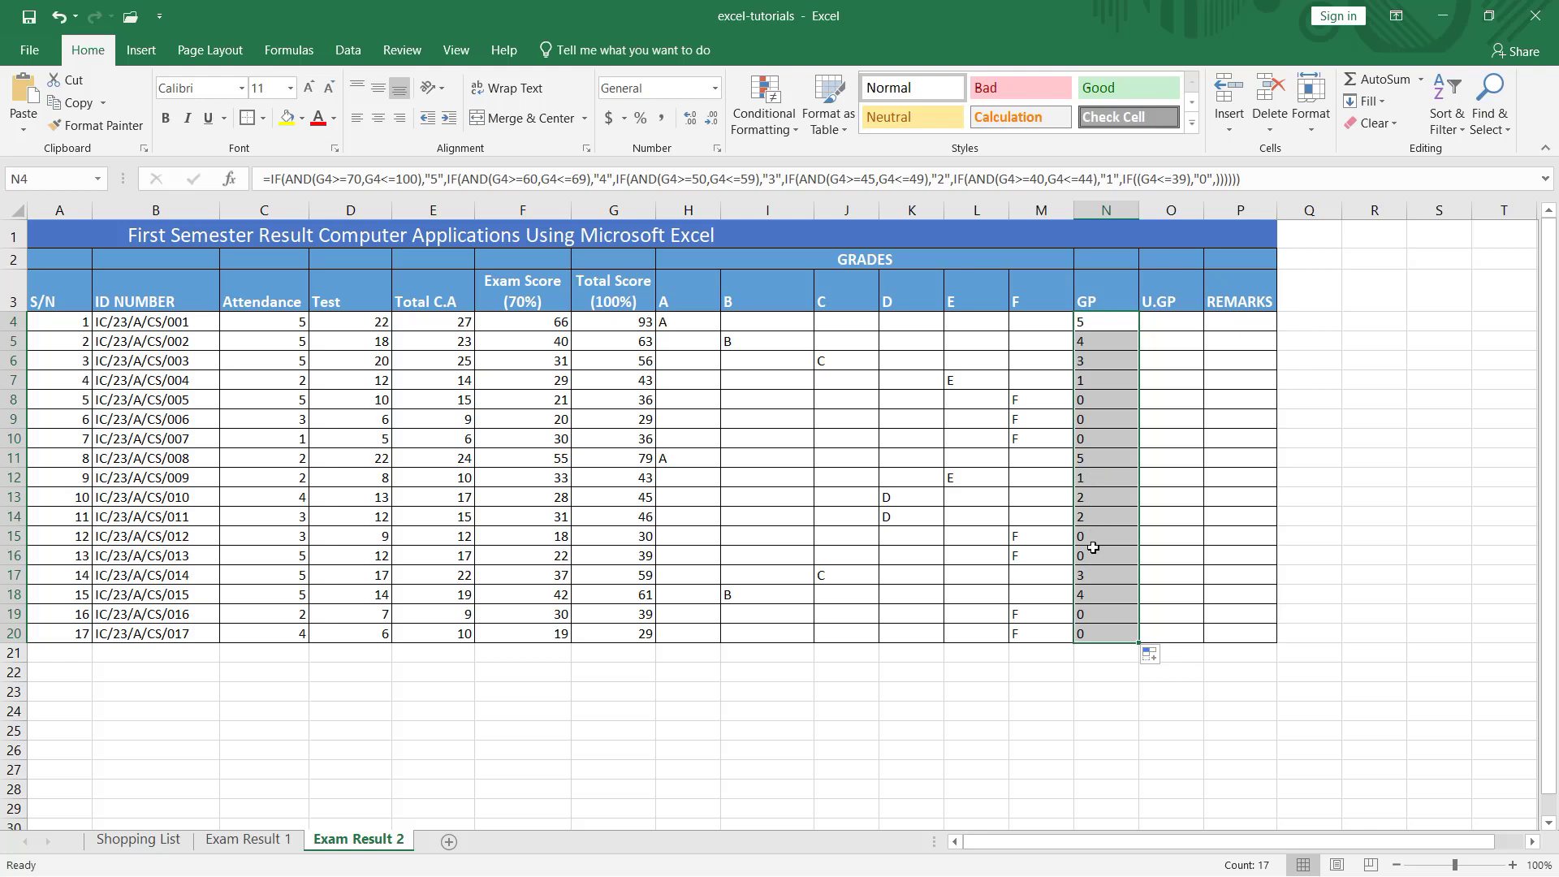
left_click(1169, 323)
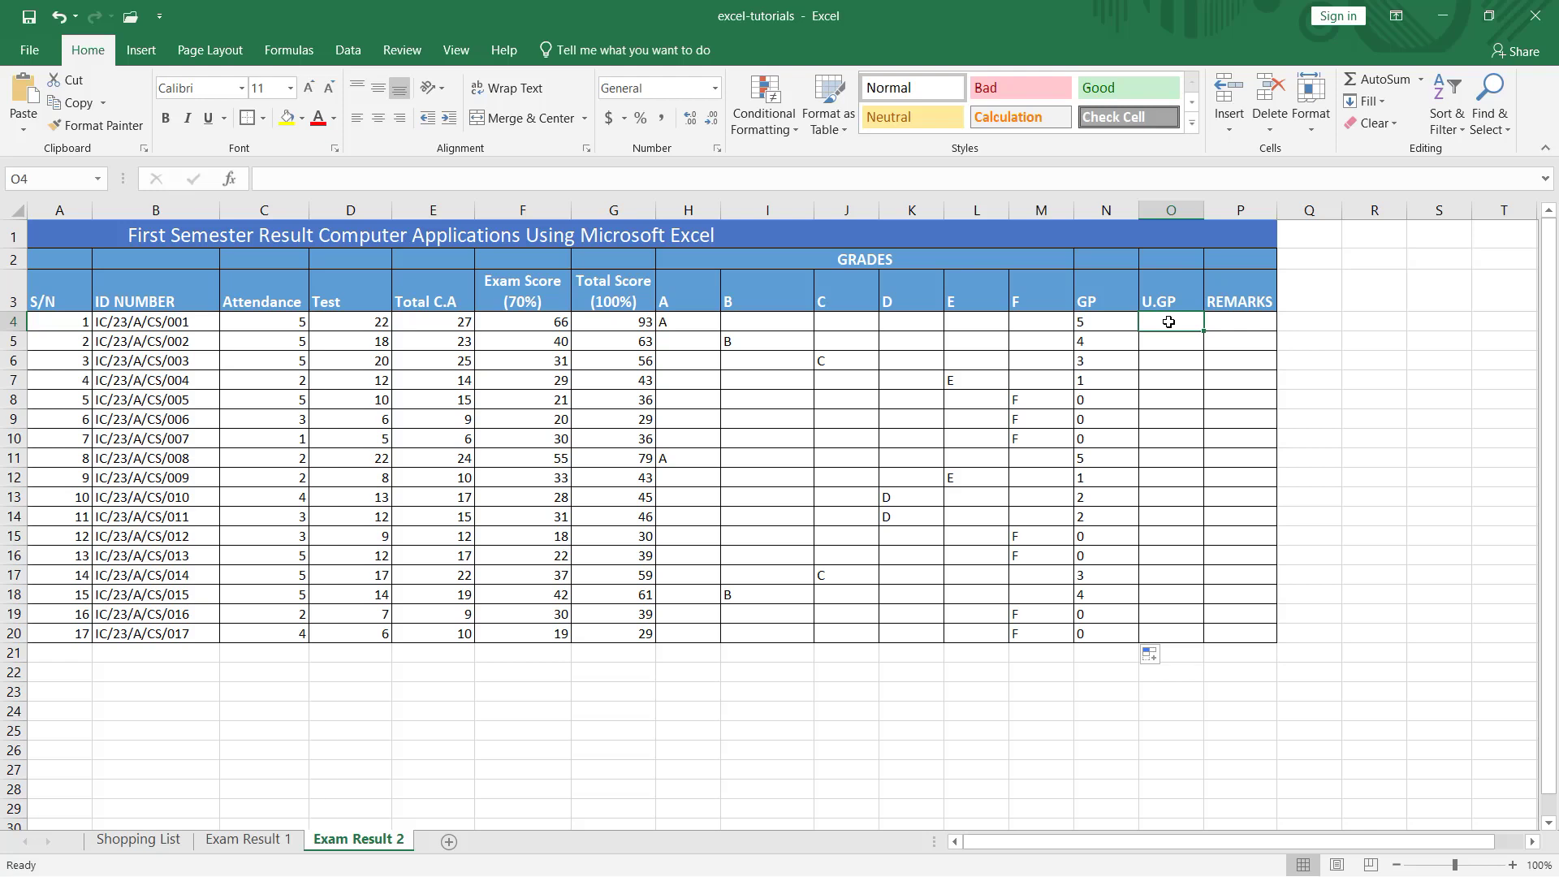
- Enter =N4*2 in O4 and fill it down to O20 to double each student's GP
type("=")
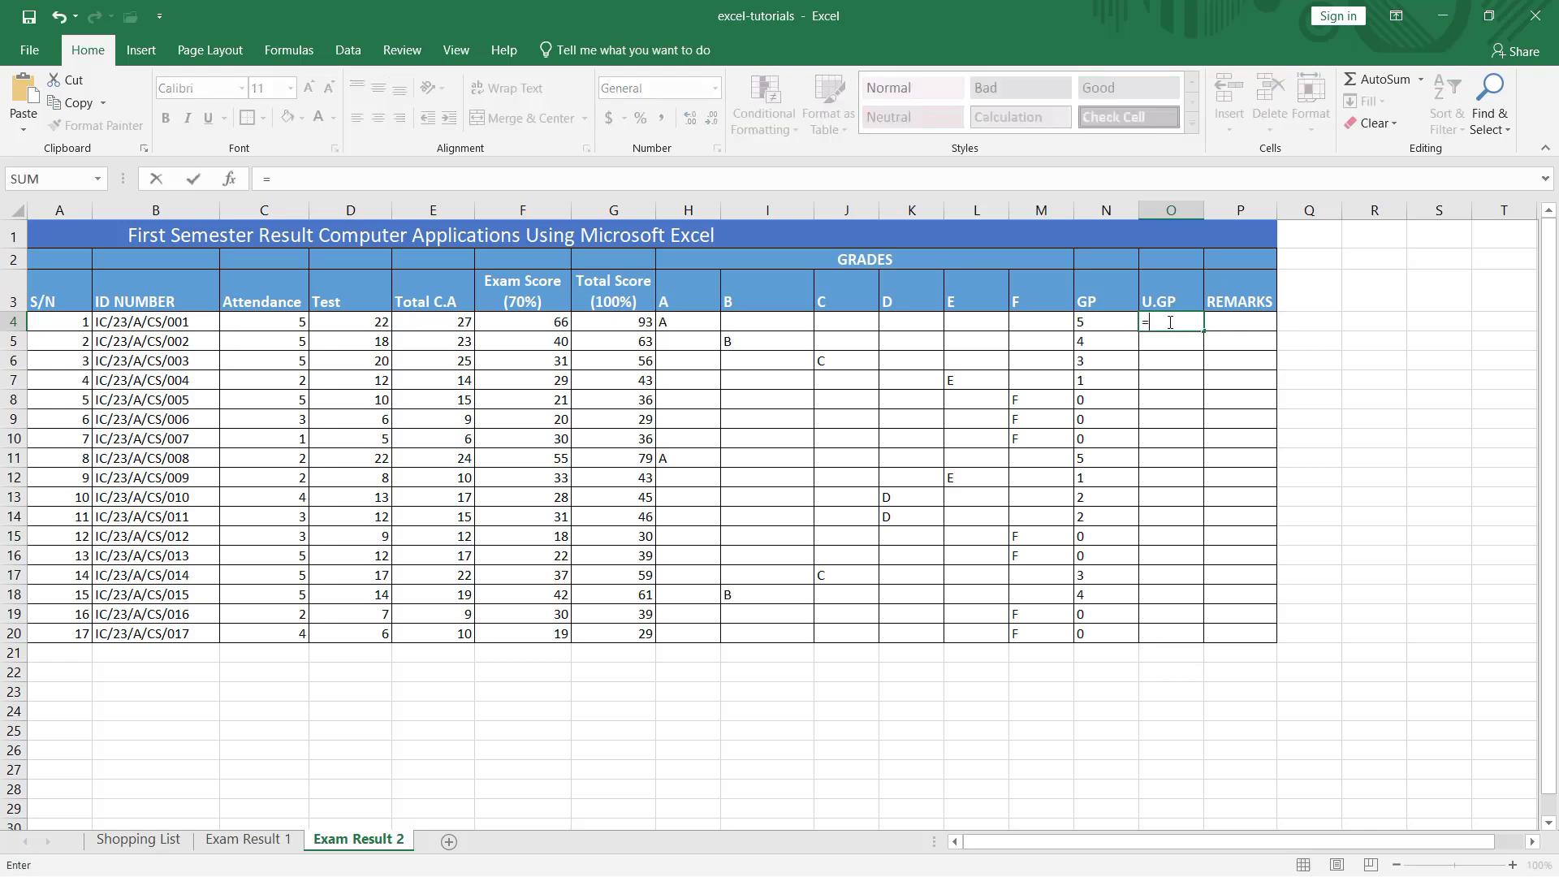
type("N")
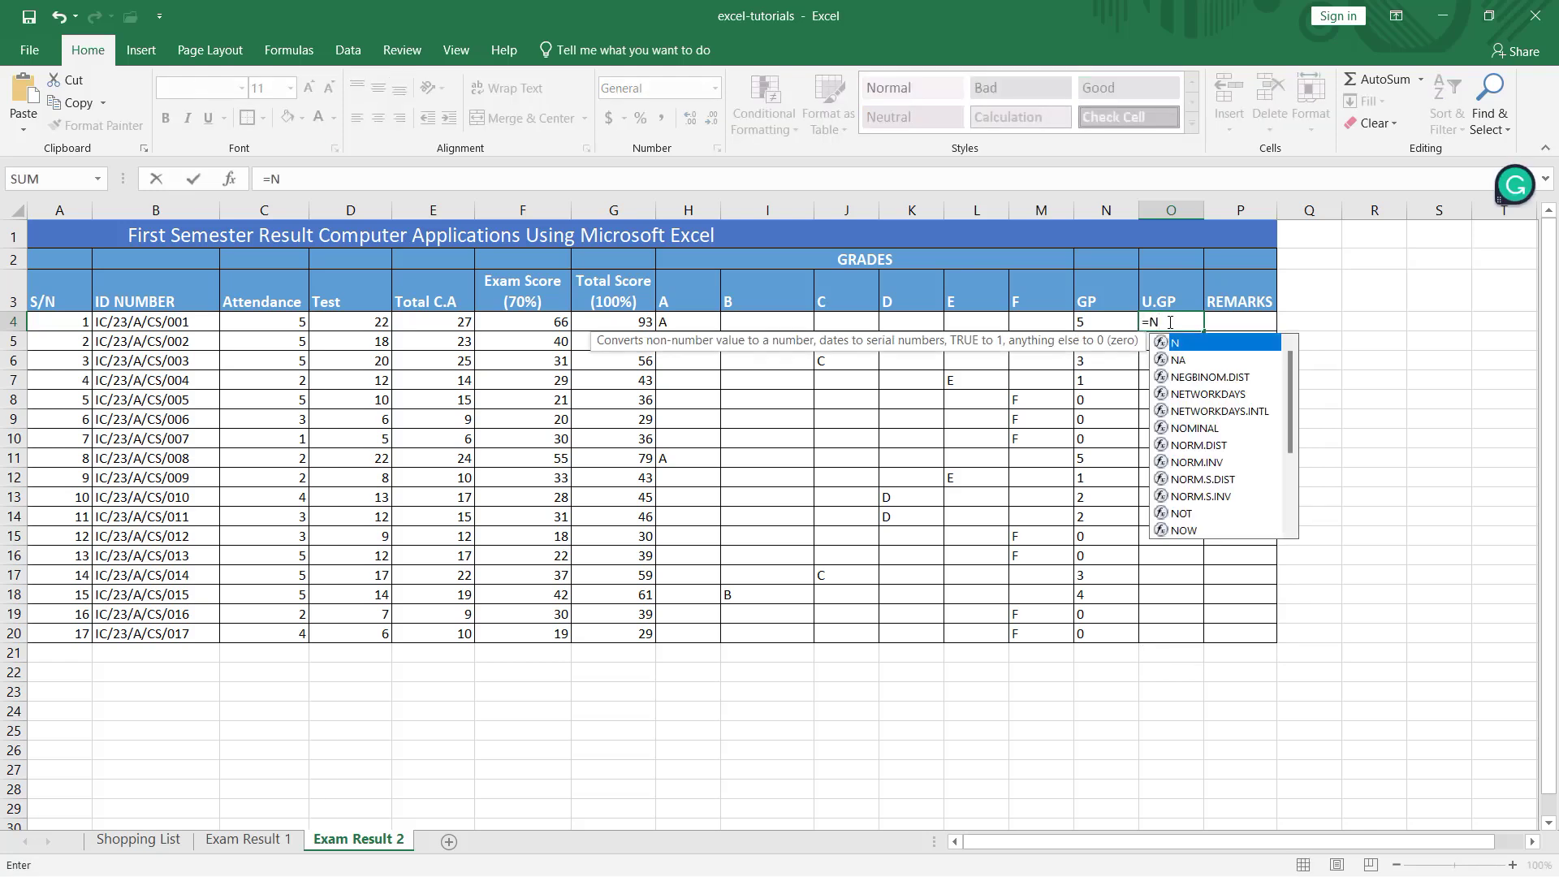
type("4")
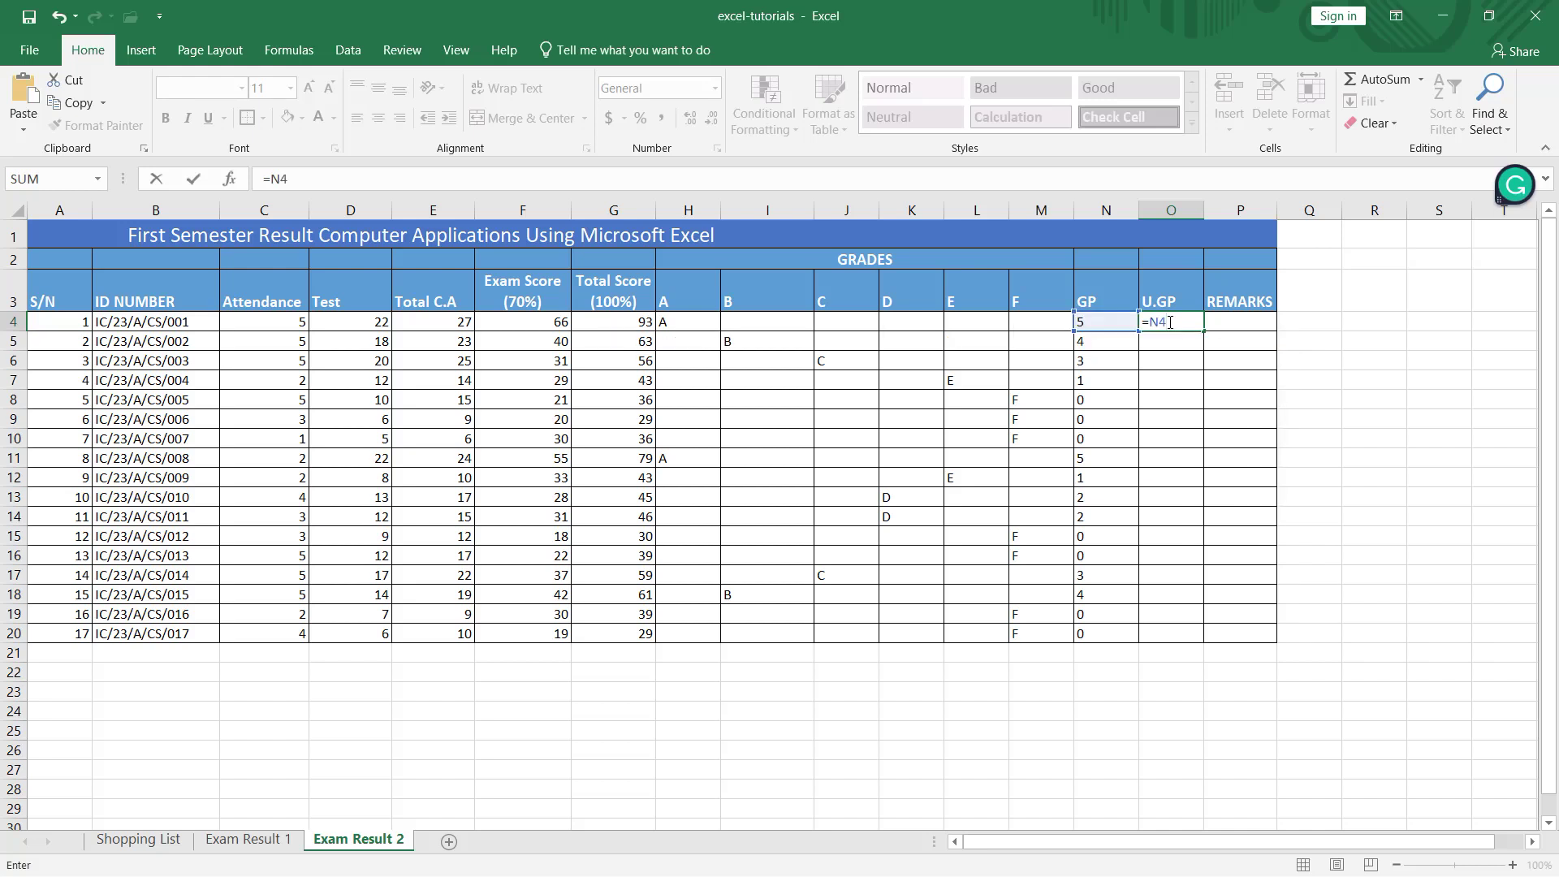
type("*")
type("2")
key("Return")
left_click(1160, 323)
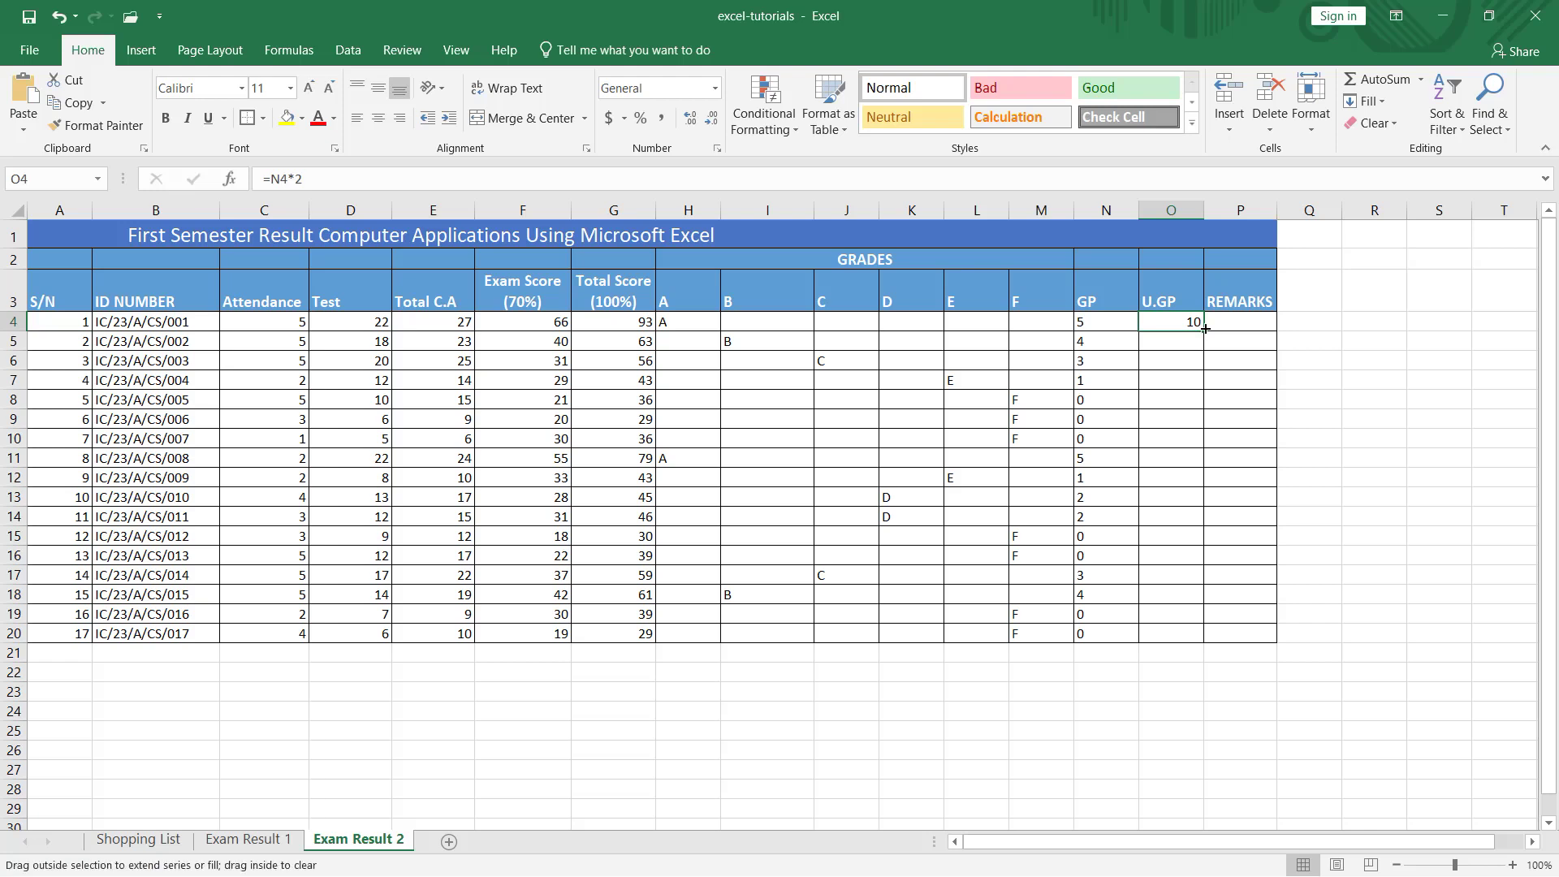
double_click(1205, 328)
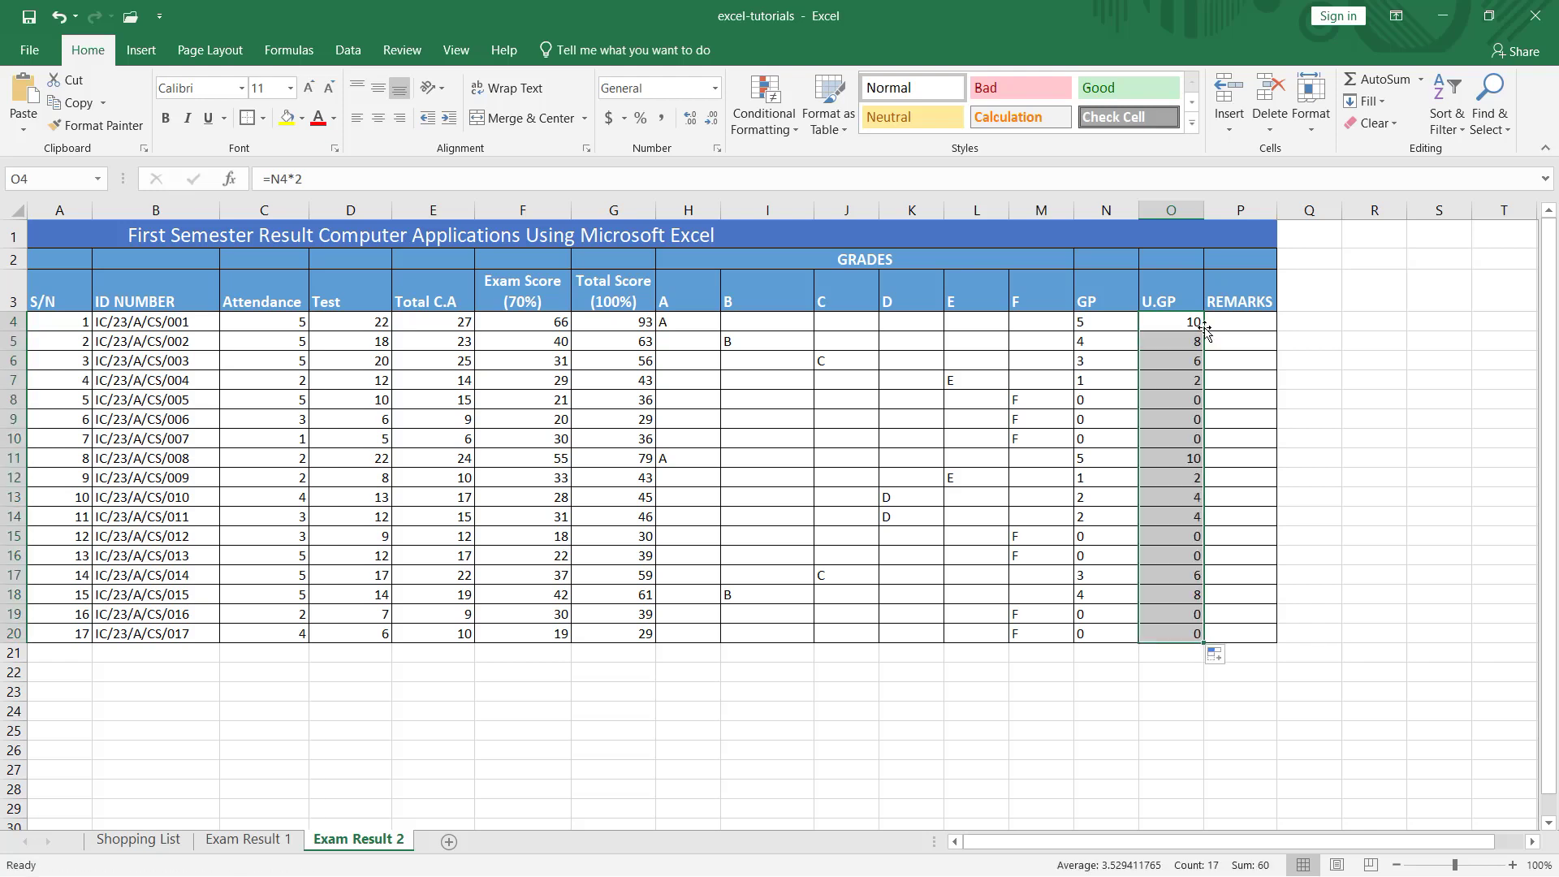
left_click(1241, 324)
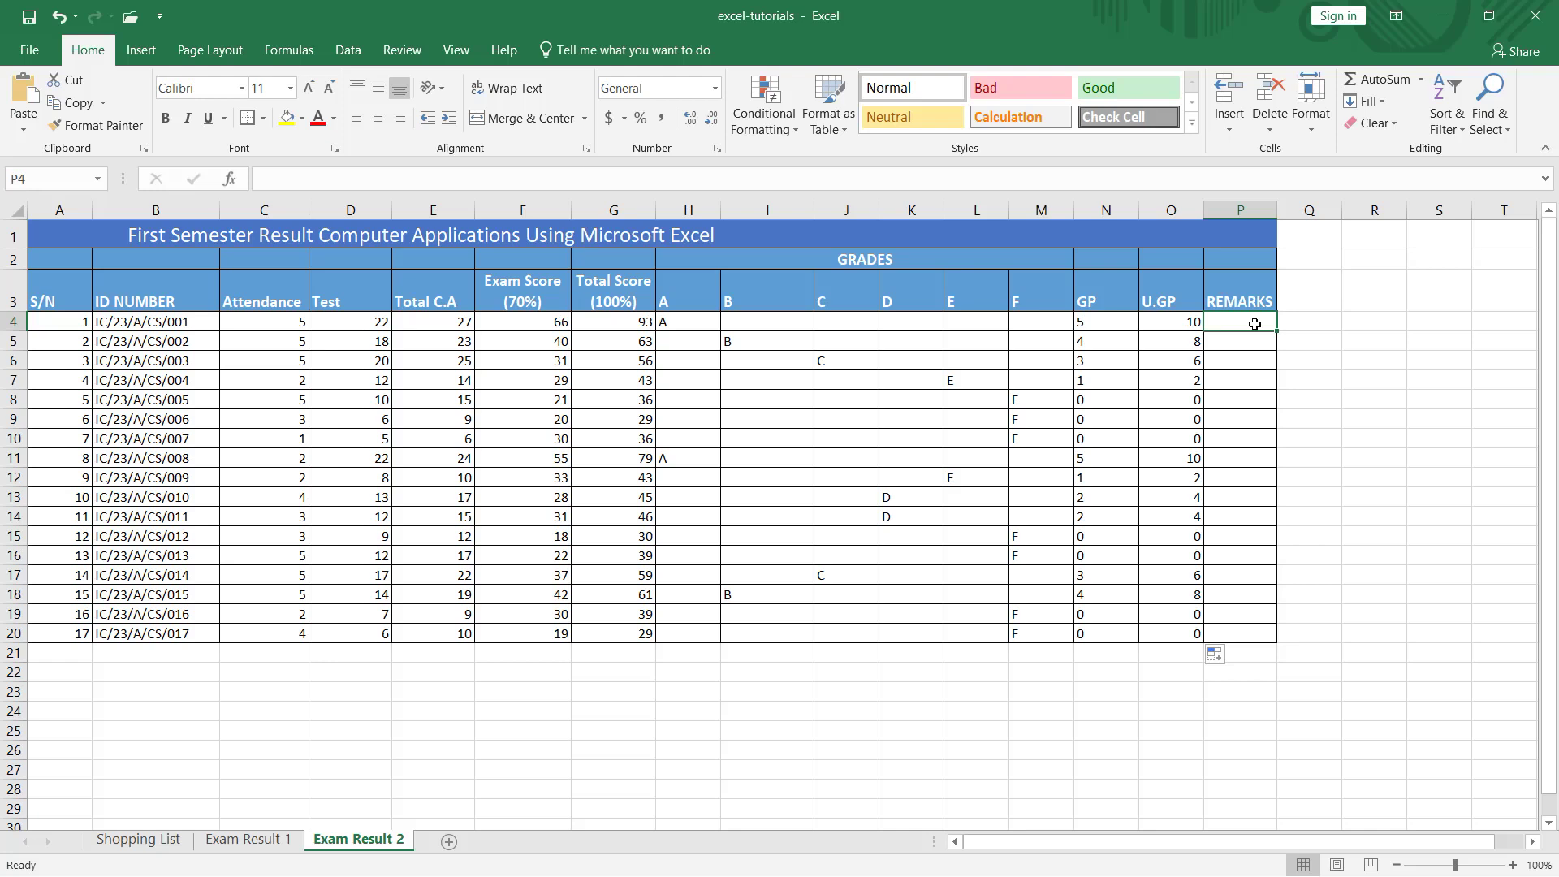
- Enter =IF(G4>39,"PASS","FAIL") in P4 and fill the remarks down to P20
type("=IF")
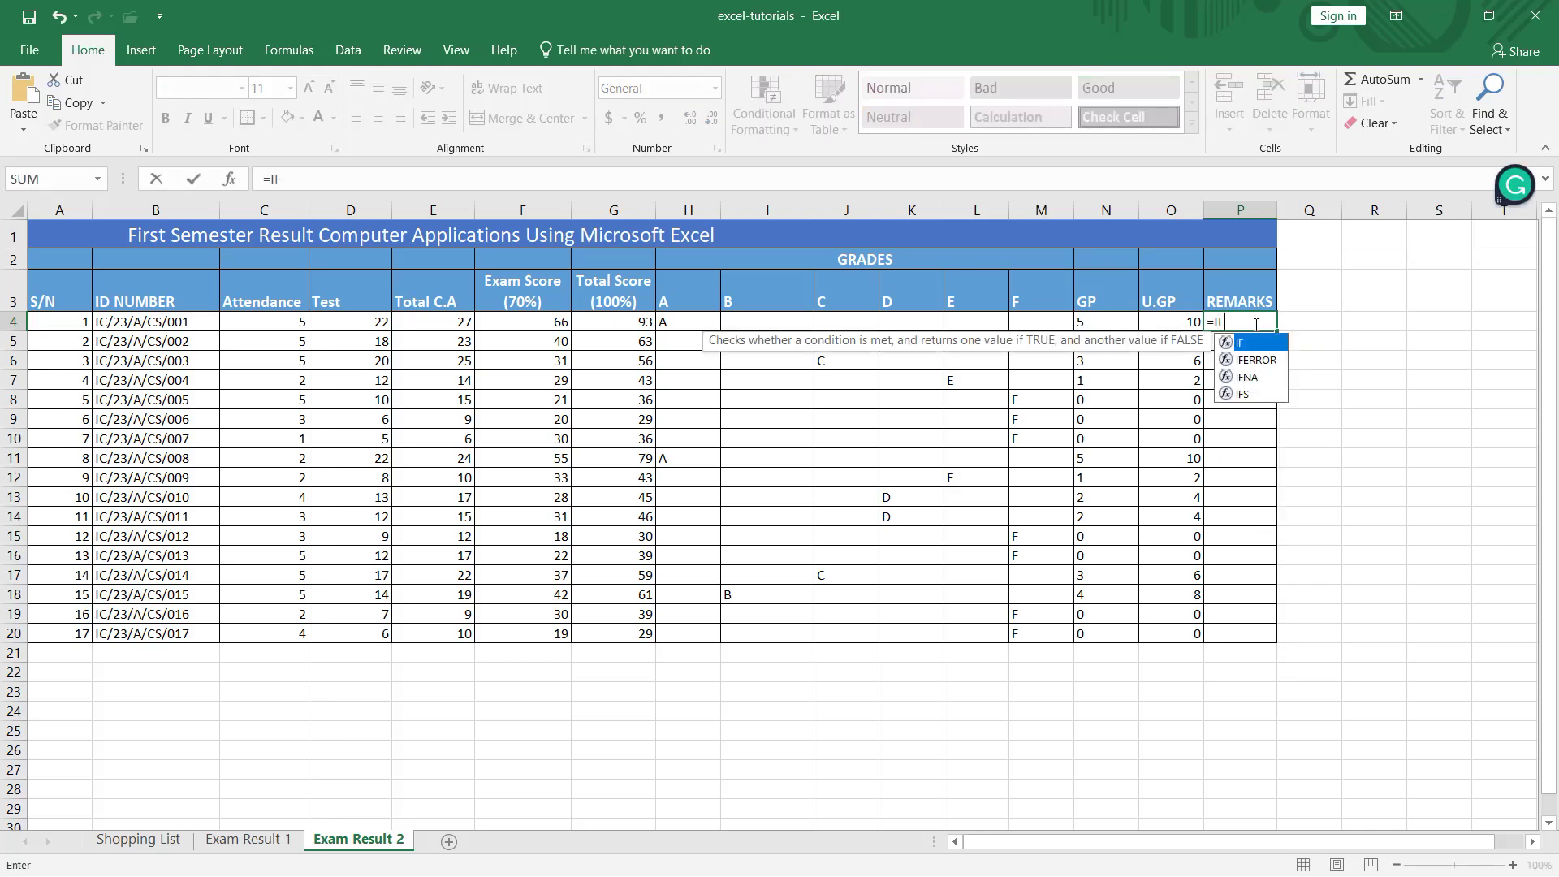
type("(")
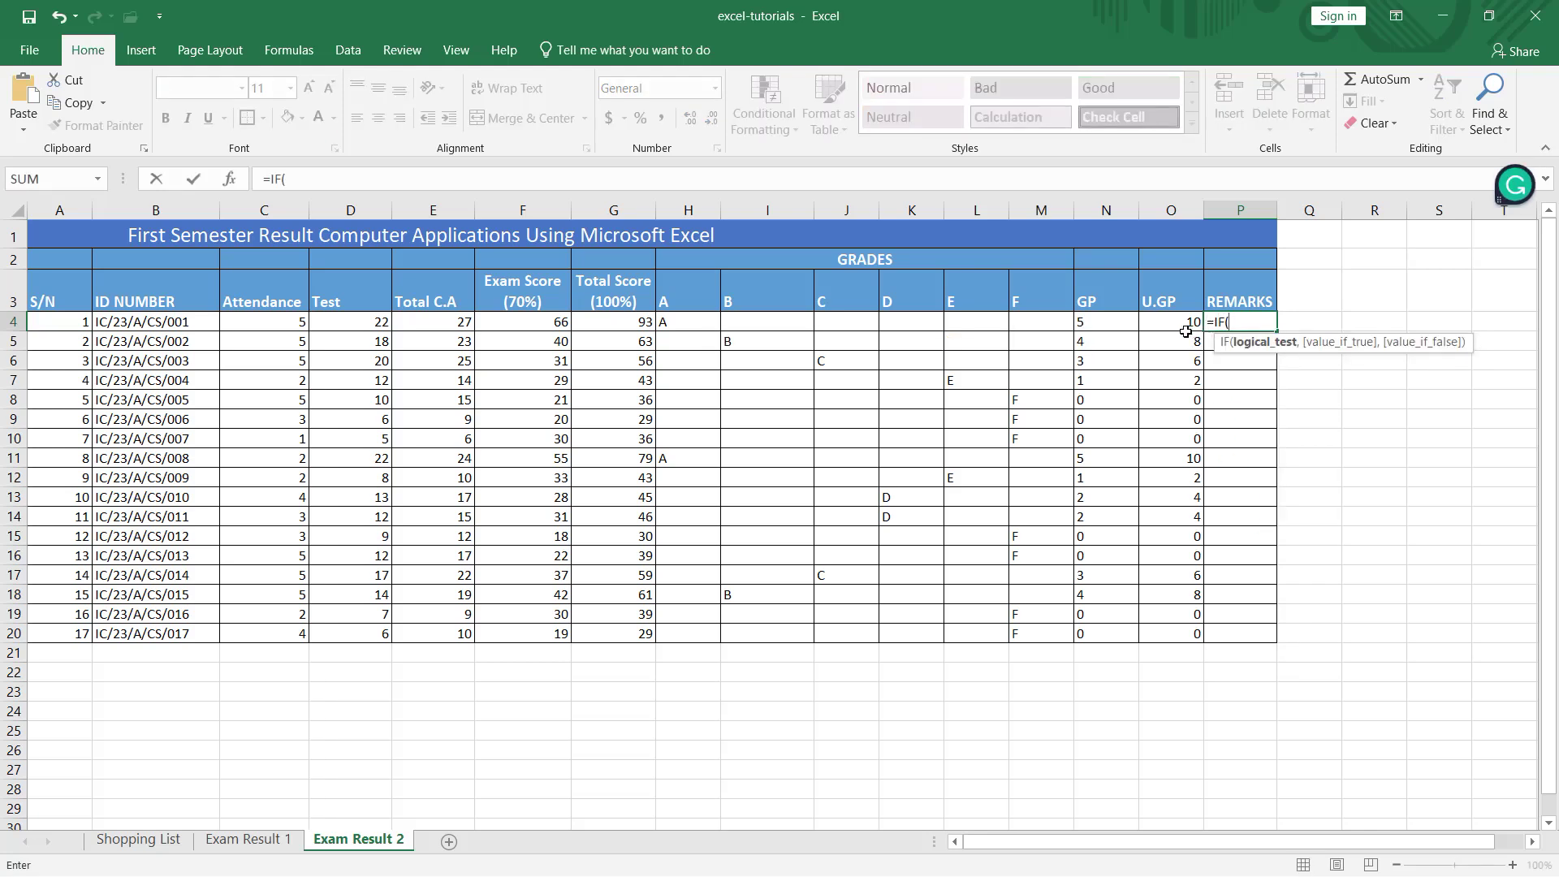
left_click(637, 325)
type("> ")
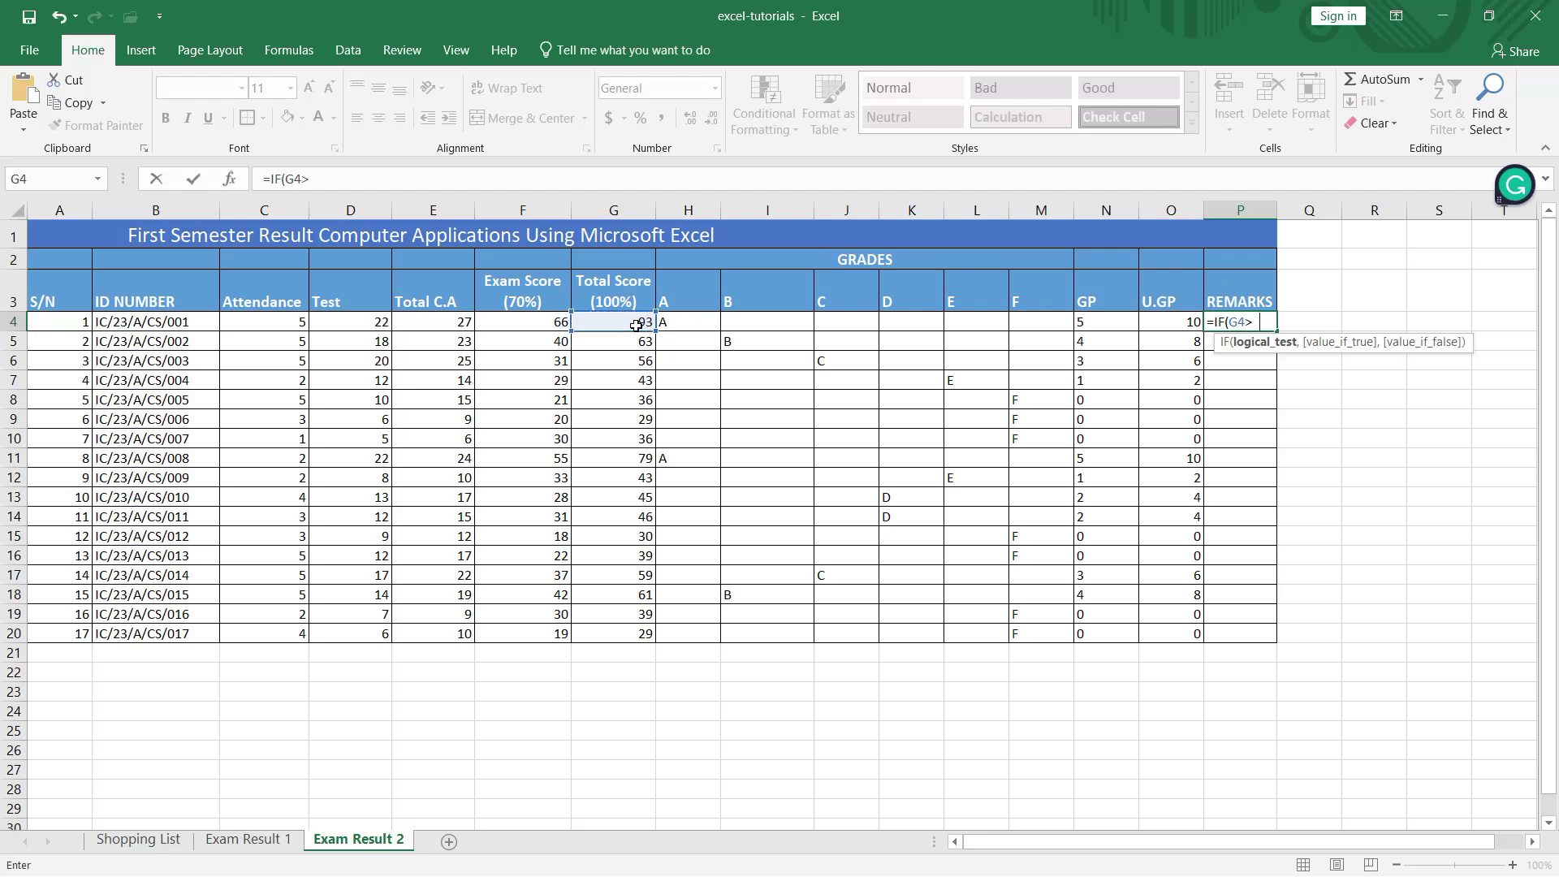
type("39,\"PASS")
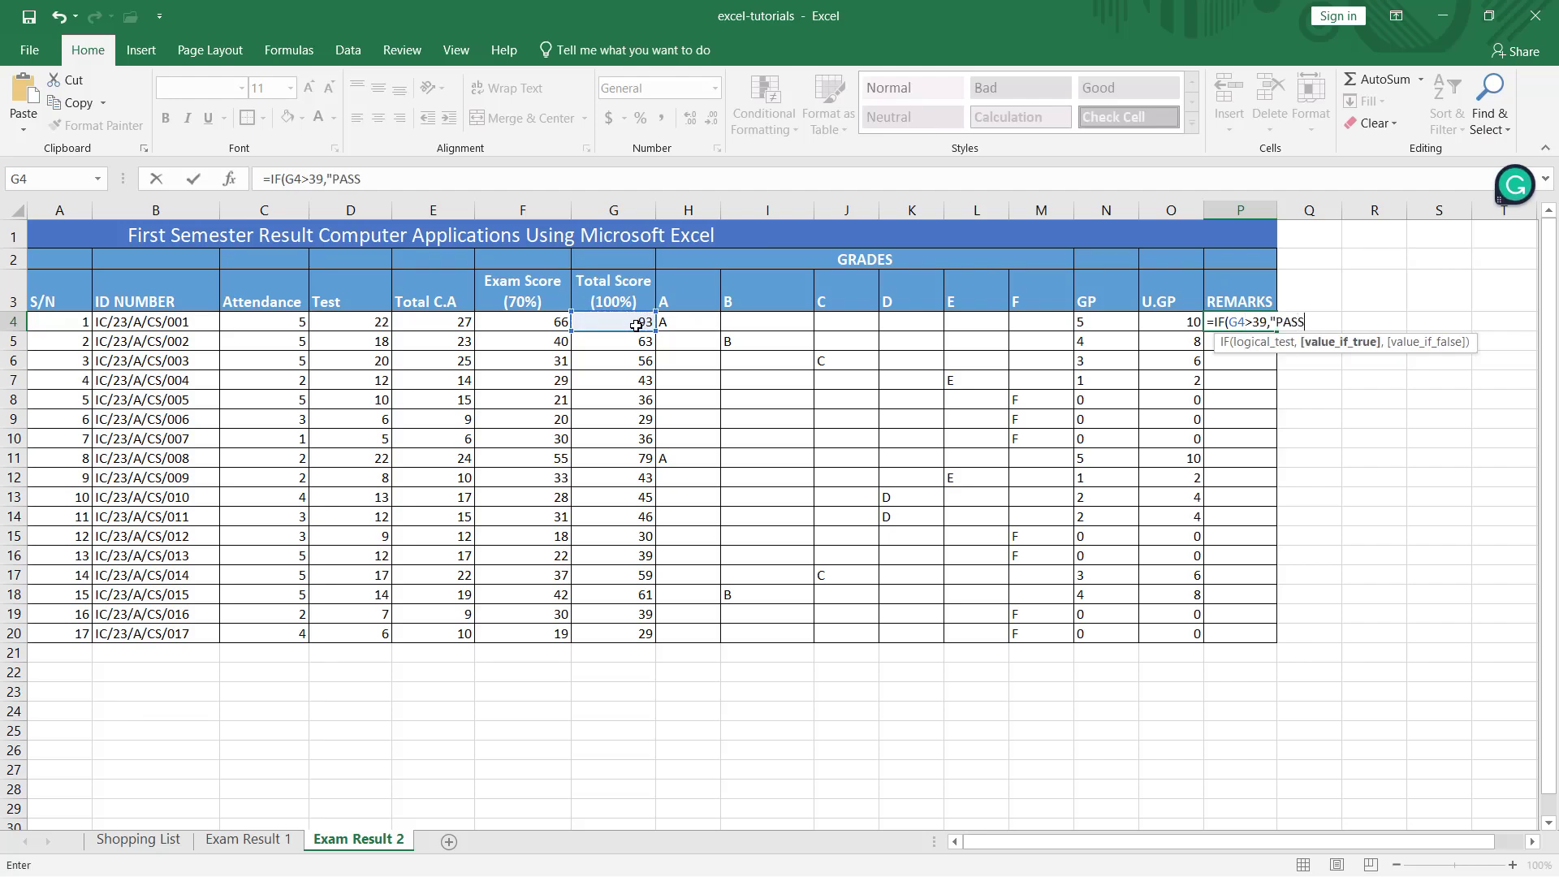
type("\"")
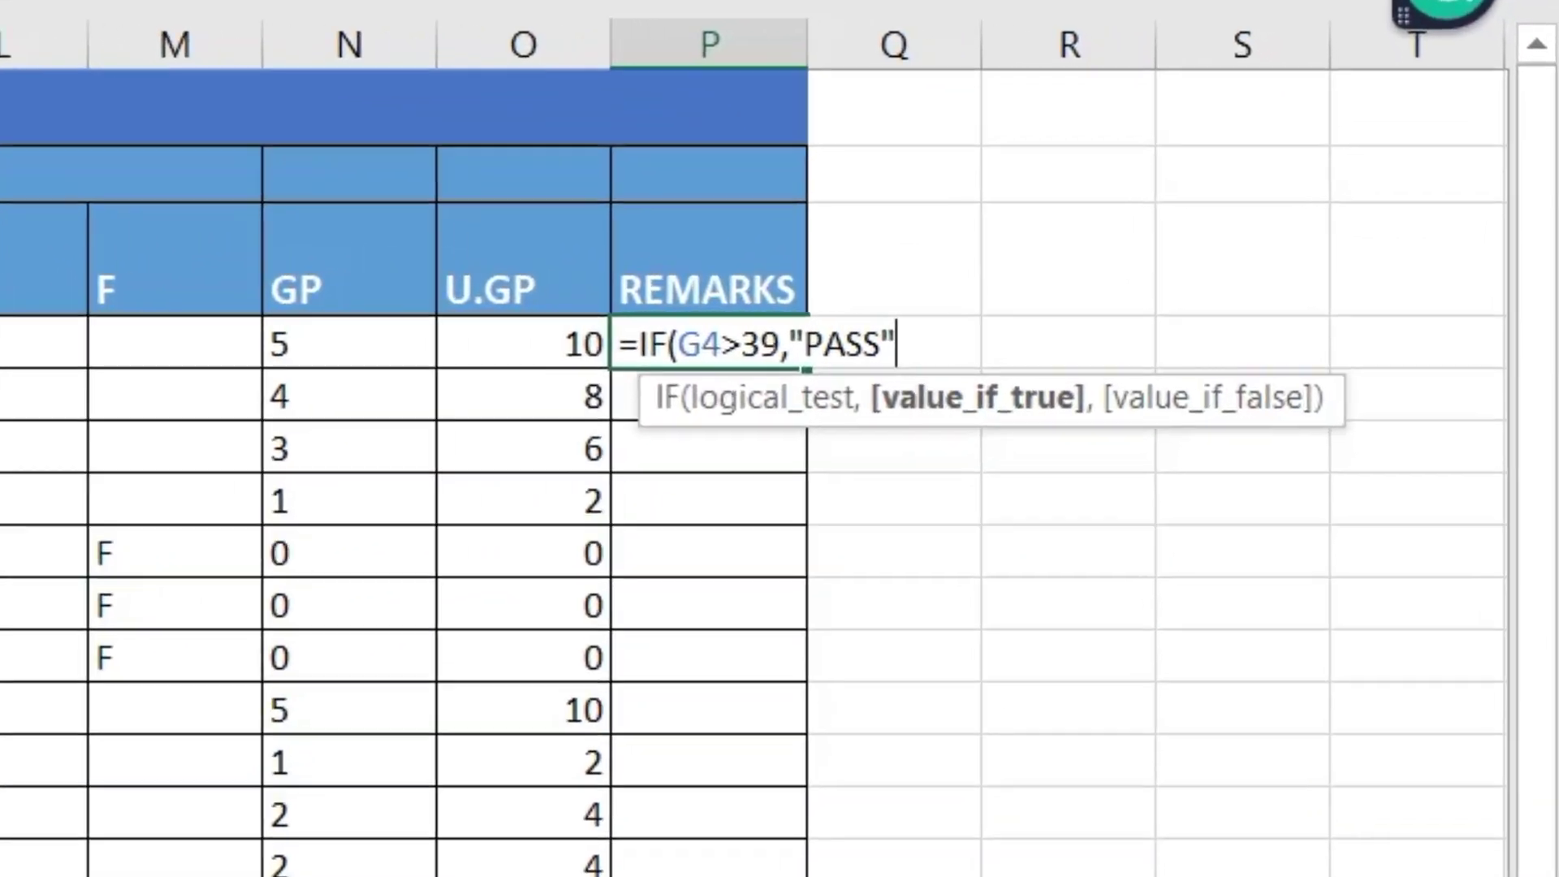
type(",")
type("\"FAIL\"")
key("Return")
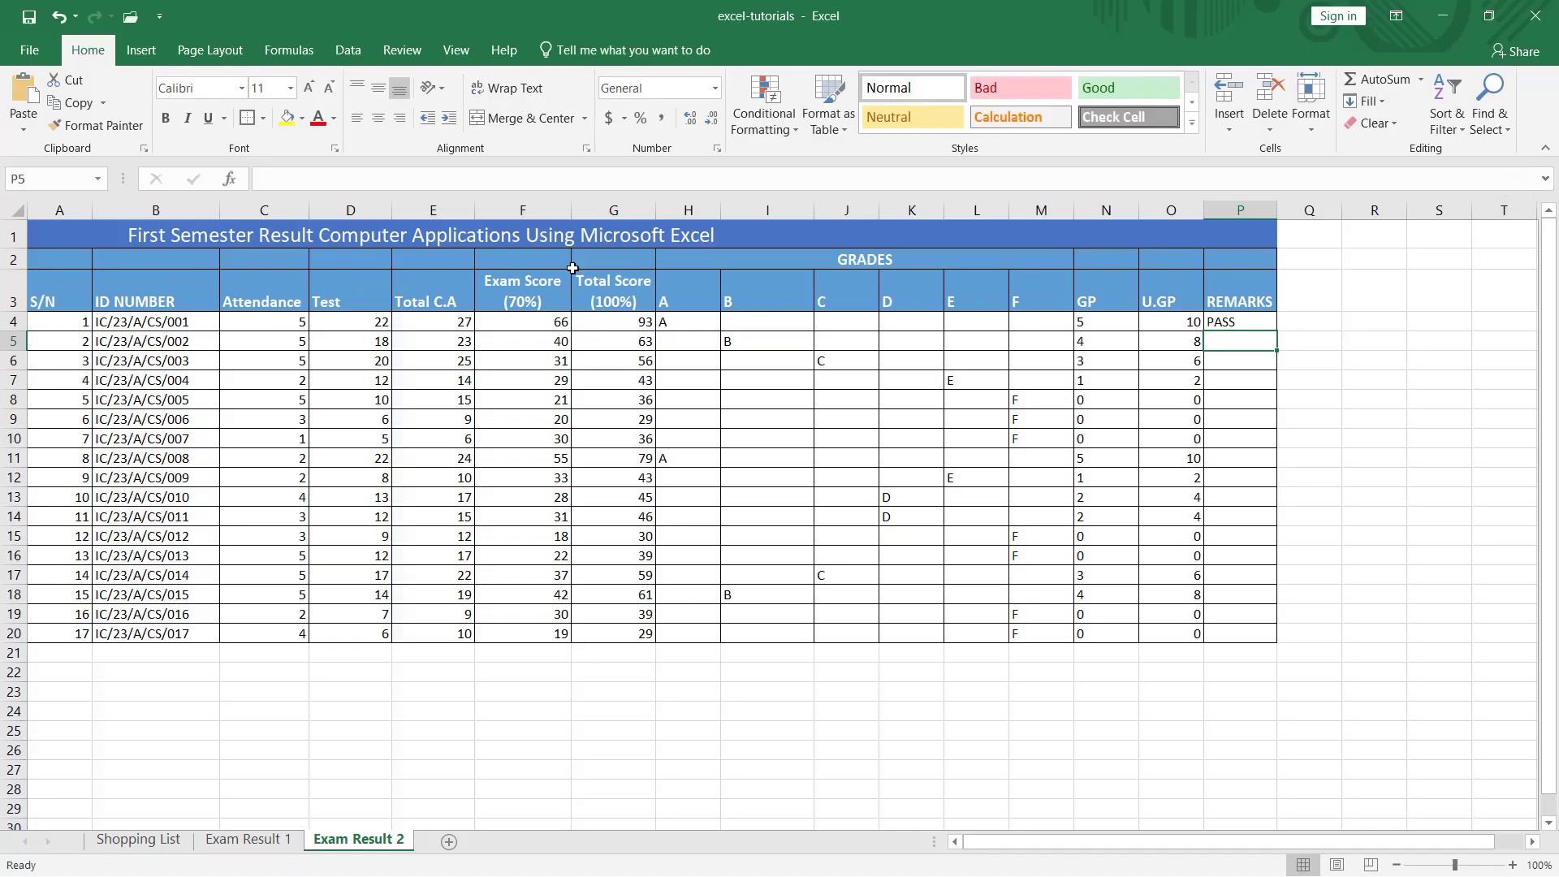
left_click(1218, 322)
double_click(1276, 350)
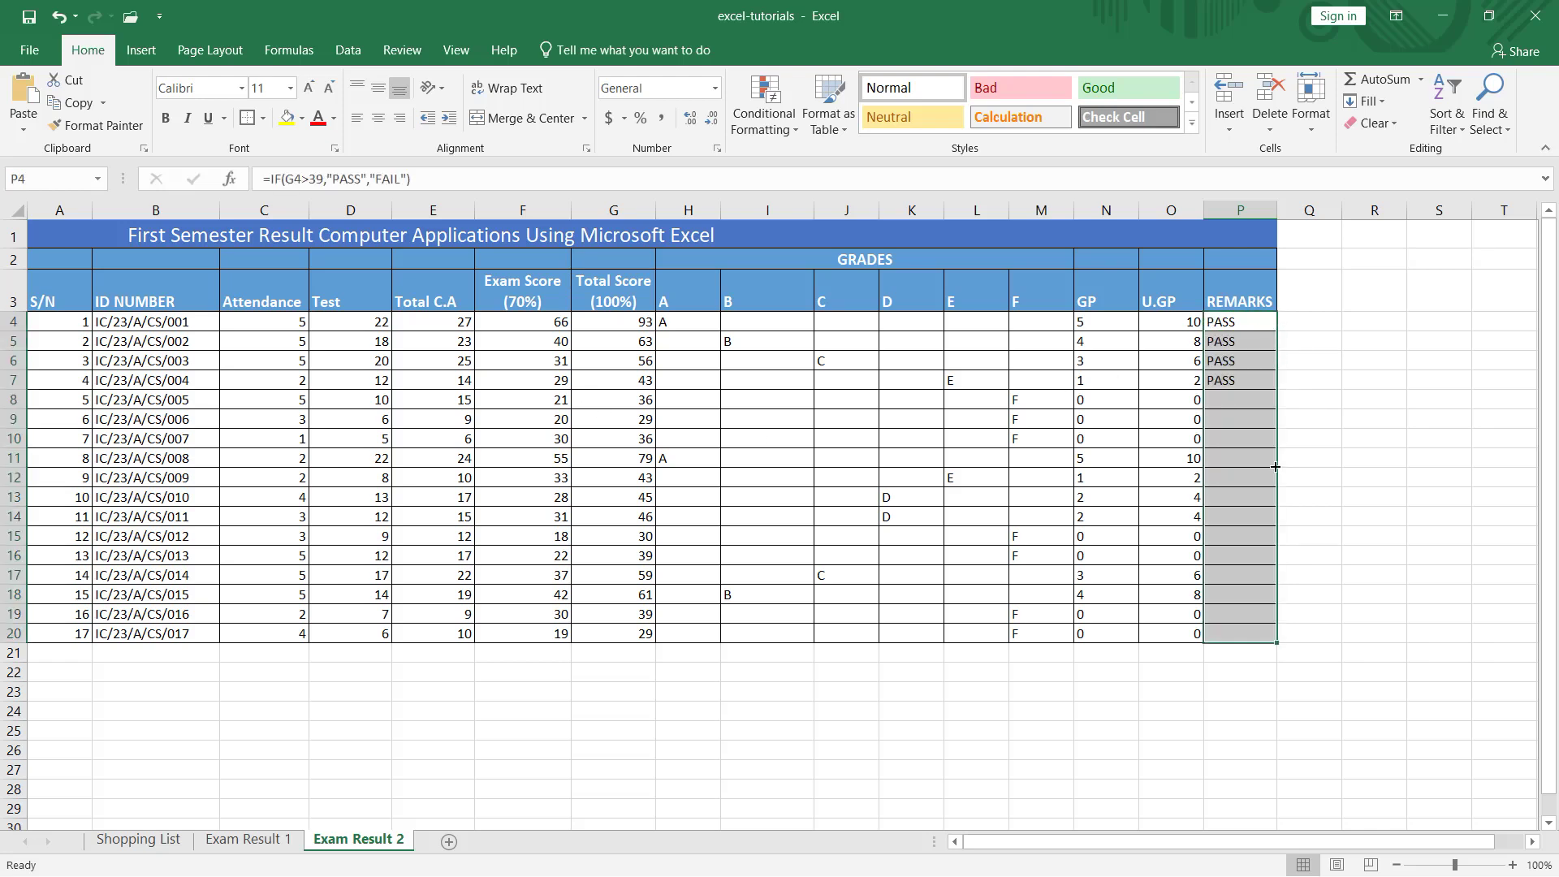
left_click(1174, 657)
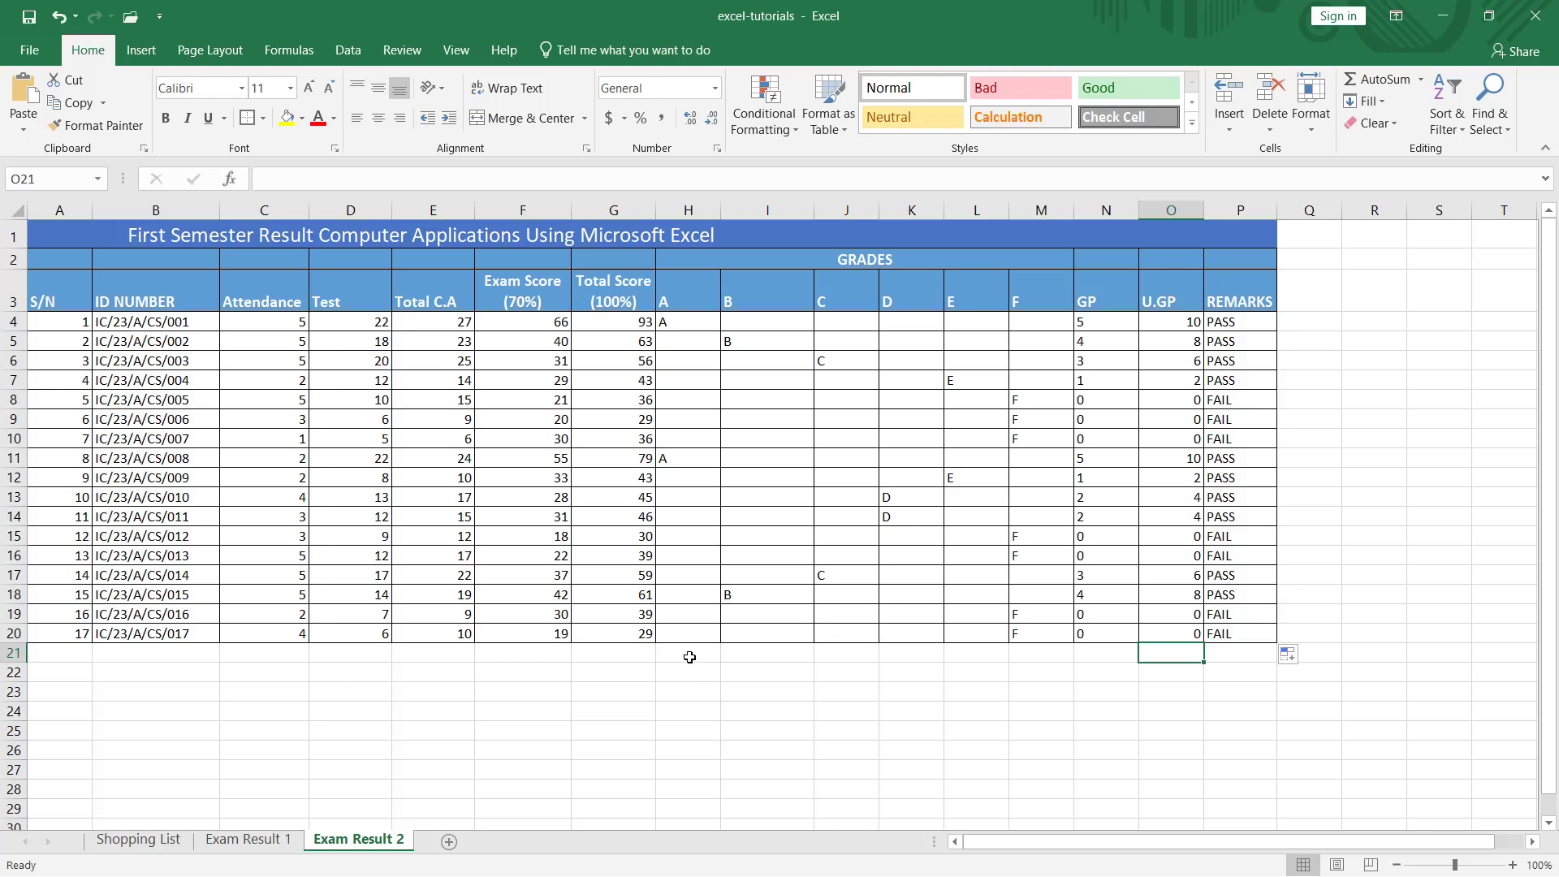
left_click(689, 653)
- Count A grades in H21 with =COUNTIFS(H4:H20,"A") and copy it across to M21
type("=CO")
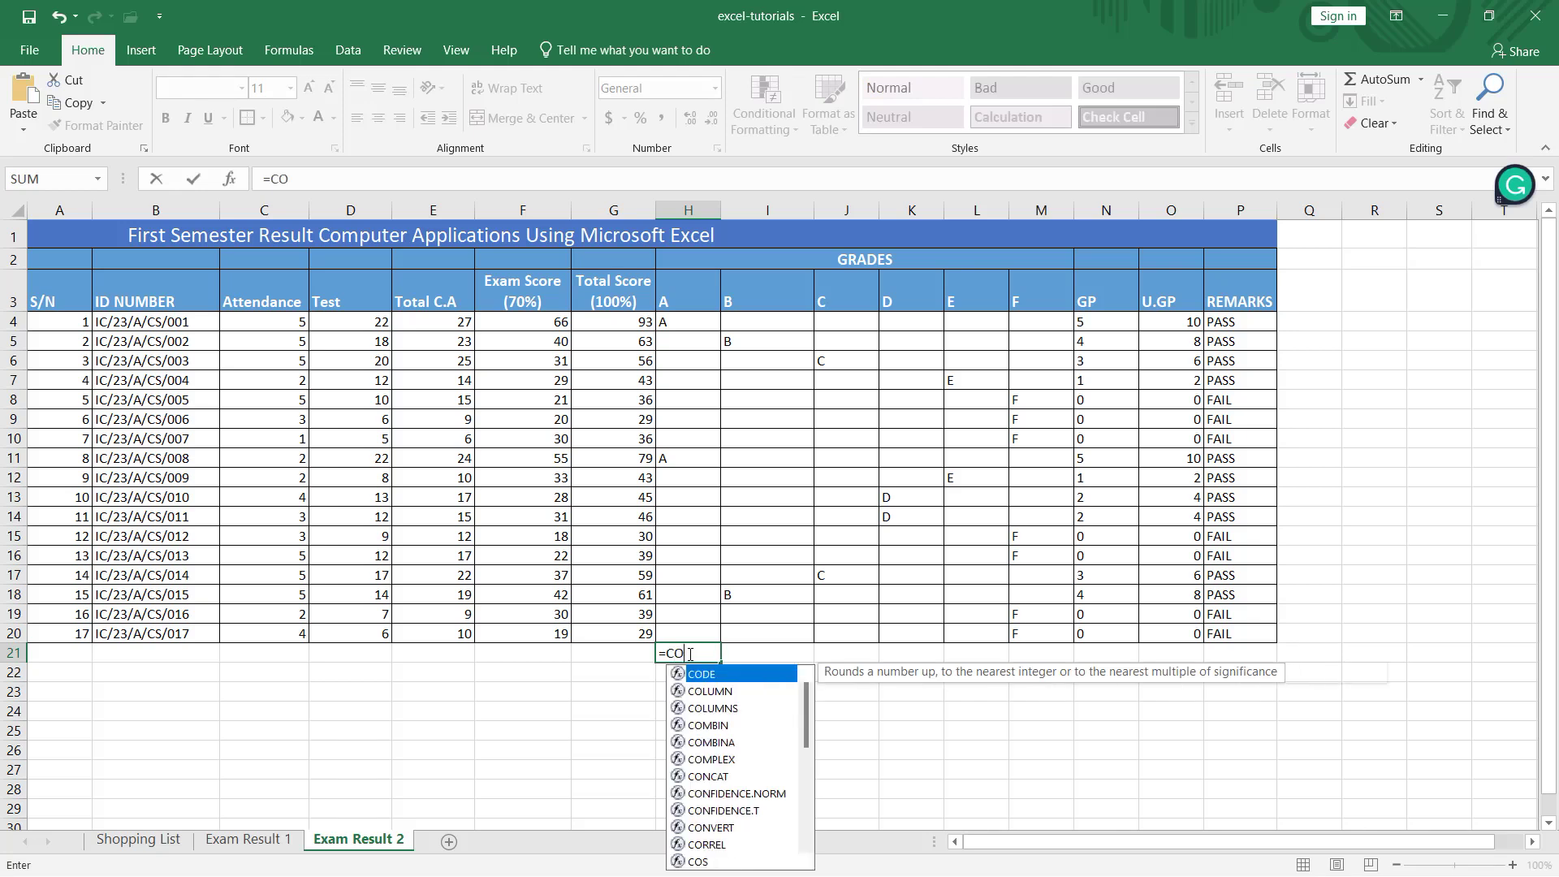
type("U")
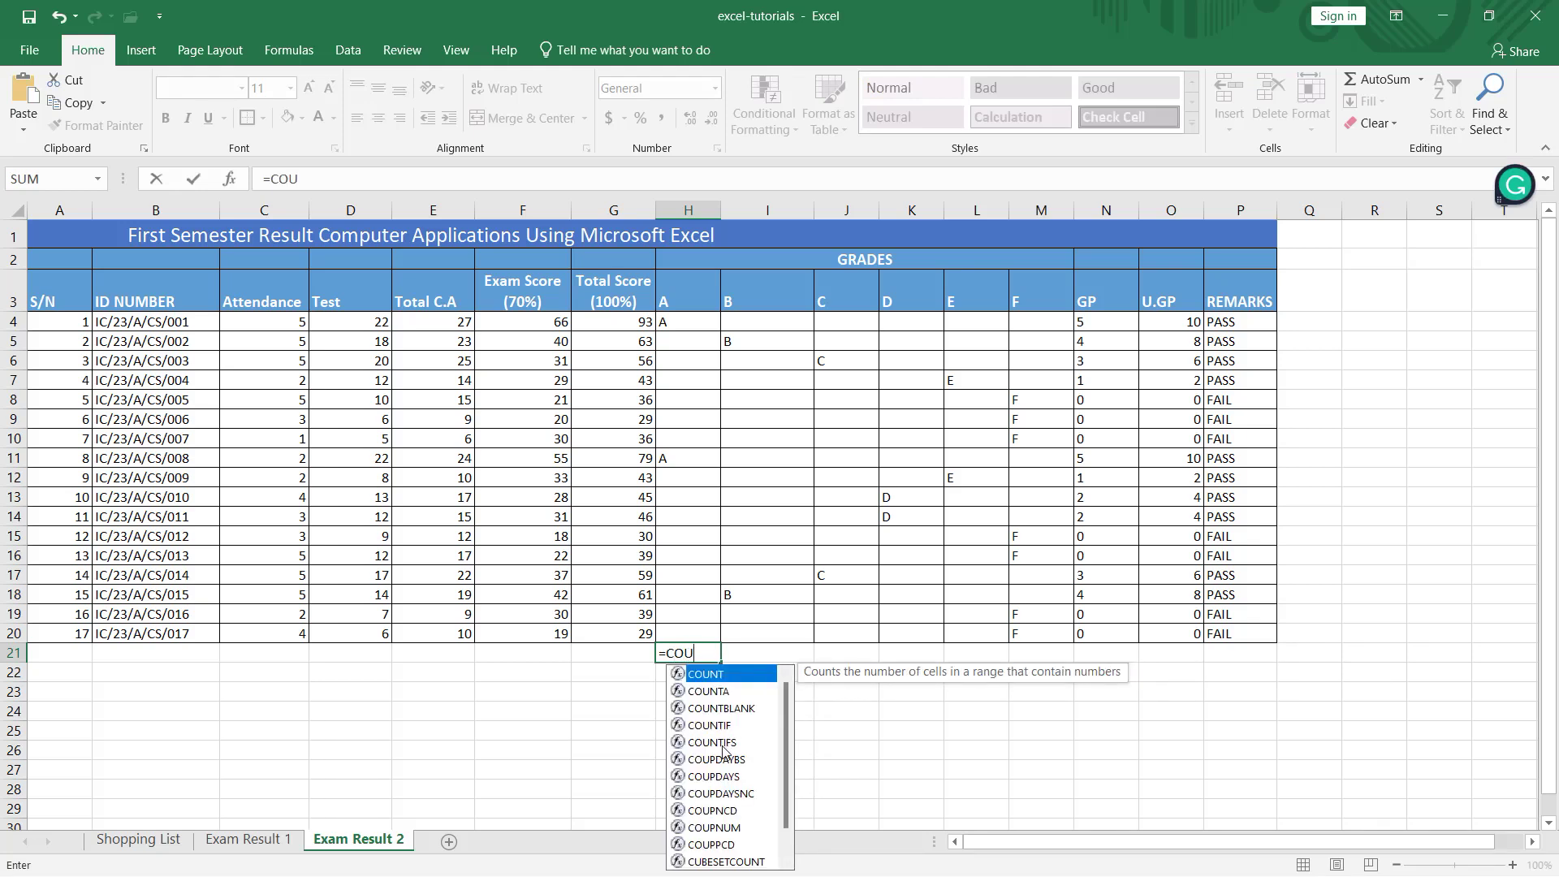
double_click(723, 743)
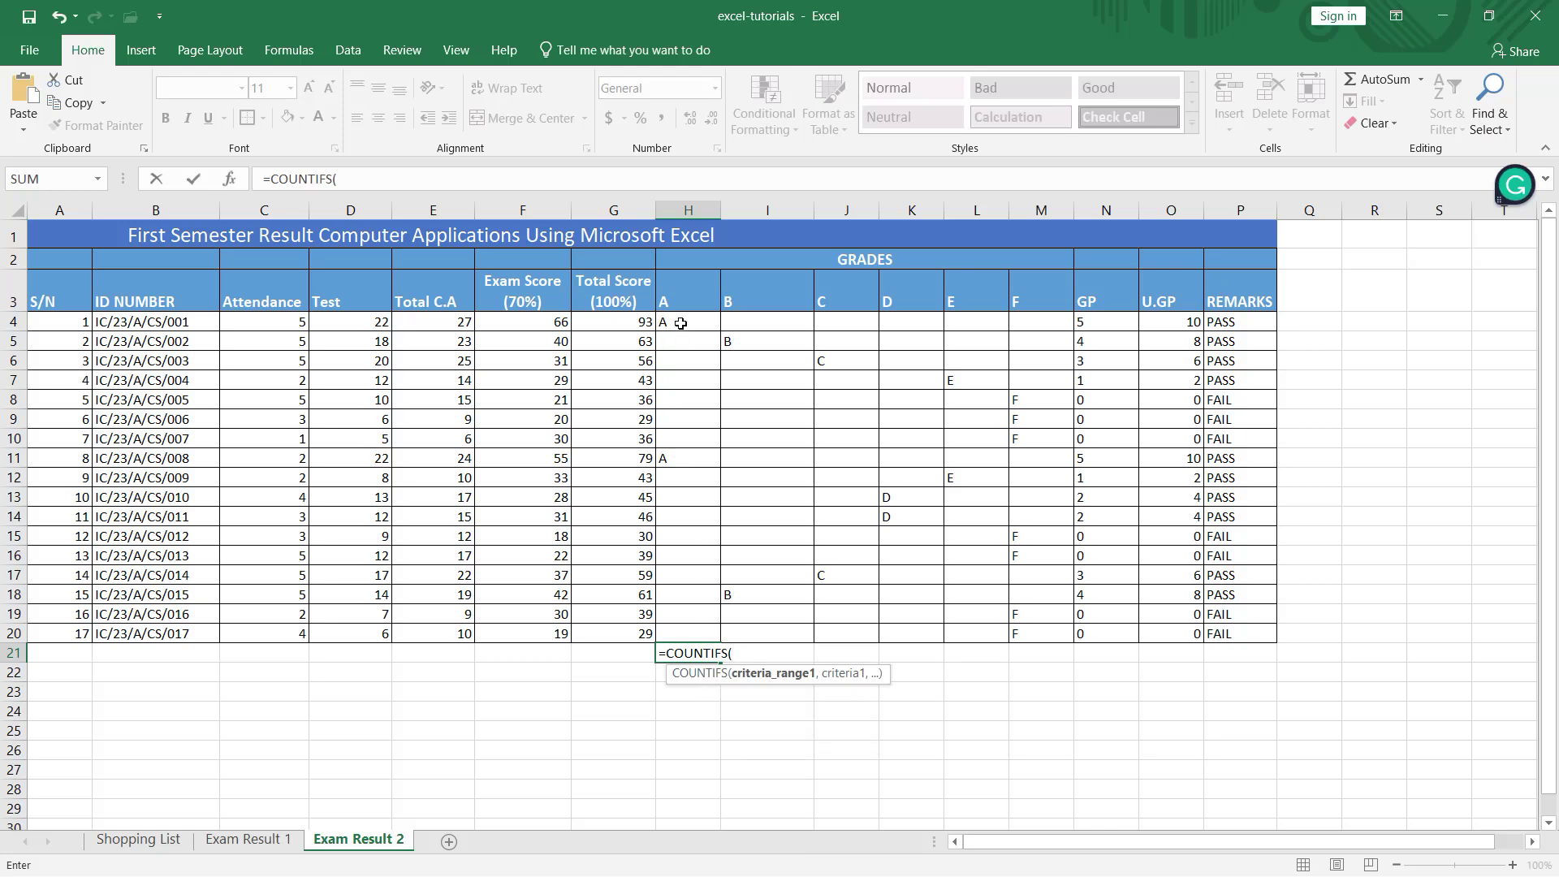
left_click_drag(680, 323, 687, 634)
type(",")
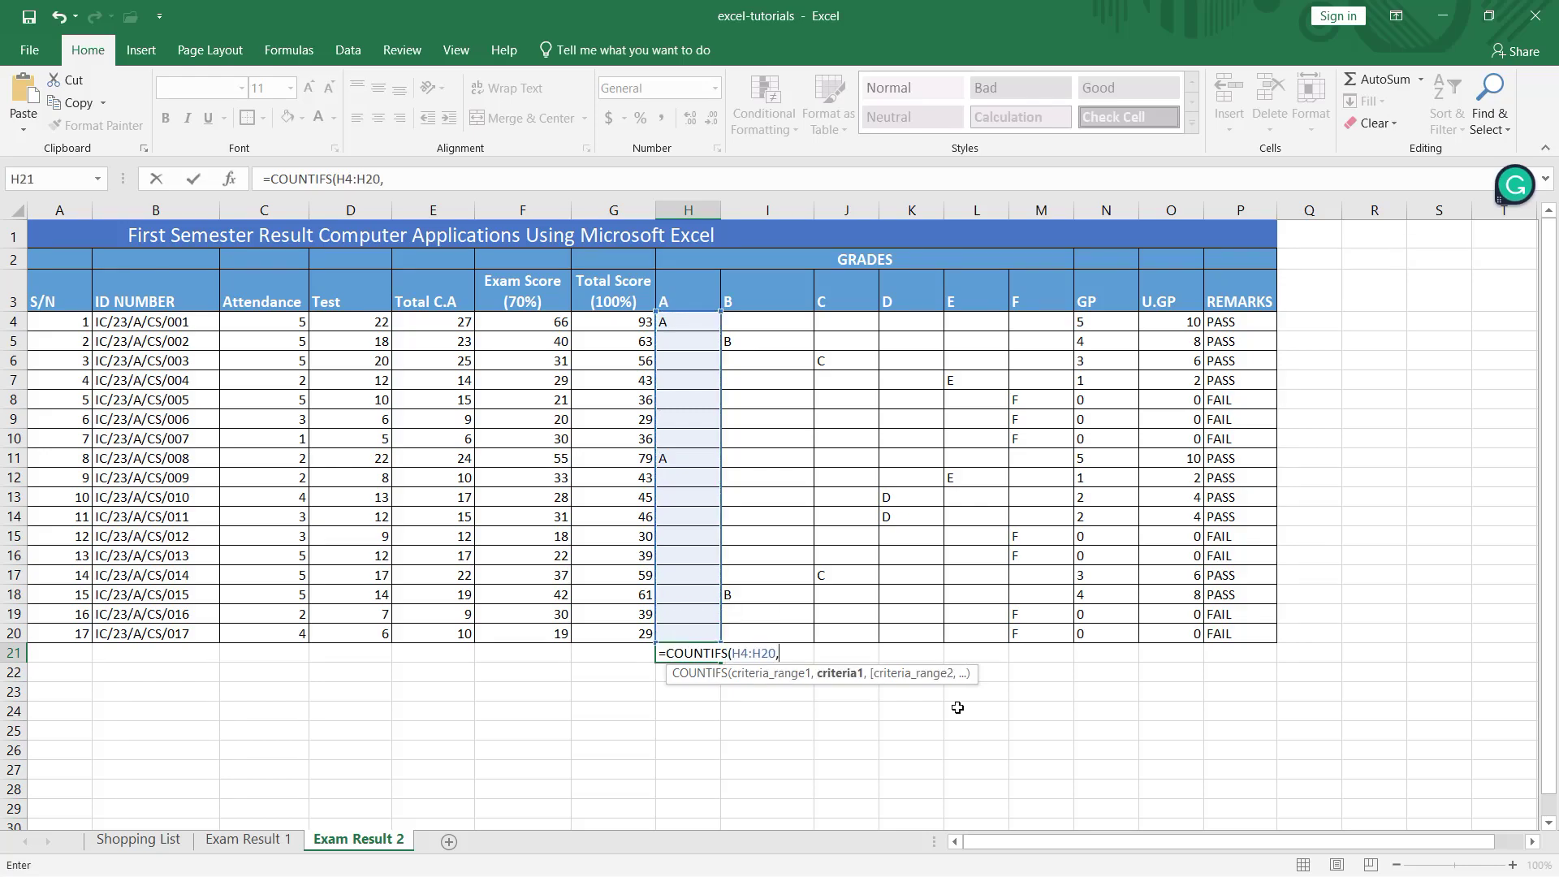
type("\"")
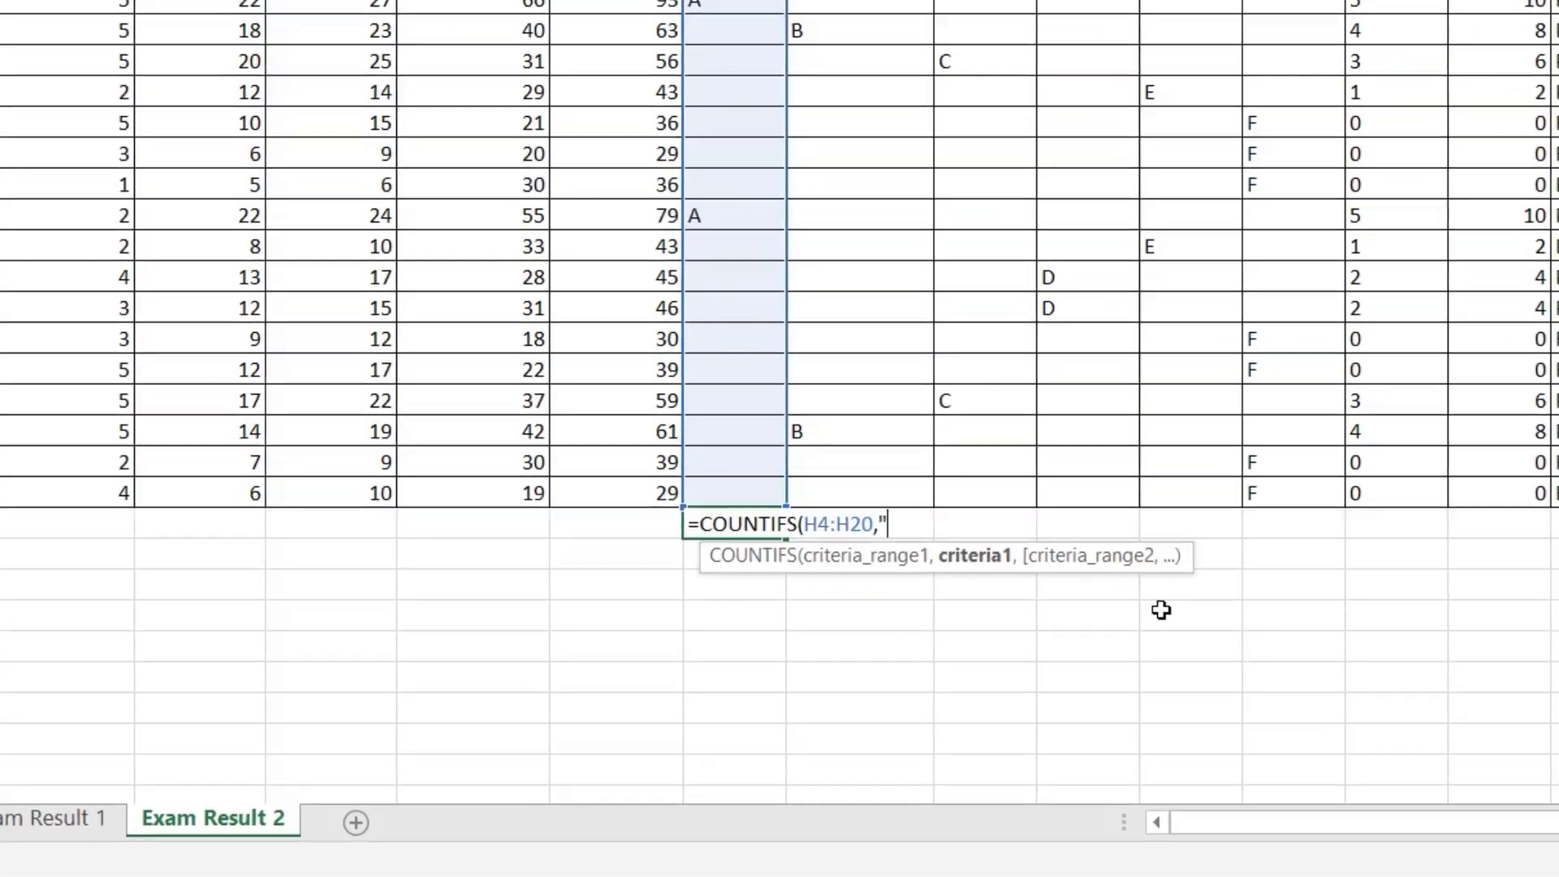
type("A")
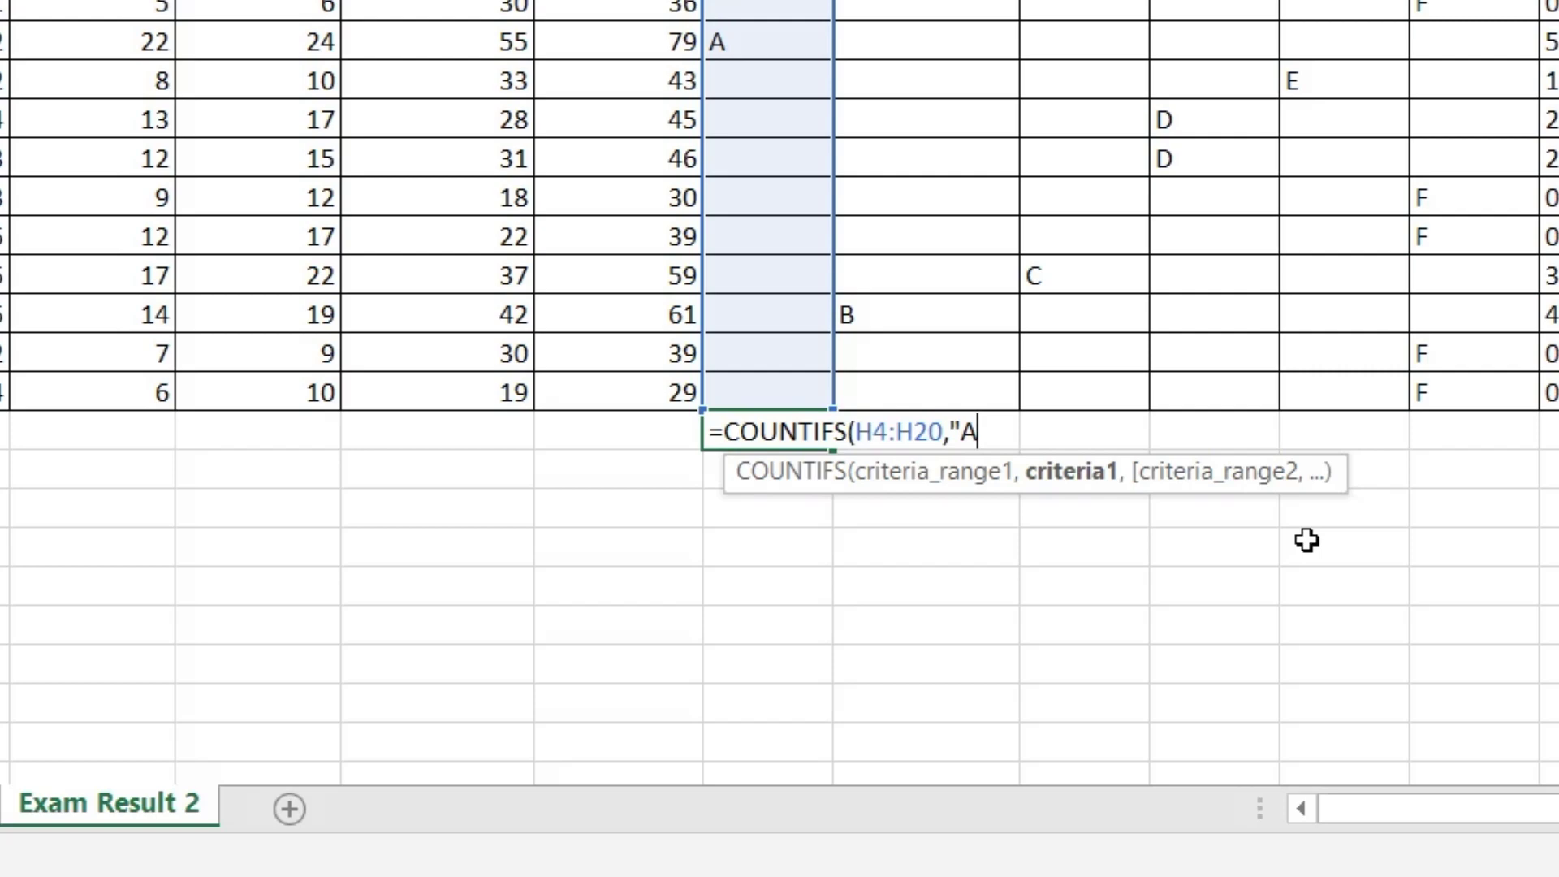
type("\")")
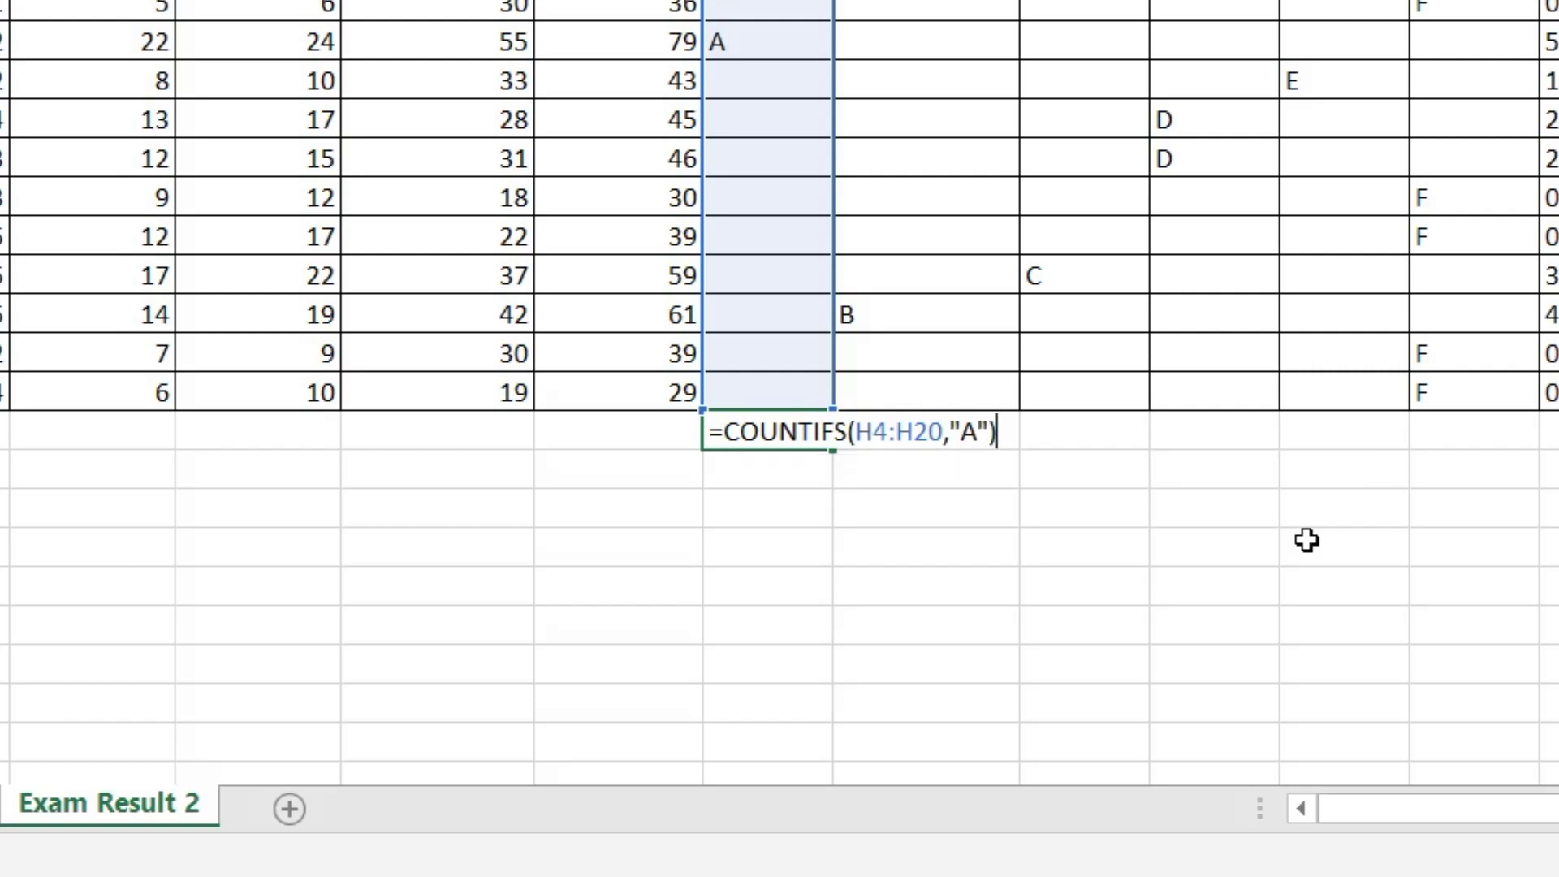
key("ctrl+Return")
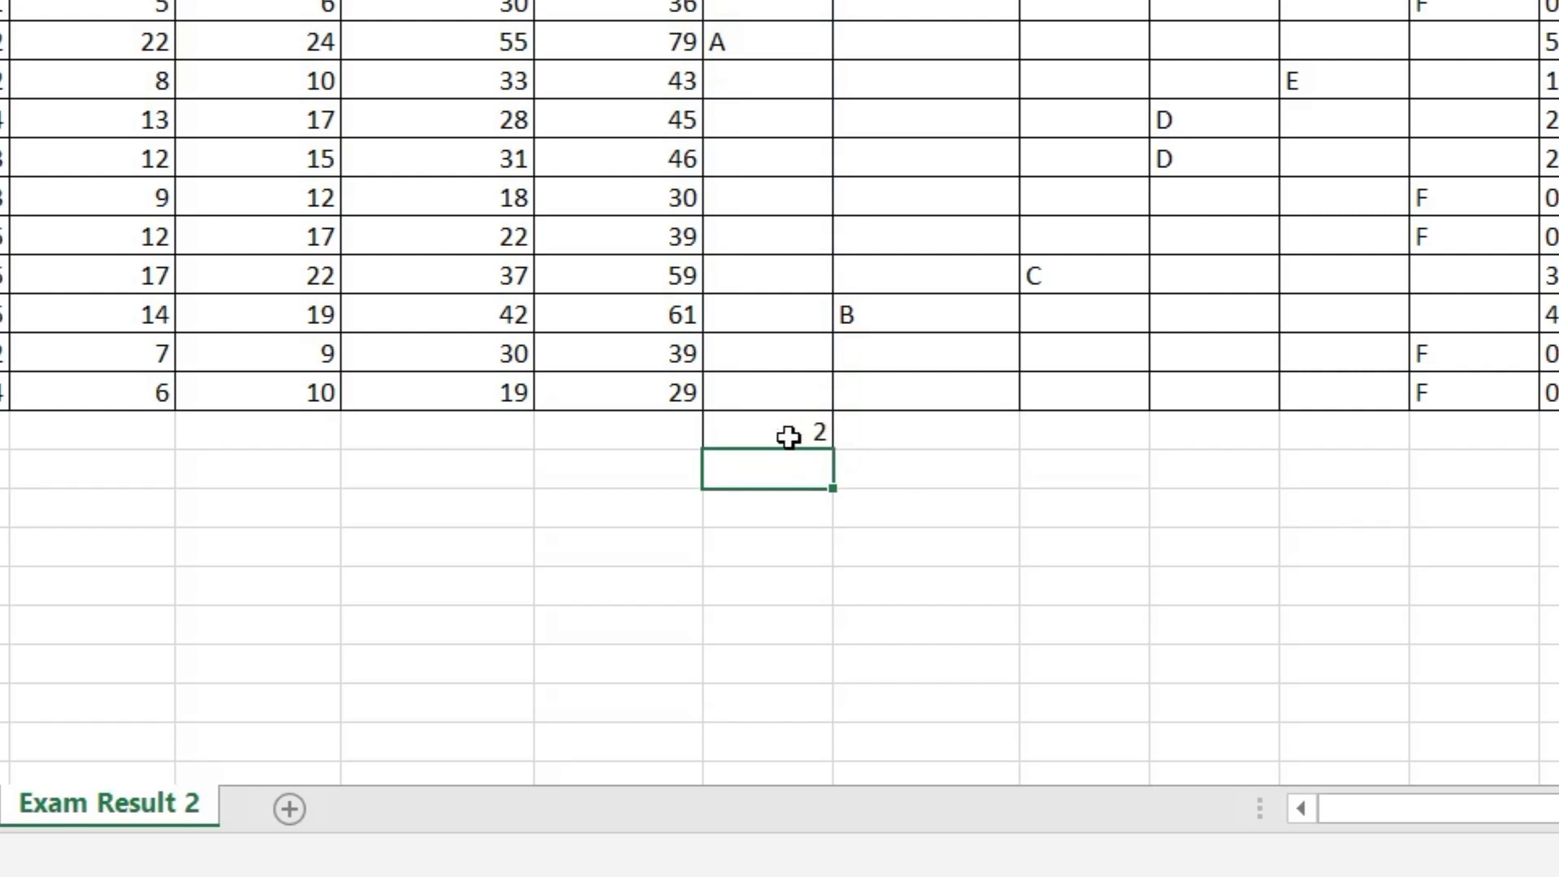
left_click(935, 431)
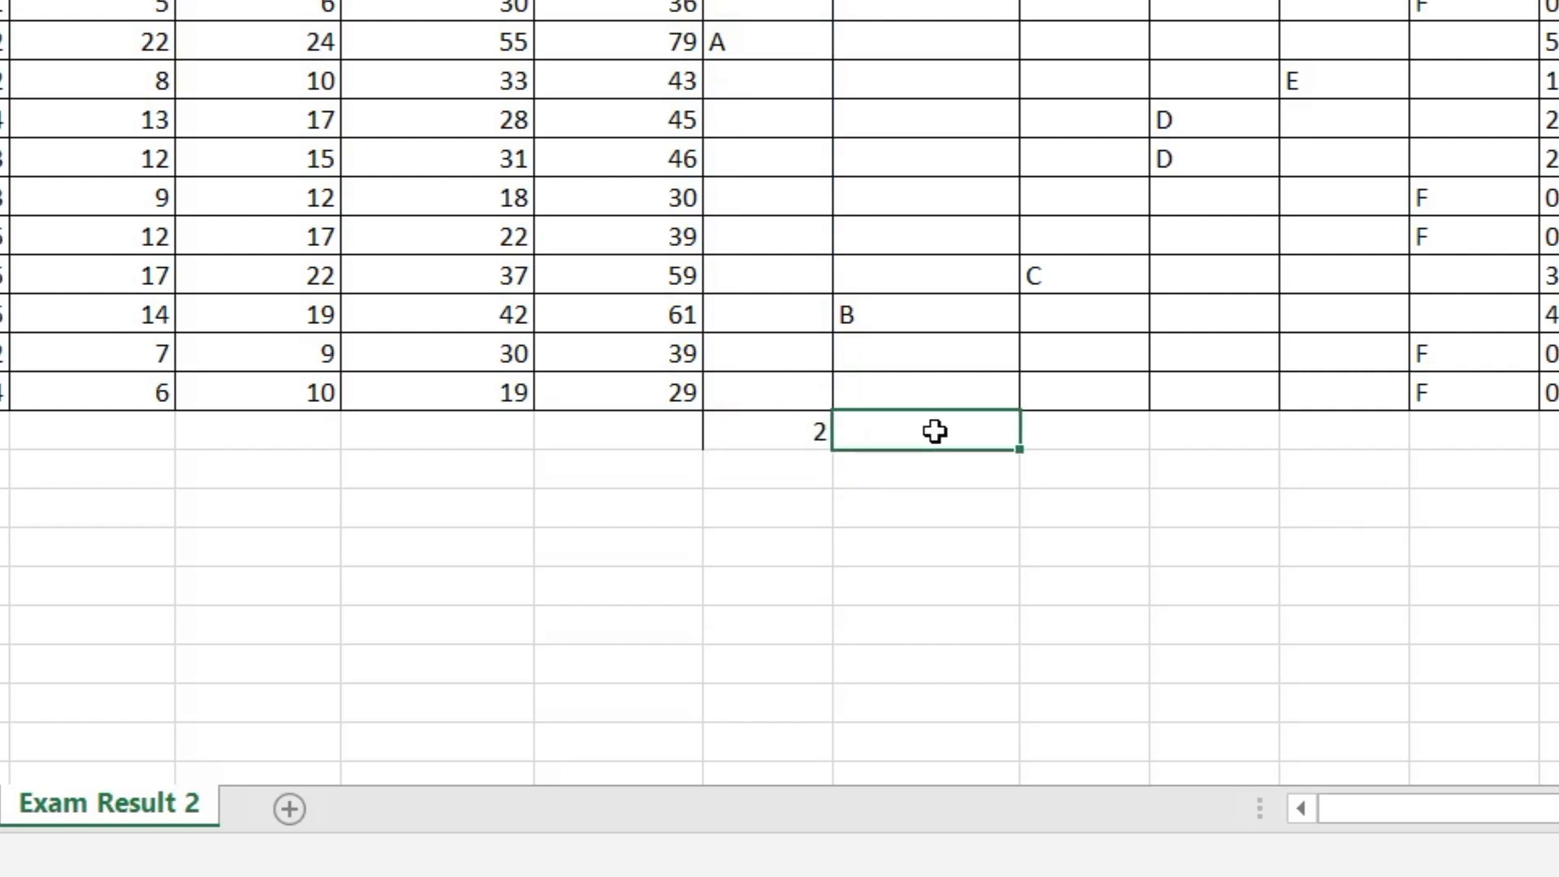
left_click(690, 653)
left_click_drag(720, 663, 1080, 658)
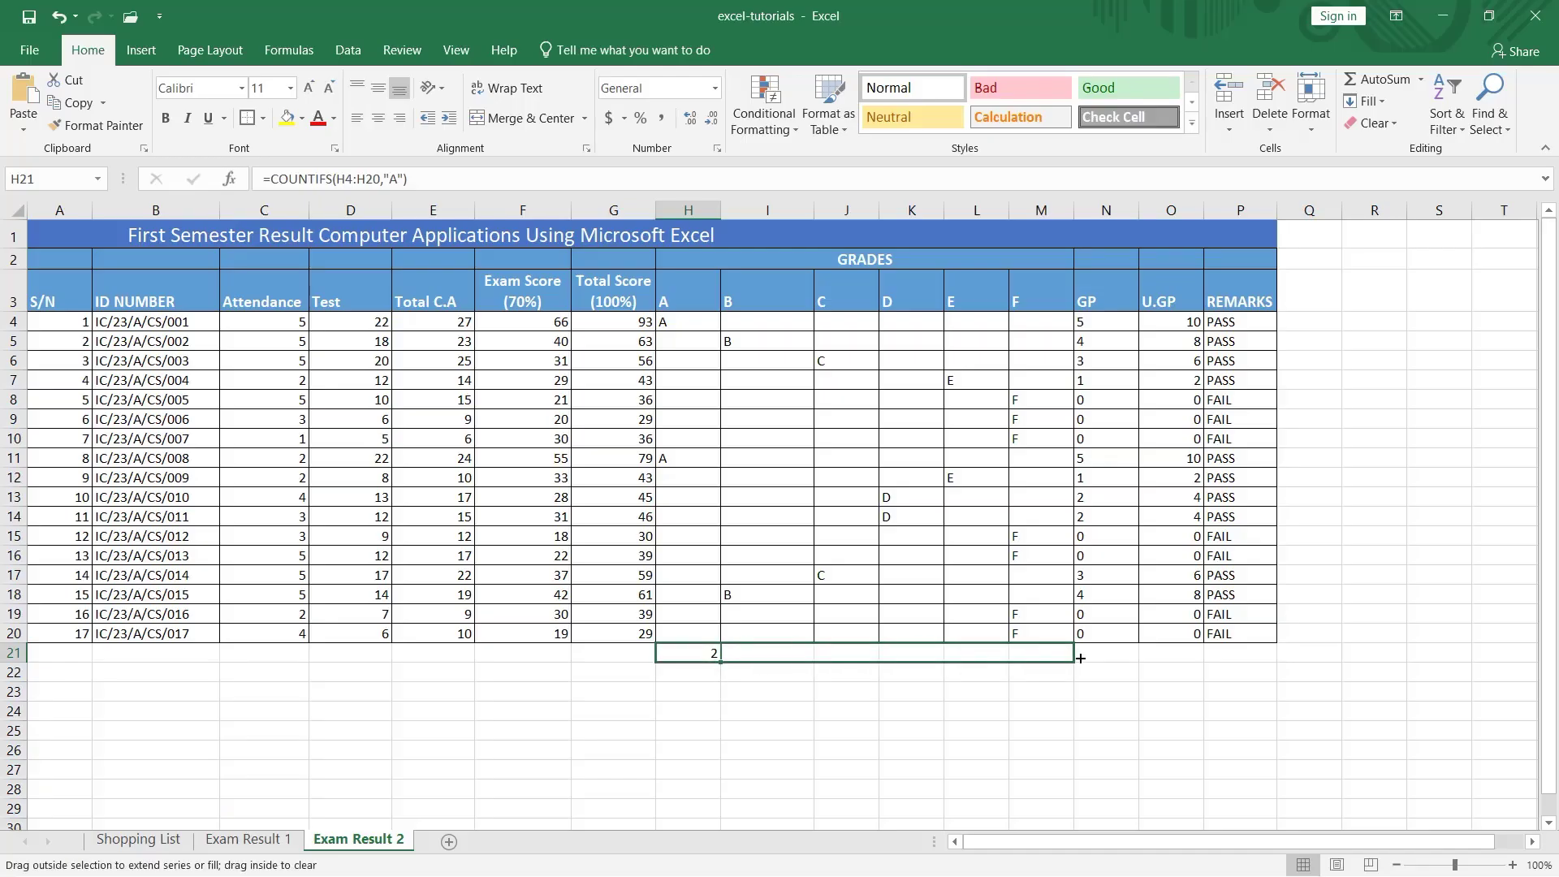
- Change I21's COUNTIFS criterion to "B" so it counts the B grades
left_click(804, 654)
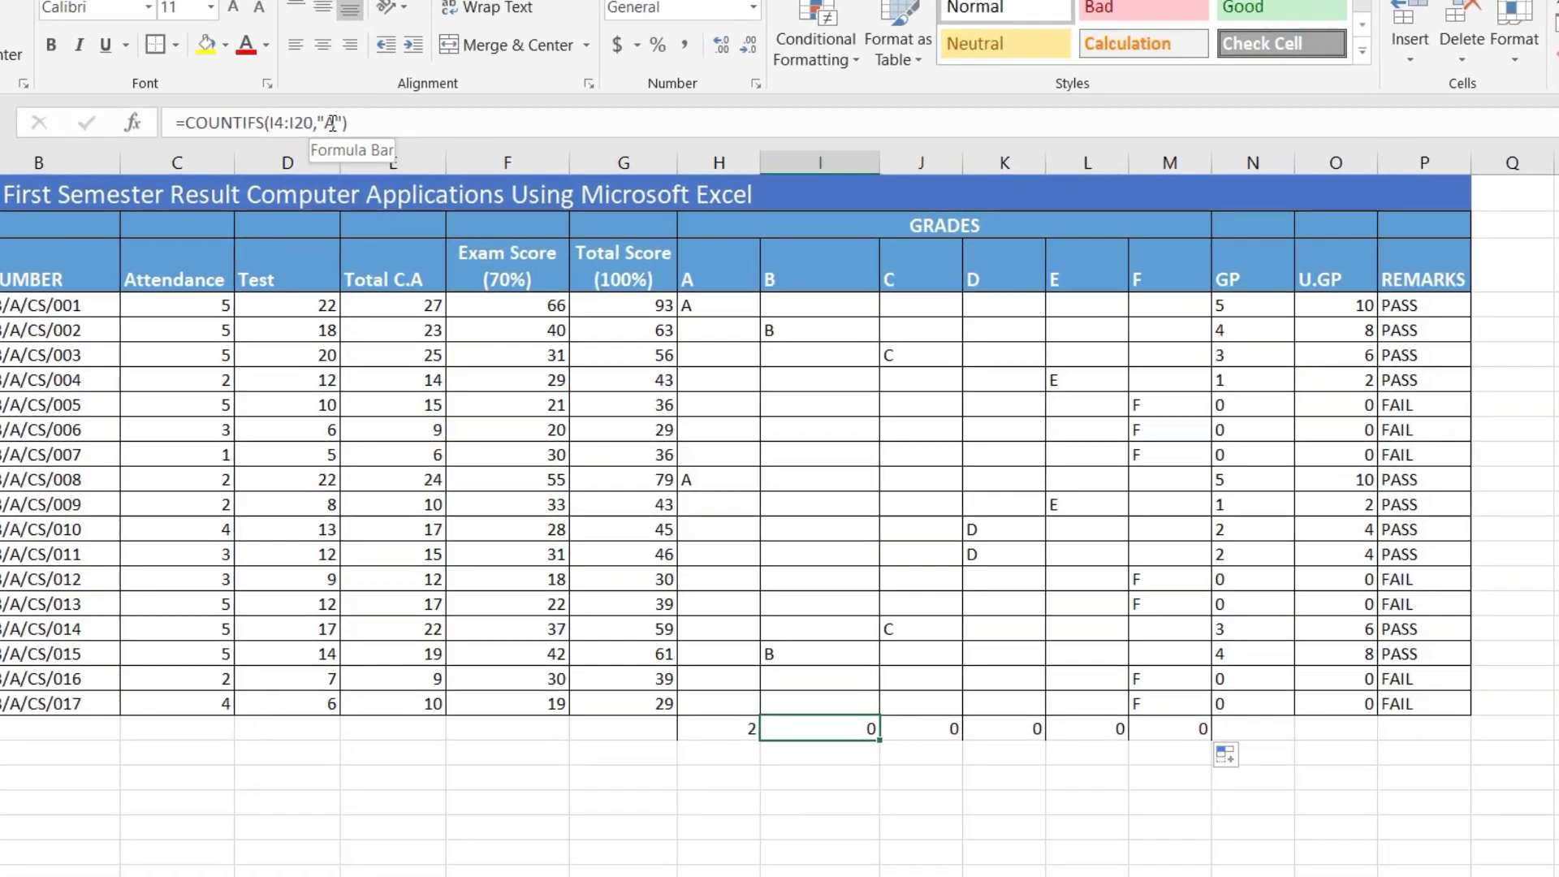
left_click(385, 179)
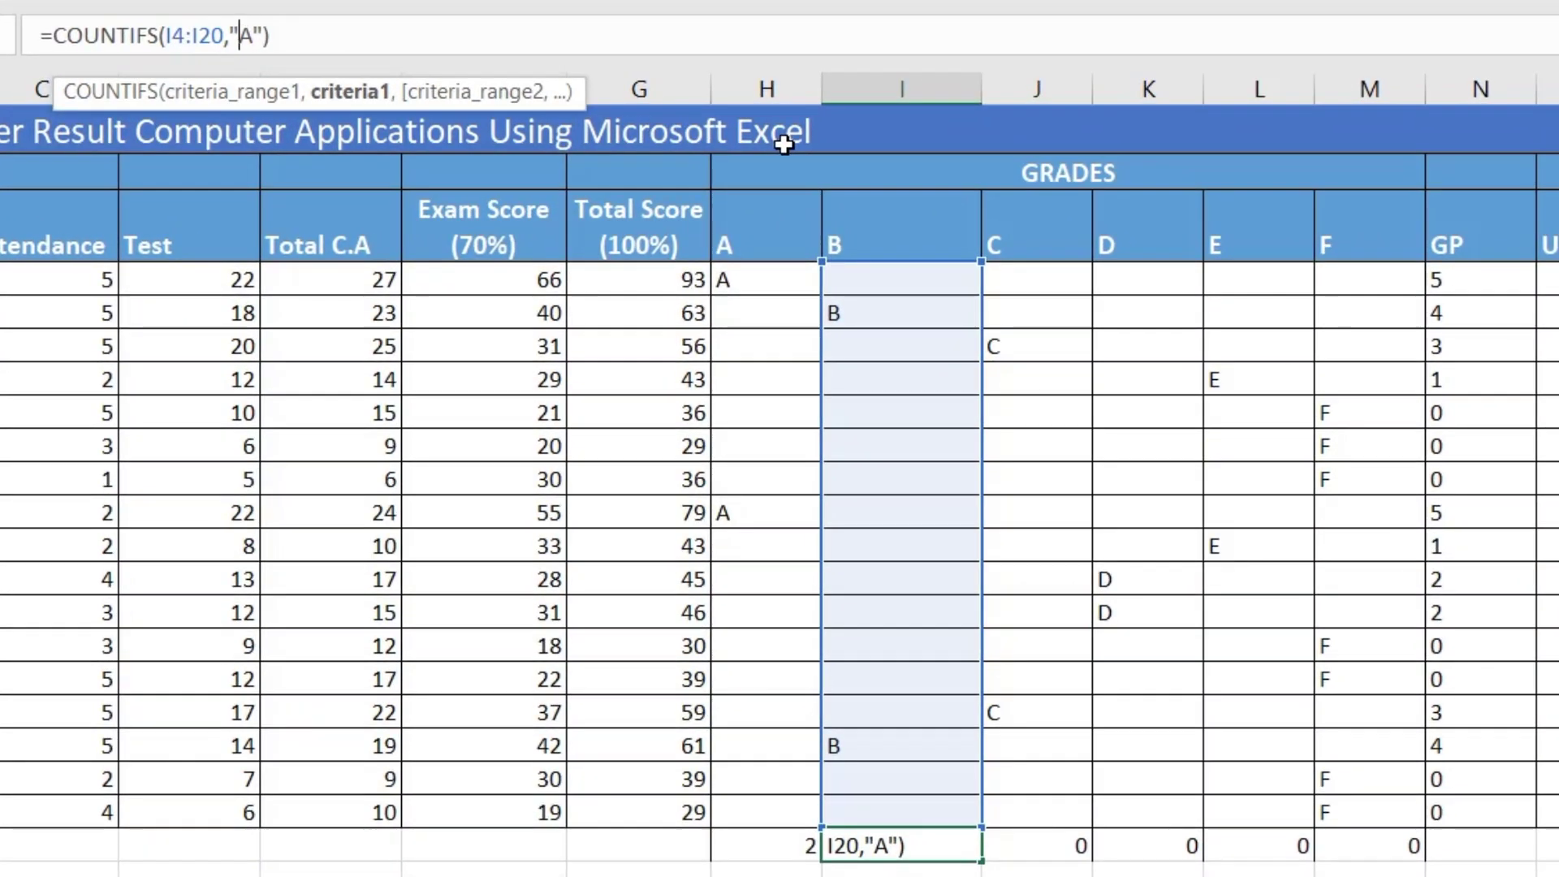
key("Delete")
type("B")
key("Right")
key("Right")
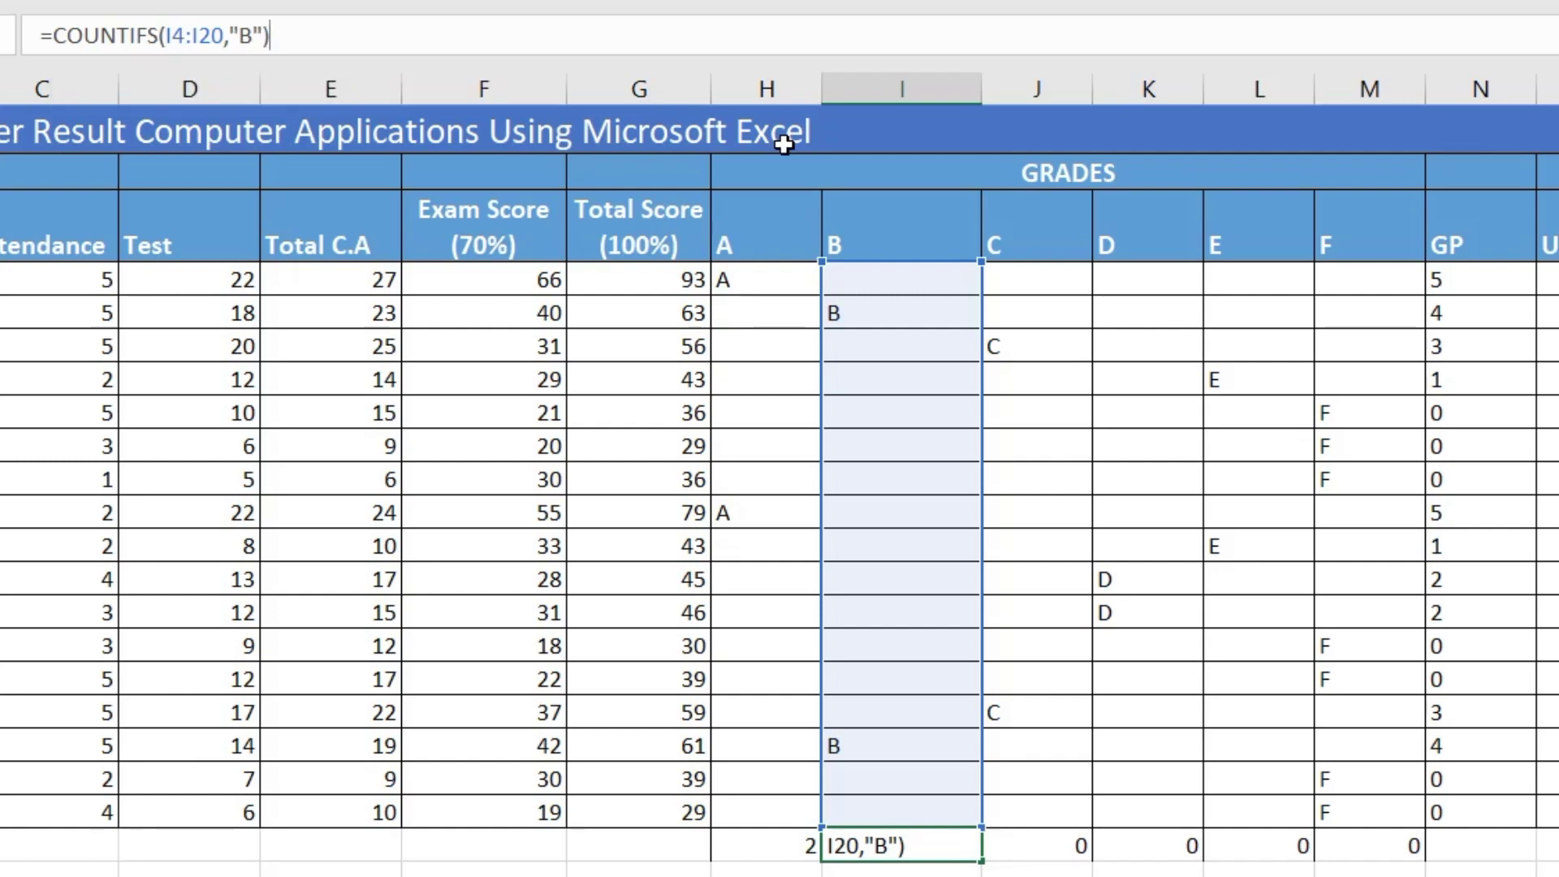
key("Return")
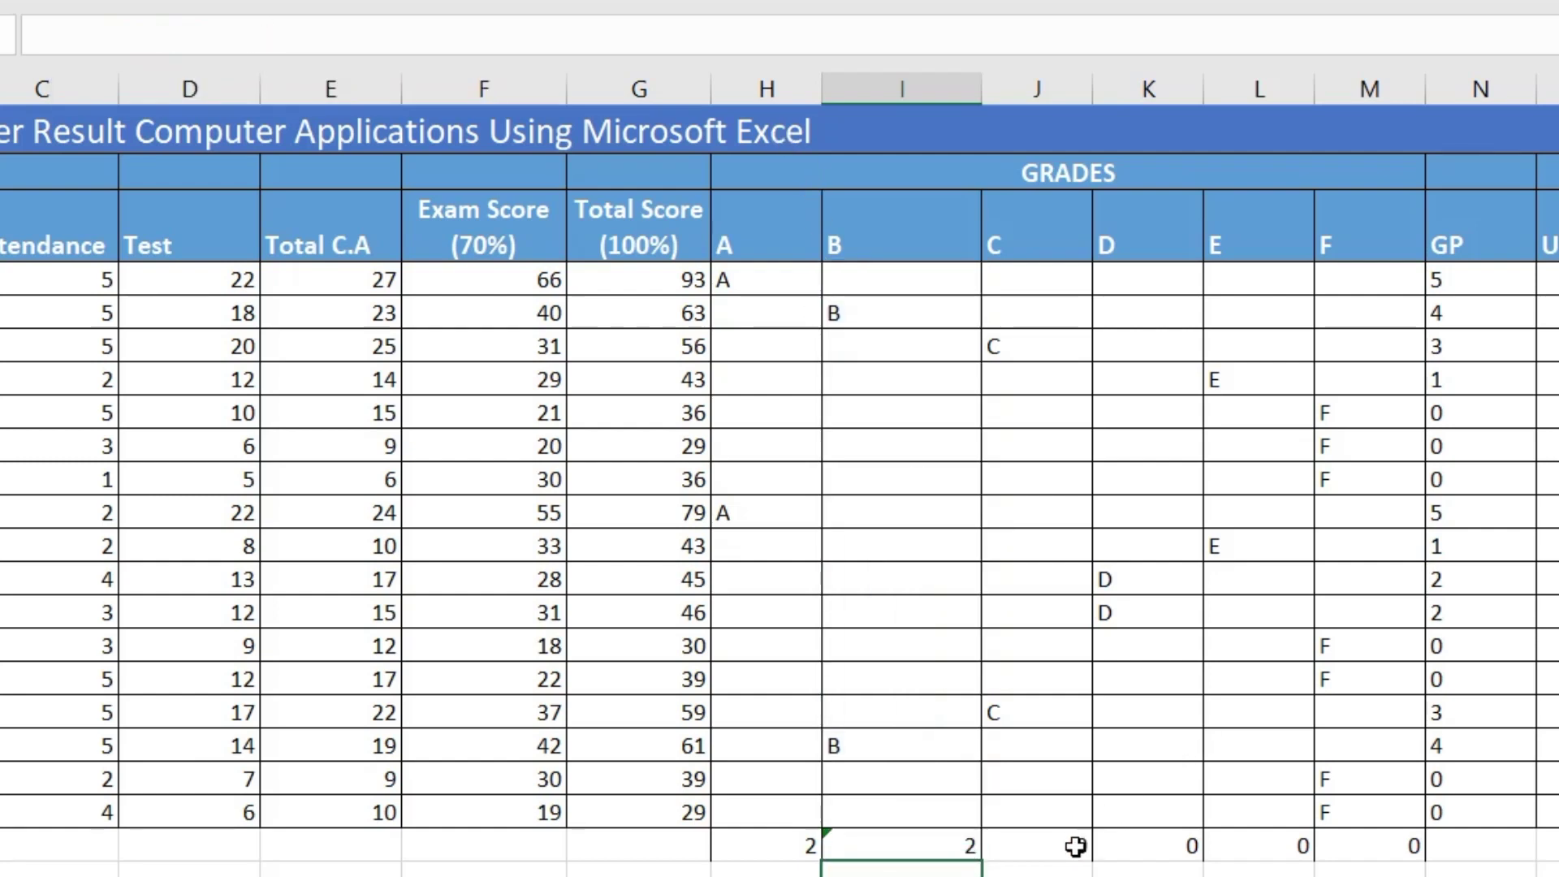
- Change the criteria from J21 onward to C through F, giving counts 2, 2, 2 and 7
left_click(1066, 846)
left_click(255, 37)
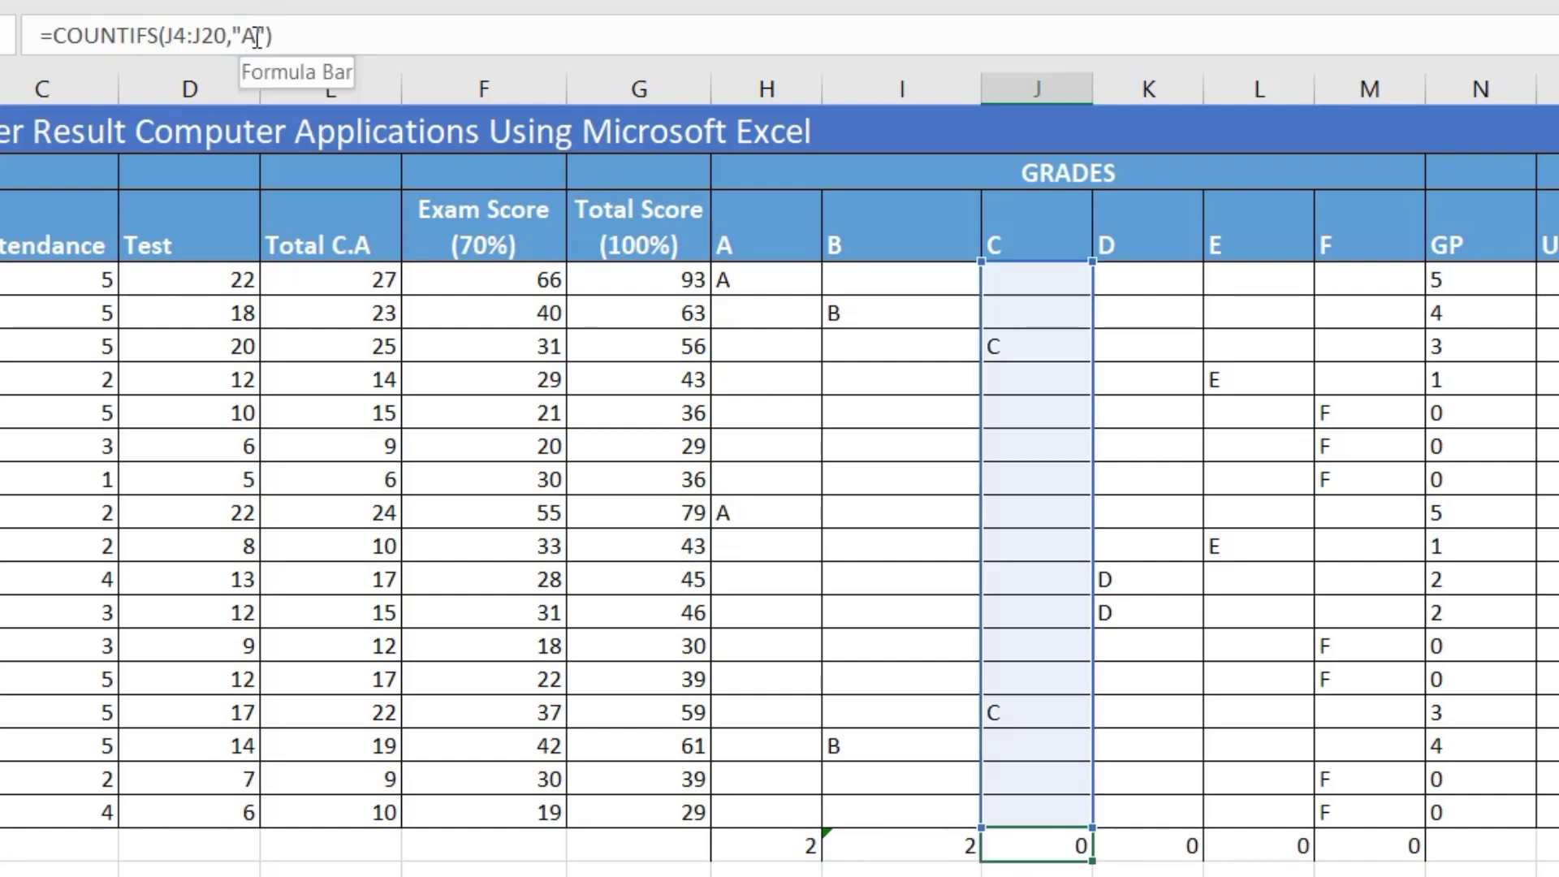
key("BackSpace")
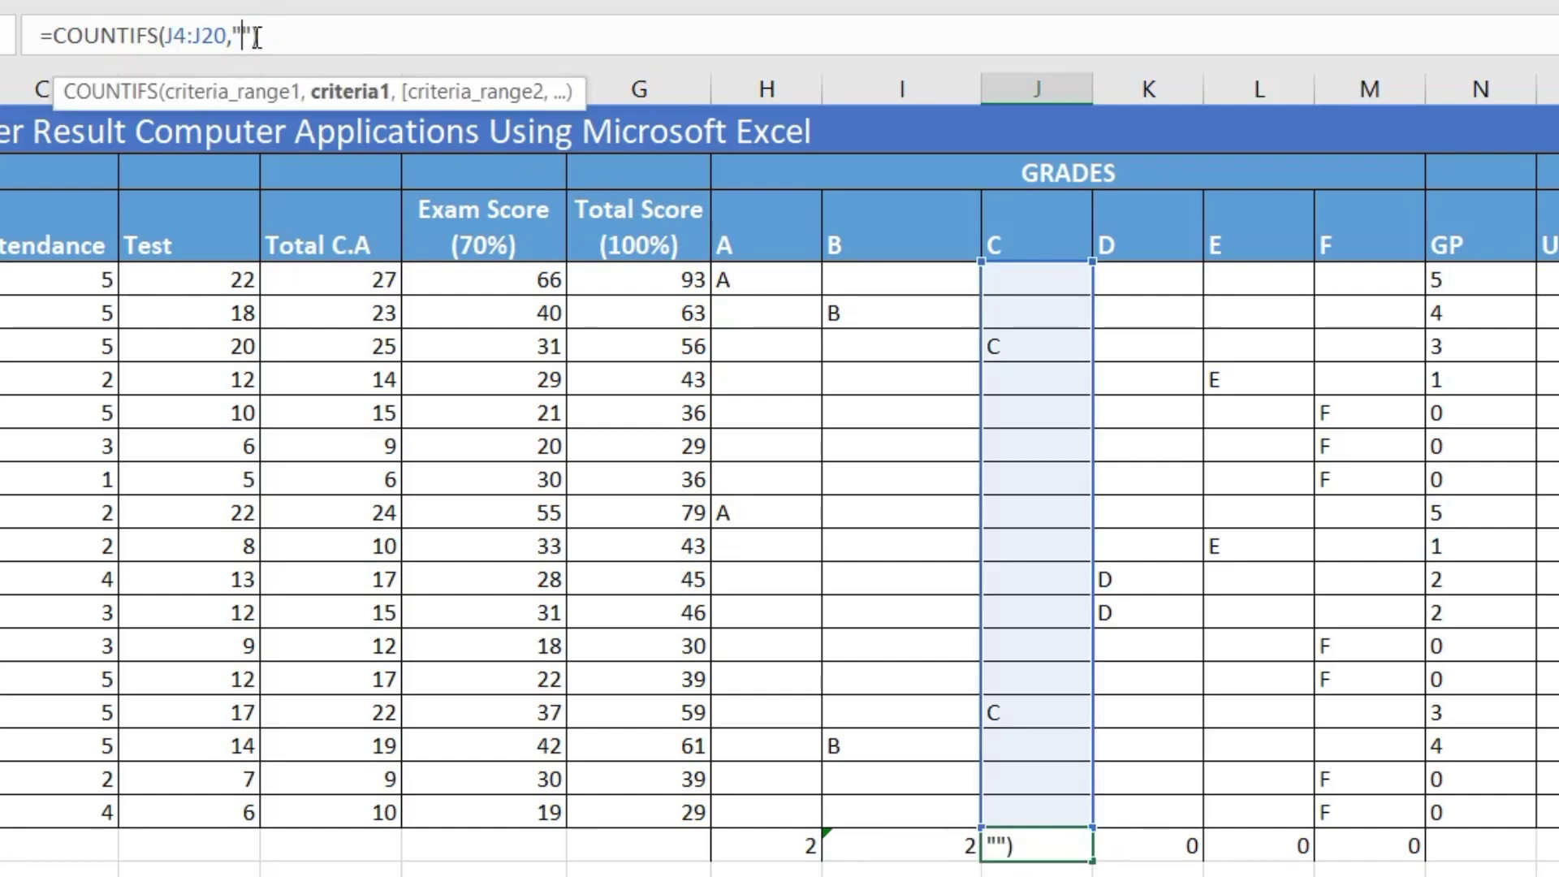
type("C")
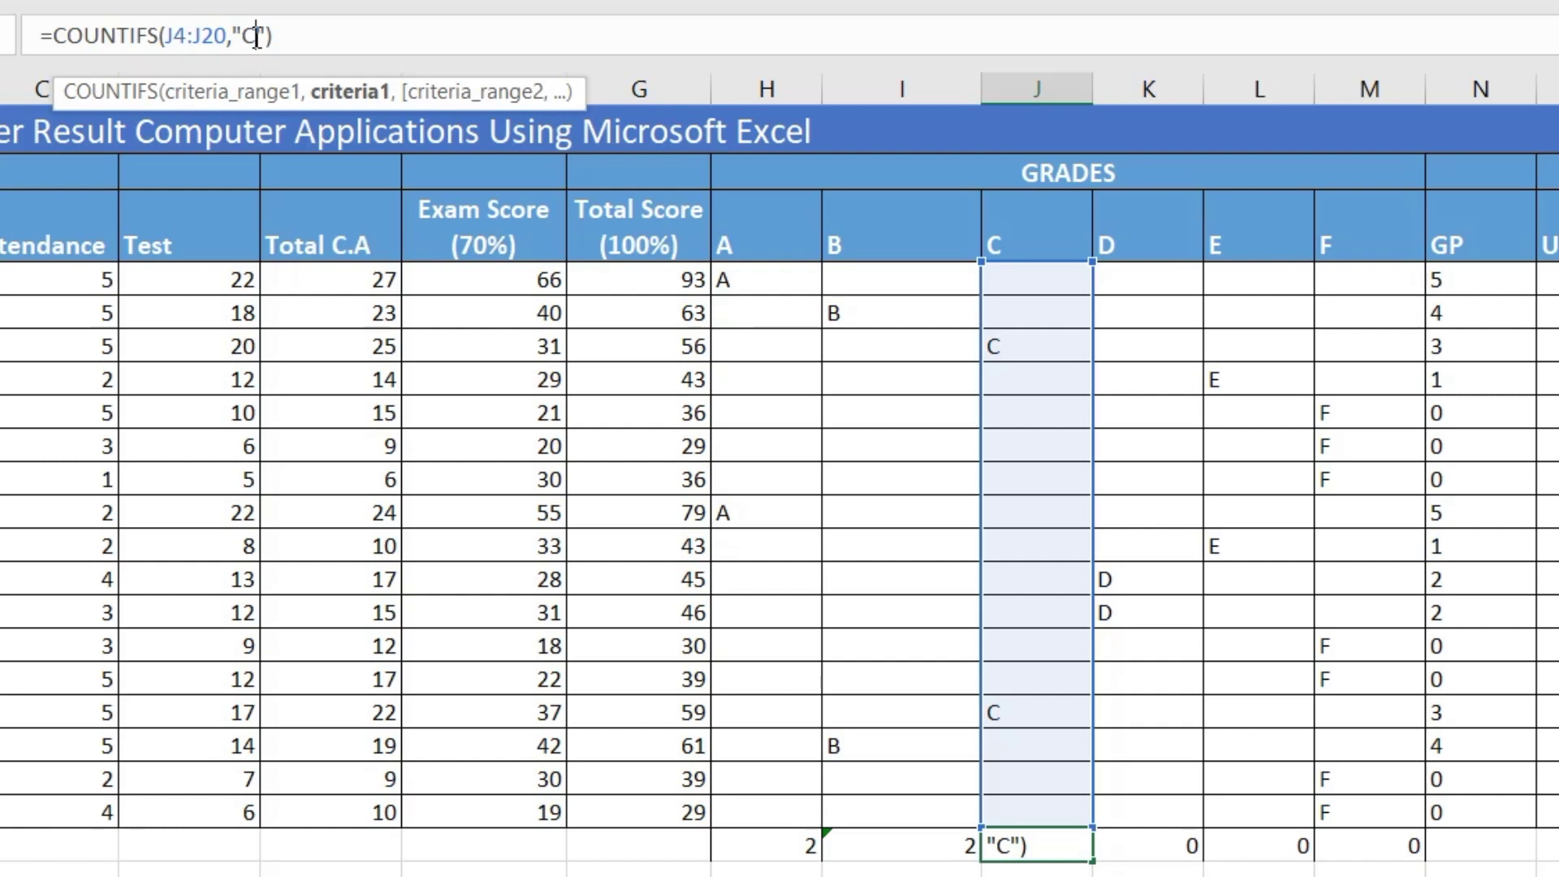
key("End")
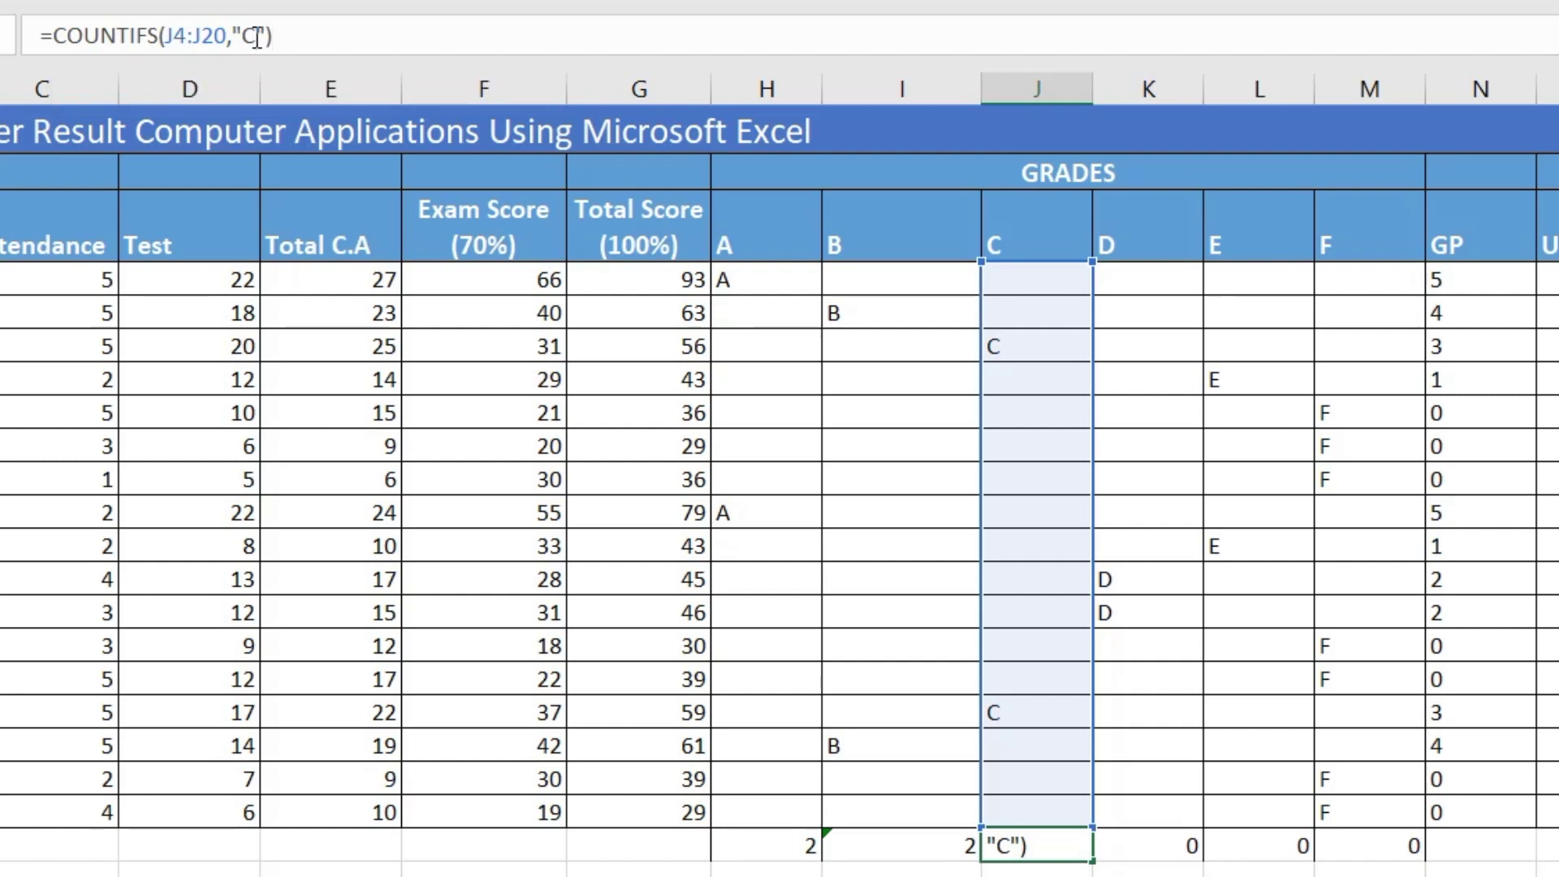
key("Return")
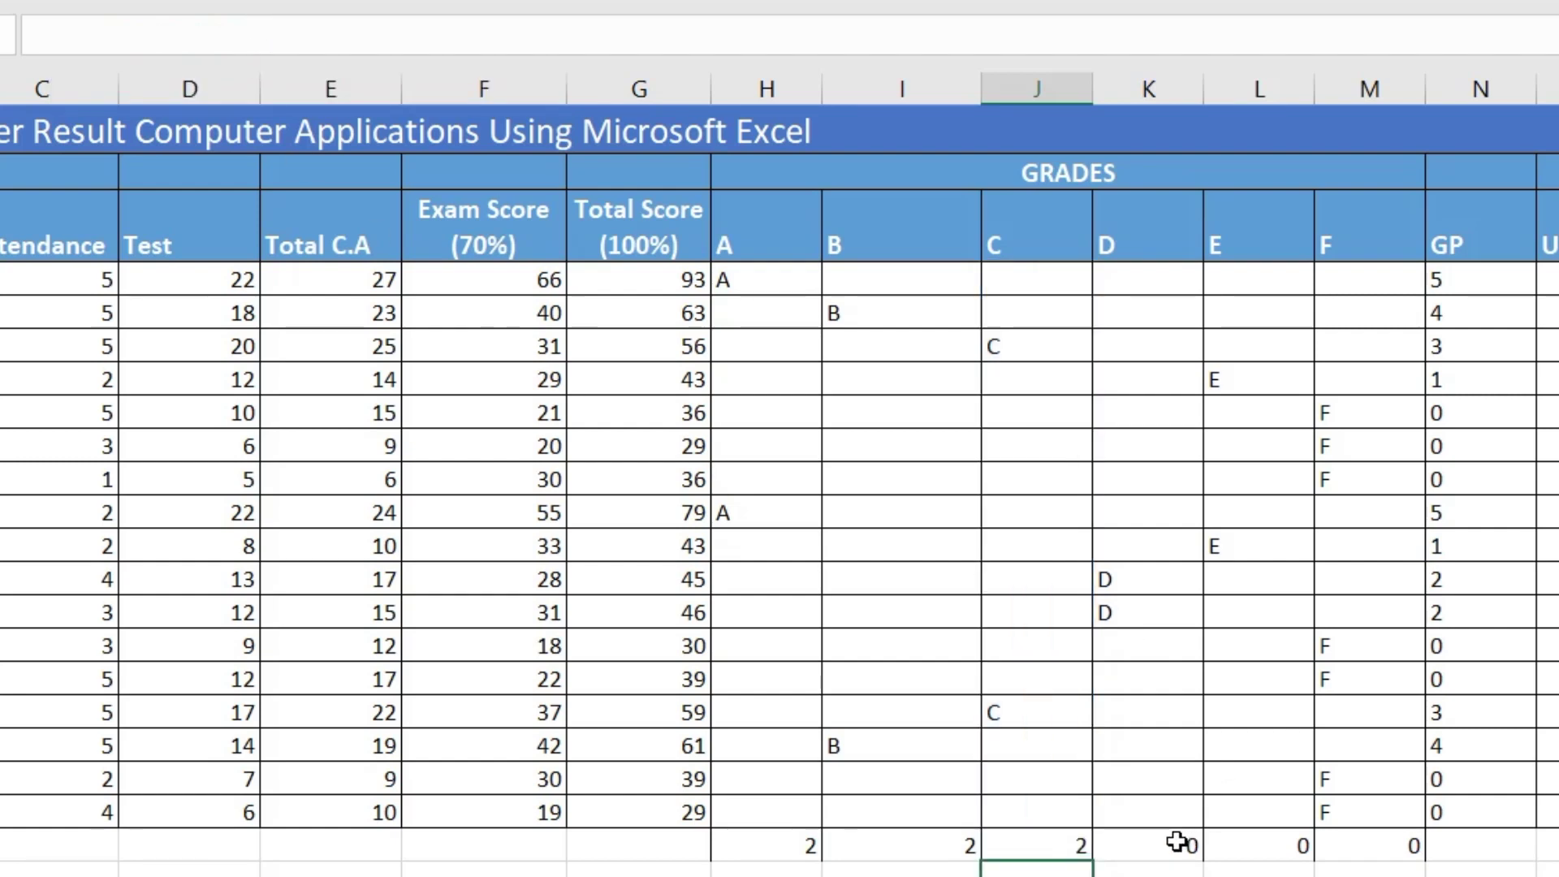
left_click(1177, 842)
left_click(266, 36)
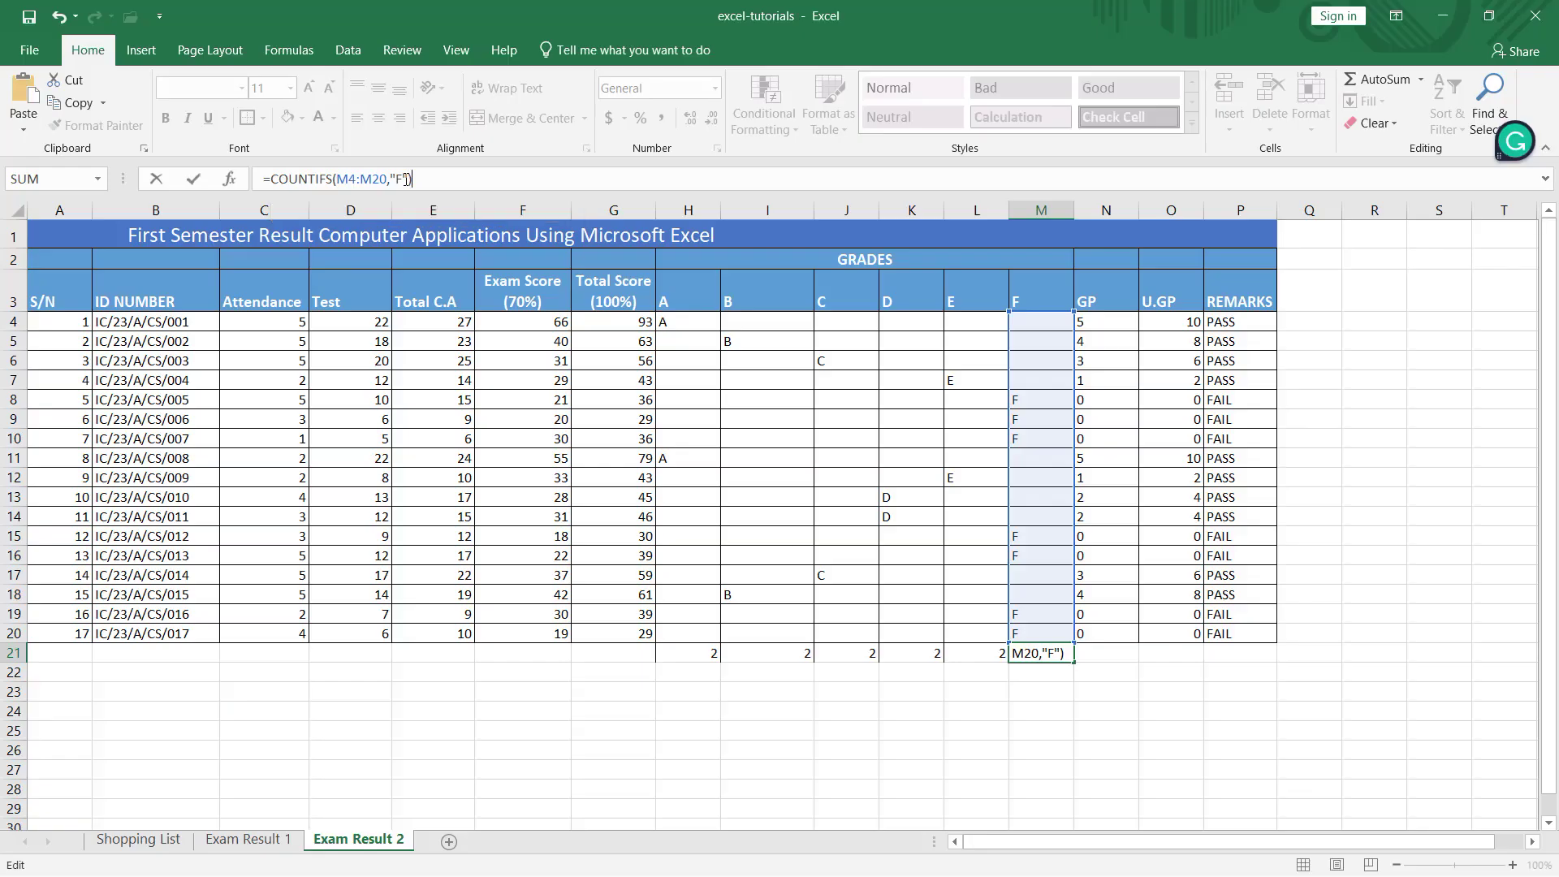
key("Return")
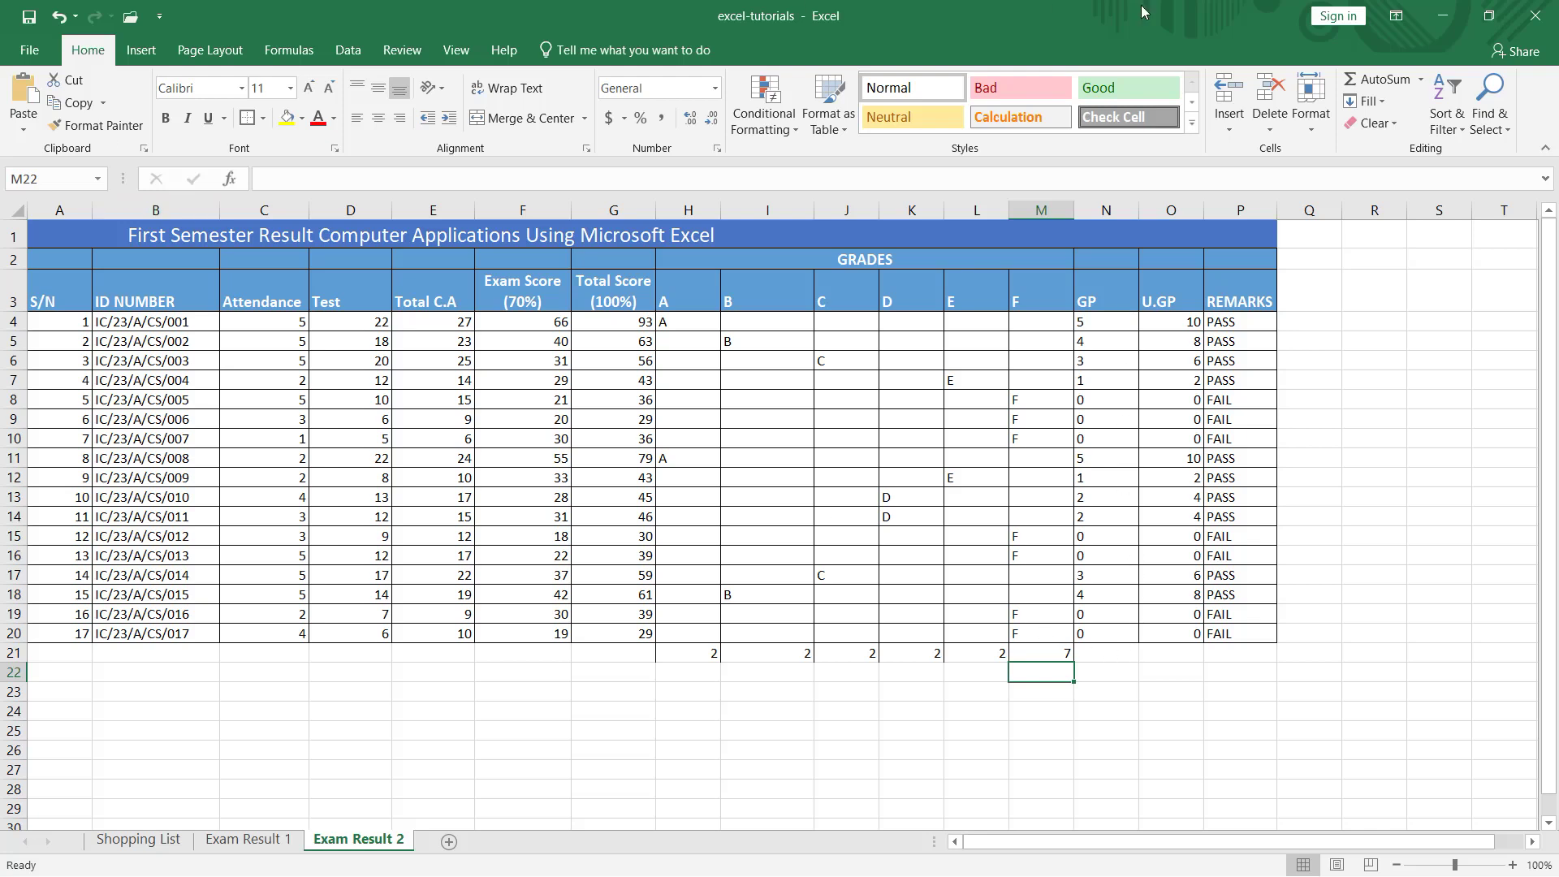
- Apply All Borders and a Thick Outside Border to the table A1:P21
left_click_drag(56, 231, 770, 669)
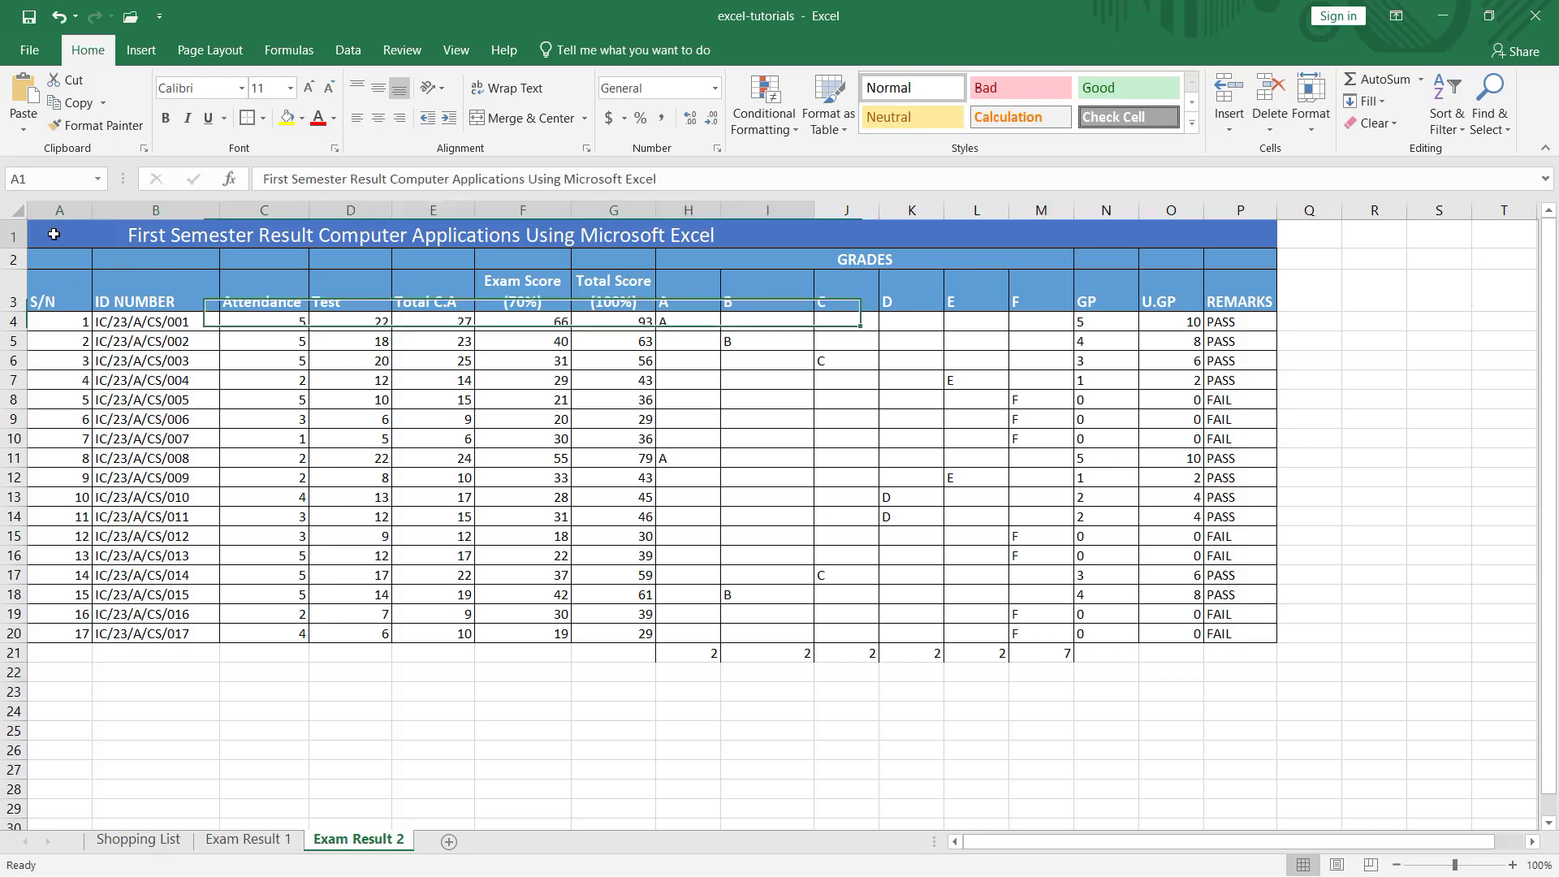
left_click_drag(771, 669, 1264, 650)
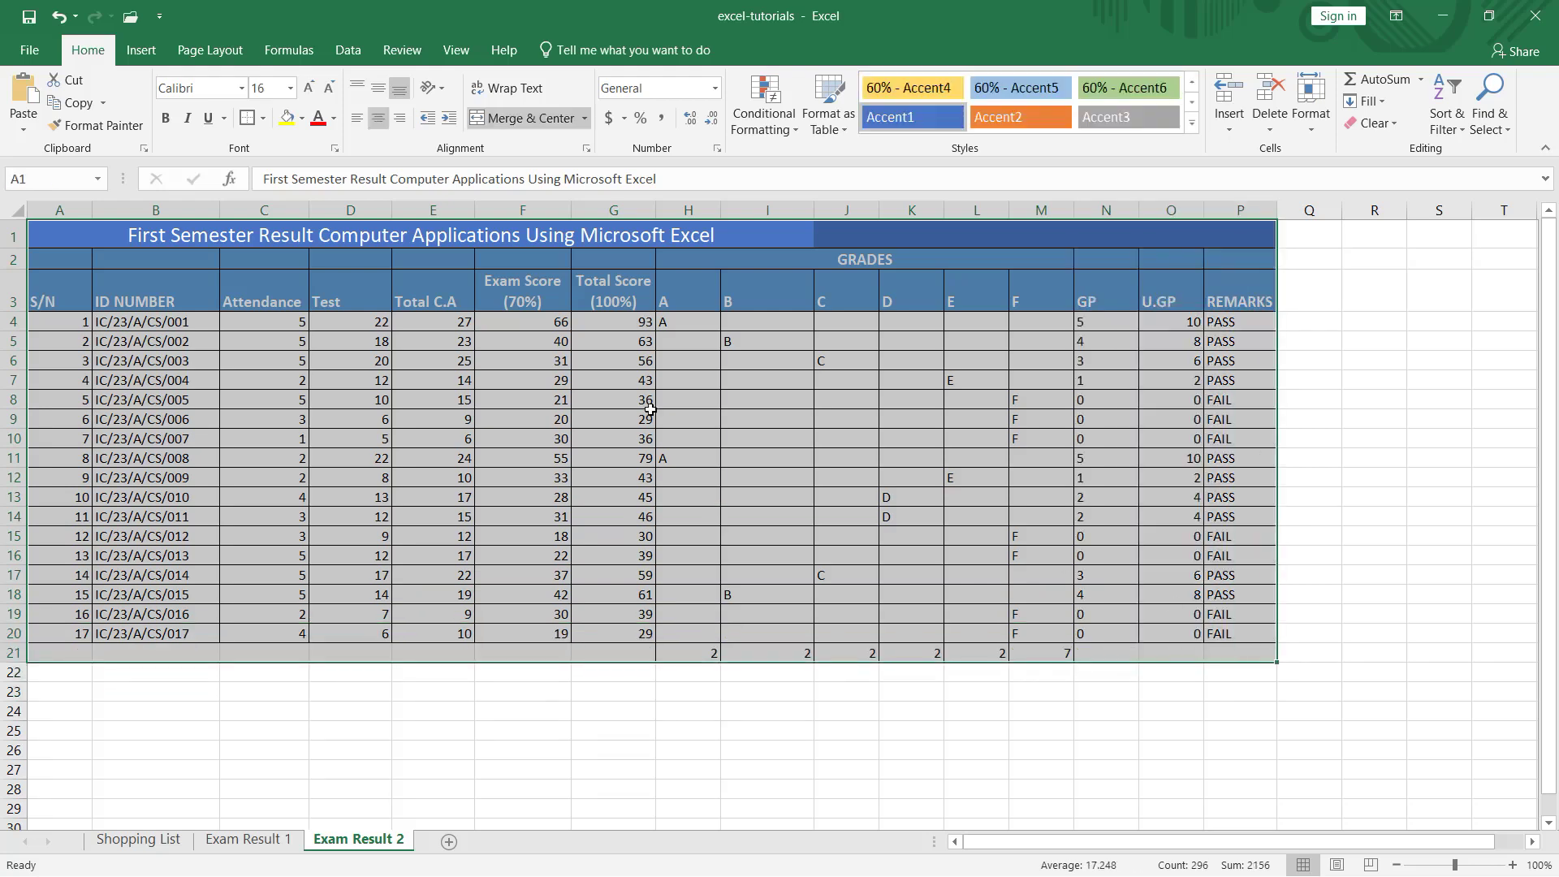
left_click(263, 119)
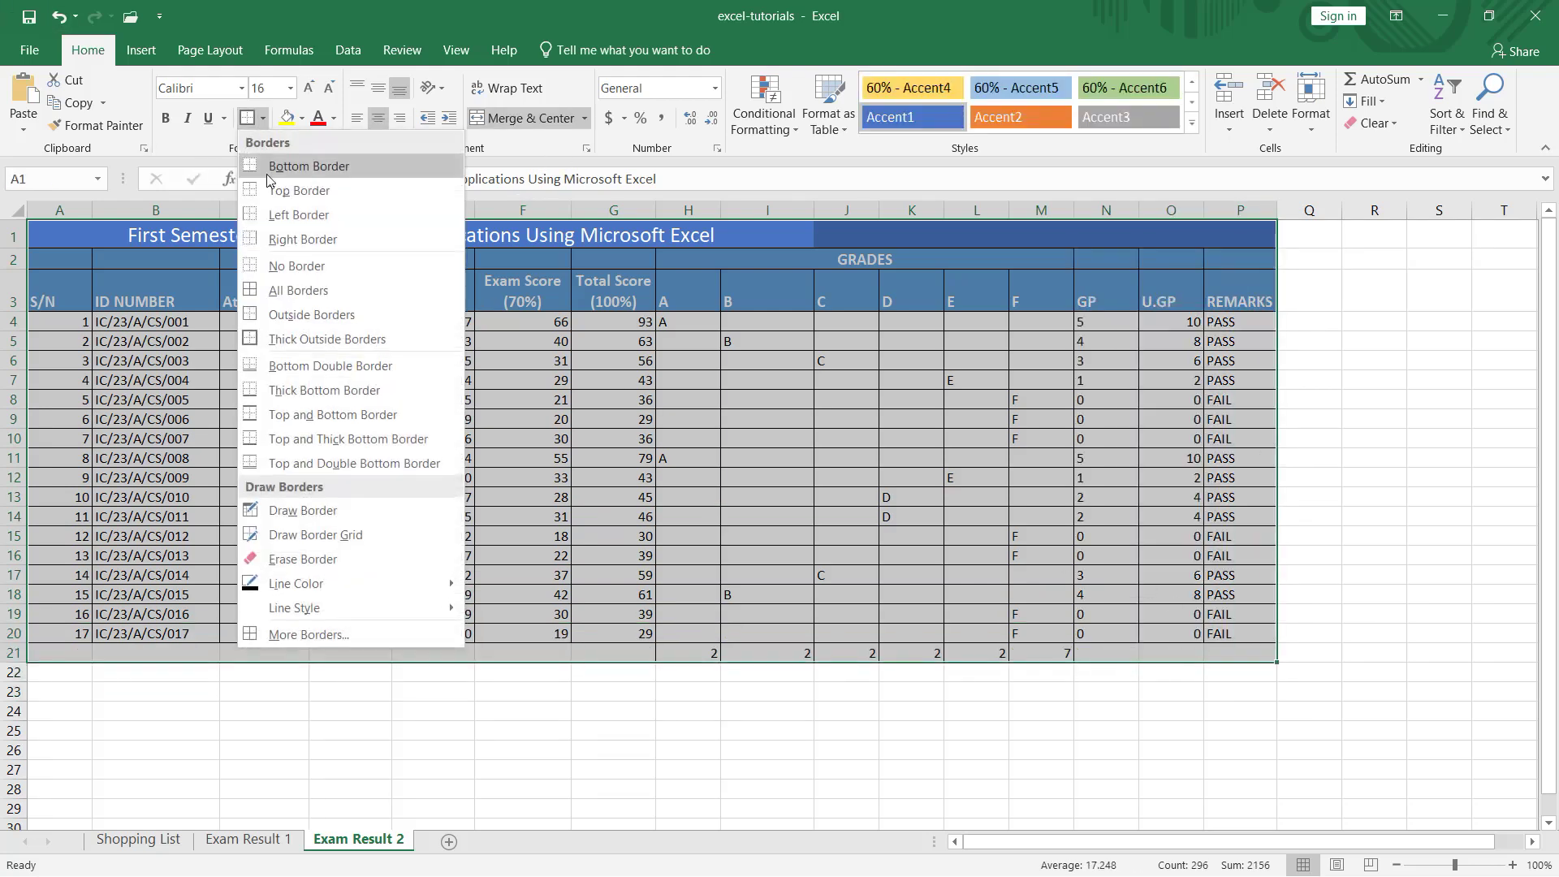
left_click(294, 291)
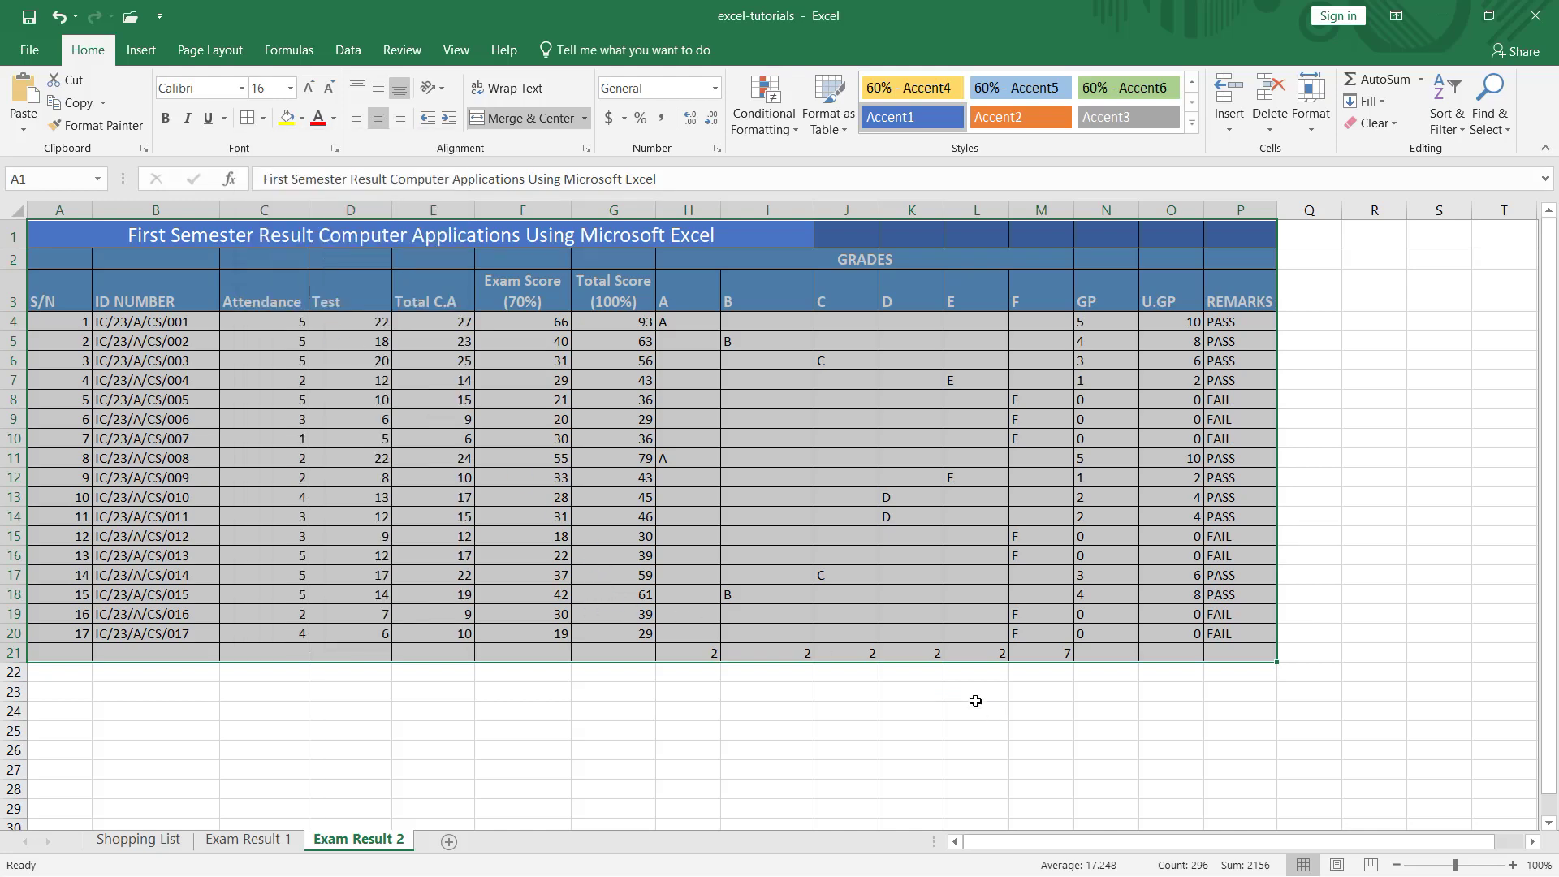
left_click(263, 120)
left_click(300, 339)
left_click(1133, 698)
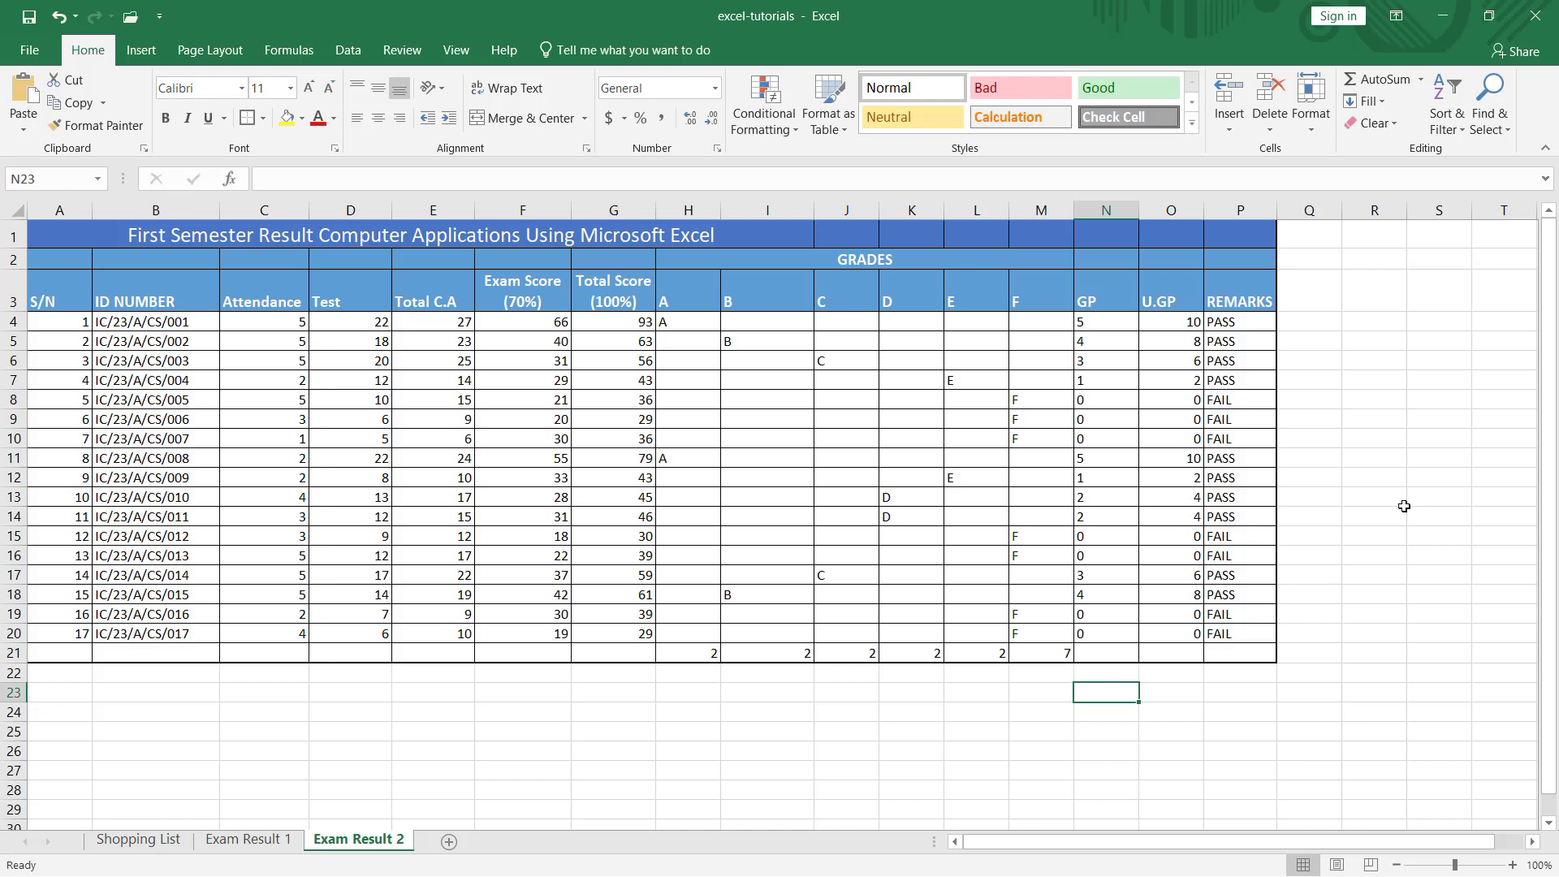
left_click(274, 845)
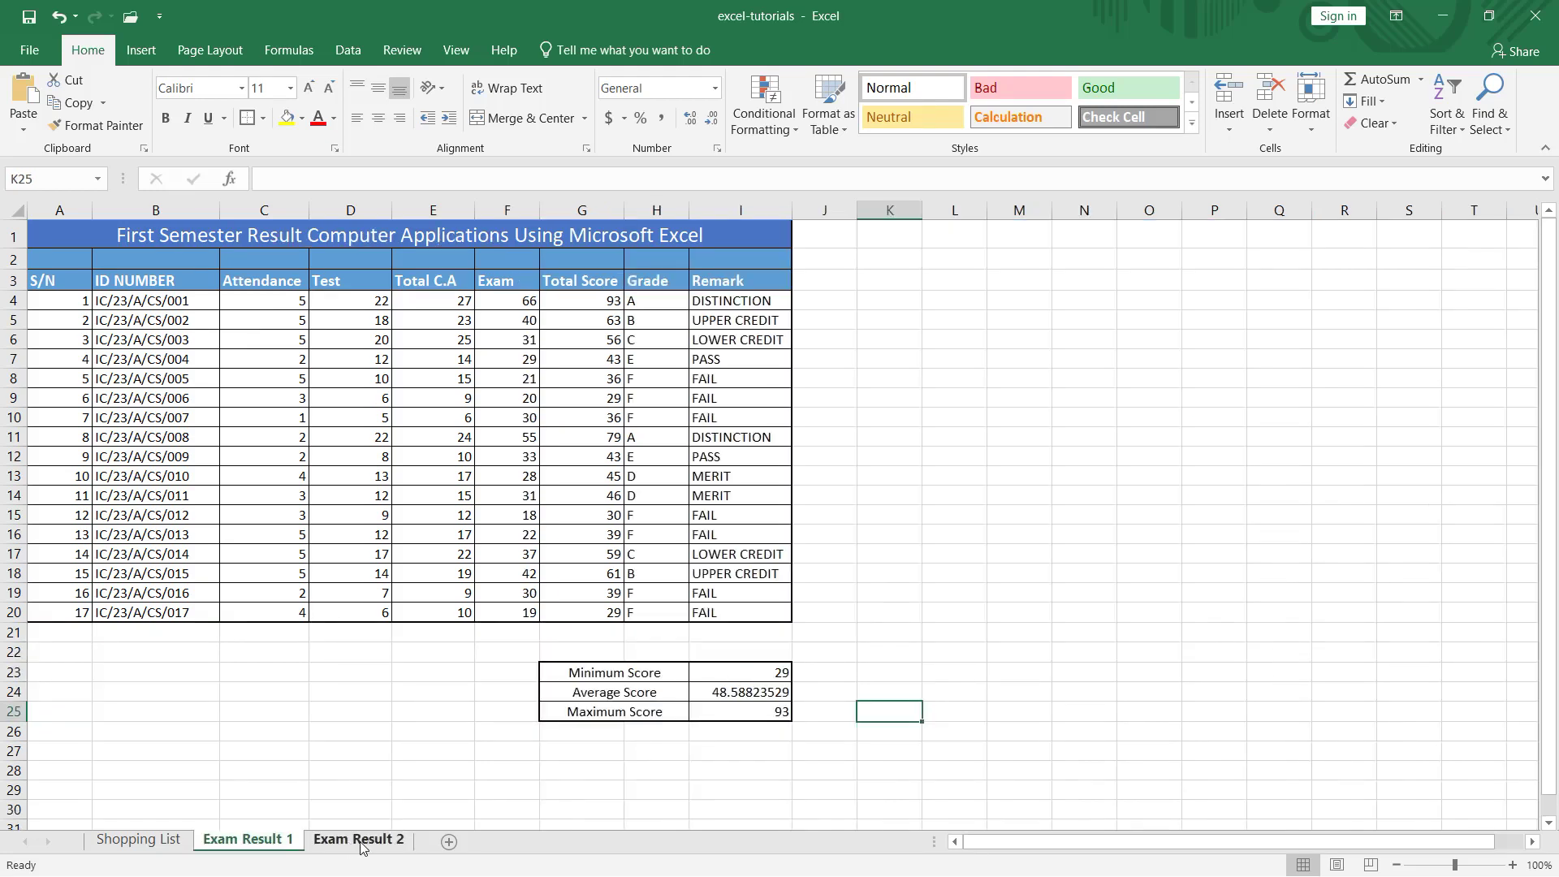
left_click(363, 847)
left_click(280, 848)
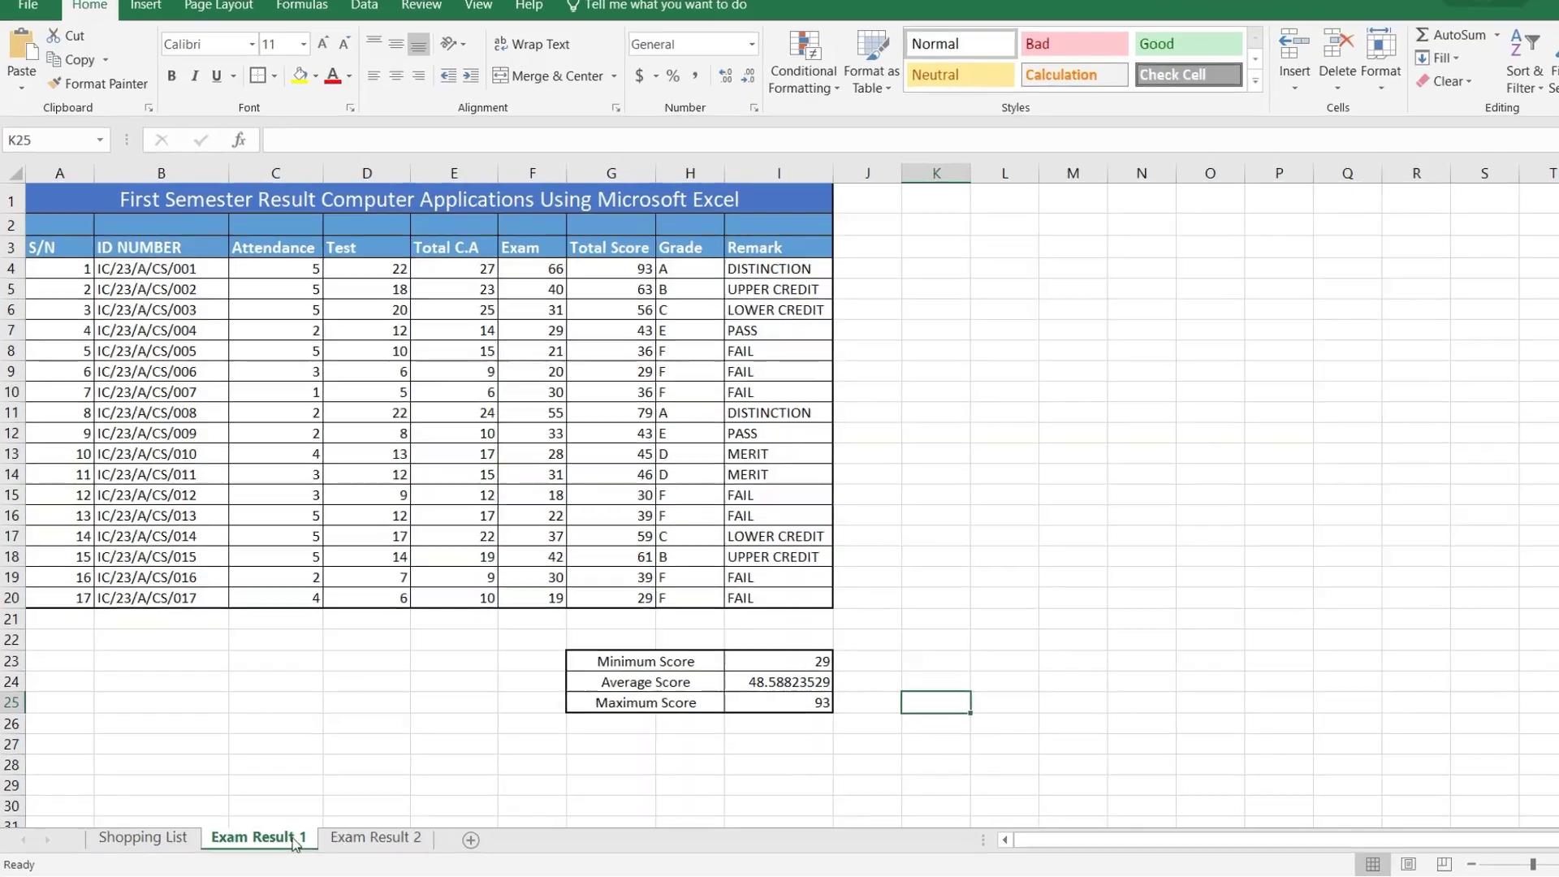
left_click(494, 837)
left_click(328, 841)
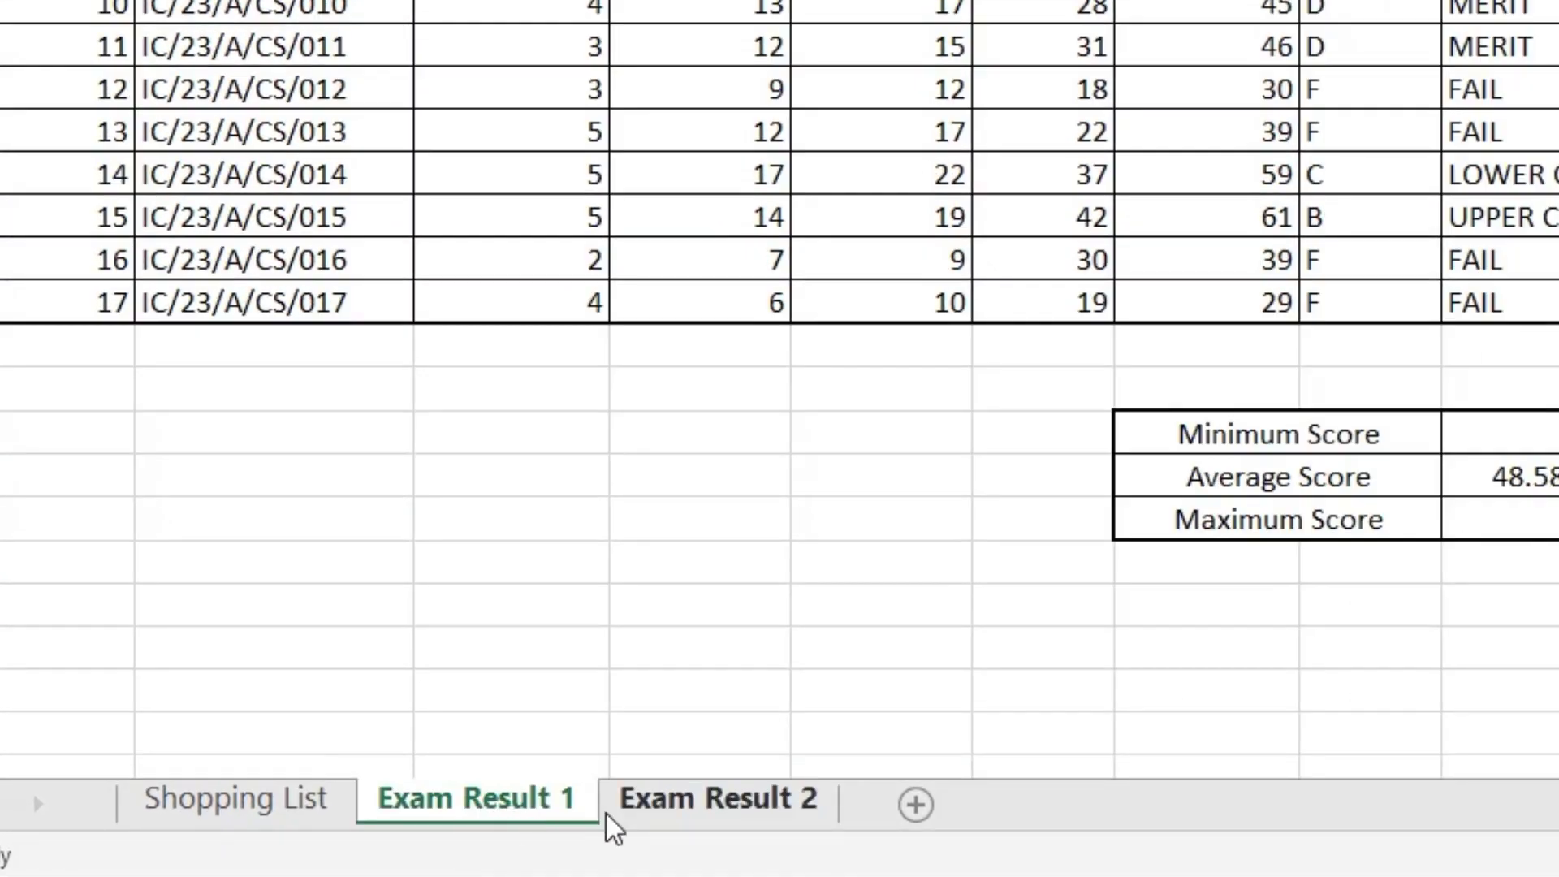
left_click(772, 812)
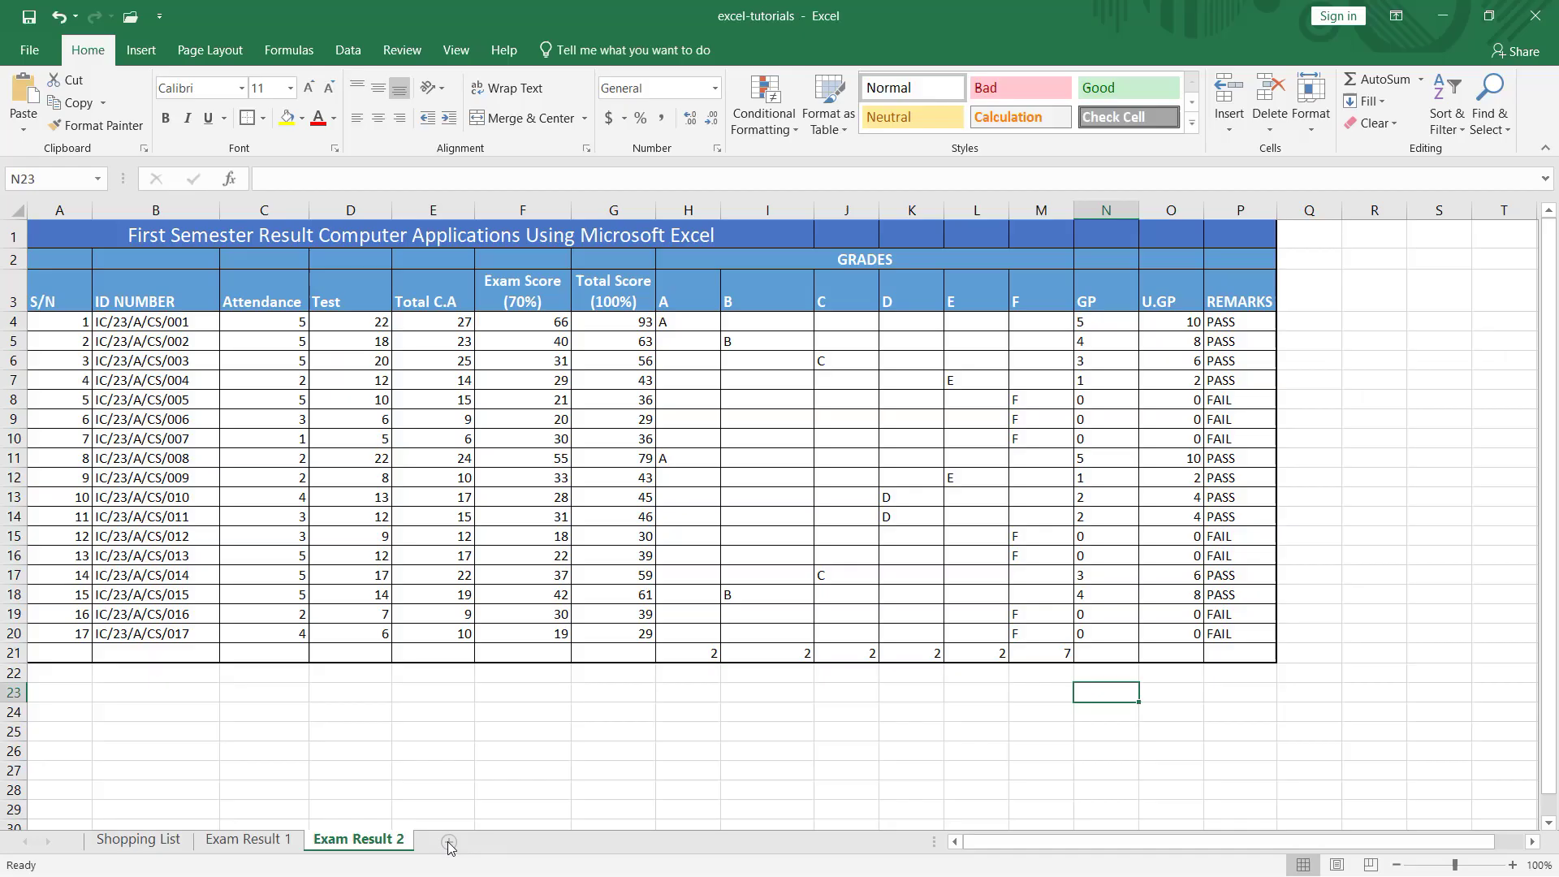
- Add a new worksheet and rename it Exam Result 3
left_click(449, 842)
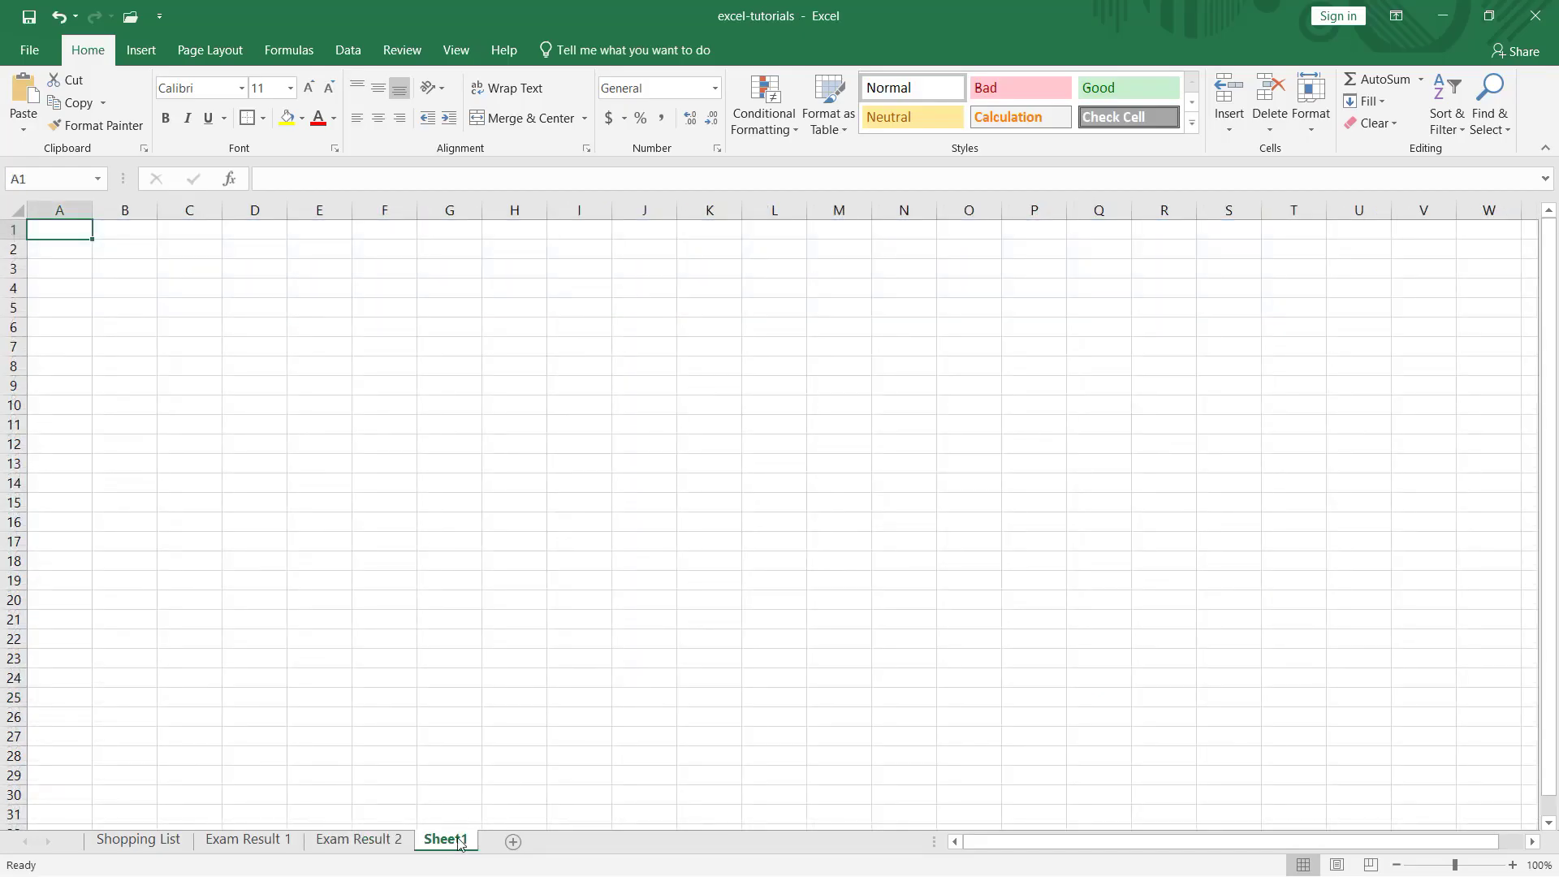
right_click(460, 844)
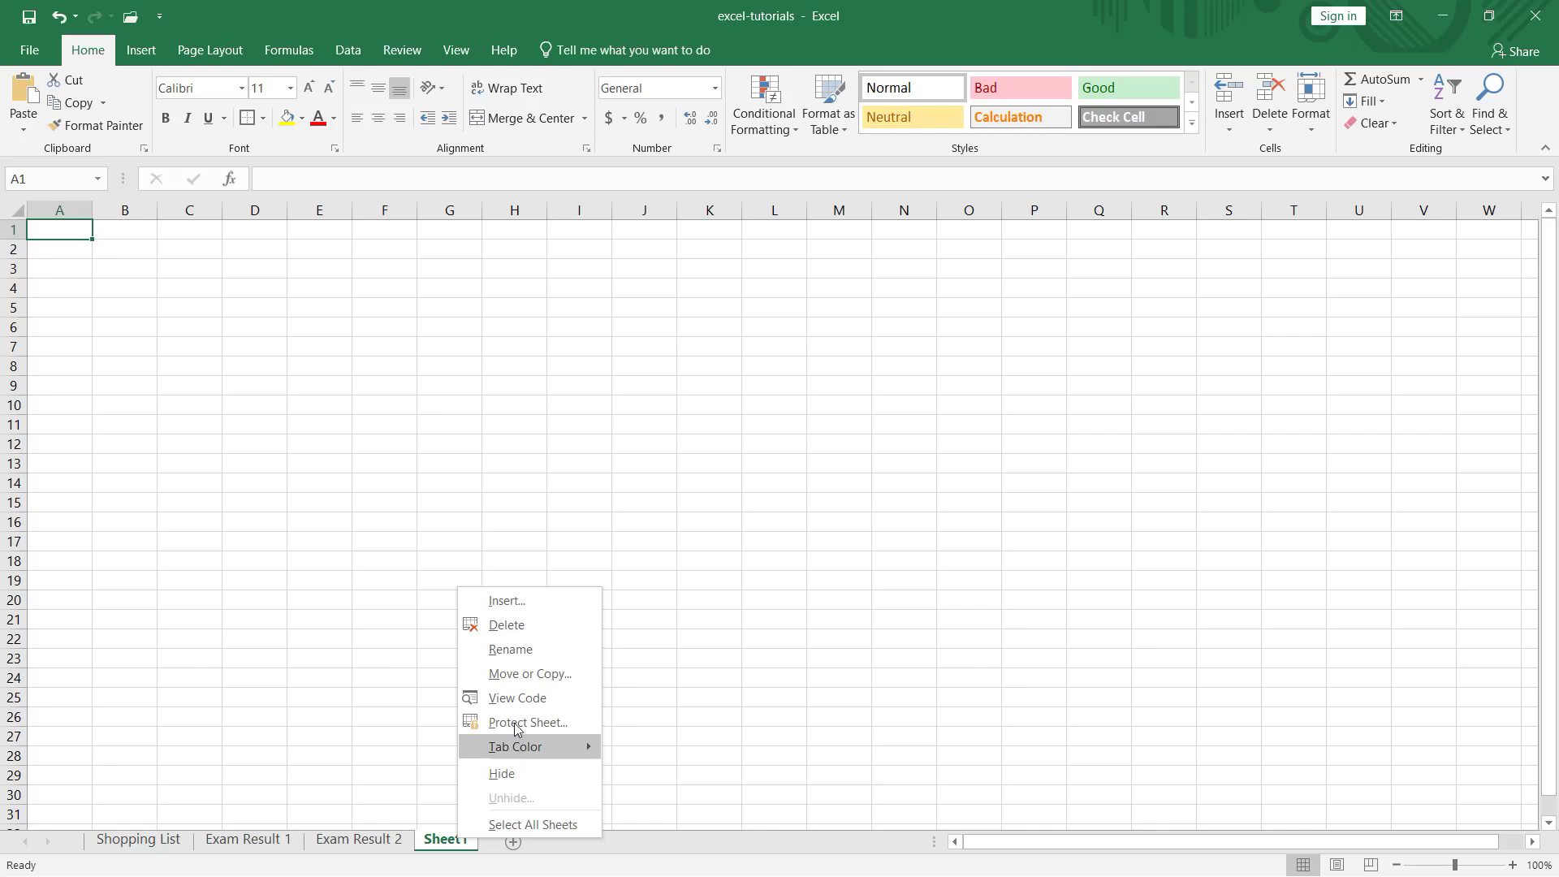
left_click(520, 649)
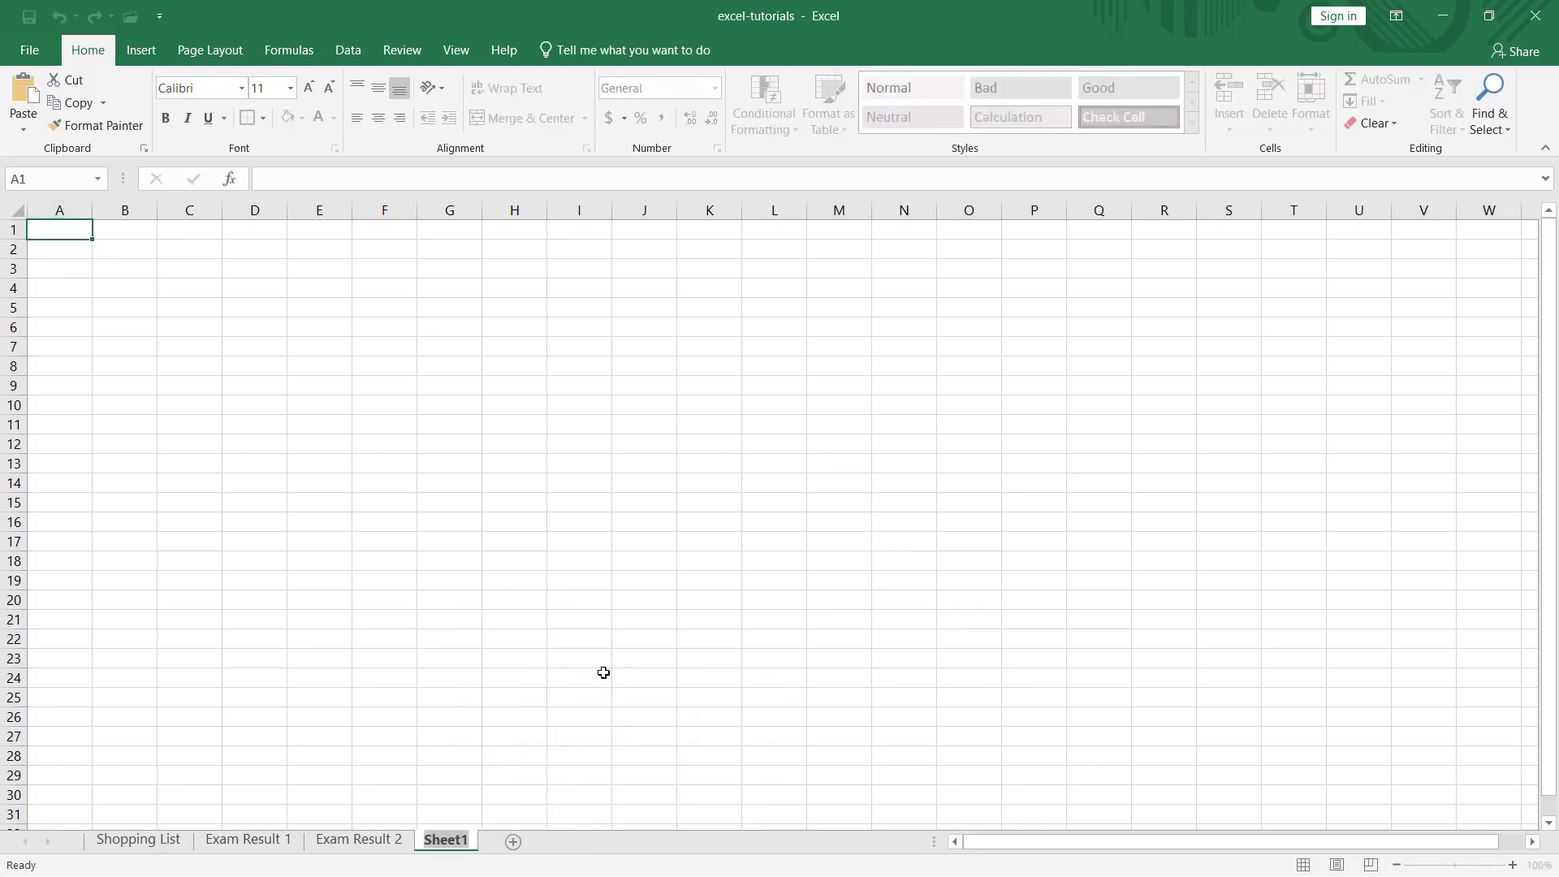
type("Exam Result 3")
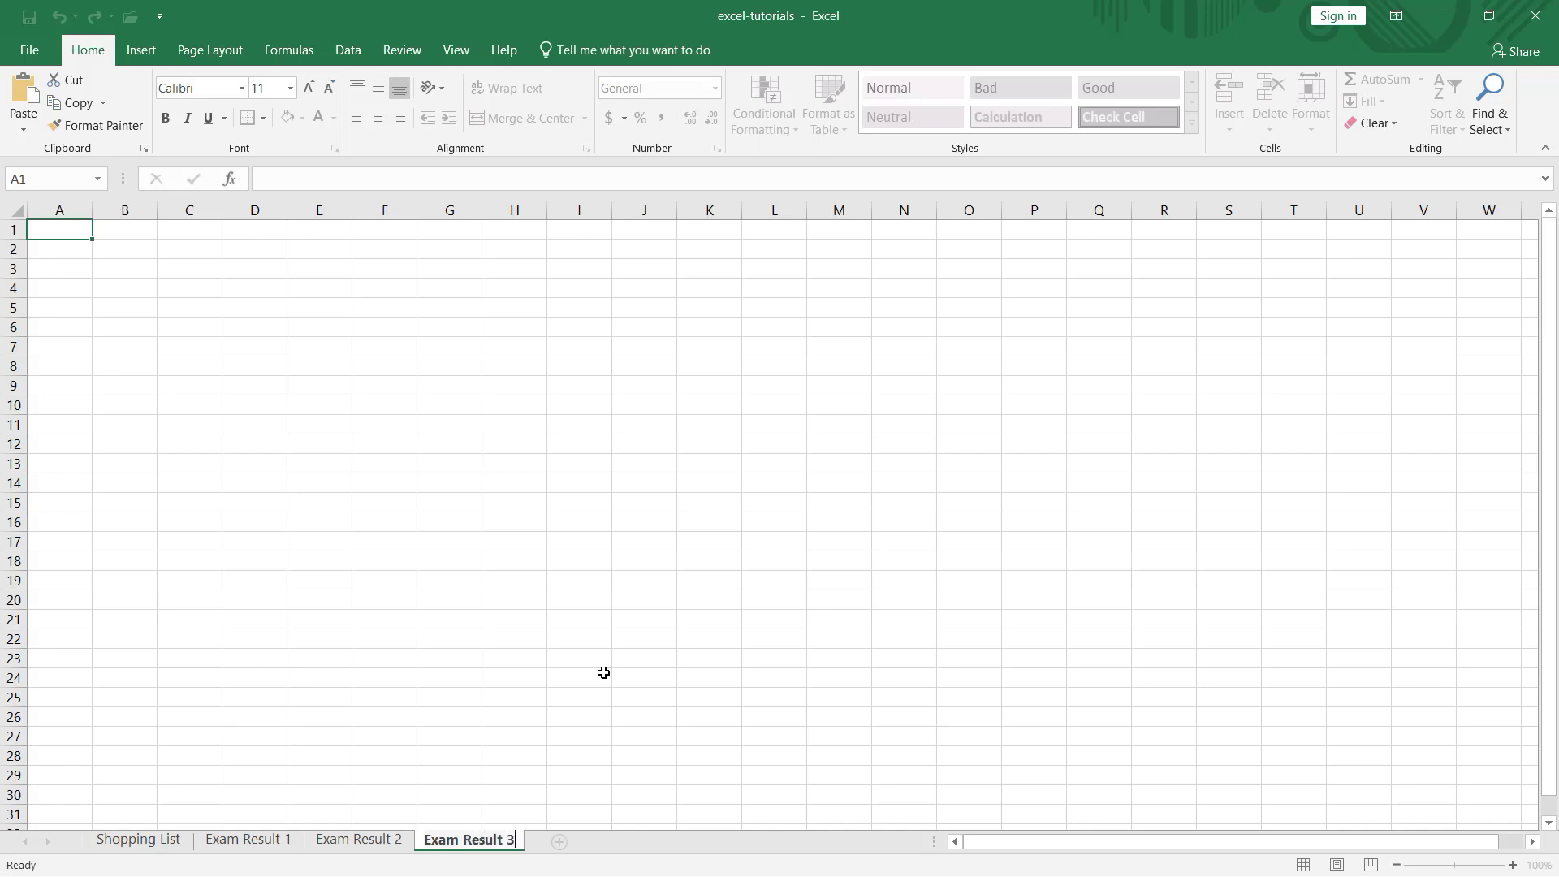
key("Return")
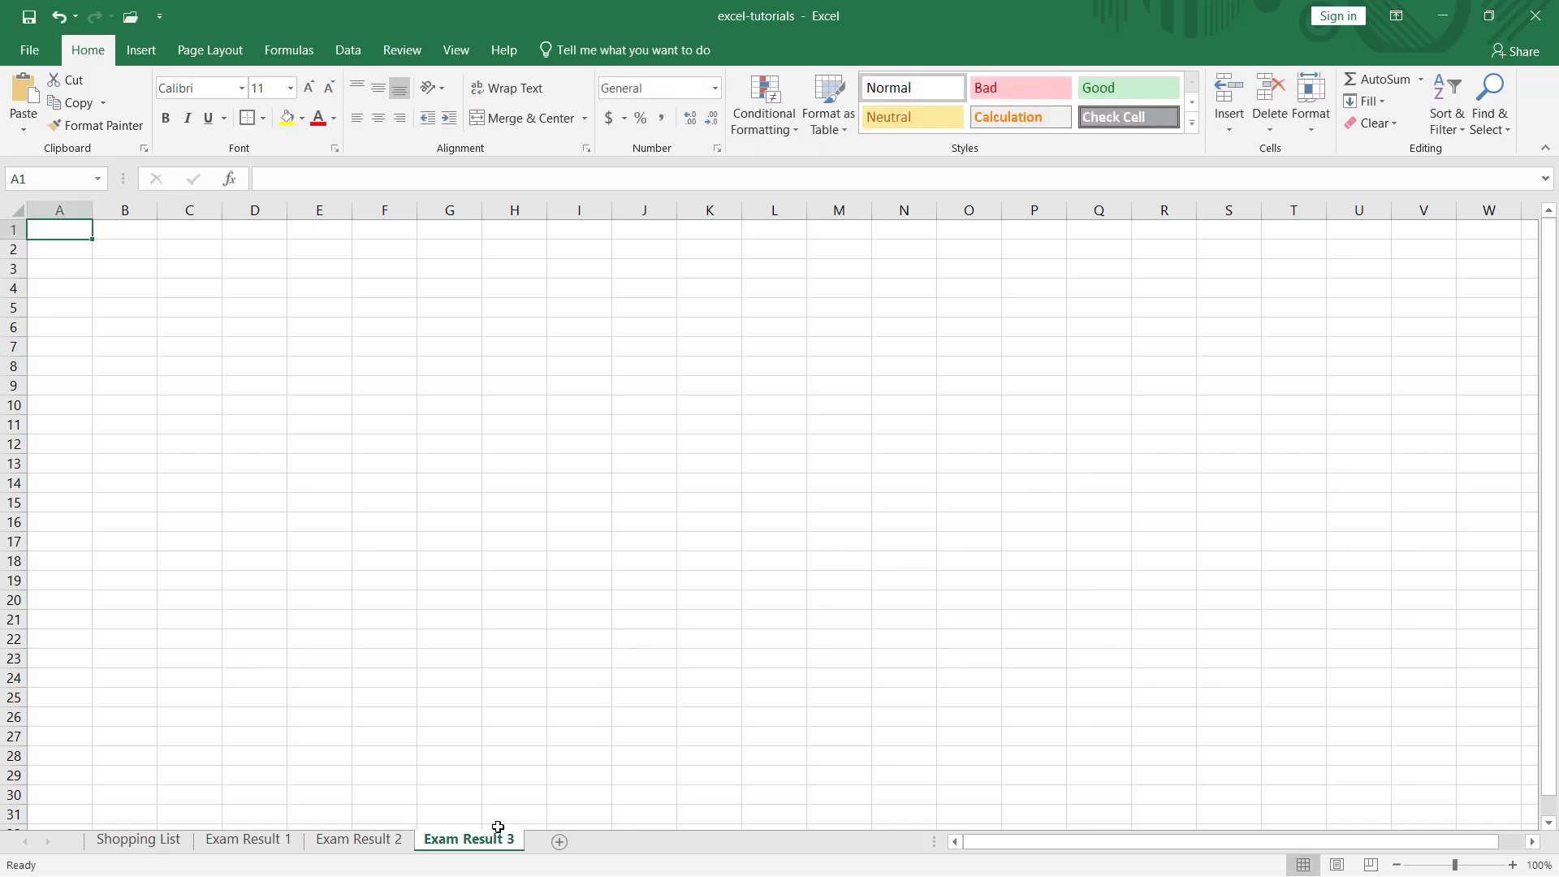
right_click(469, 846)
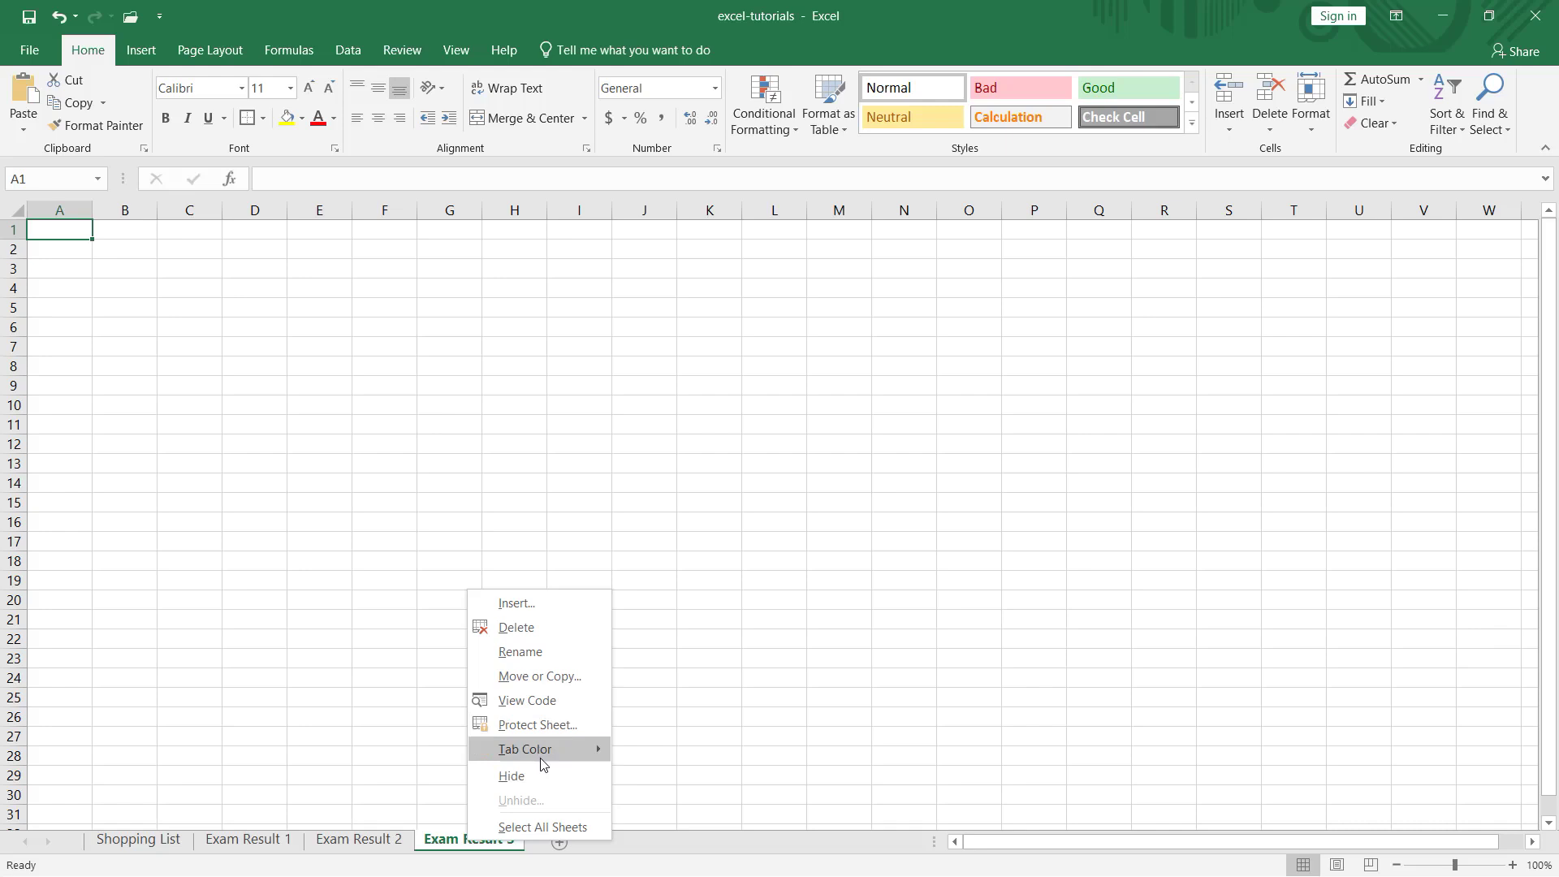
mouse_move(525, 749)
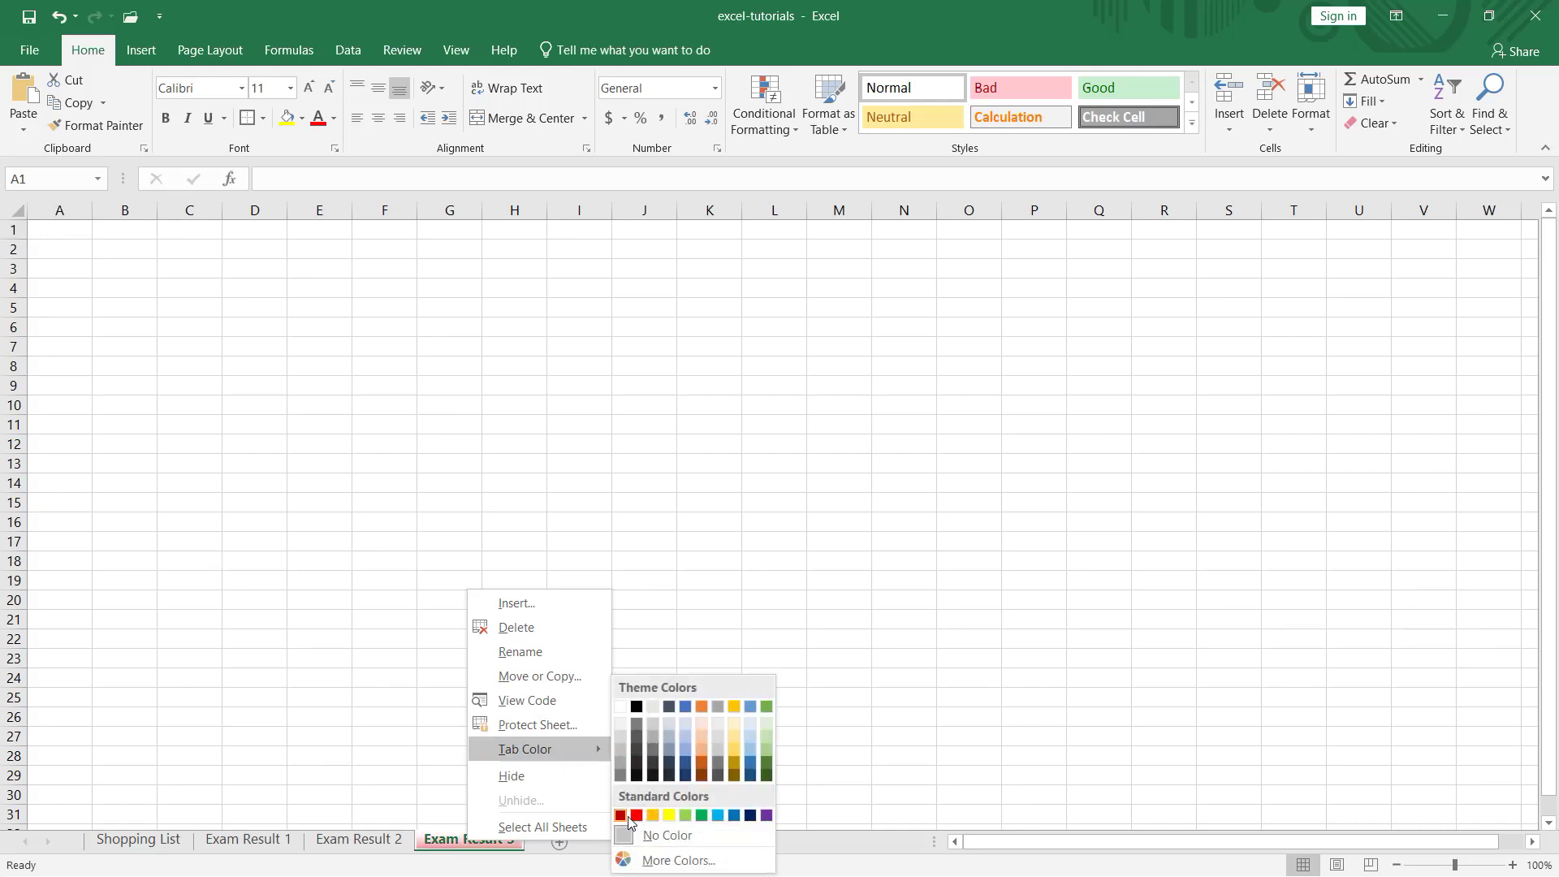
- Colour the Exam Result 3 tab red and the Exam Result 2 tab green
left_click(621, 815)
left_click(638, 719)
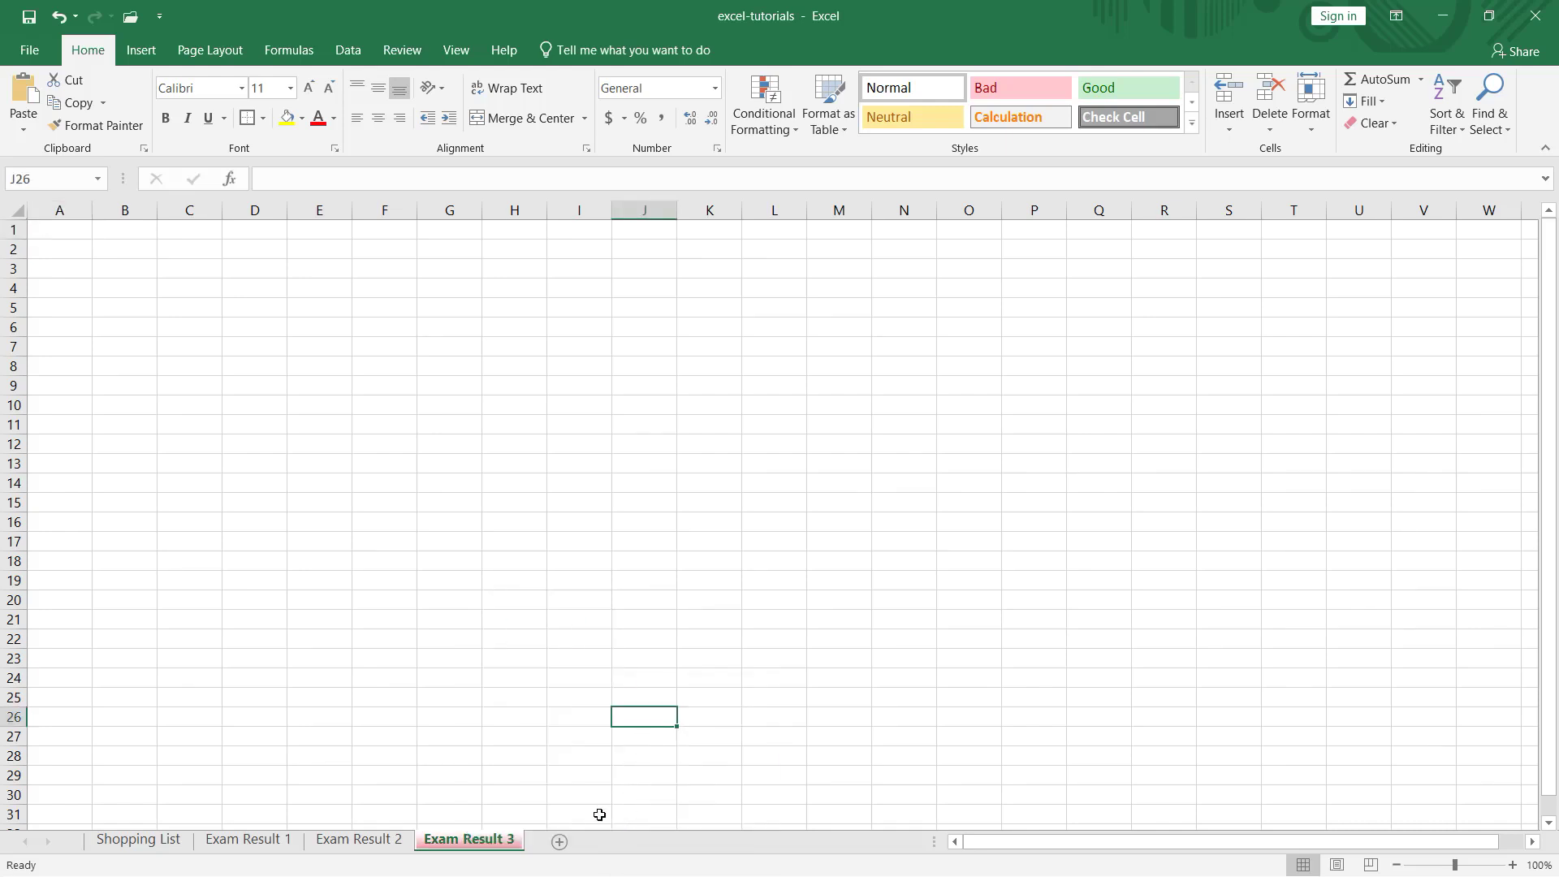
right_click(365, 847)
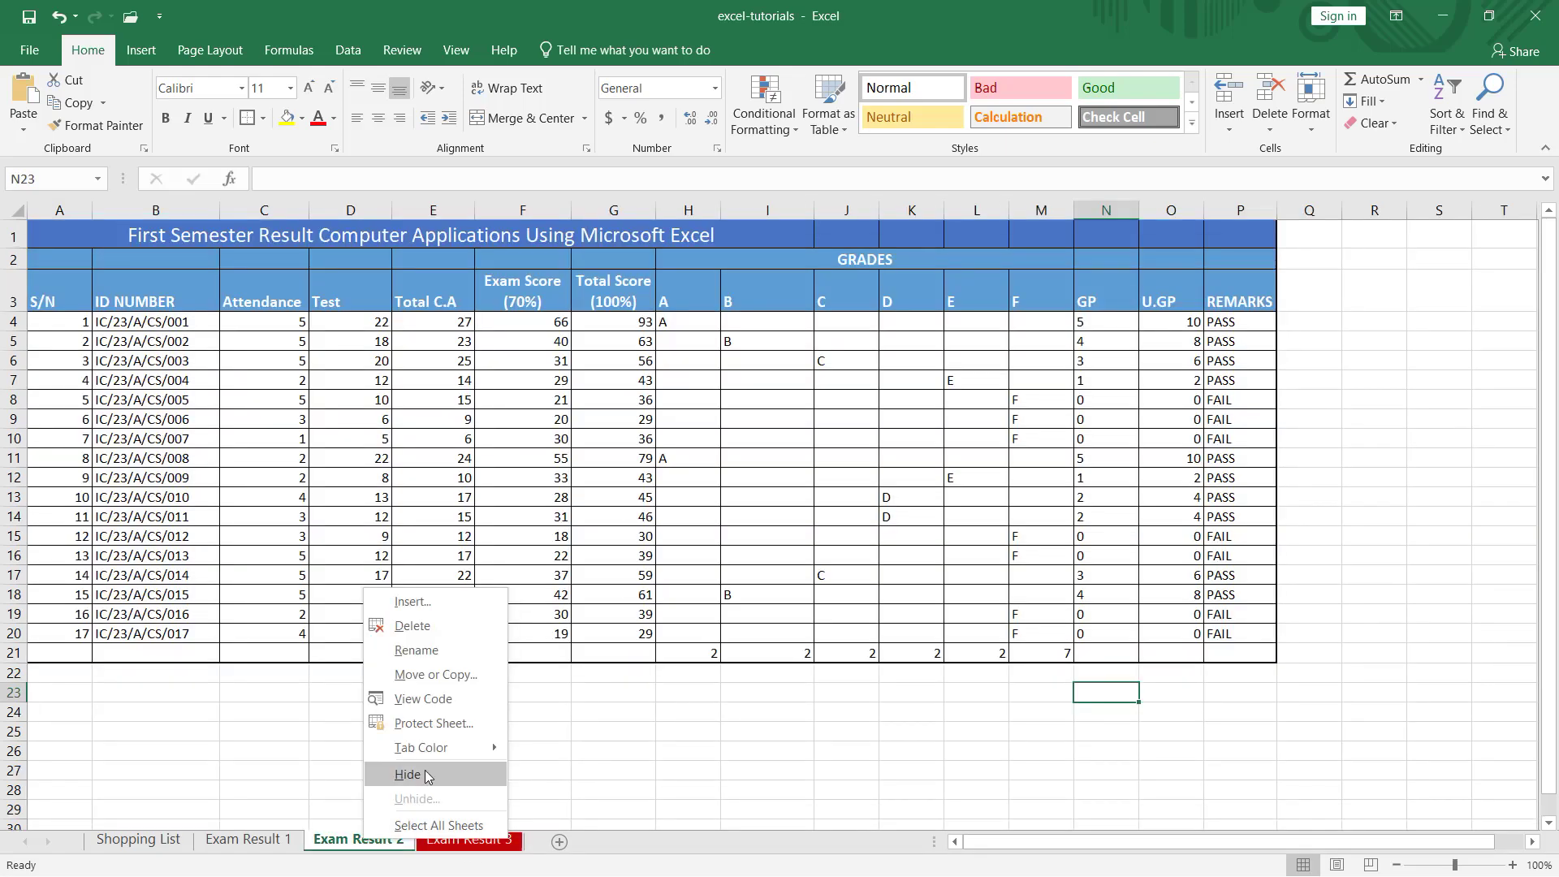
mouse_move(421, 747)
left_click(597, 816)
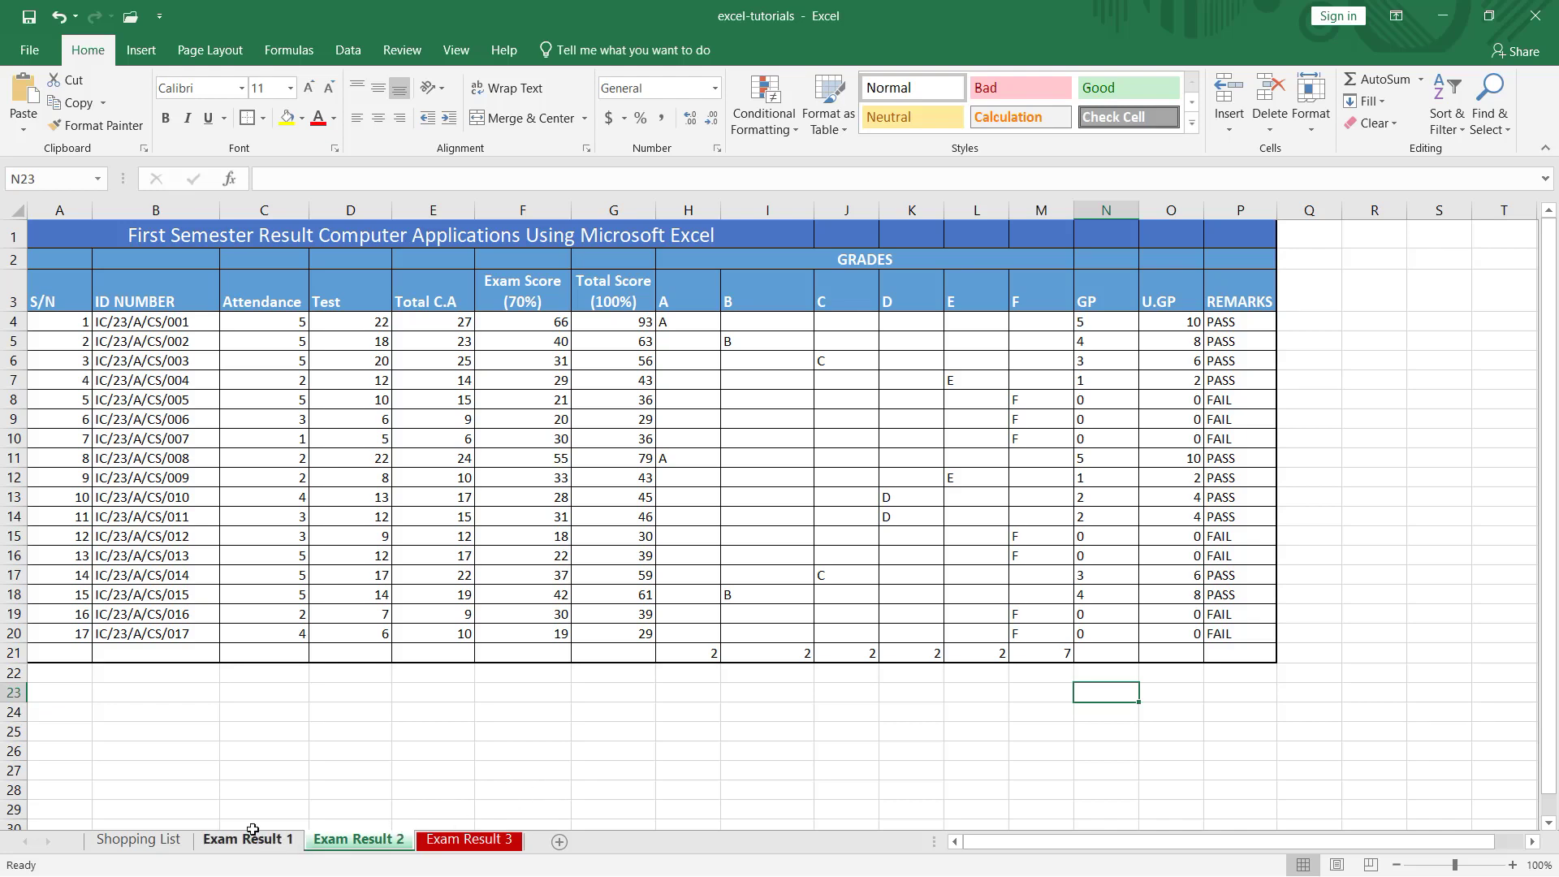
left_click(574, 714)
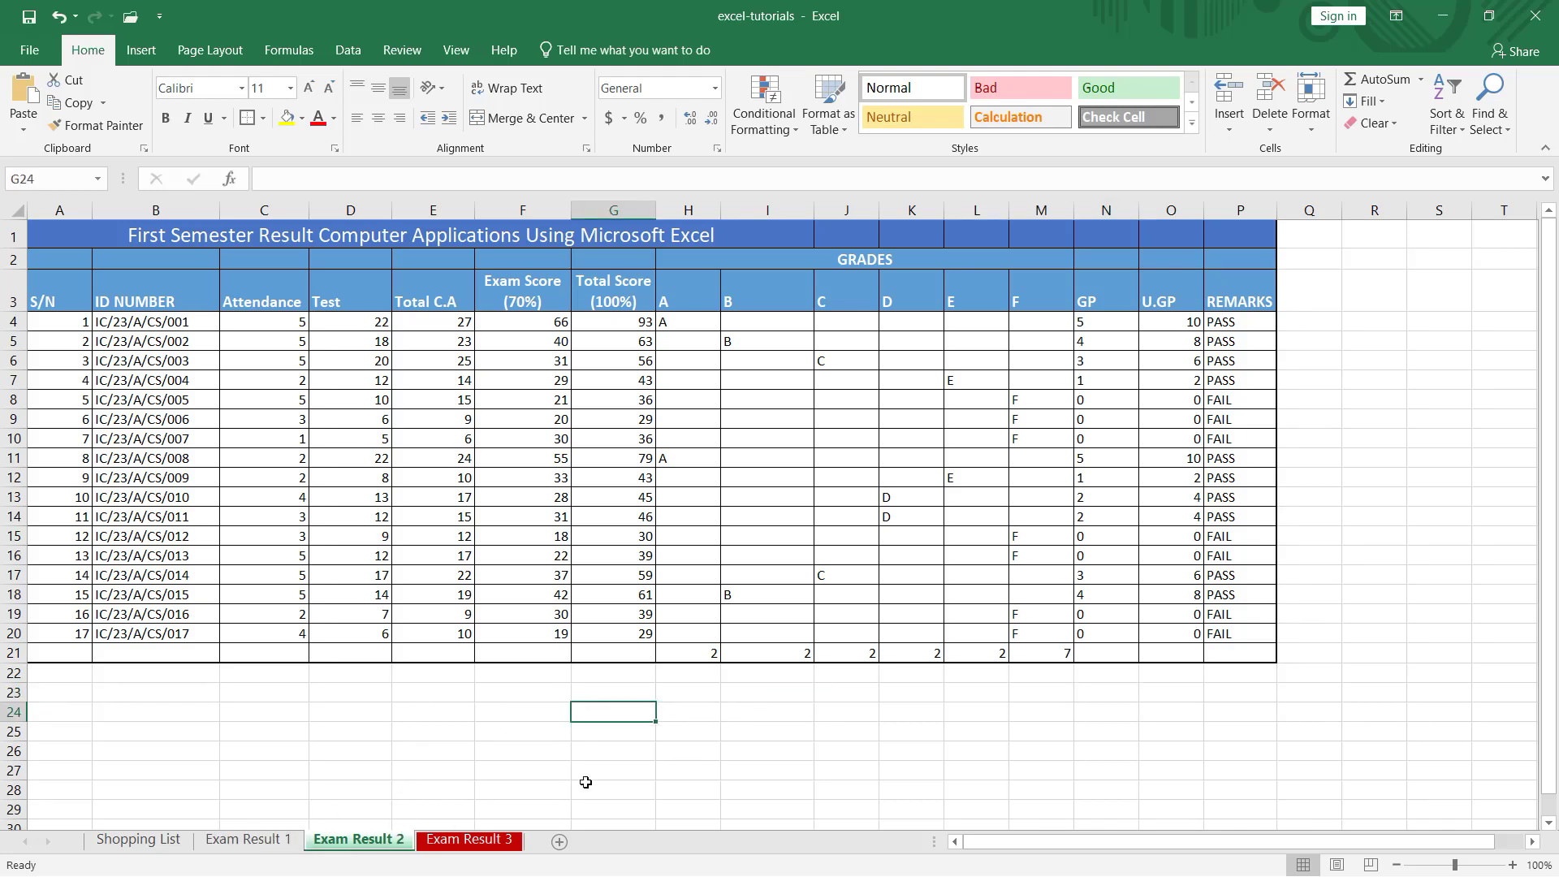
- Switch between the sheets to check the tab colours, ending on Exam Result 2
left_click(272, 842)
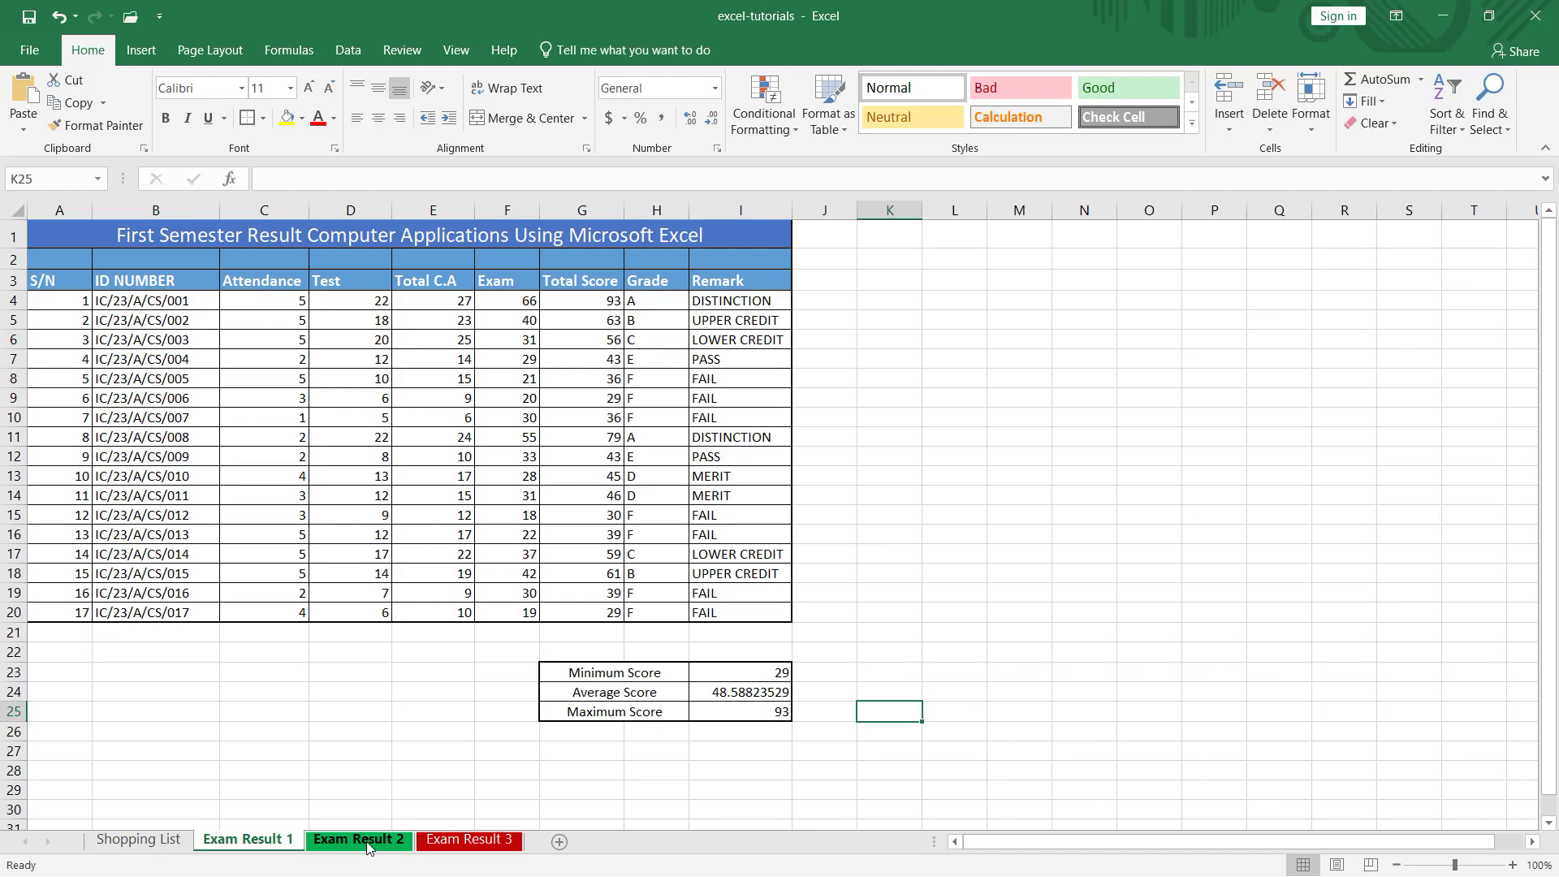
left_click(368, 845)
left_click(288, 843)
left_click(358, 843)
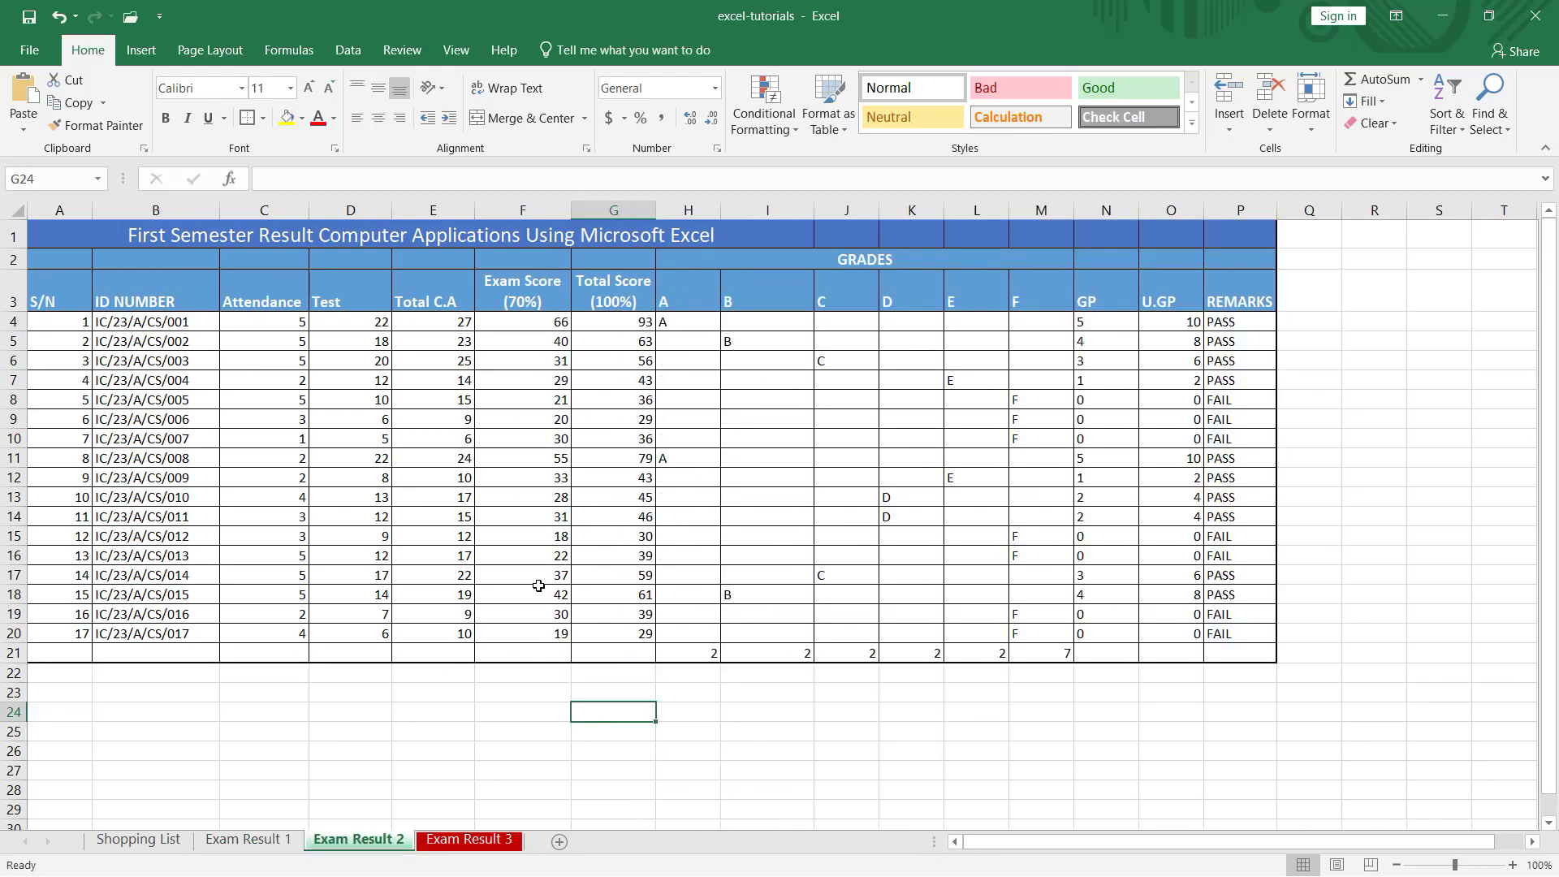